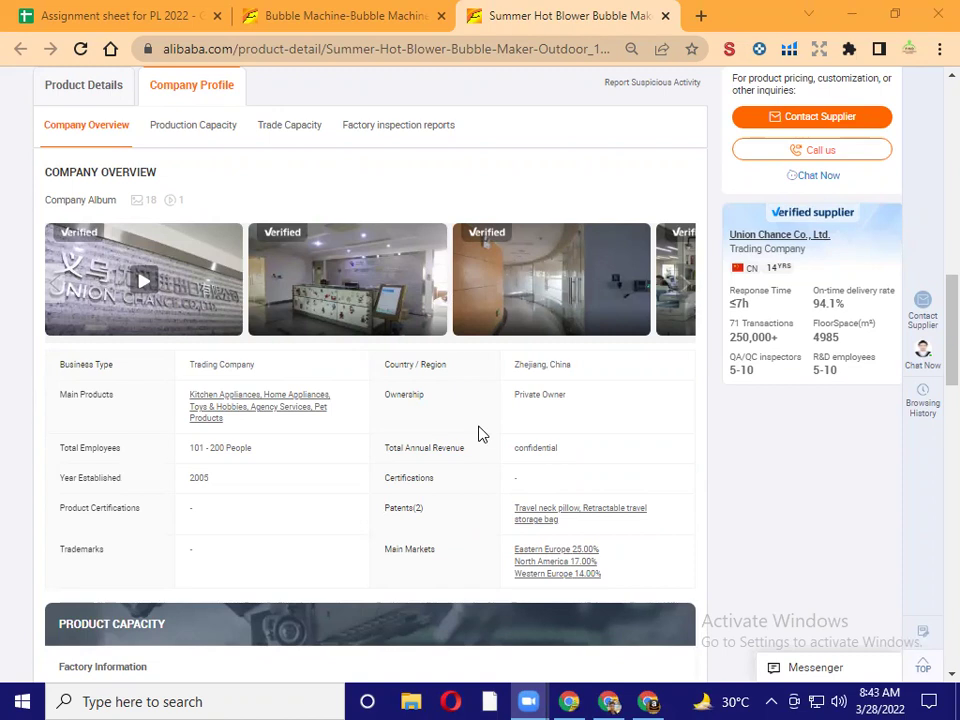
Examine the supplier's ownership and country/region entries in the company overview
left_click(557, 397)
triple_click(557, 397)
left_click(567, 405)
left_click_drag(567, 405, 506, 403)
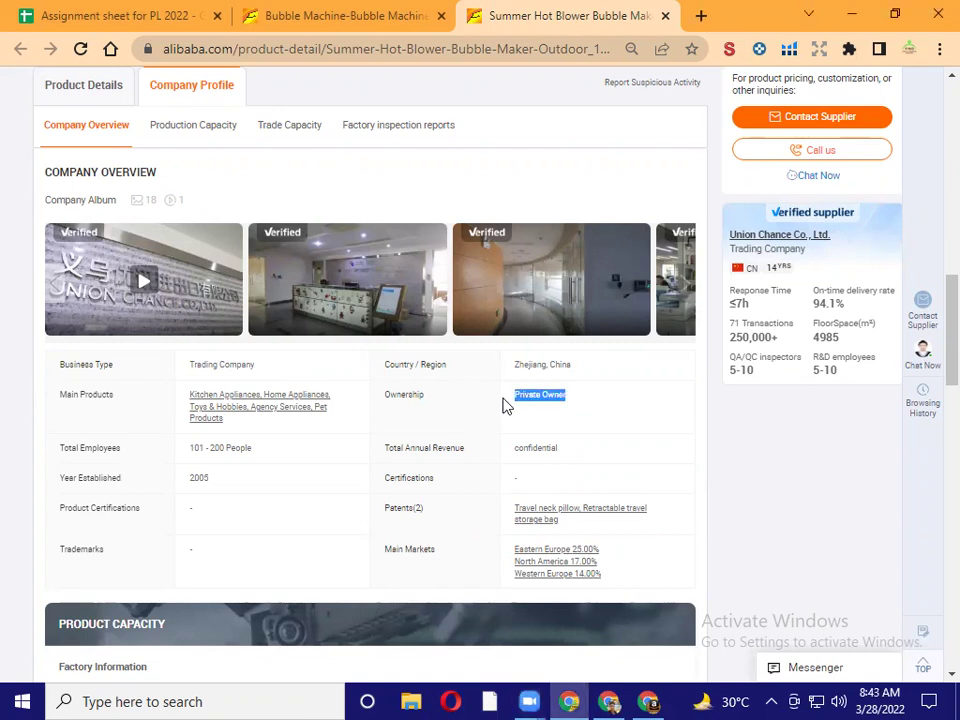
left_click(585, 401)
left_click_drag(581, 395, 510, 399)
left_click(593, 404)
left_click_drag(573, 370, 514, 370)
left_click(585, 372)
left_click_drag(575, 370, 516, 366)
left_click(576, 372)
left_click_drag(575, 370, 512, 371)
left_click(580, 378)
Review the supplier's factory information, trade shows, main markets and factory inspection reports
scroll(490, 452, "down", 4)
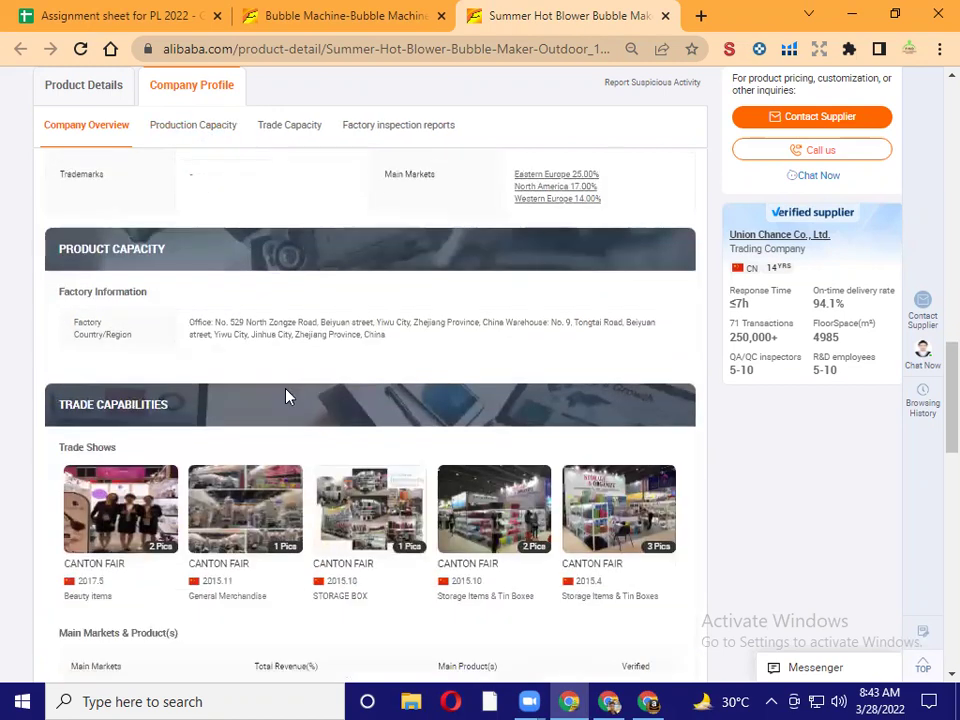
triple_click(66, 291)
left_click_drag(79, 319, 429, 343)
left_click(195, 334)
left_click(403, 345)
scroll(690, 380, "down", 1)
scroll(723, 406, "down", 3)
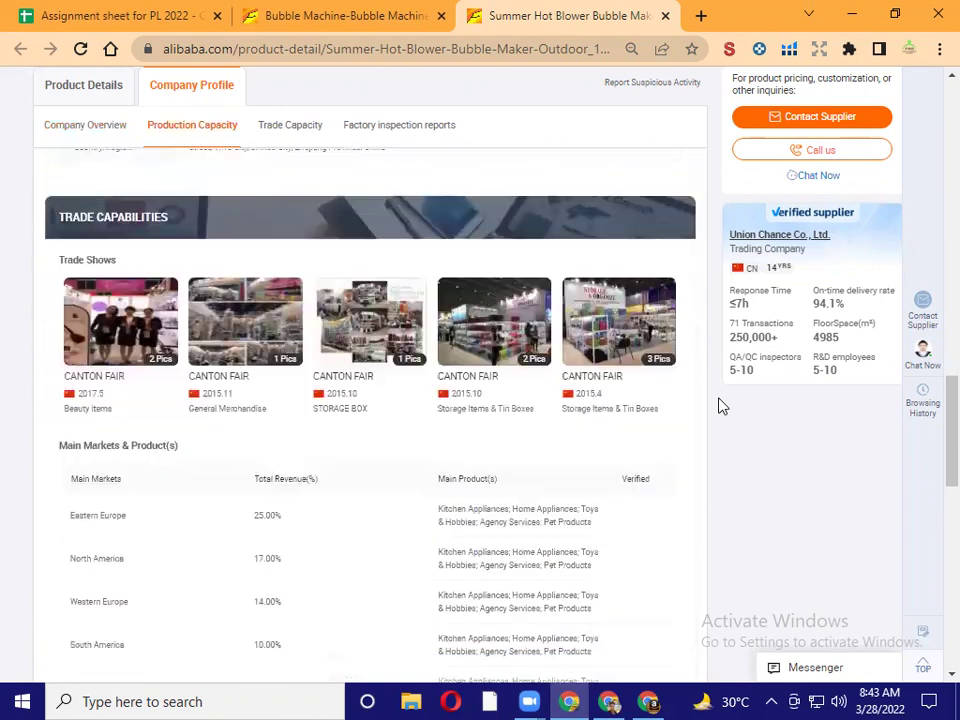
scroll(700, 410, "down", 2)
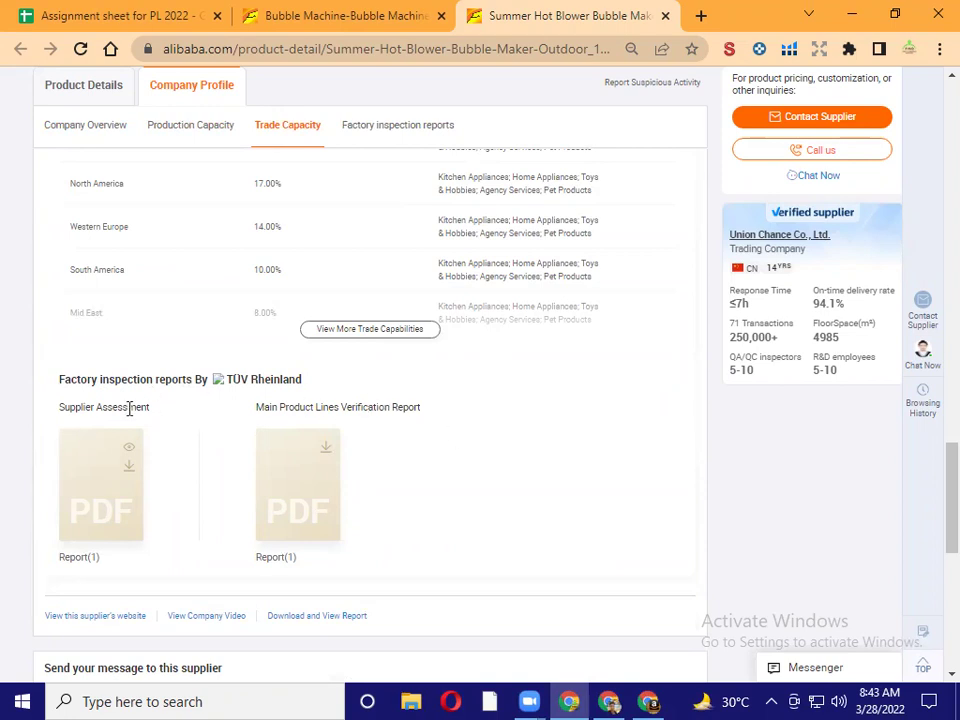
scroll(280, 447, "up", 6)
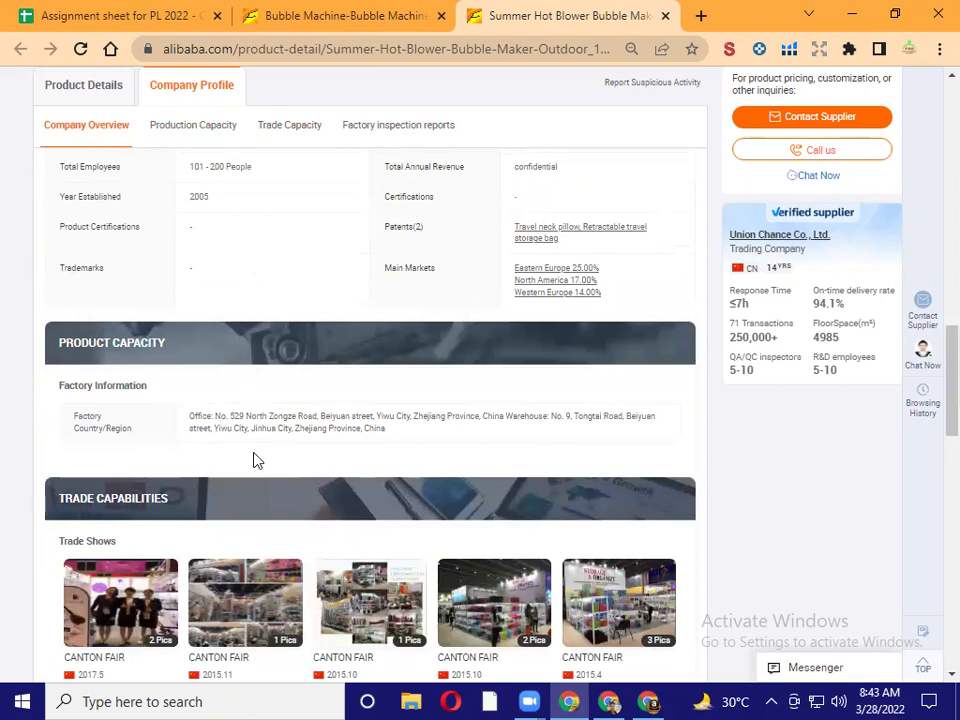
scroll(311, 407, "down", 2)
Start the supplier message with "Hi, there" and, on a new line, "I am Looking for Bobble Machine in Black color"
scroll(315, 403, "down", 9)
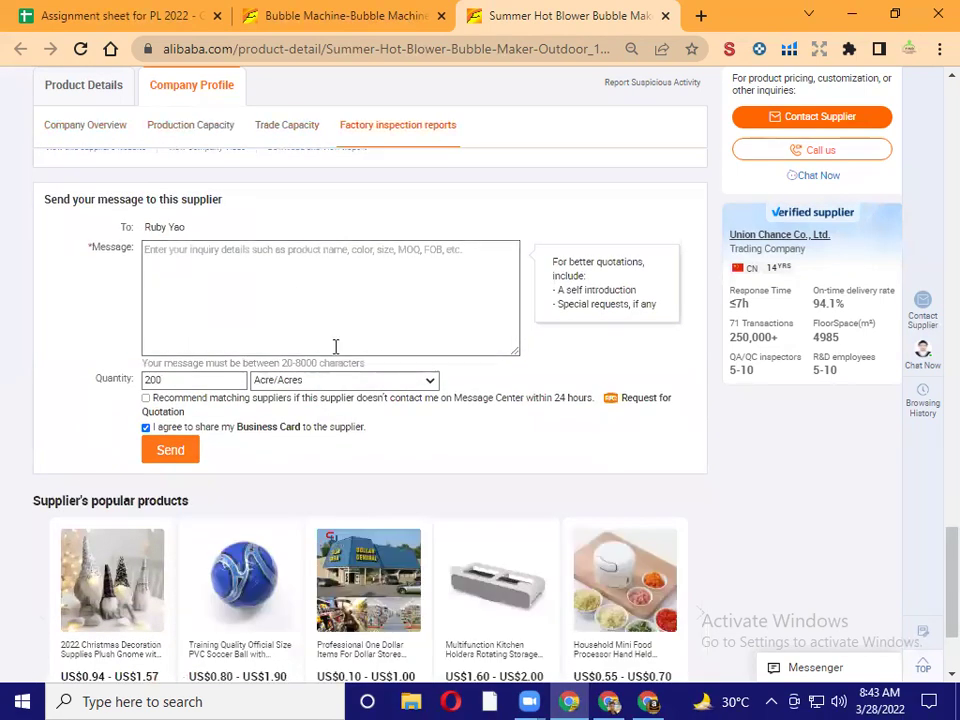
left_click(294, 254)
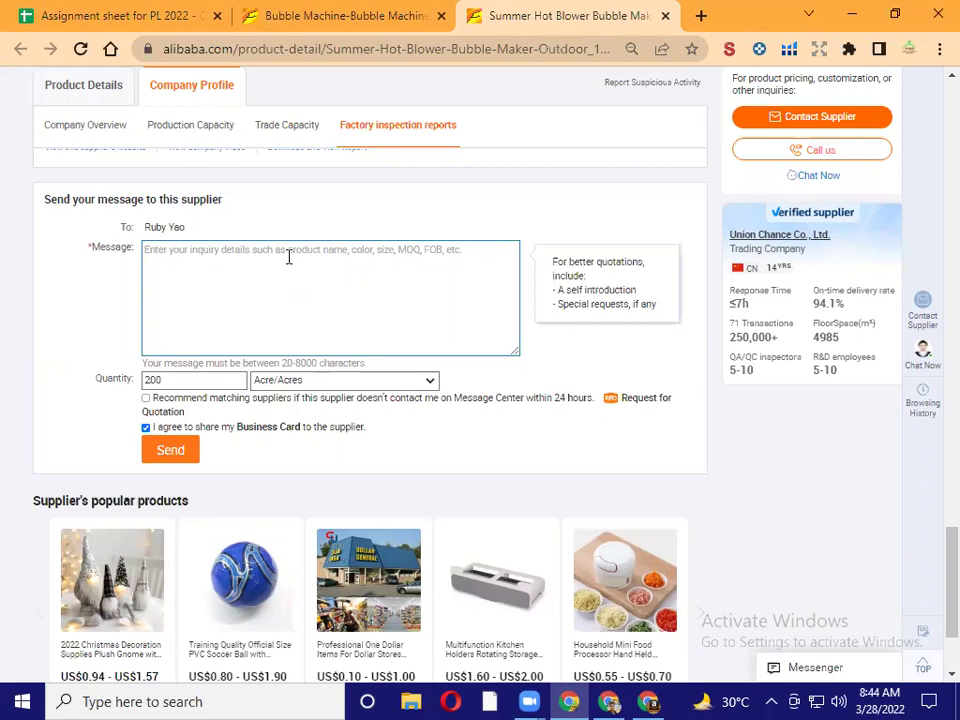
type("Hi, ")
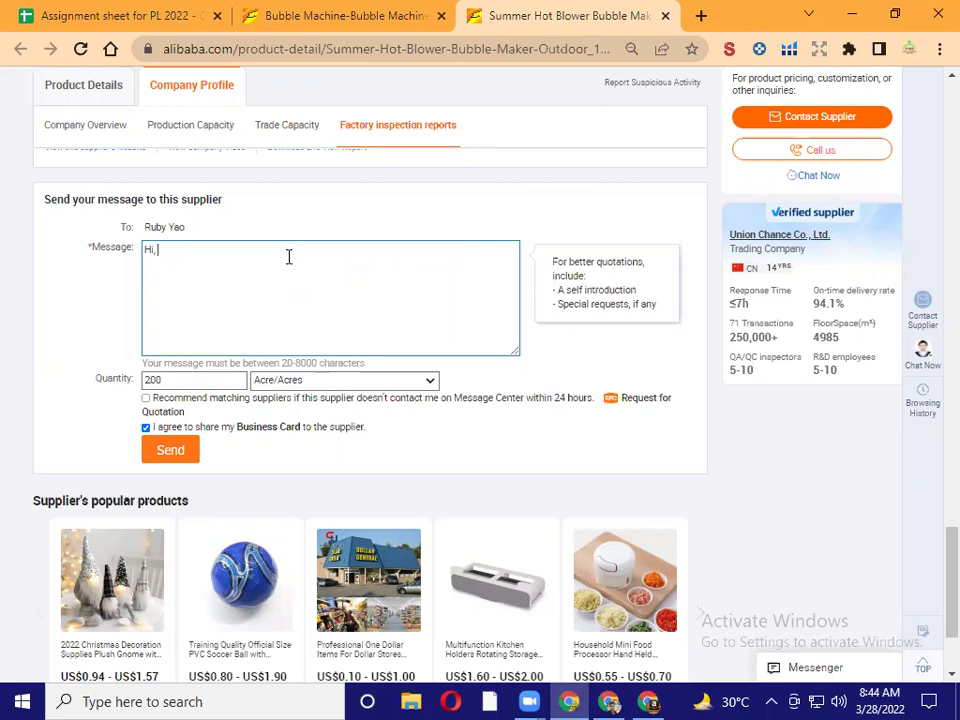
type("there")
type("I am")
type(" Looking")
type(" for")
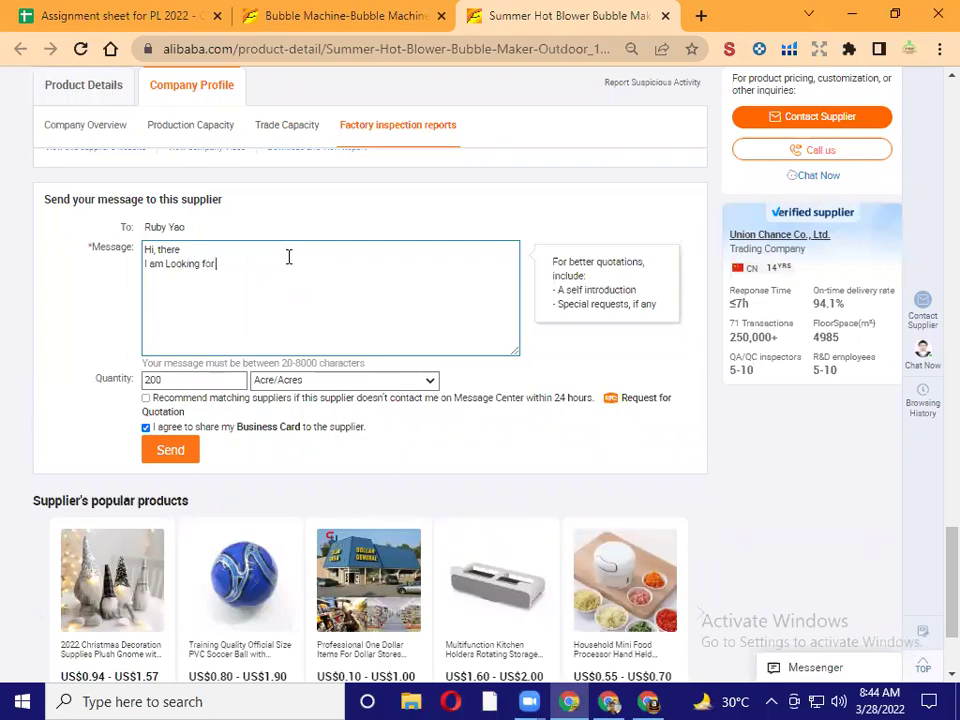
type(" Bulbbel Machine")
right_click(227, 266)
left_click(264, 281)
type("in Black color ")
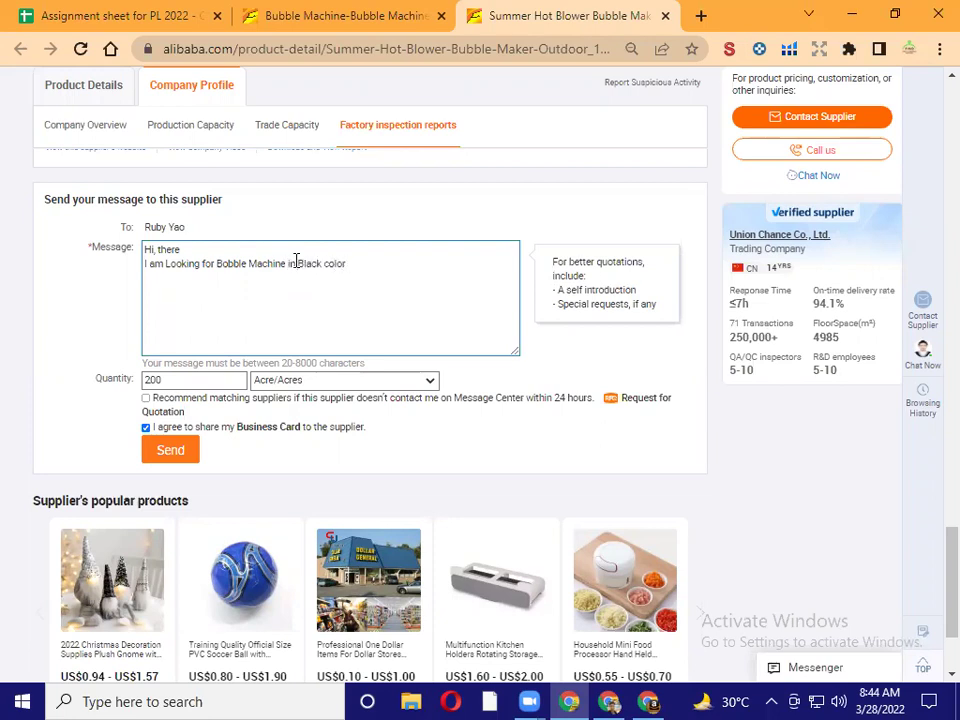
Continue the supplier message with "I am looking for UK market do you have already any experience please share any prove and"
type("I am looking for UK market")
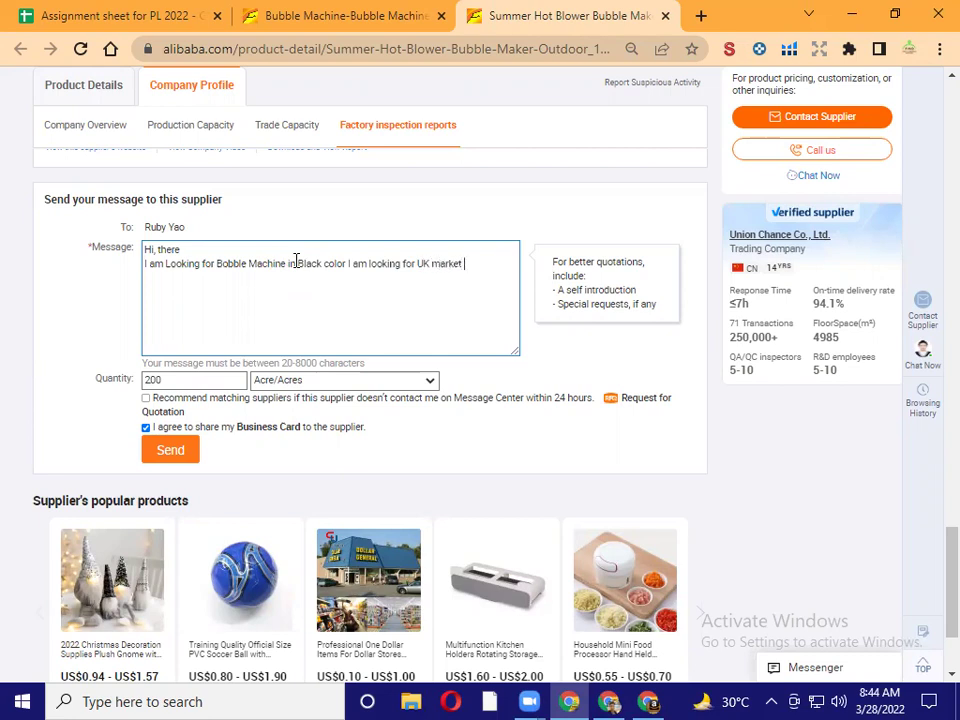
type(" do you have already any e")
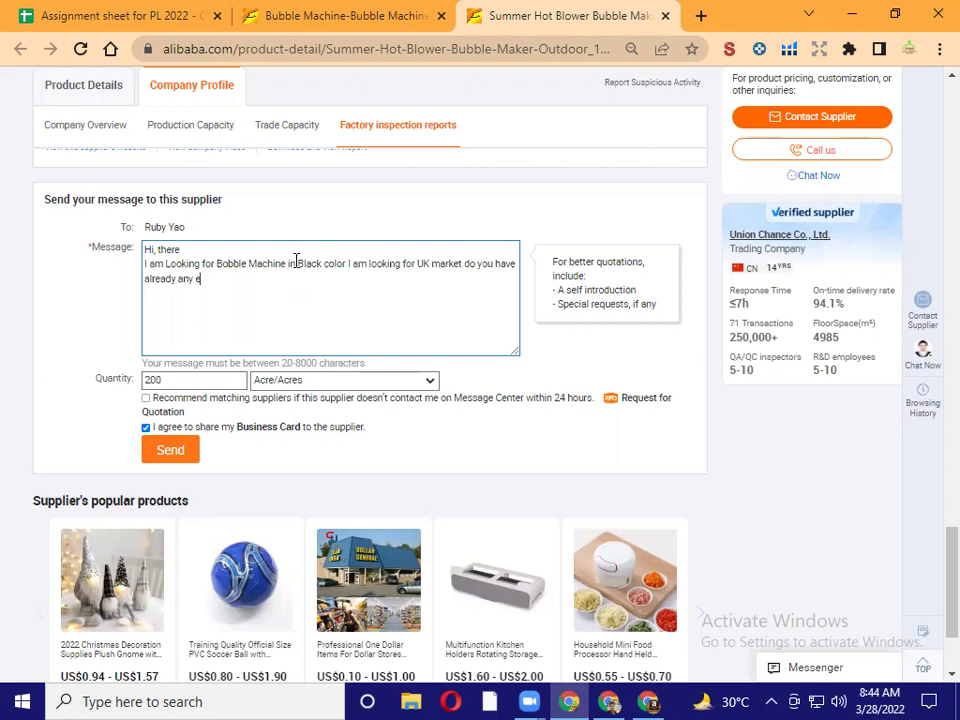
type("xperince")
right_click(220, 281)
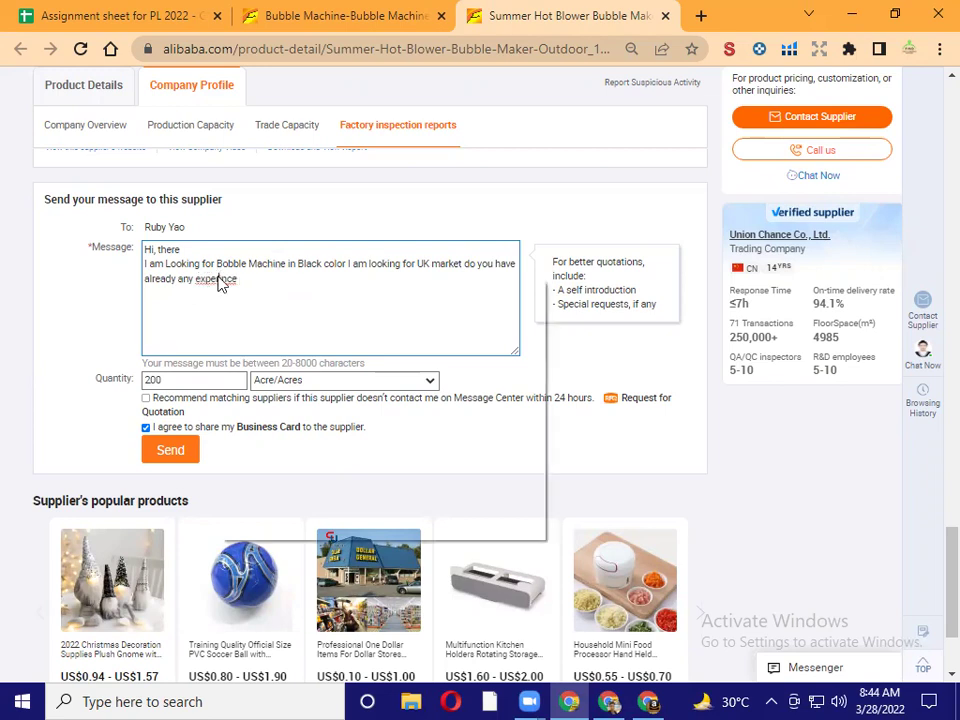
left_click(270, 291)
type("please share any prove and")
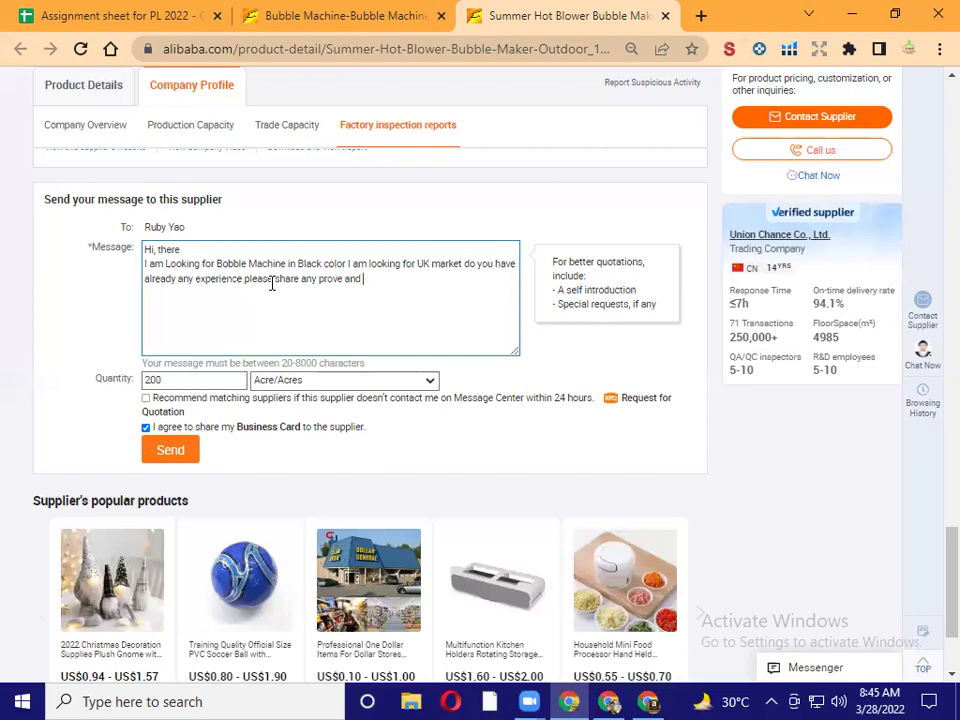
type("we want")
key("BackSpace")
key("BackSpace")
key("BackSpace")
key("BackSpace")
key("BackSpace")
key("BackSpace")
key("BackSpace")
Complete the sentence in the supplier message with "do you do OEM?"
type("do you do OEM?")
Inspect the product page's pricing, supplier contact, messages and sign-in options
scroll(440, 335, "up", 20)
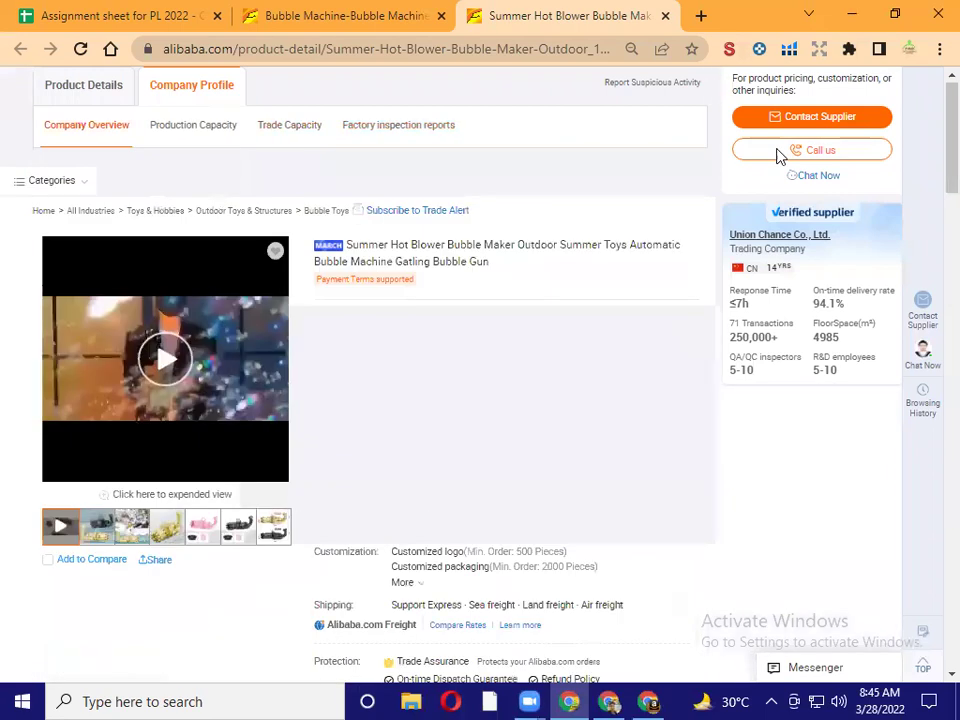
mouse_move(838, 146)
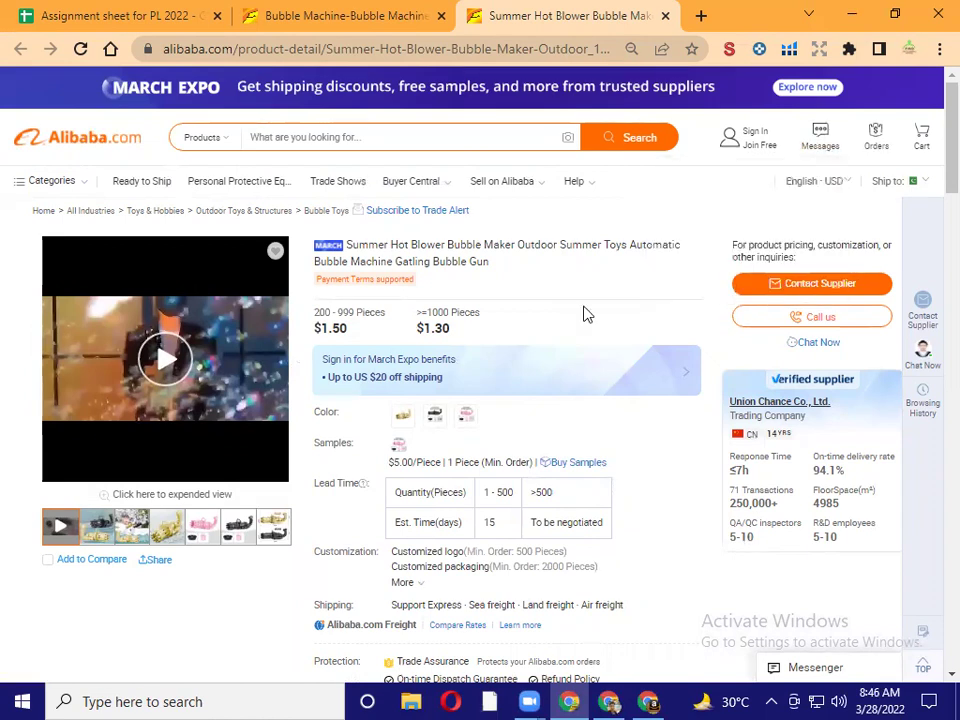
scroll(586, 314, "down", 1)
scroll(649, 339, "up", 1)
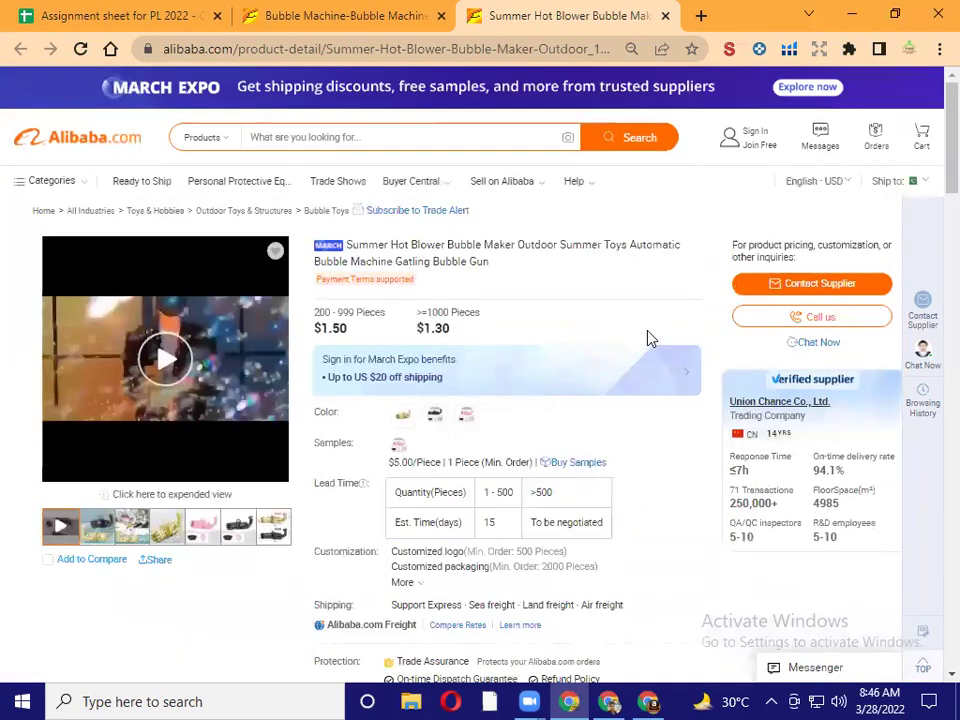
mouse_move(754, 135)
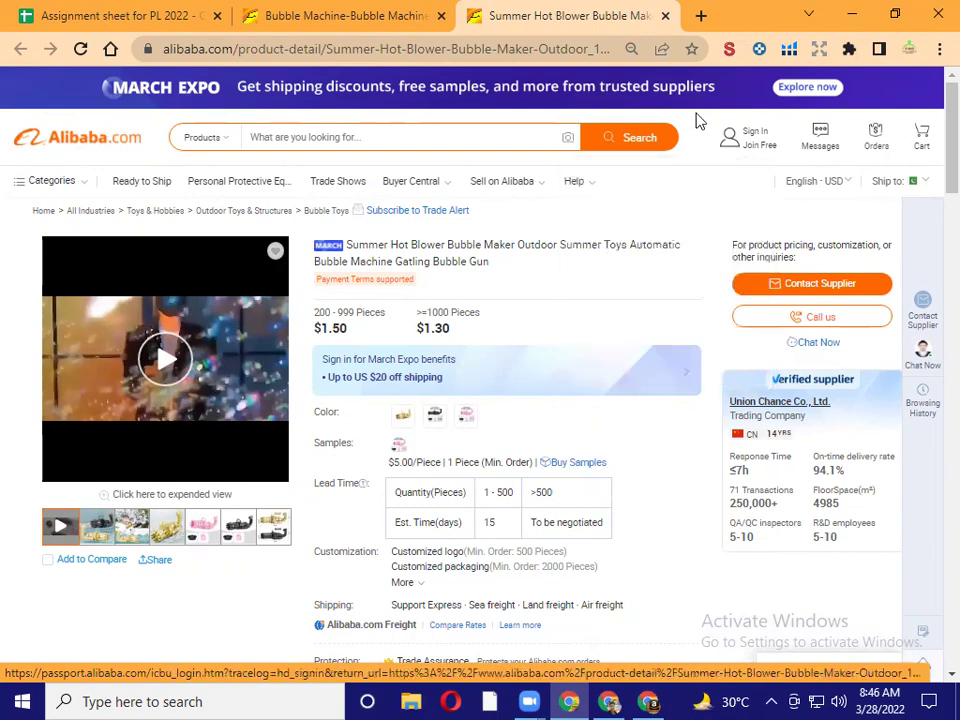
Leave a blank line below the OEM question in the supplier message and add the lines "etc" and "image"
scroll(643, 311, "down", 10)
scroll(643, 311, "down", 15)
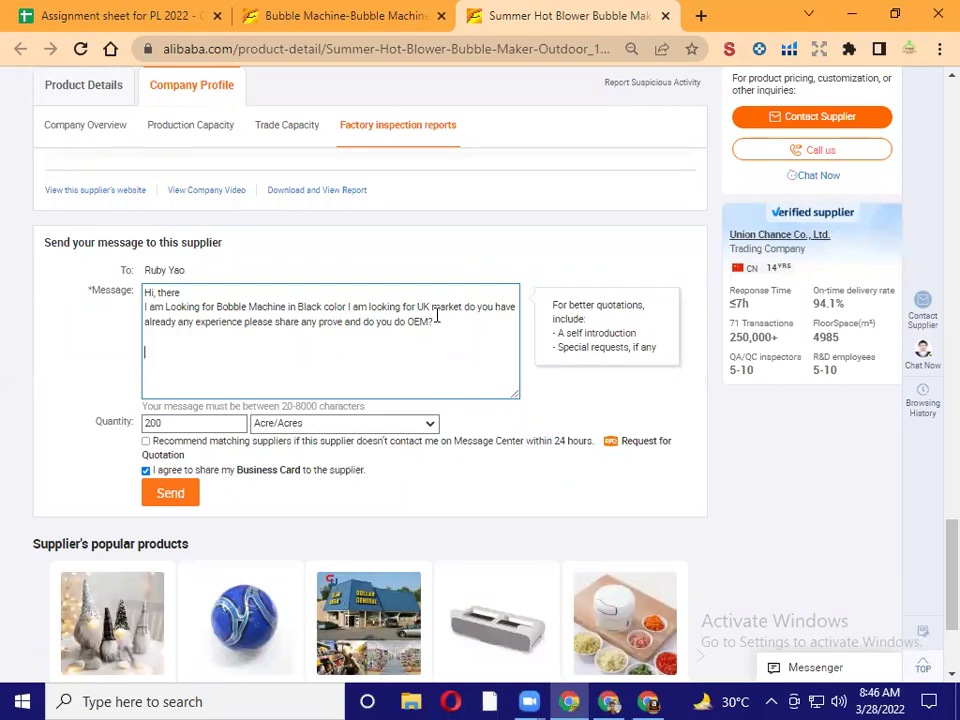
key("Return")
key("Return")
key("Return")
key("Return")
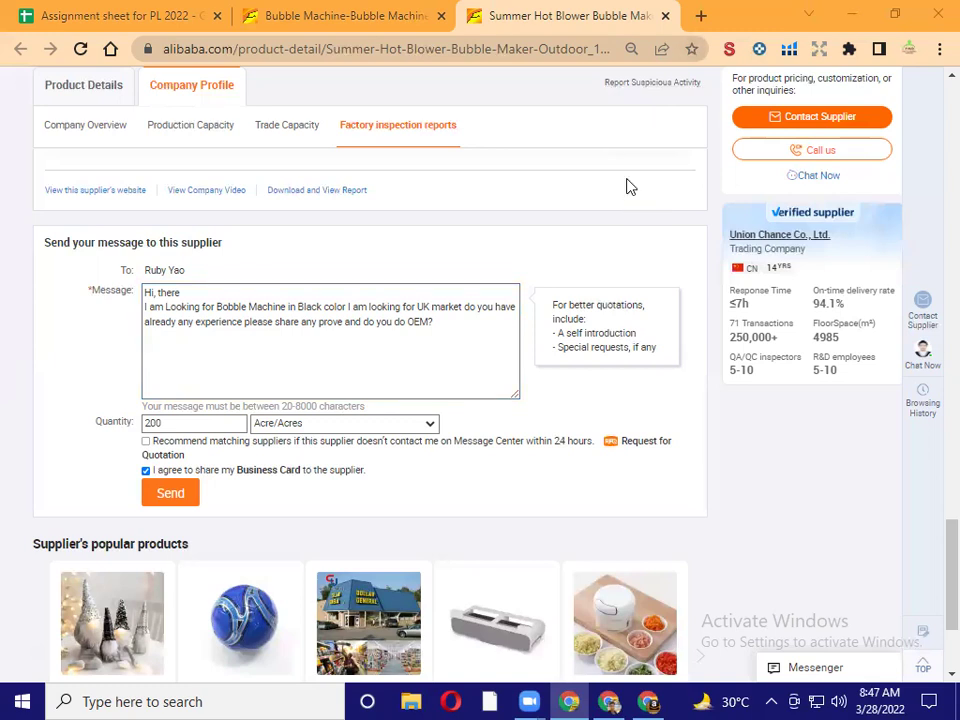
left_click(439, 347)
key("Return")
key("Return")
type("etc")
key("Return")
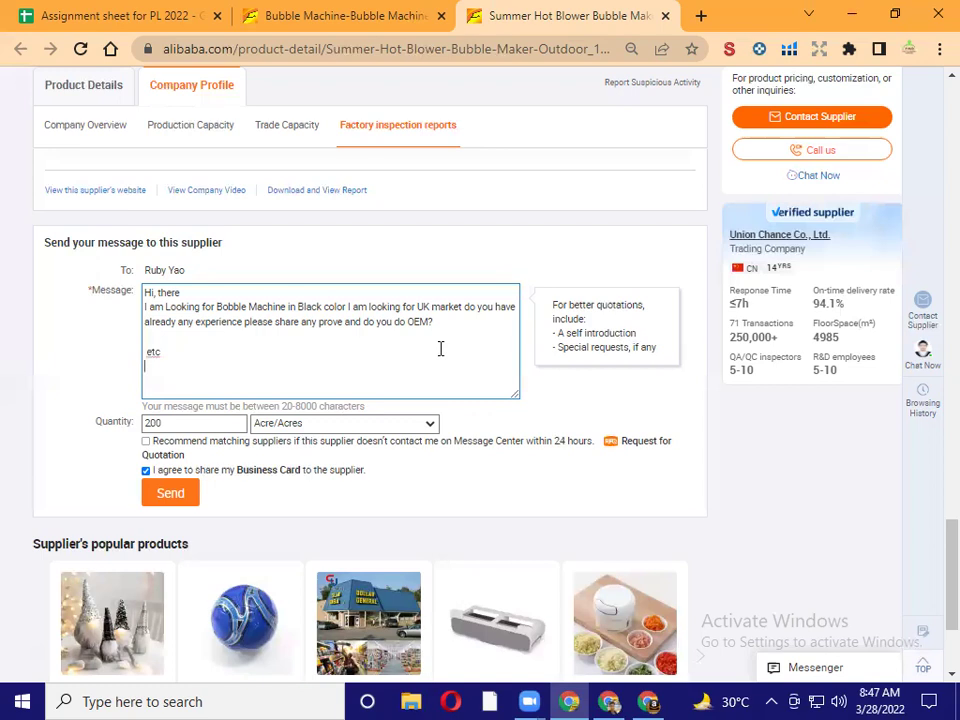
type("image")
left_click(420, 431)
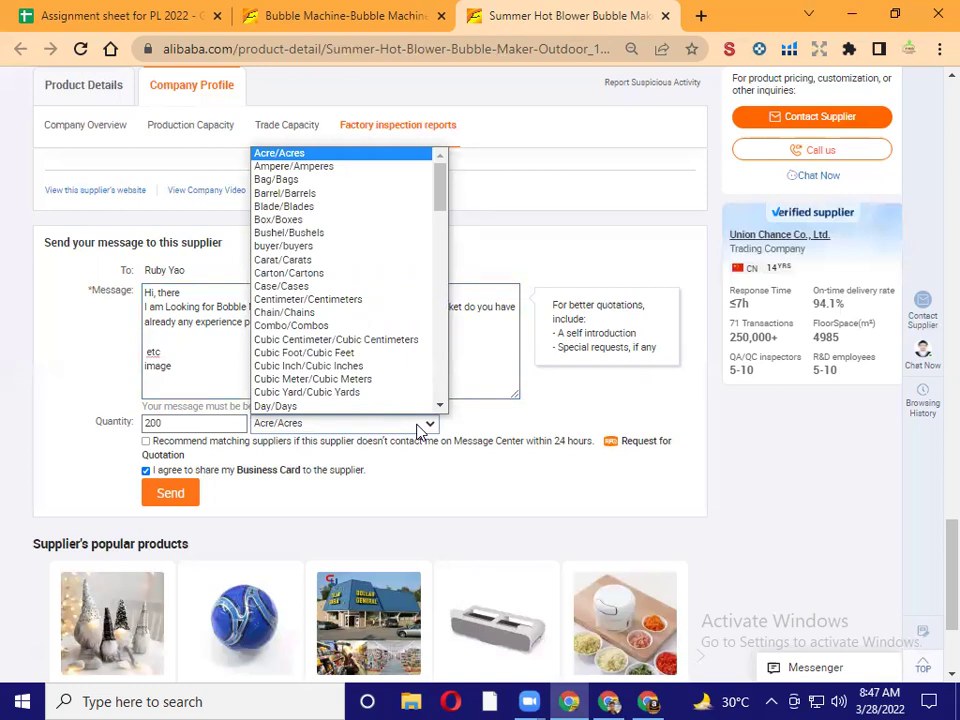
left_click(414, 700)
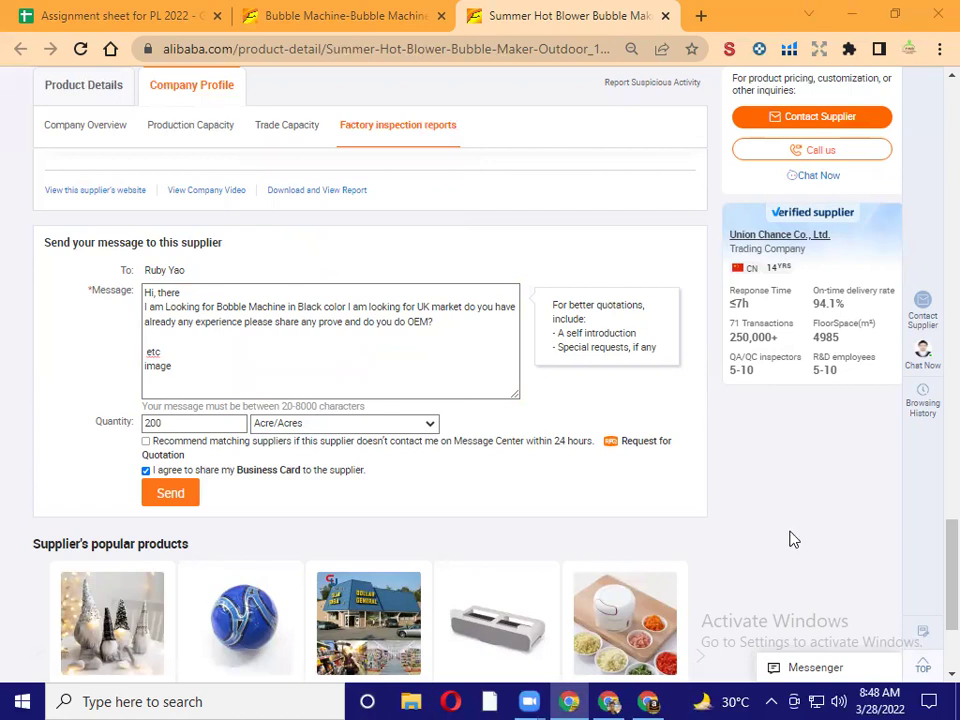
scroll(790, 540, "down", 2)
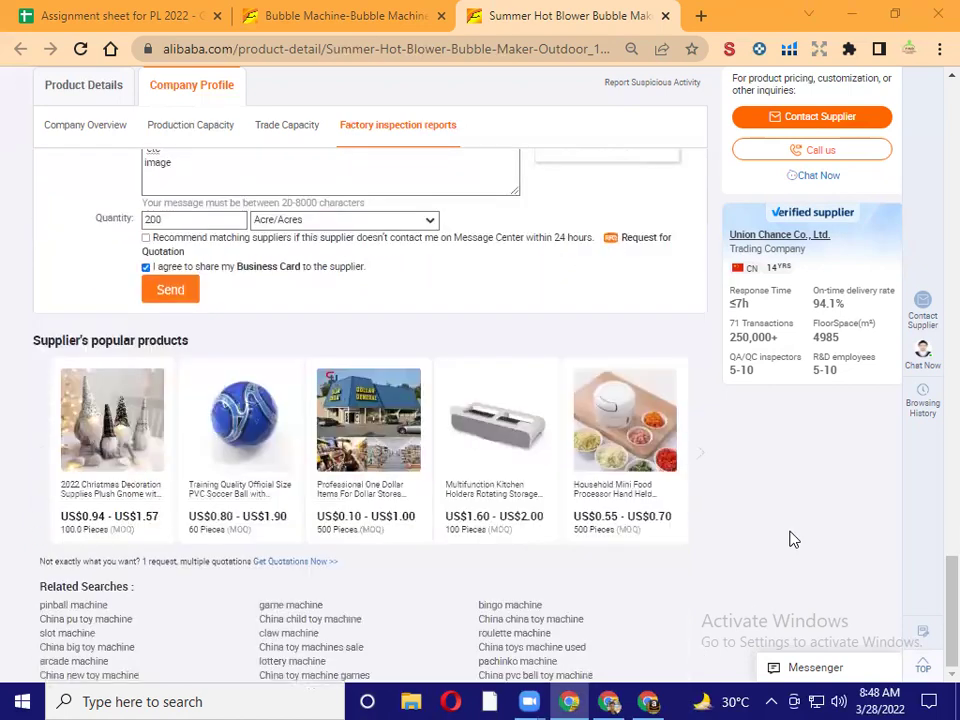
scroll(790, 540, "up", 3)
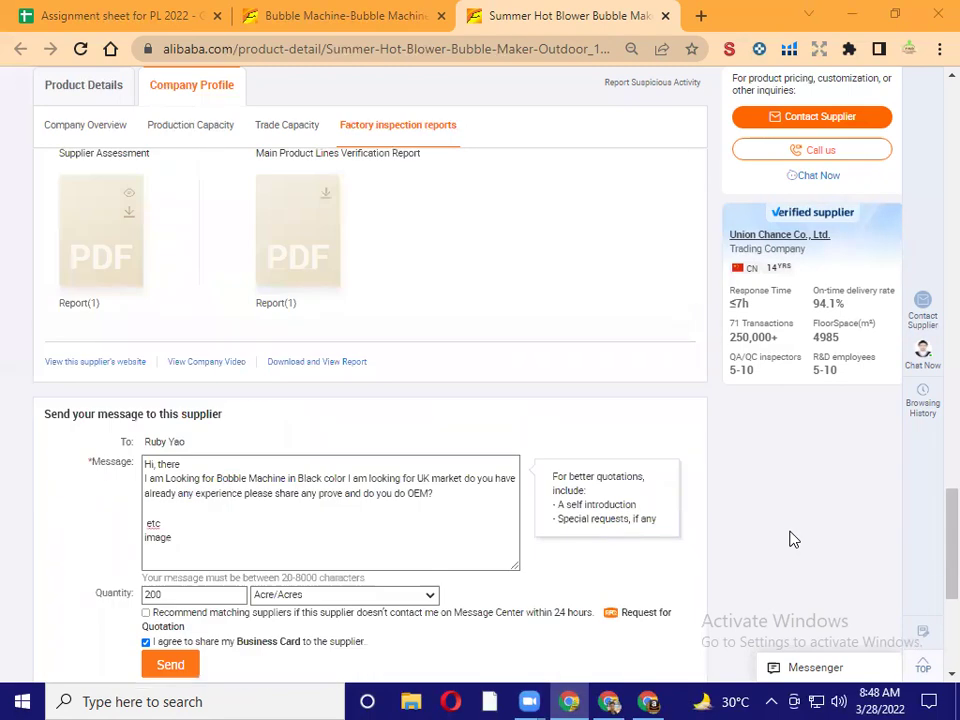
scroll(790, 540, "up", 10)
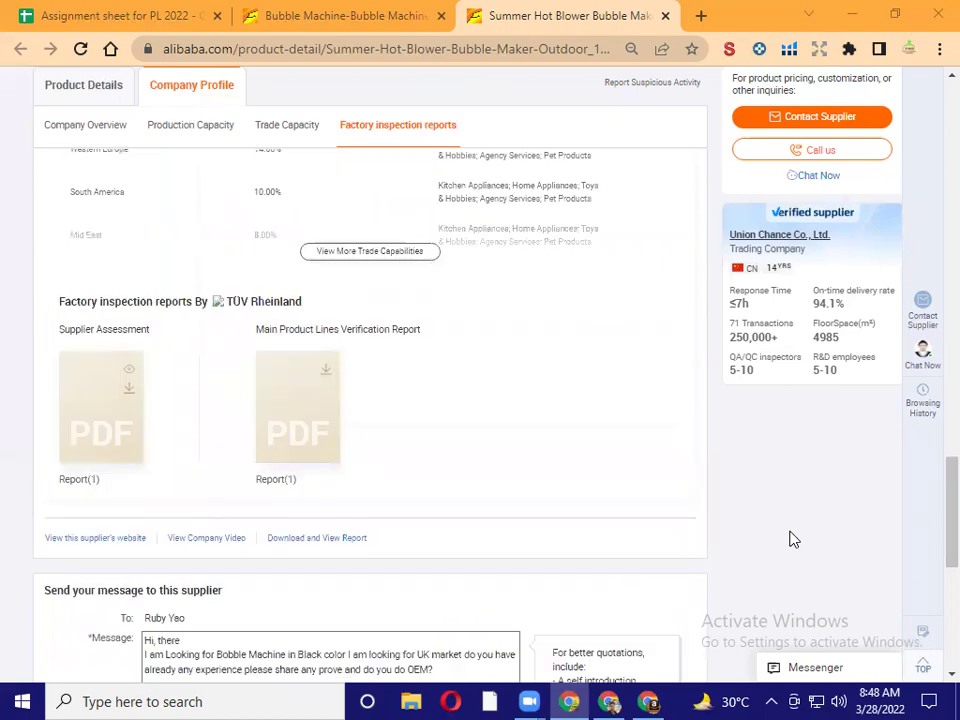
scroll(790, 540, "up", 10)
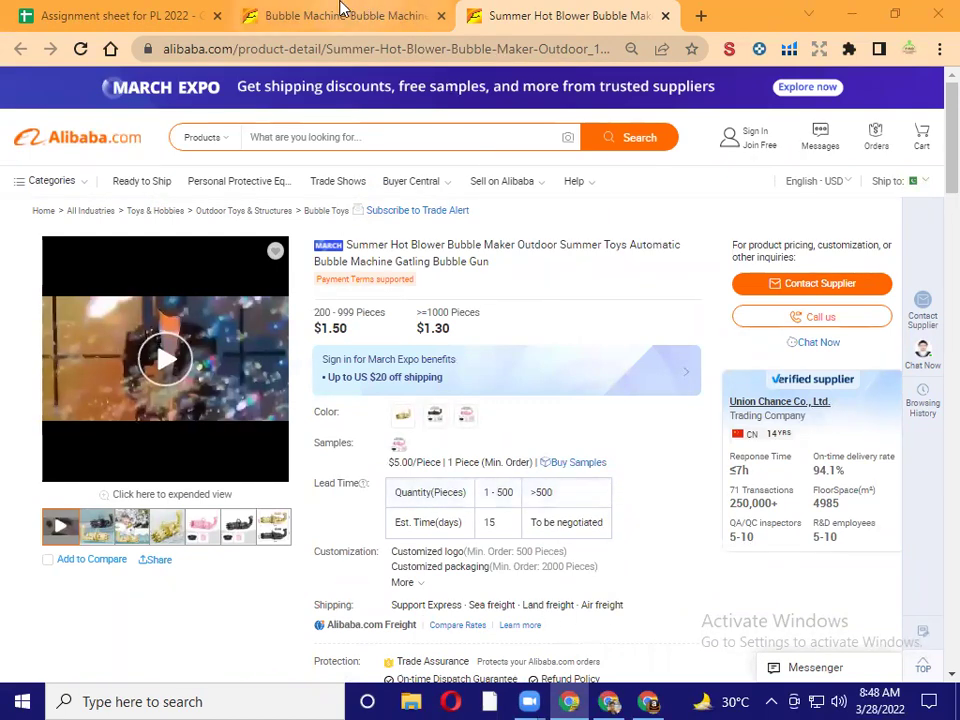
Return to the bubble machine search results and examine the listed products, supplier filters and search categories
left_click(341, 15)
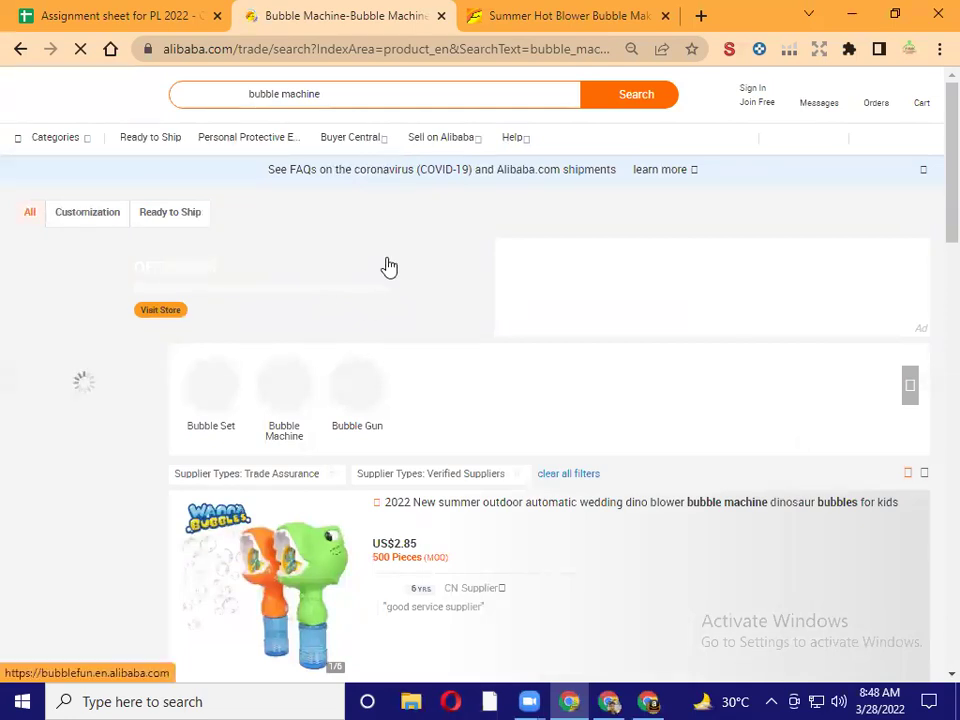
scroll(389, 267, "down", 10)
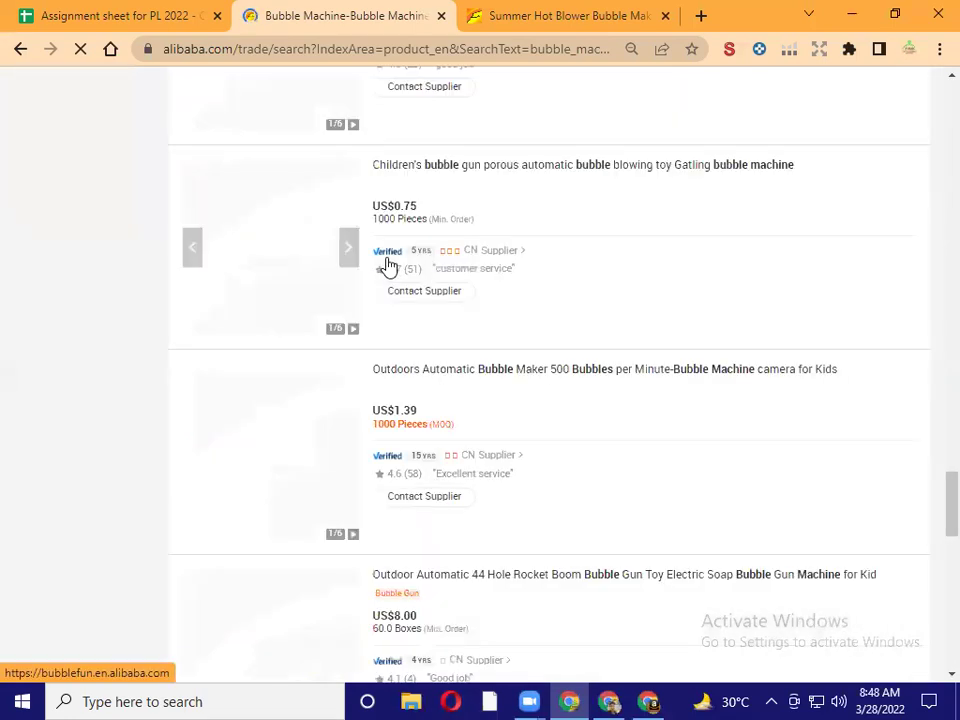
scroll(746, 354, "up", 5)
scroll(746, 354, "up", 15)
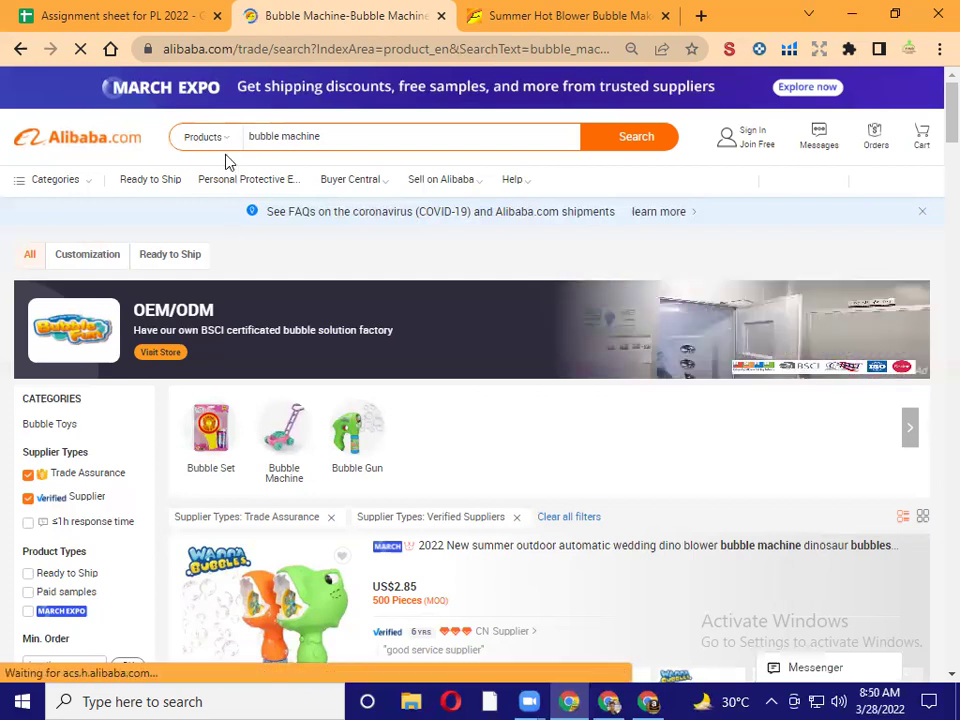
left_click_drag(231, 272, 228, 145)
left_click(228, 145)
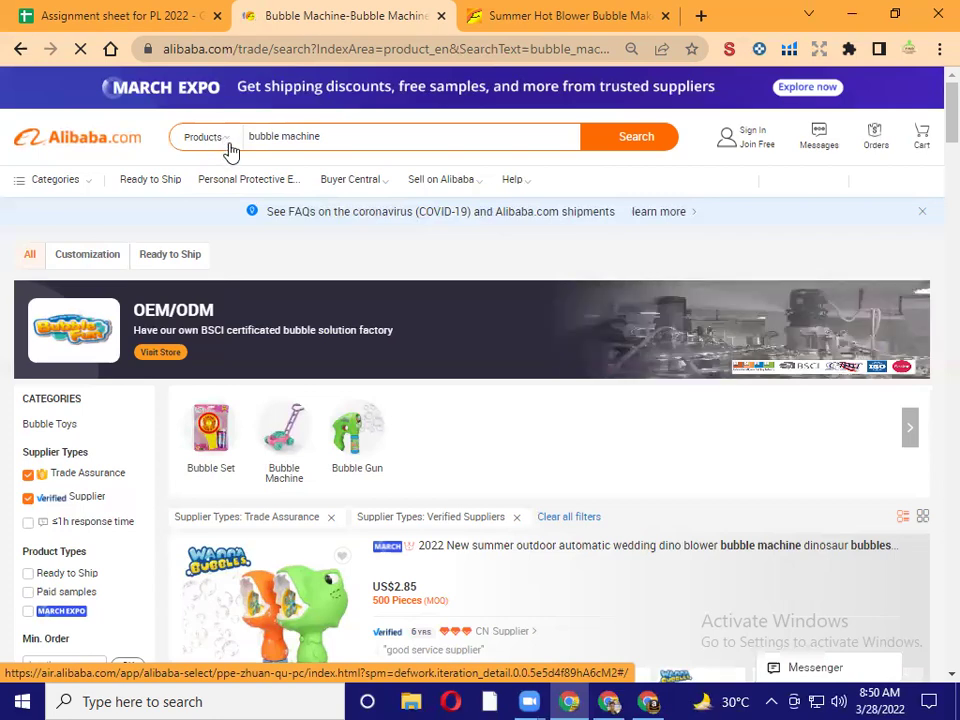
scroll(471, 364, "down", 1)
scroll(545, 276, "down", 6)
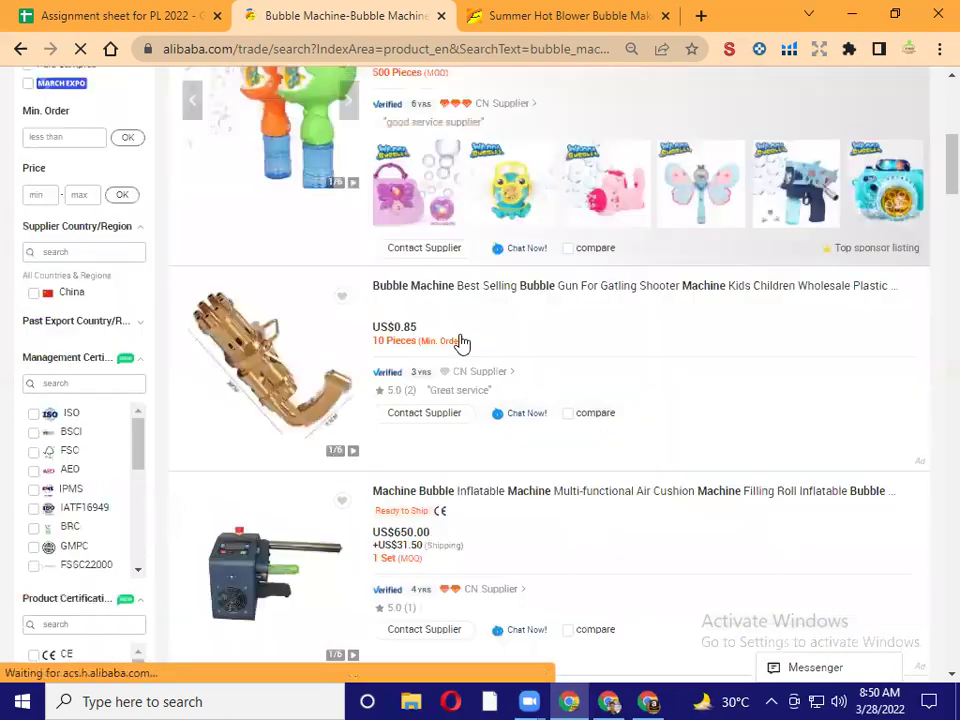
scroll(441, 386, "up", 7)
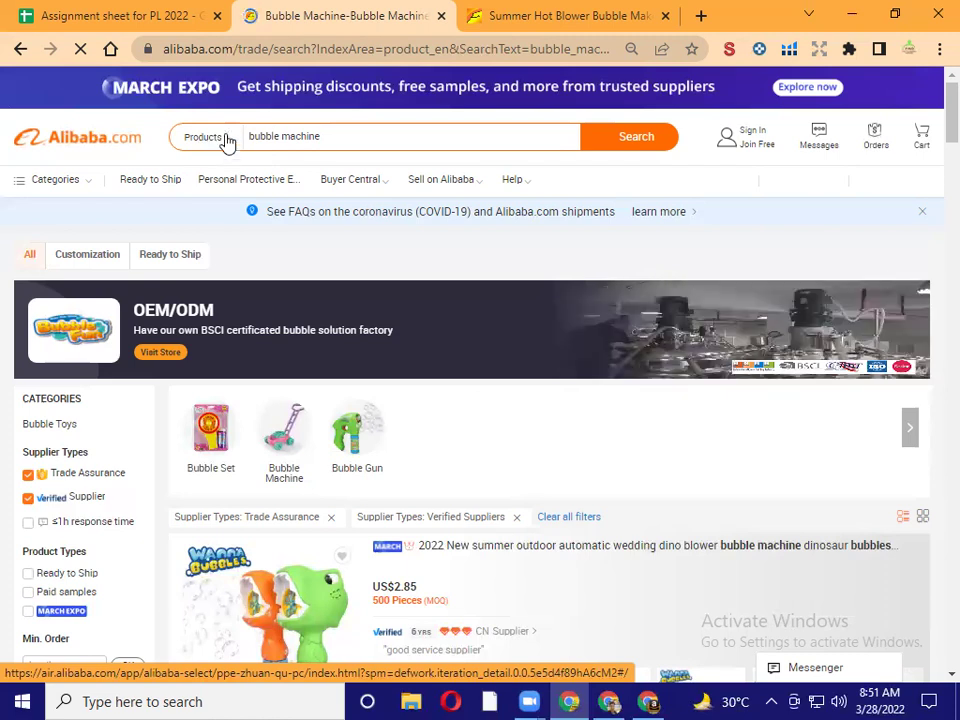
scroll(326, 294, "down", 3)
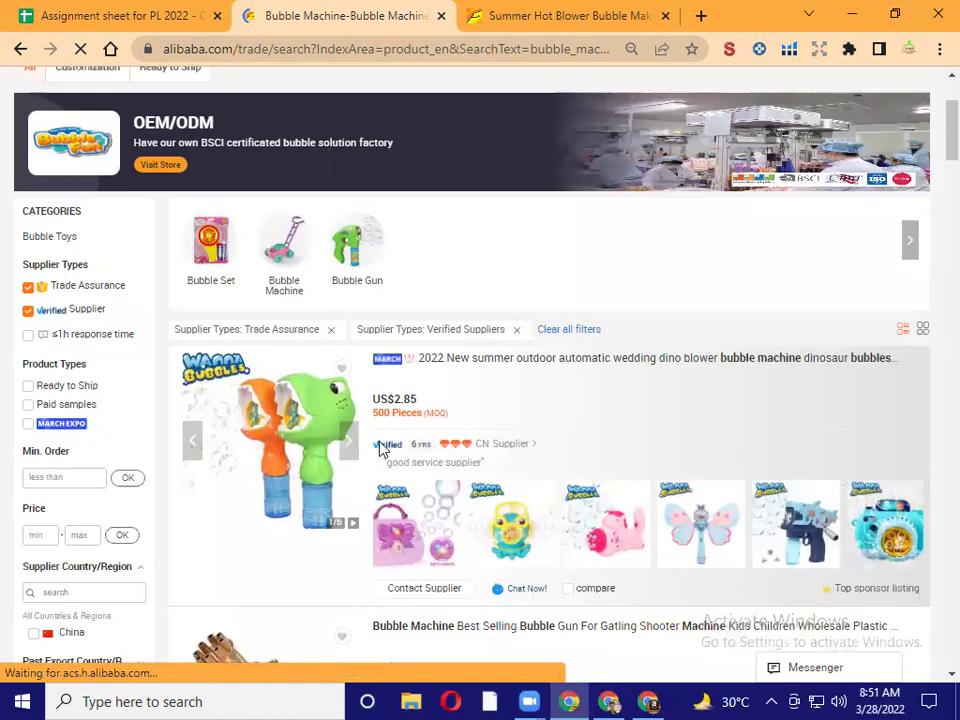
scroll(380, 449, "up", 3)
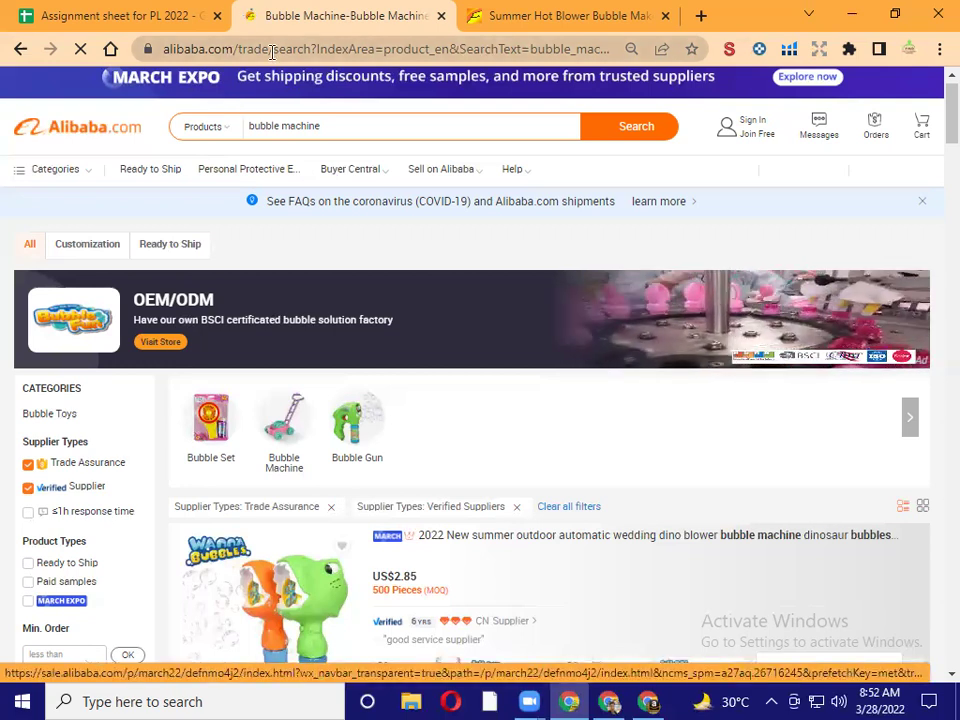
Copy the web address of the filtered bubble machine search results
left_click(272, 52)
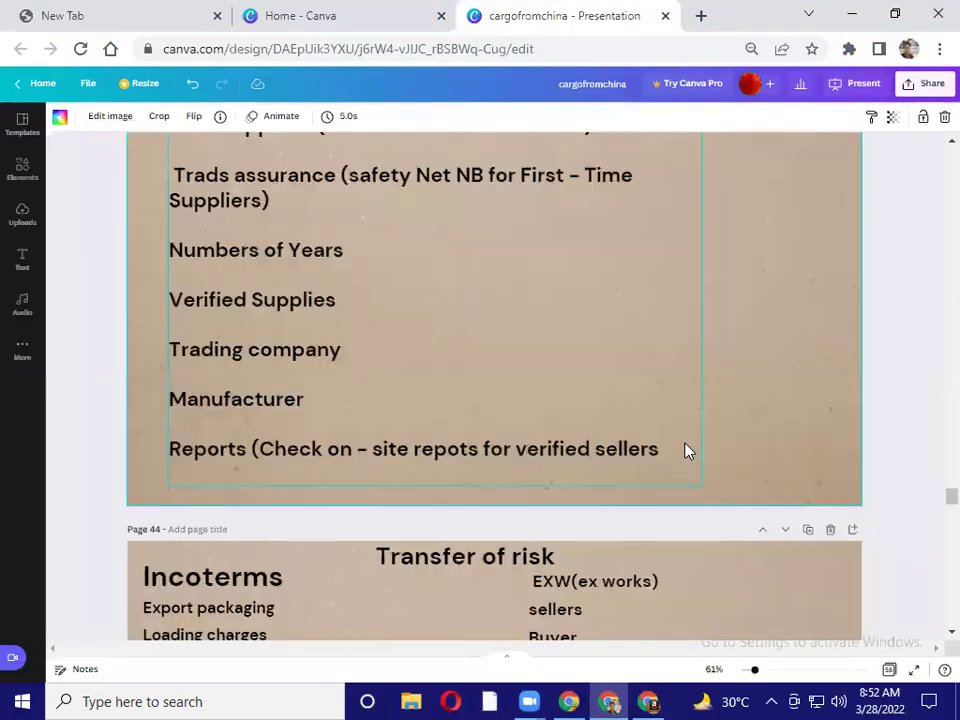
Switch to the cargofromchina presentation in Canva and examine the Transfer of risk slides for the Incoterms from EXW through DDP
scroll(684, 448, "down", 6)
scroll(664, 437, "up", 1)
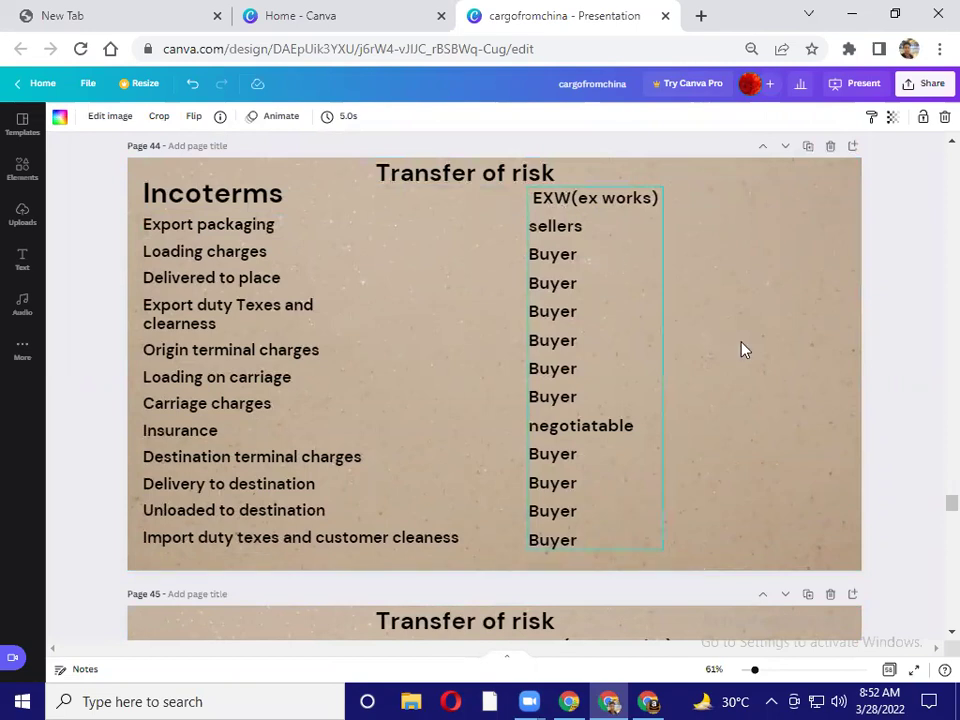
scroll(742, 349, "down", 3)
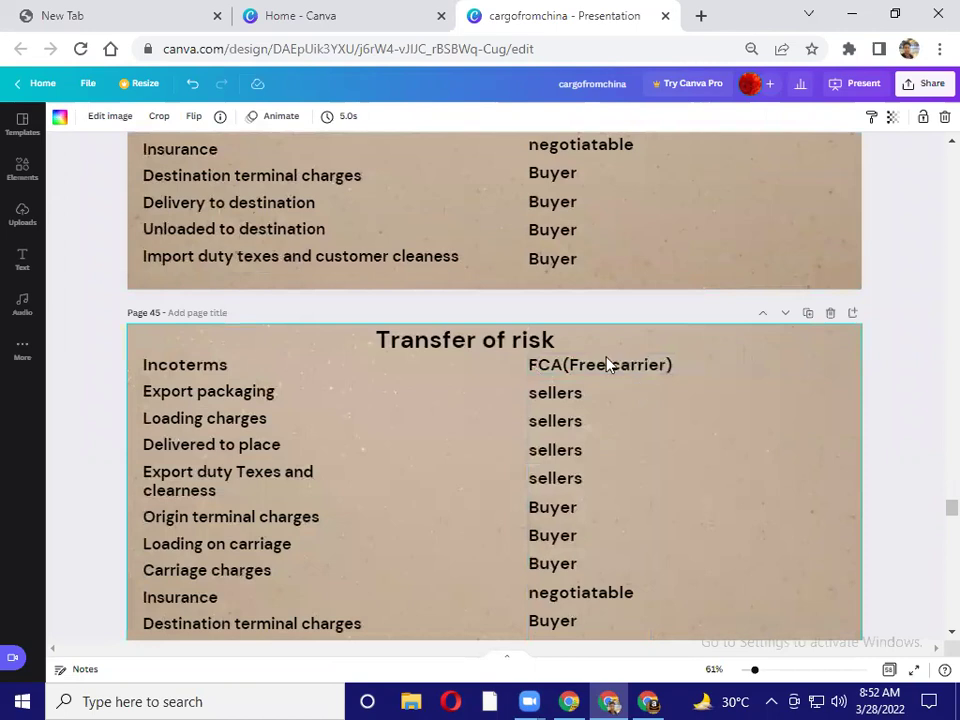
scroll(606, 365, "down", 2)
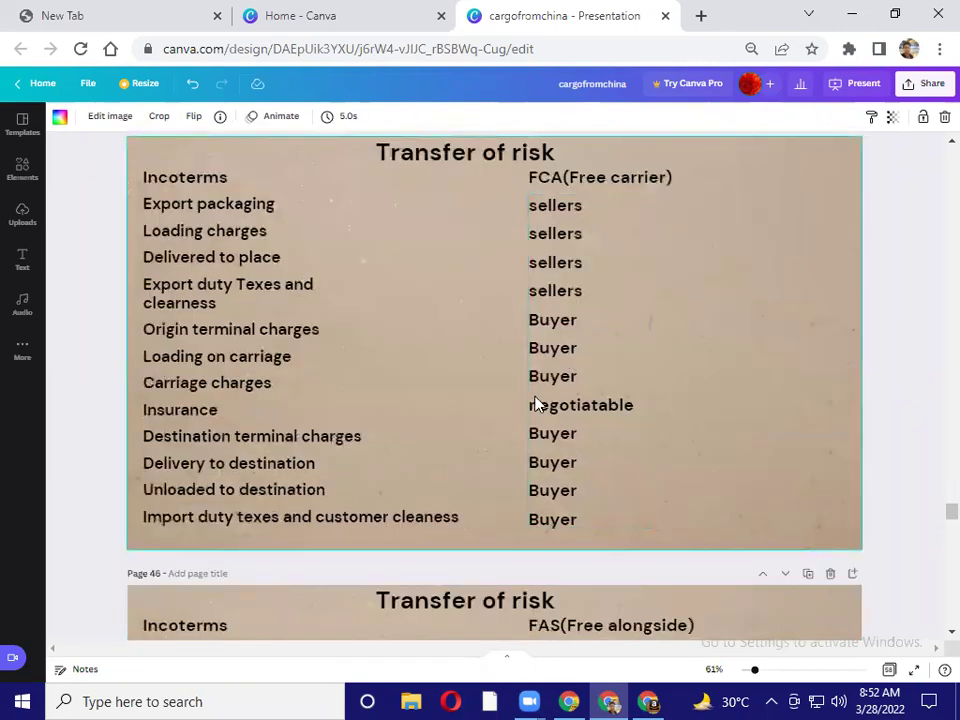
scroll(545, 380, "down", 2)
scroll(555, 353, "down", 1)
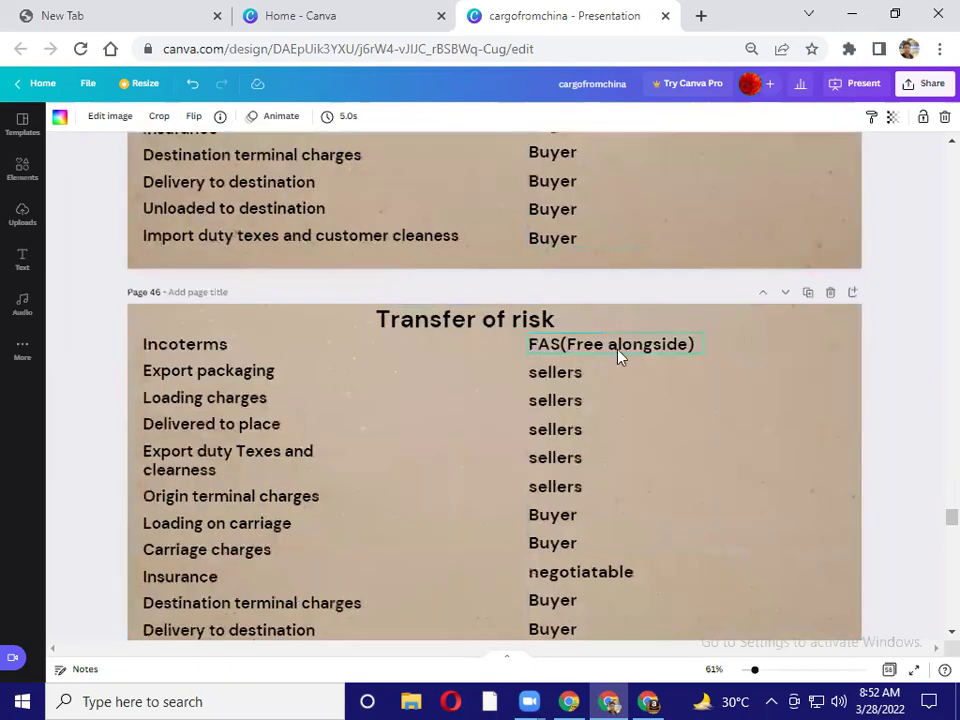
scroll(618, 364, "down", 2)
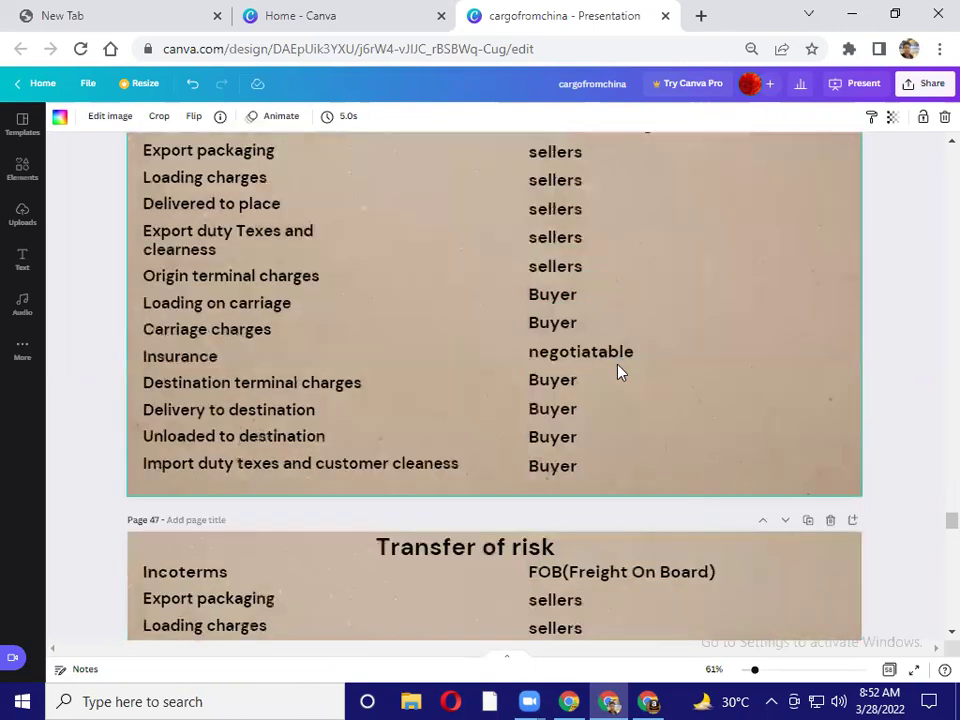
scroll(541, 350, "down", 3)
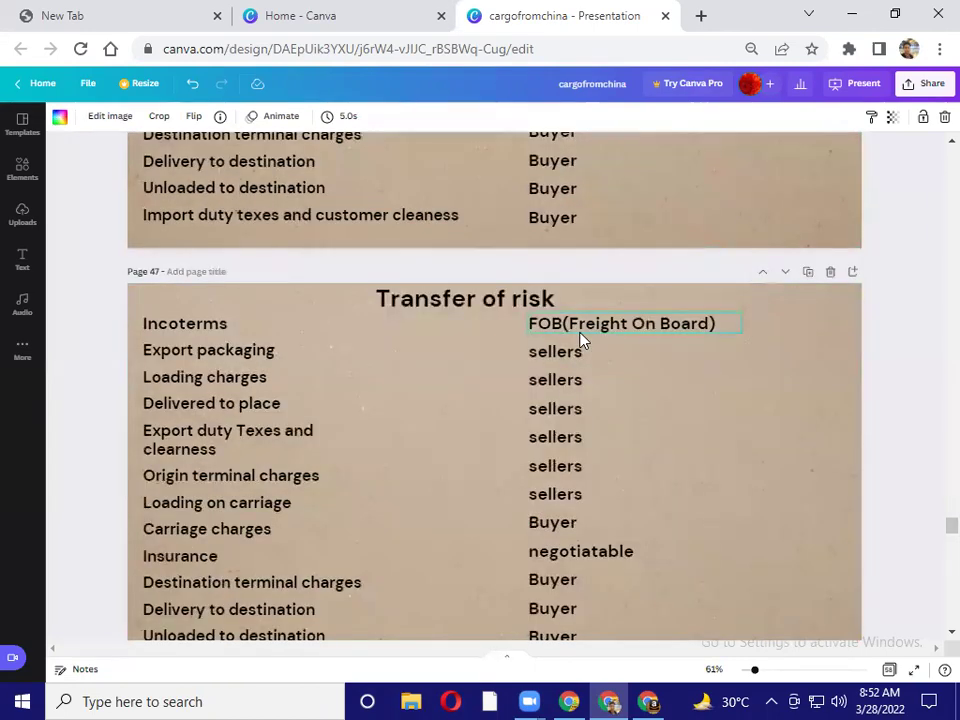
scroll(582, 340, "down", 3)
scroll(560, 342, "down", 2)
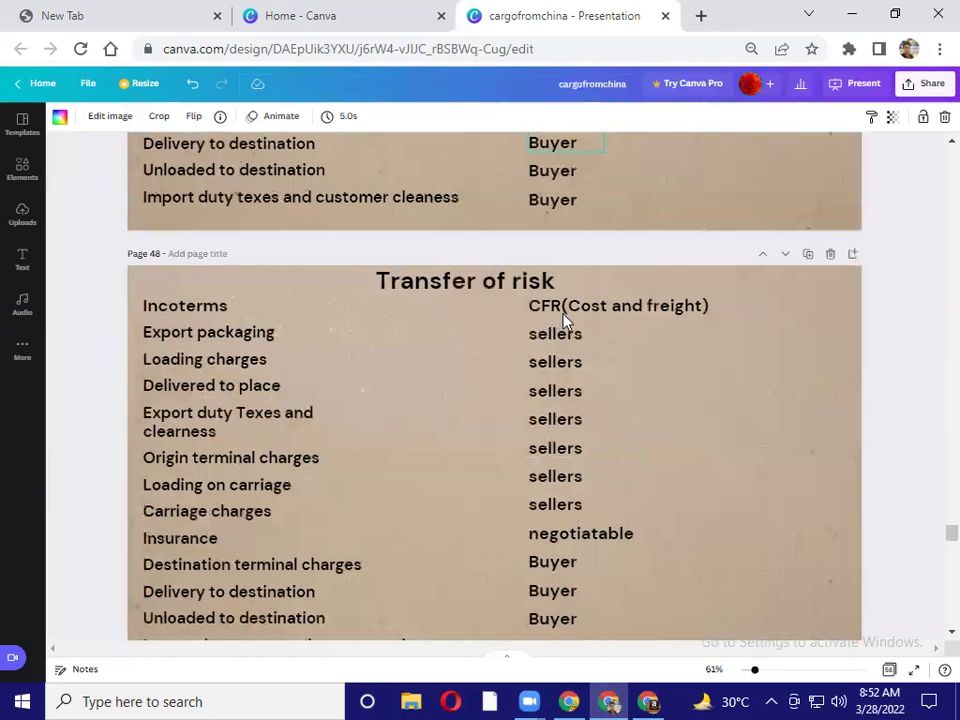
scroll(563, 322, "down", 4)
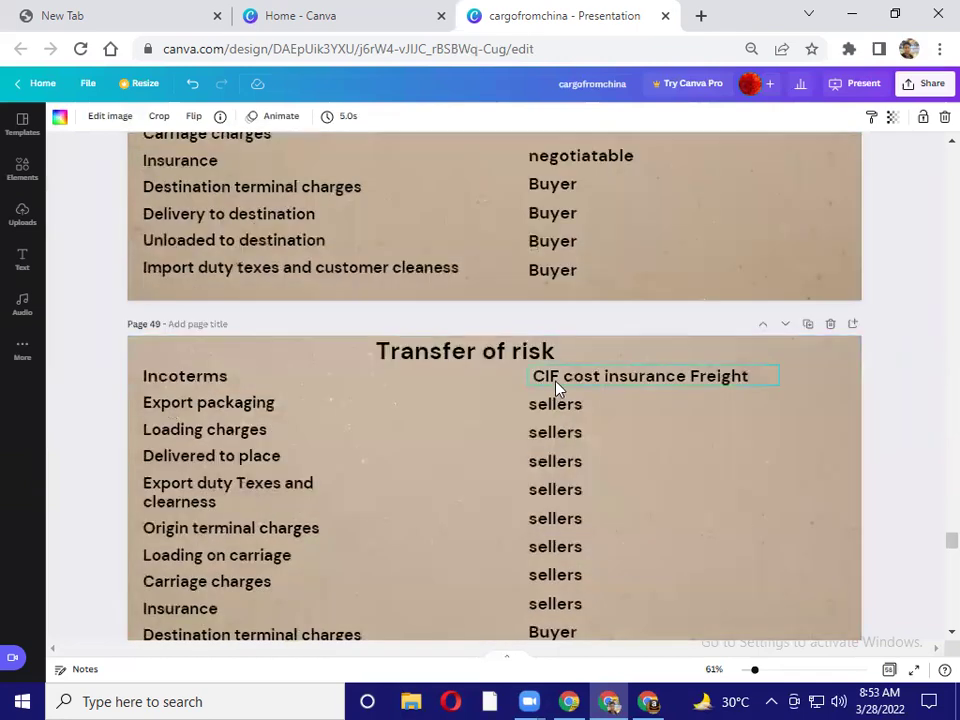
scroll(557, 388, "down", 2)
scroll(557, 388, "down", 1)
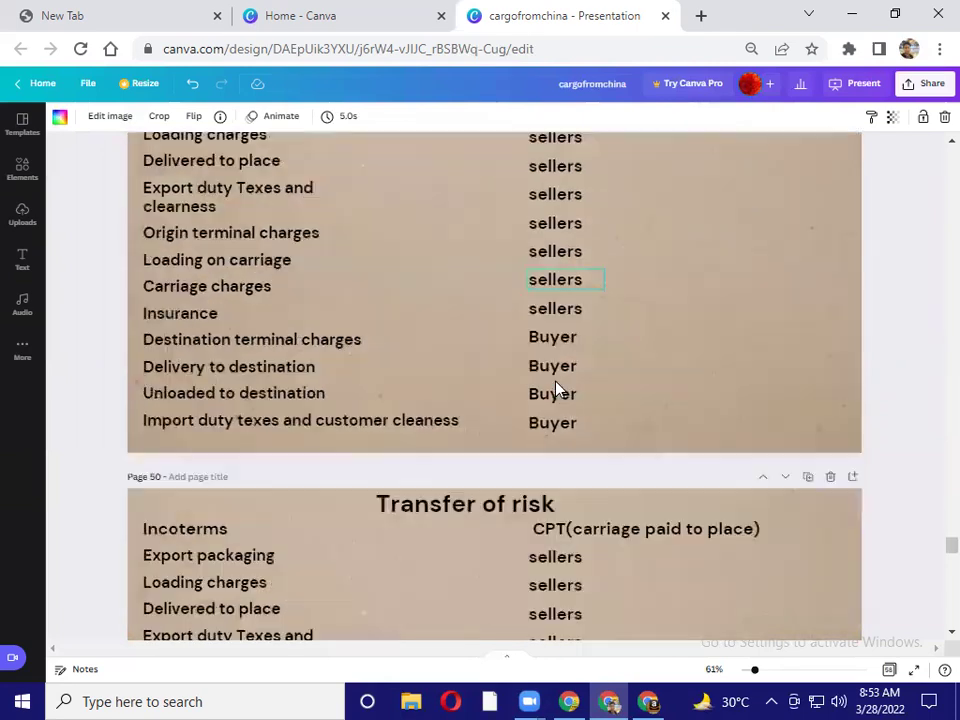
scroll(485, 252, "down", 3)
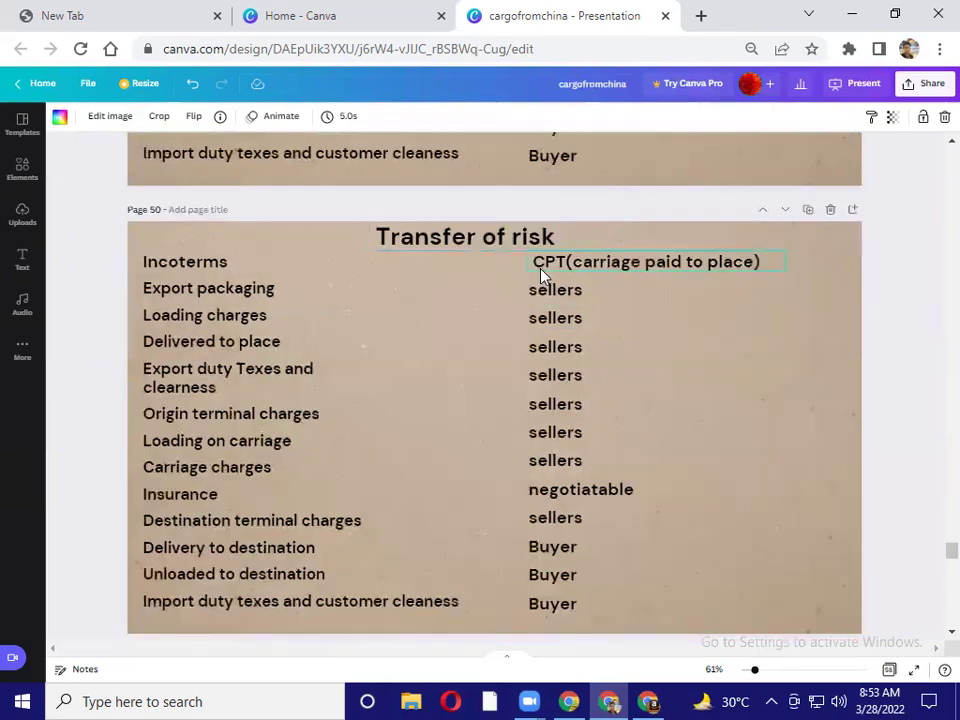
scroll(580, 280, "down", 3)
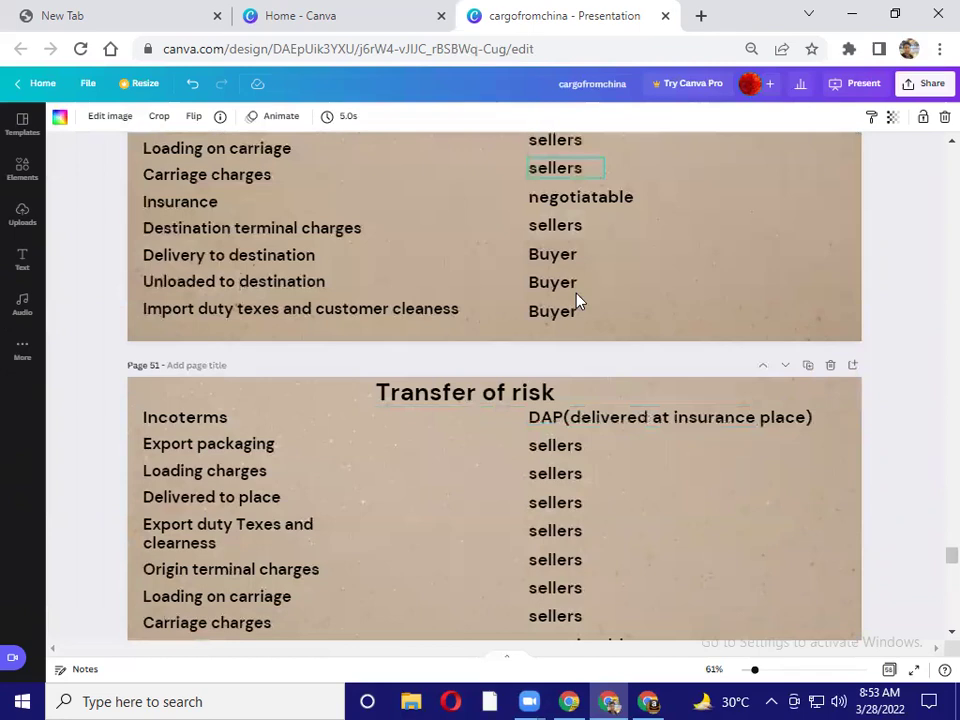
scroll(545, 348, "down", 1)
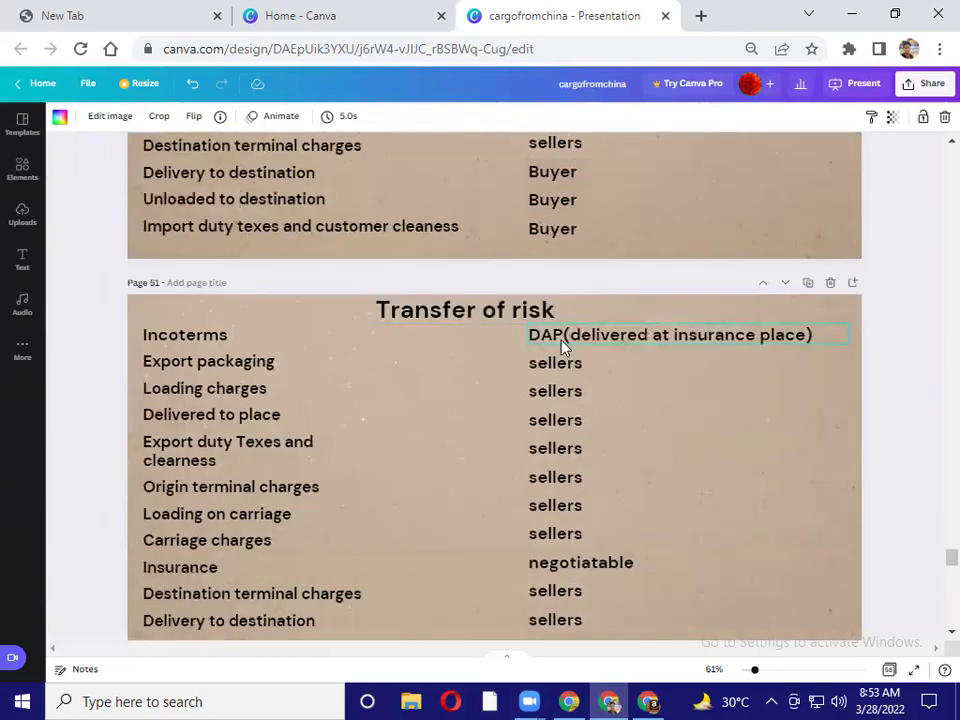
scroll(560, 345, "down", 3)
scroll(545, 335, "down", 2)
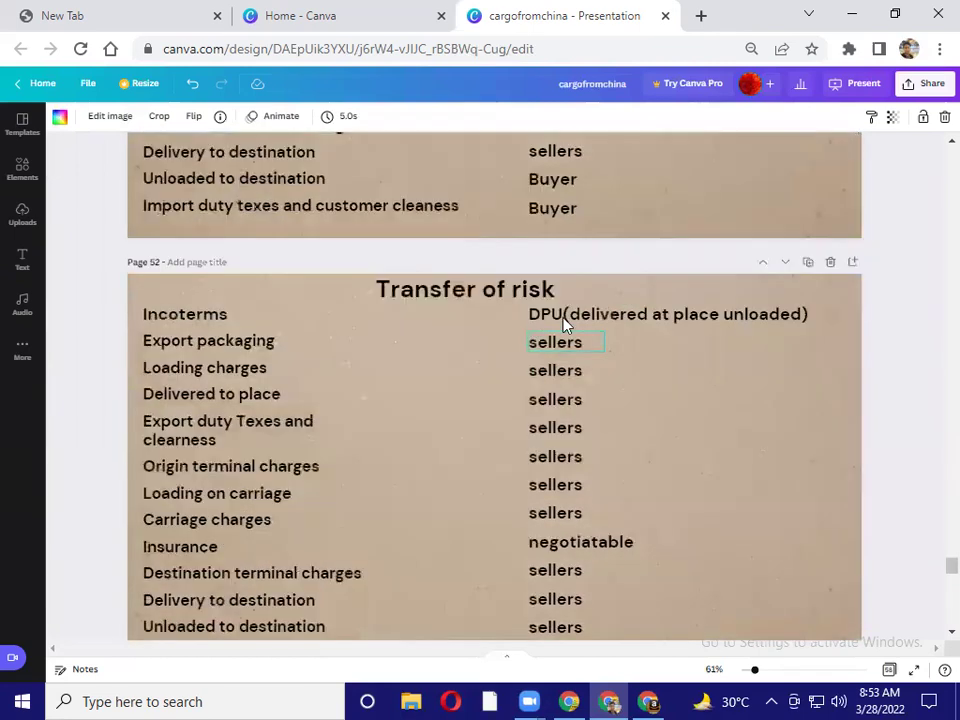
scroll(575, 345, "down", 3)
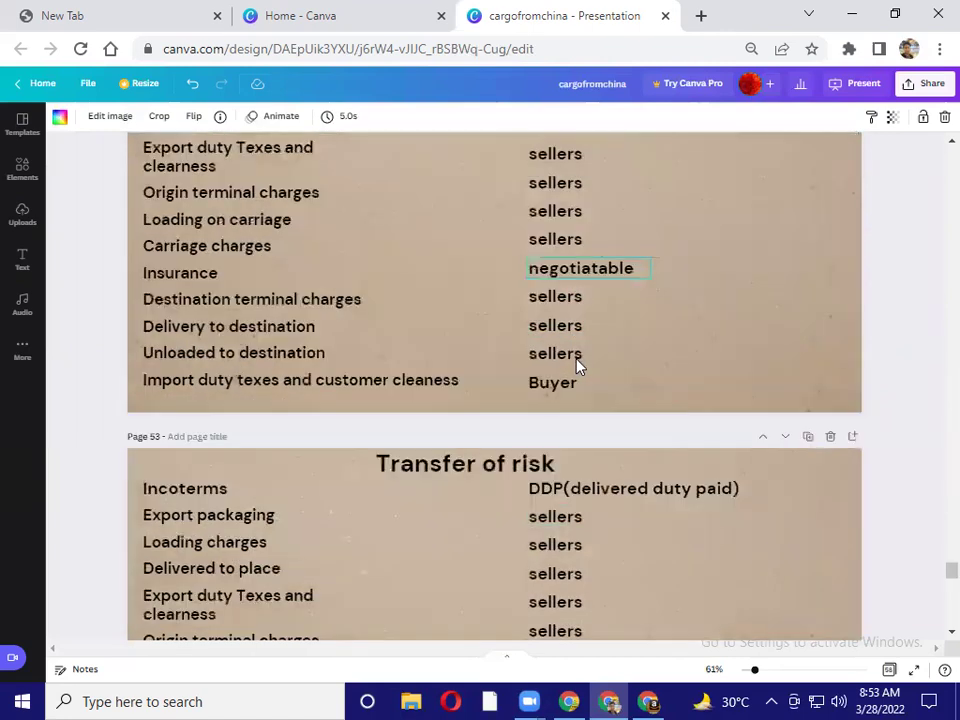
scroll(578, 369, "down", 2)
scroll(565, 310, "down", 1)
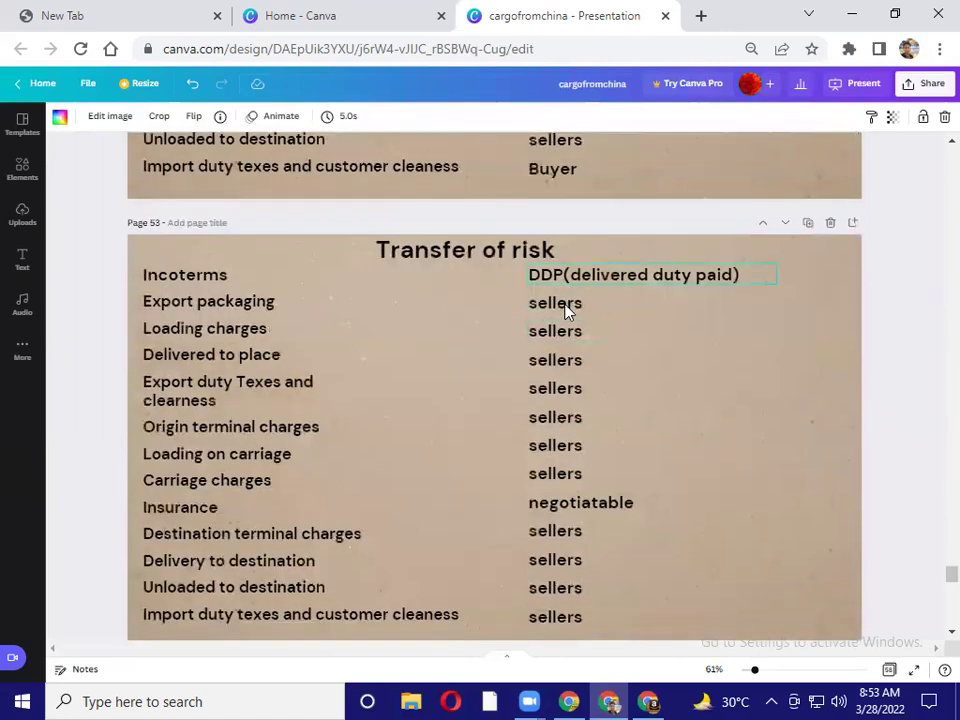
scroll(567, 313, "down", 4)
scroll(566, 317, "up", 5)
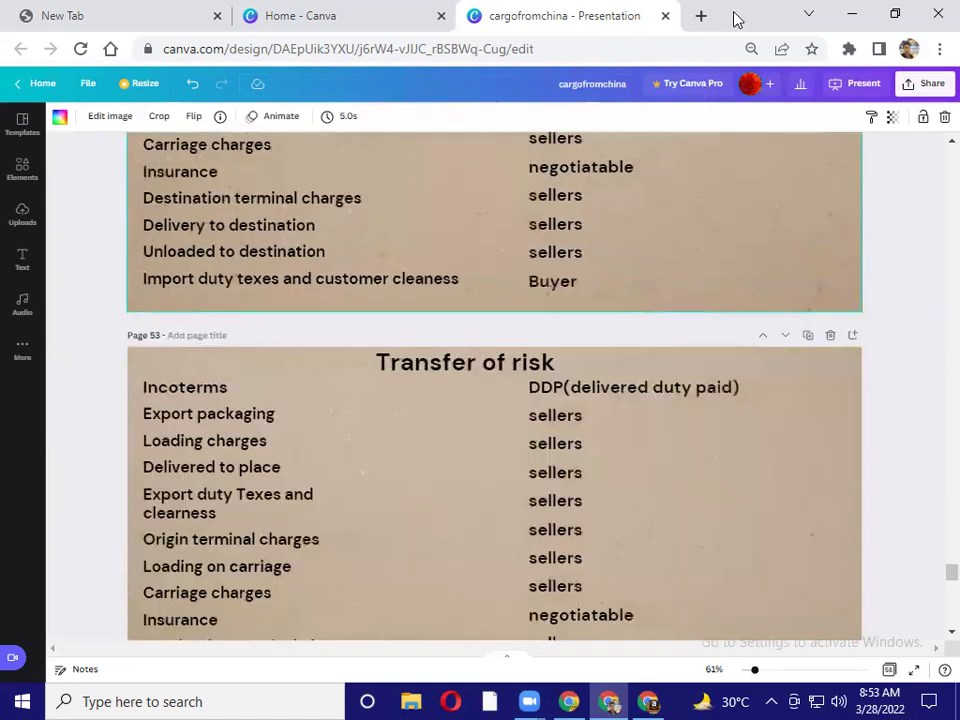
Open the copied bubble machine search address in a new tab beside the presentation and close the Canva home and blank tabs
key("ctrl+t")
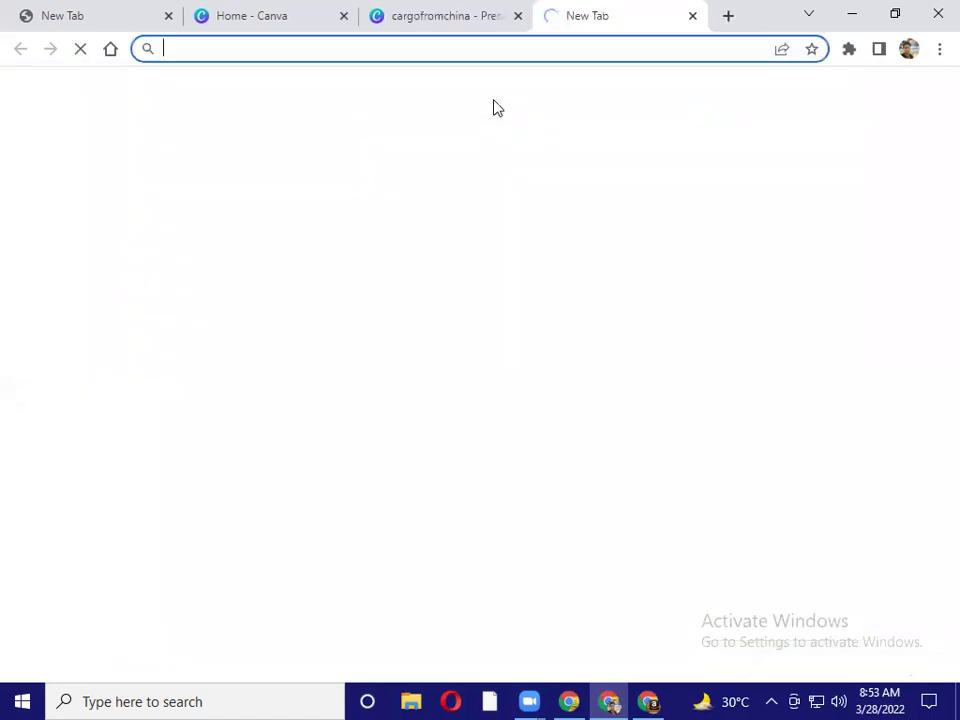
key("ctrl+v")
key("Return")
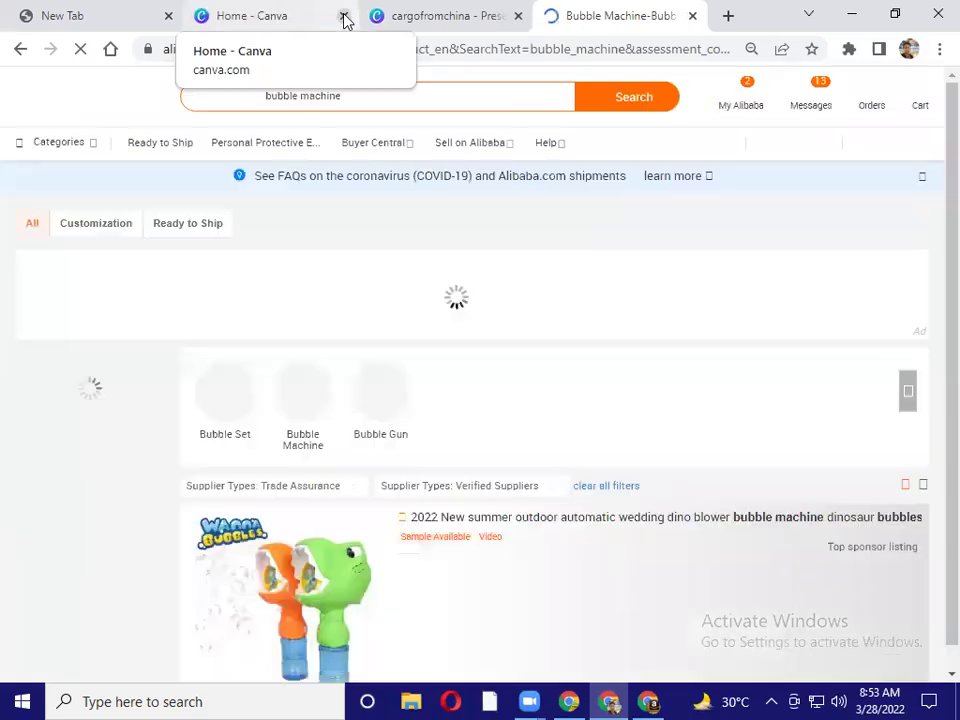
left_click(344, 16)
left_click(168, 16)
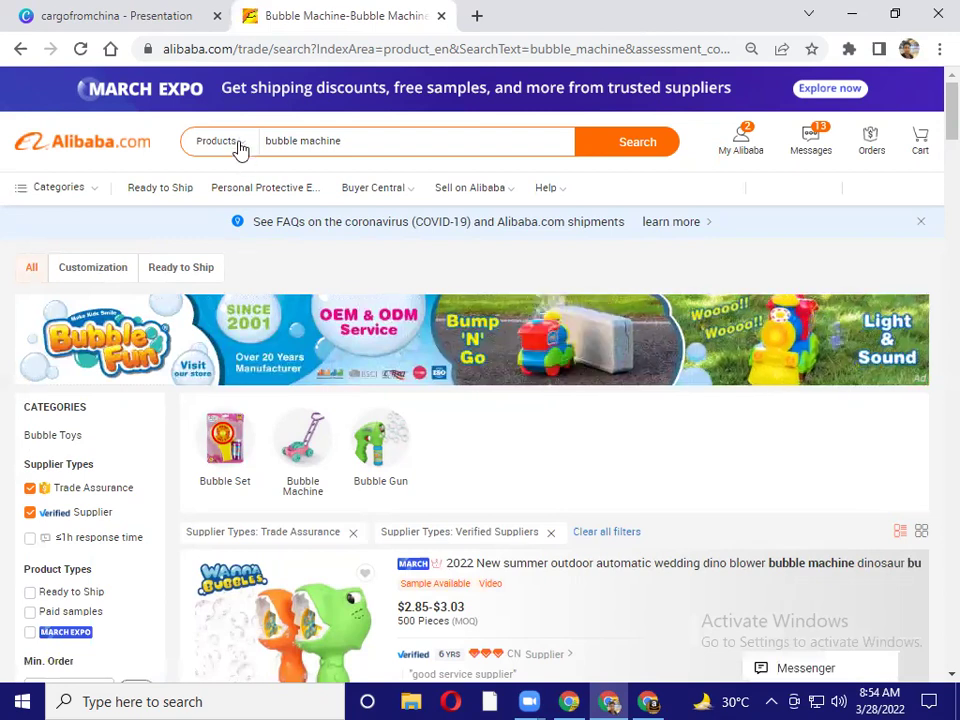
Search for "bubble machine" among Suppliers instead of Products and restrict the list to Verified suppliers
left_click(242, 150)
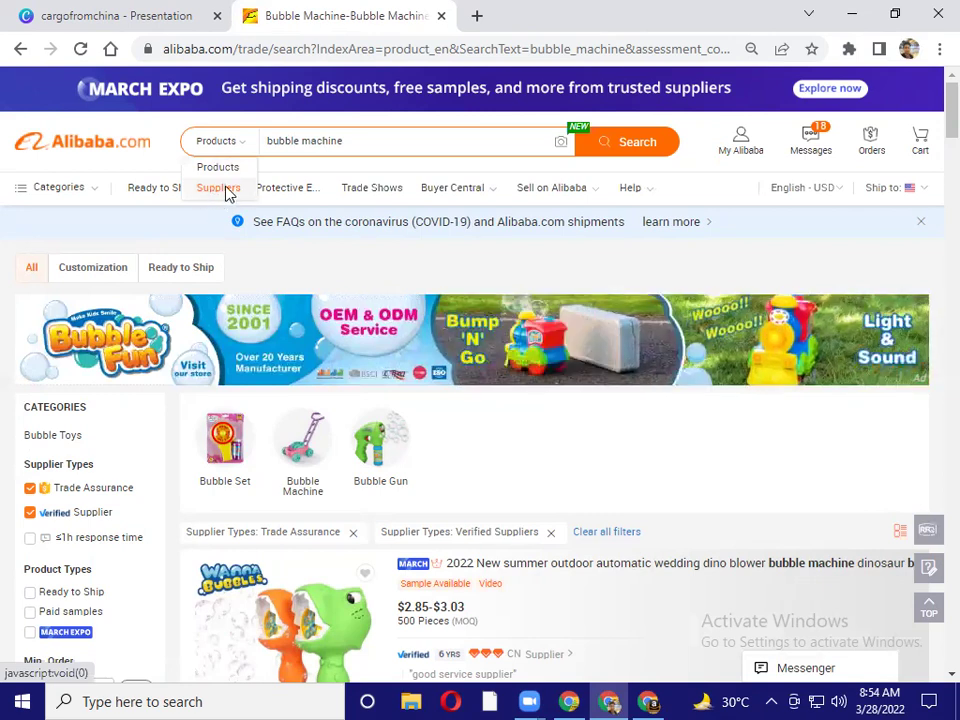
left_click(220, 190)
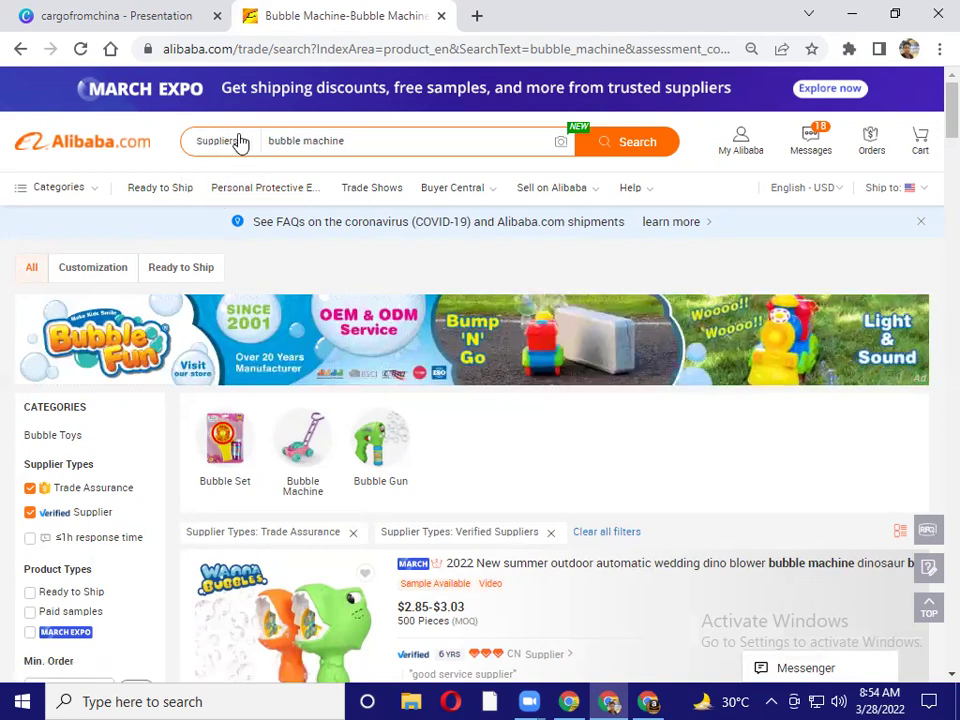
left_click(630, 147)
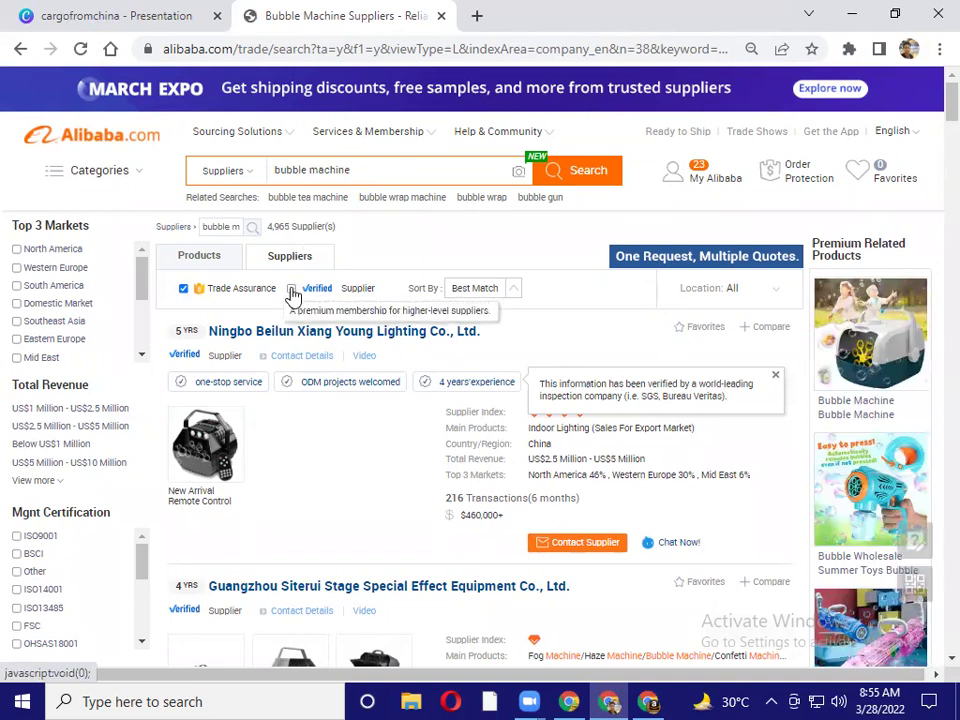
left_click(292, 291)
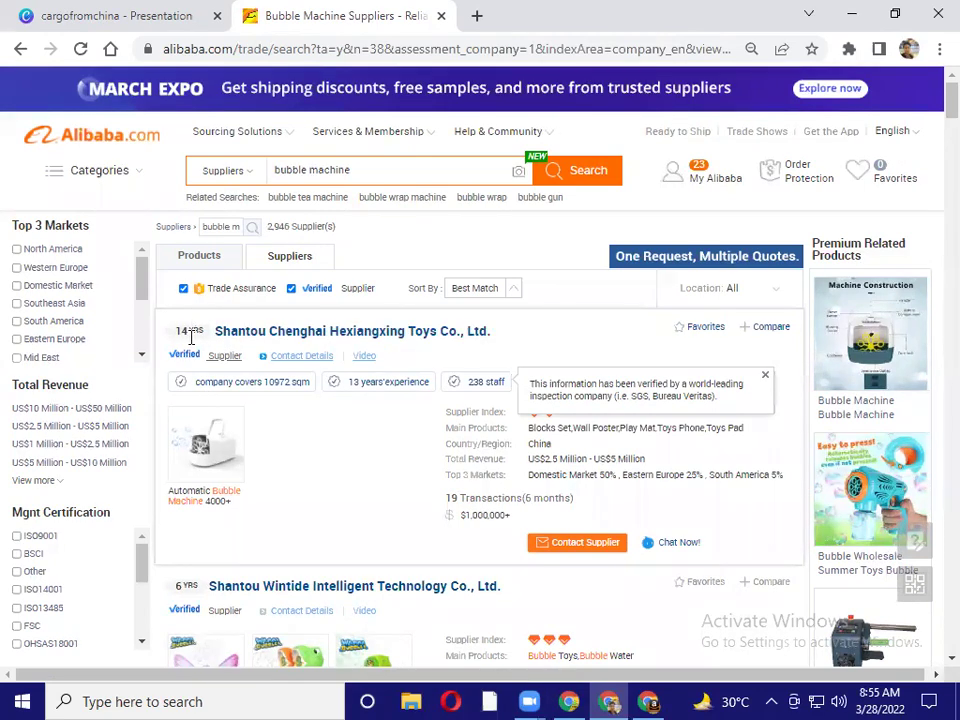
Examine the verified bubble machine suppliers' years on the site, supplier index, main products, revenue, top markets and transactions
scroll(302, 463, "down", 1)
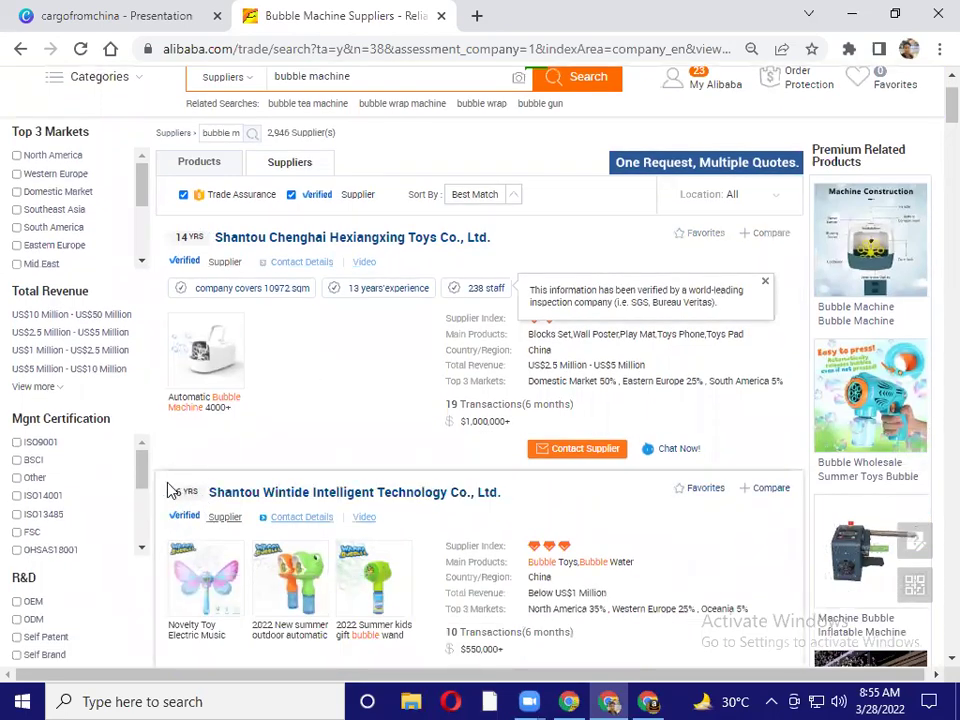
scroll(563, 466, "down", 1)
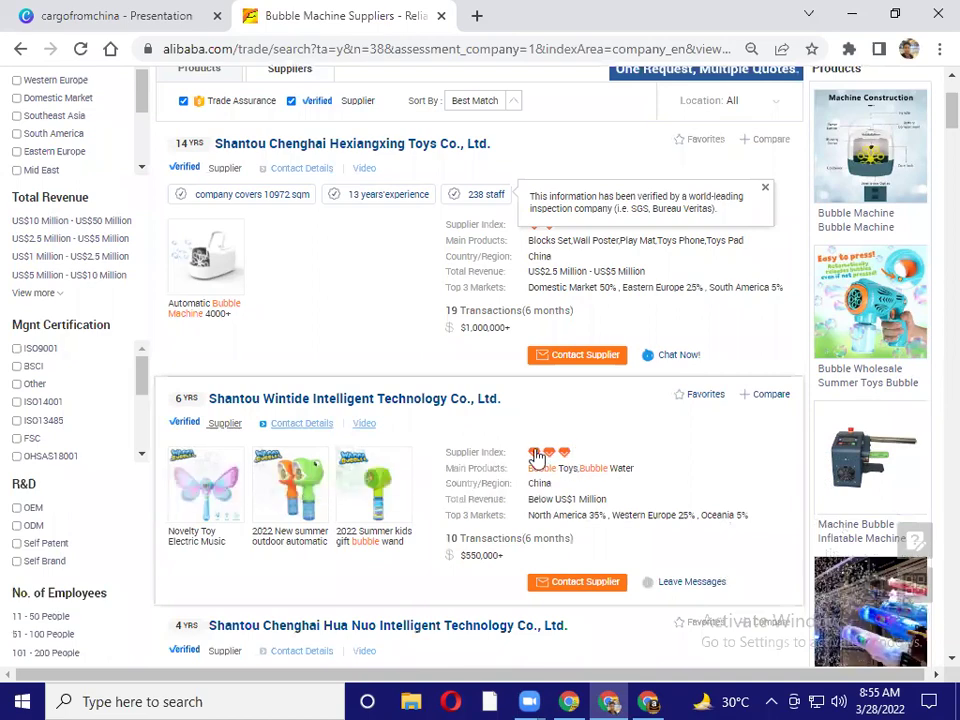
scroll(580, 454, "down", 3)
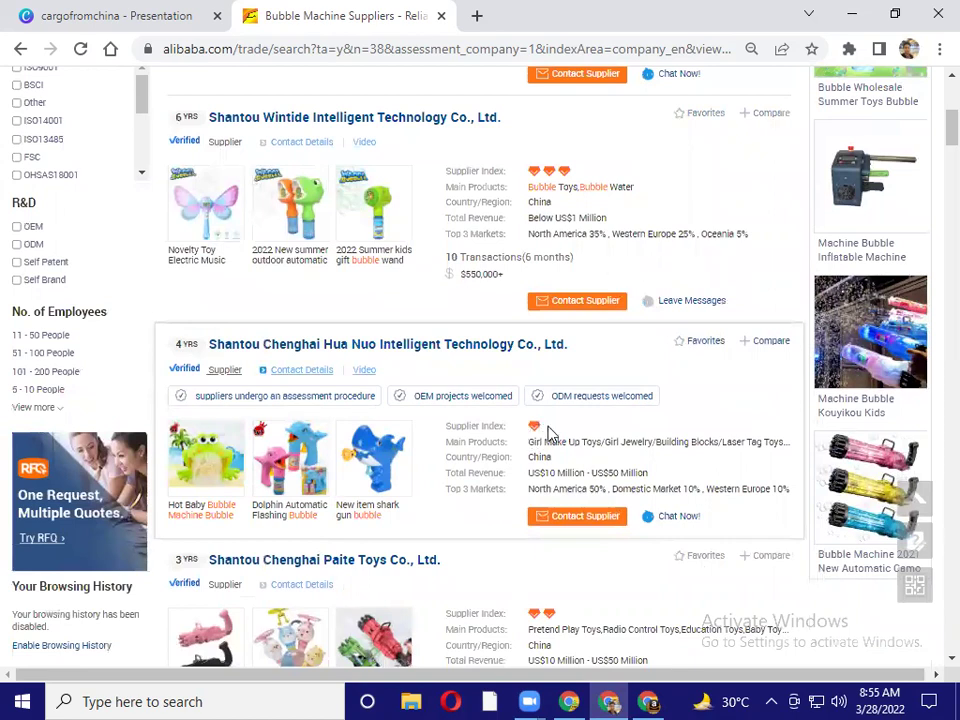
scroll(200, 250, "down", 2)
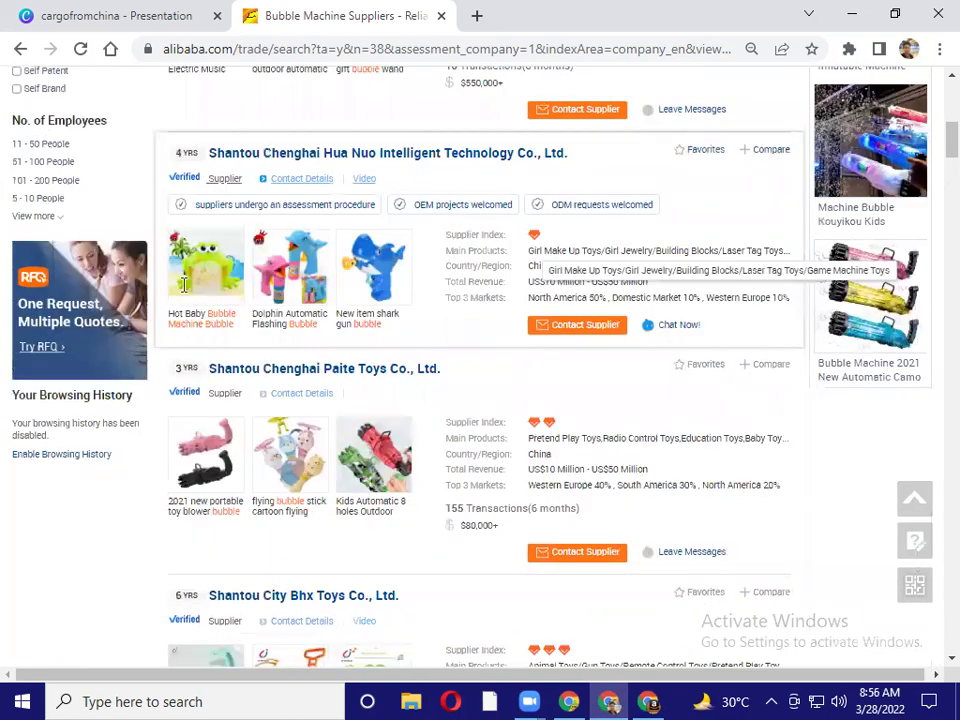
scroll(160, 272, "down", 1)
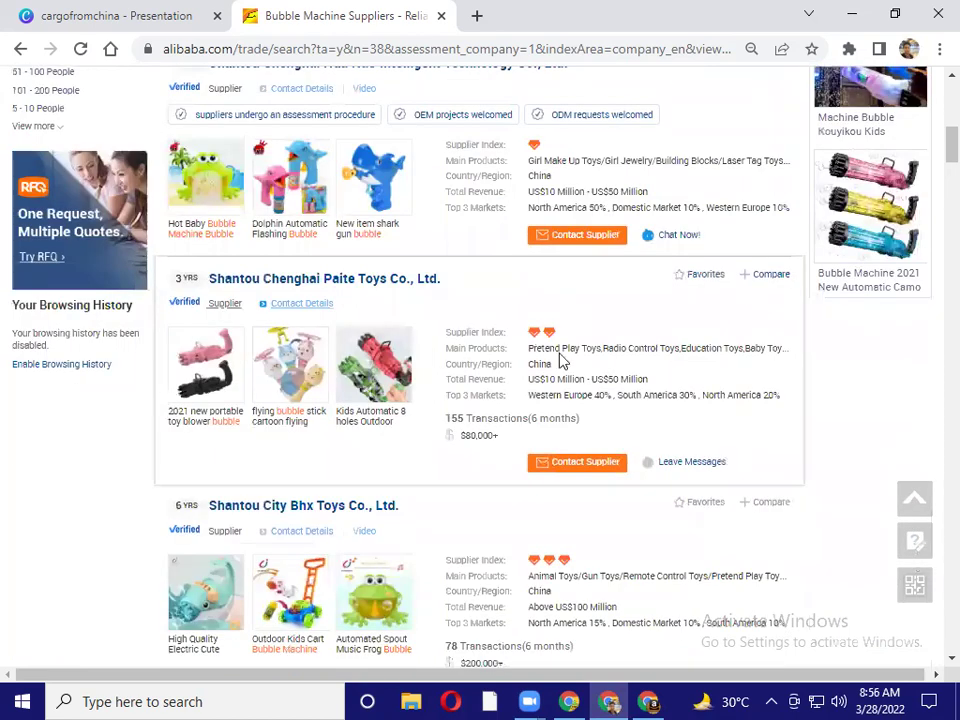
mouse_move(552, 338)
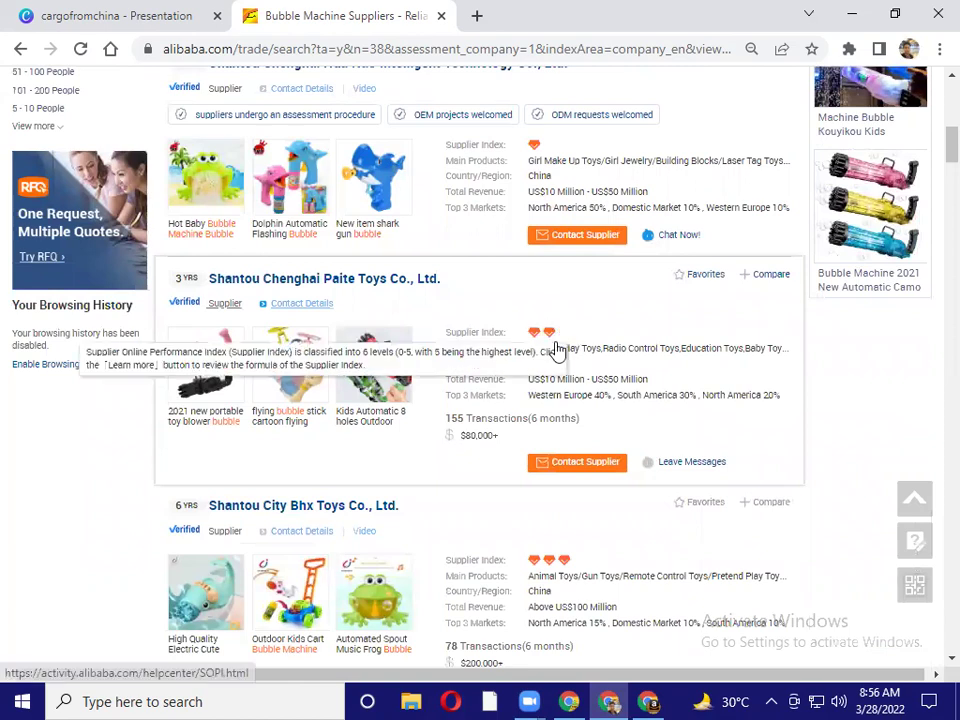
scroll(199, 306, "down", 2)
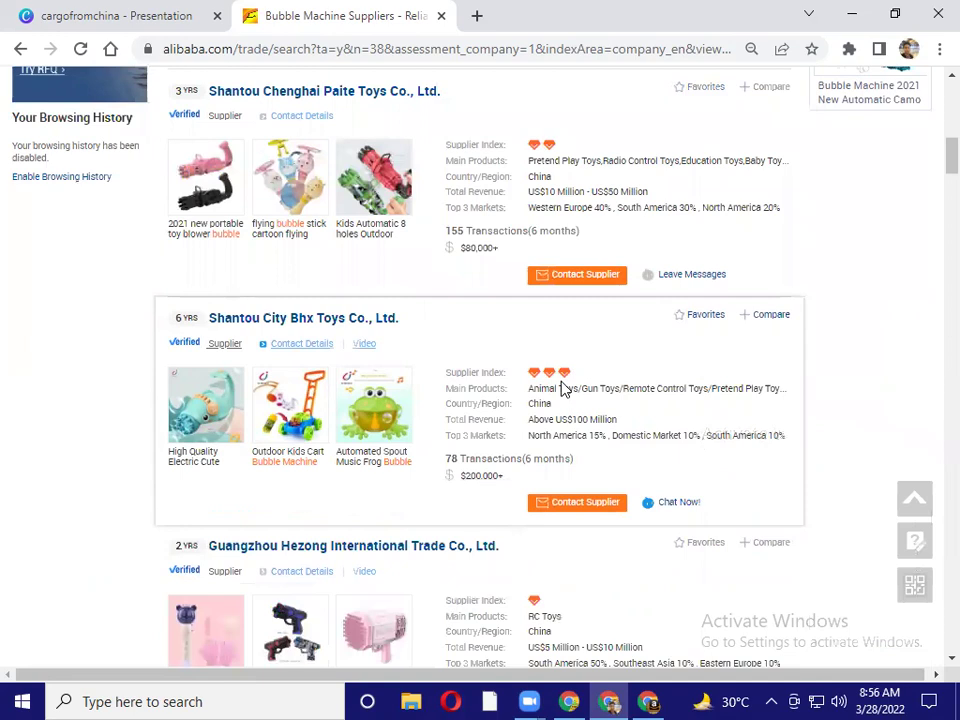
scroll(189, 268, "down", 3)
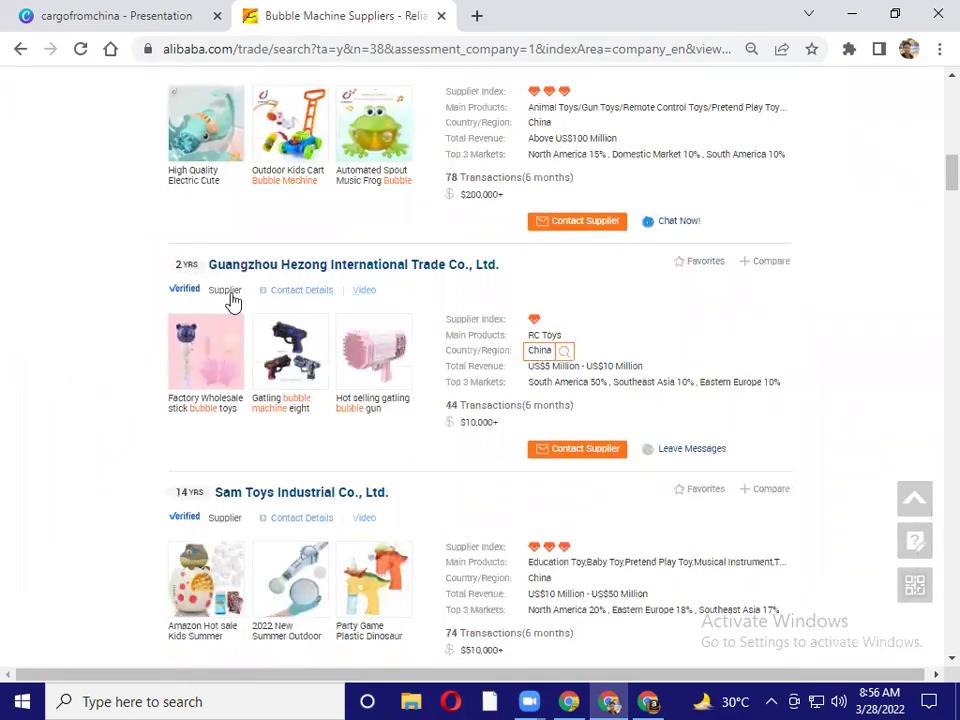
scroll(232, 302, "down", 2)
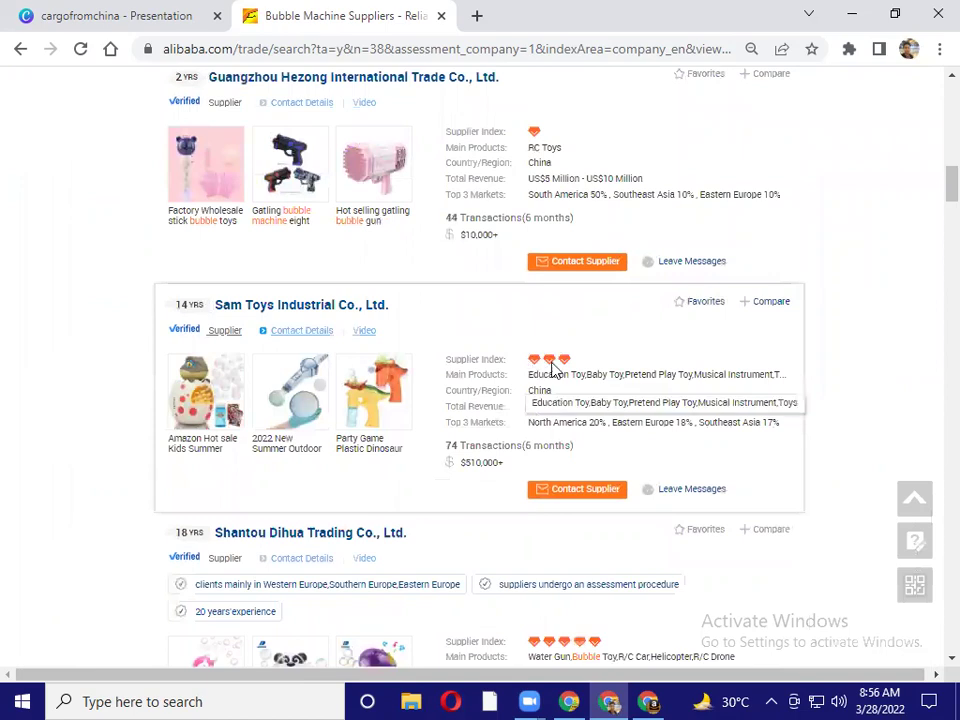
scroll(551, 370, "down", 2)
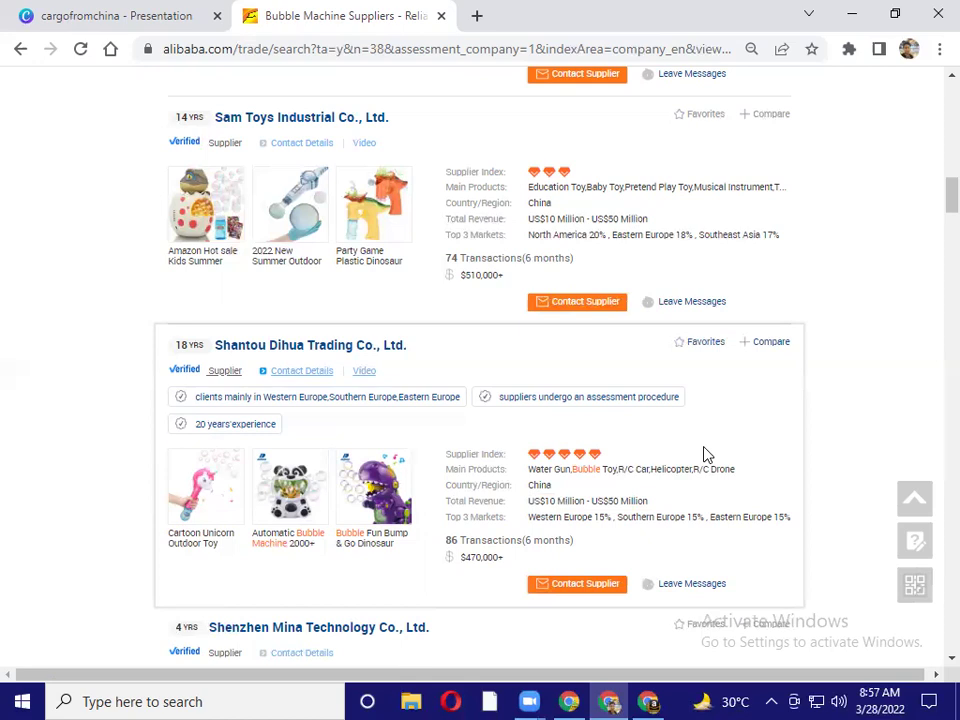
Copy the link address of the Shantou Dihua Trading Co., Ltd. profile and open Google in a new tab
right_click(318, 352)
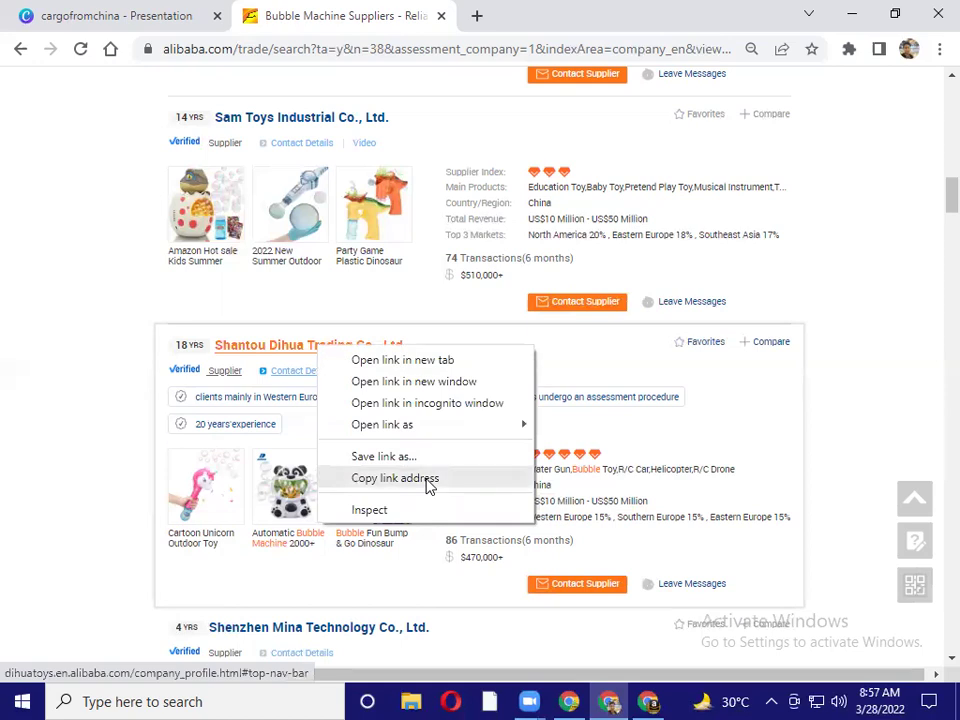
left_click(394, 478)
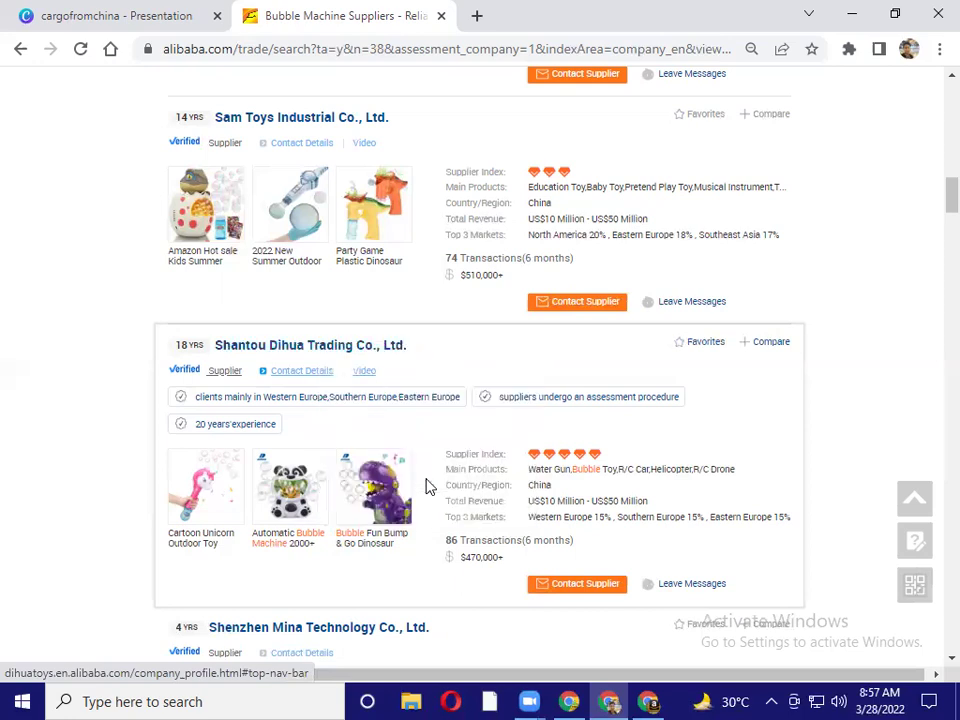
left_click(477, 16)
left_click(326, 320)
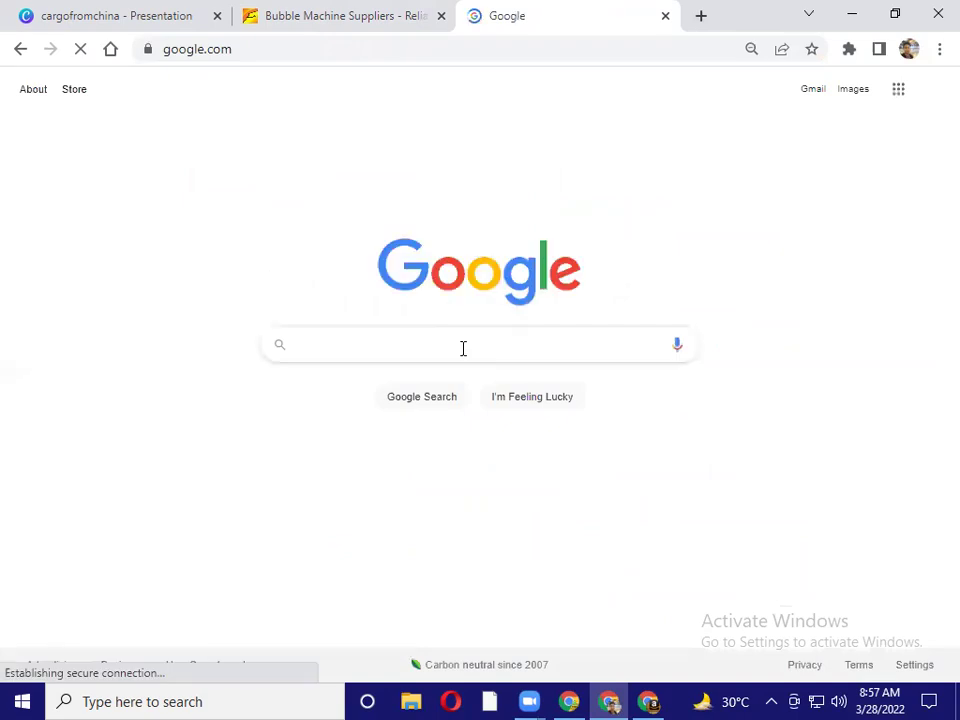
left_click(463, 348)
key("ctrl+v")
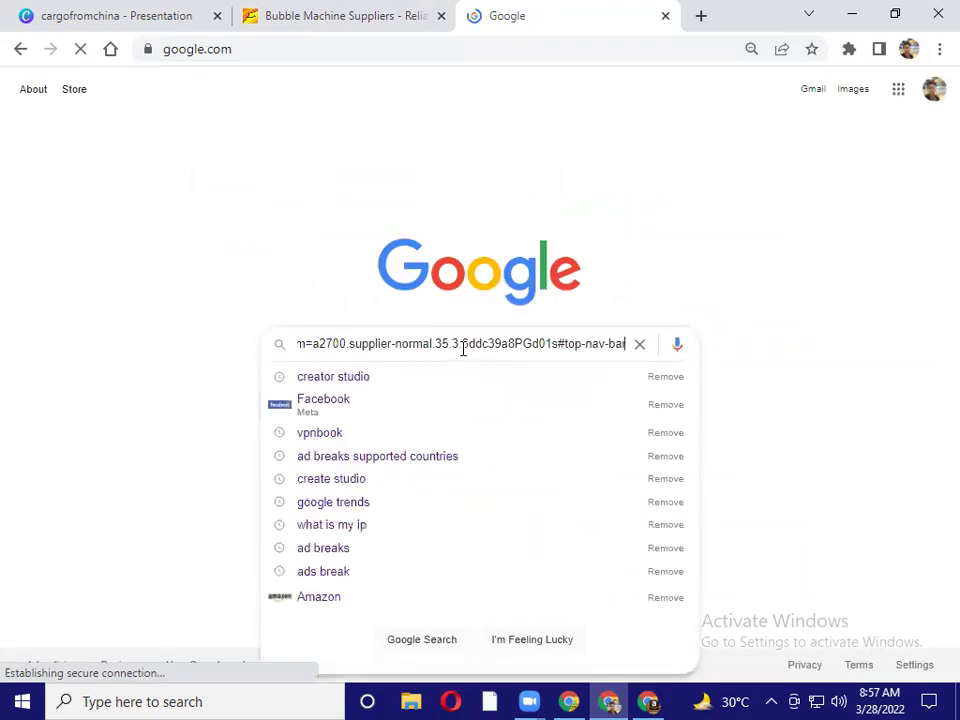
key("BackSpace")
key("BackSpace")
key("BackSpace")
key("BackSpace")
key("BackSpace")
key("BackSpace")
key("BackSpace")
key("BackSpace")
key("BackSpace")
key("BackSpace")
key("BackSpace")
key("BackSpace")
key("BackSpace")
key("BackSpace")
key("BackSpace")
key("BackSpace")
key("BackSpace")
key("BackSpace")
key("BackSpace")
key("BackSpace")
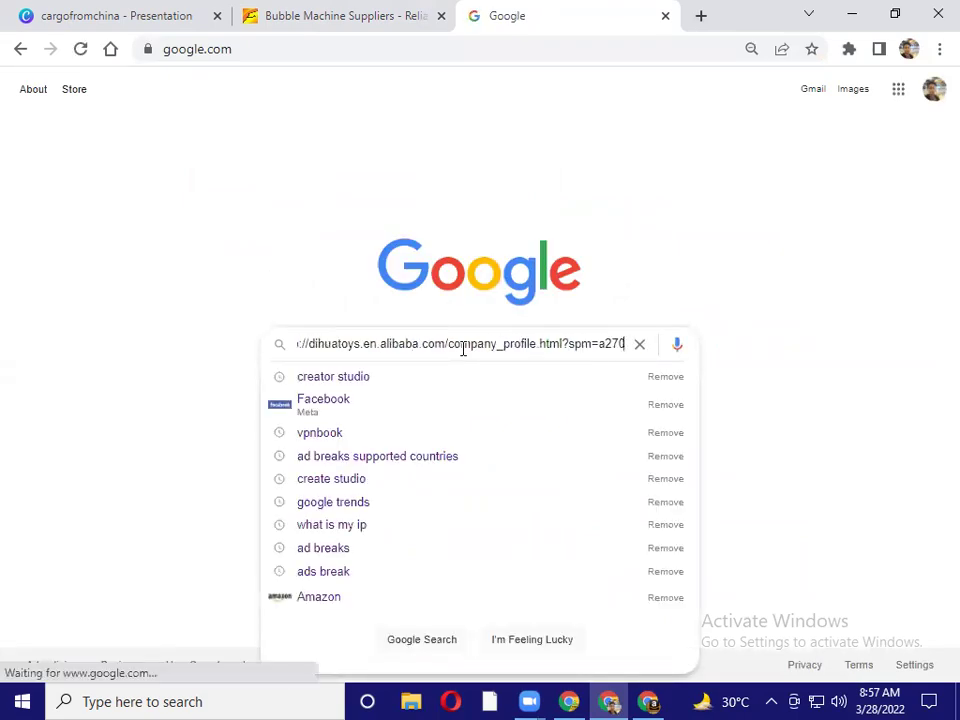
key("BackSpace")
key("BackSpace")
key("BackSpace")
key("BackSpace")
key("BackSpace")
key("BackSpace")
key("BackSpace")
key("BackSpace")
key("BackSpace")
key("BackSpace")
key("BackSpace")
key("BackSpace")
key("BackSpace")
key("BackSpace")
key("BackSpace")
key("BackSpace")
key("BackSpace")
key("BackSpace")
key("BackSpace")
key("BackSpace")
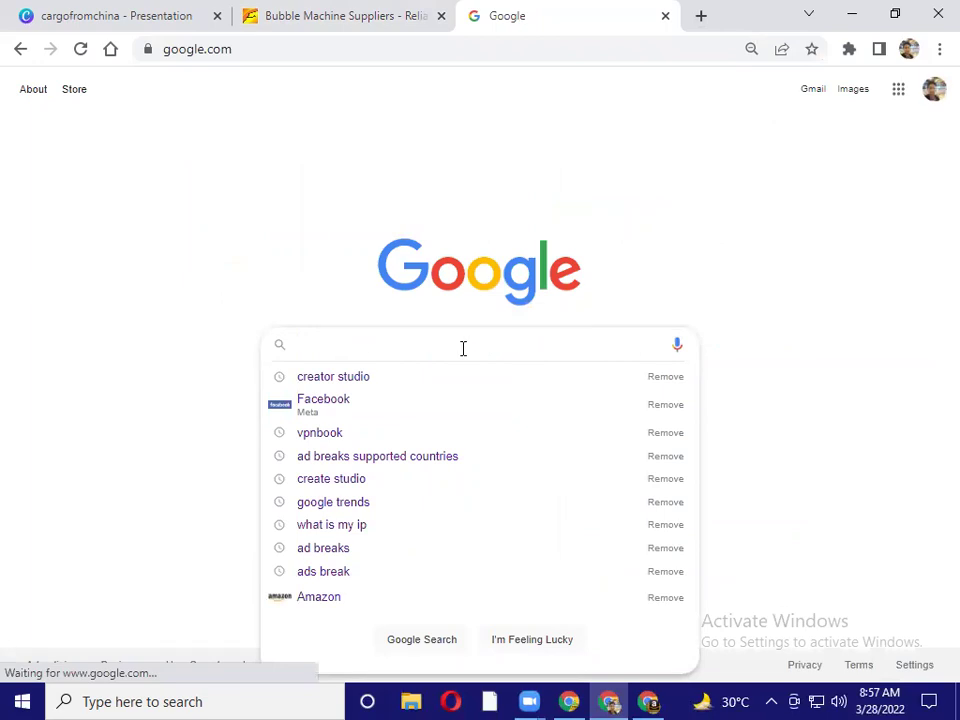
left_click(330, 12)
left_click(503, 12)
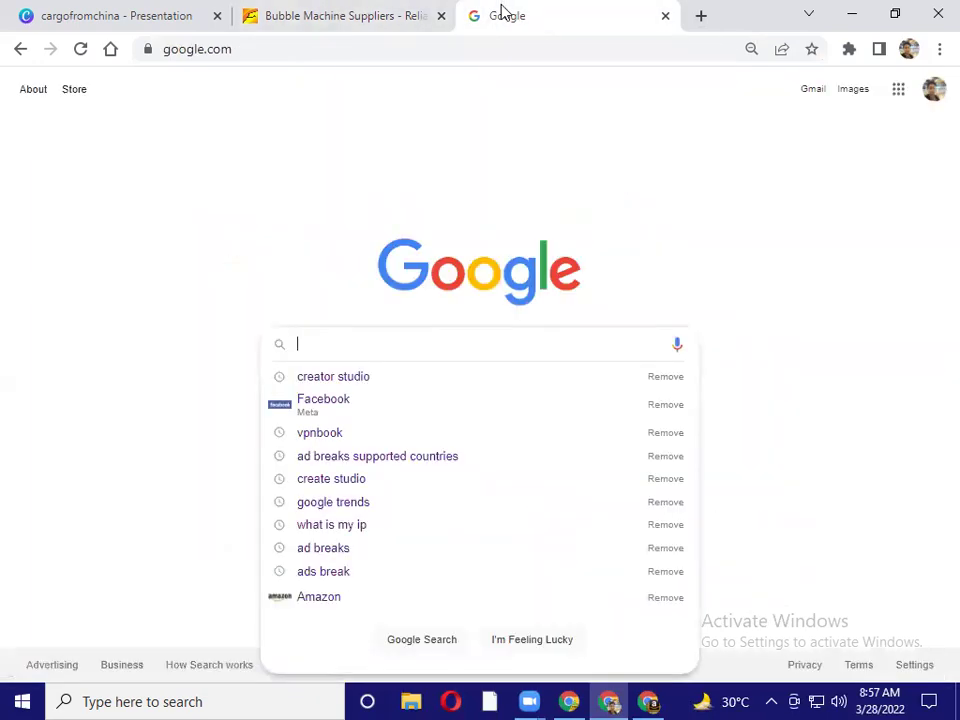
Search Google for "google map" and open the Google Maps site from the results
type("google ")
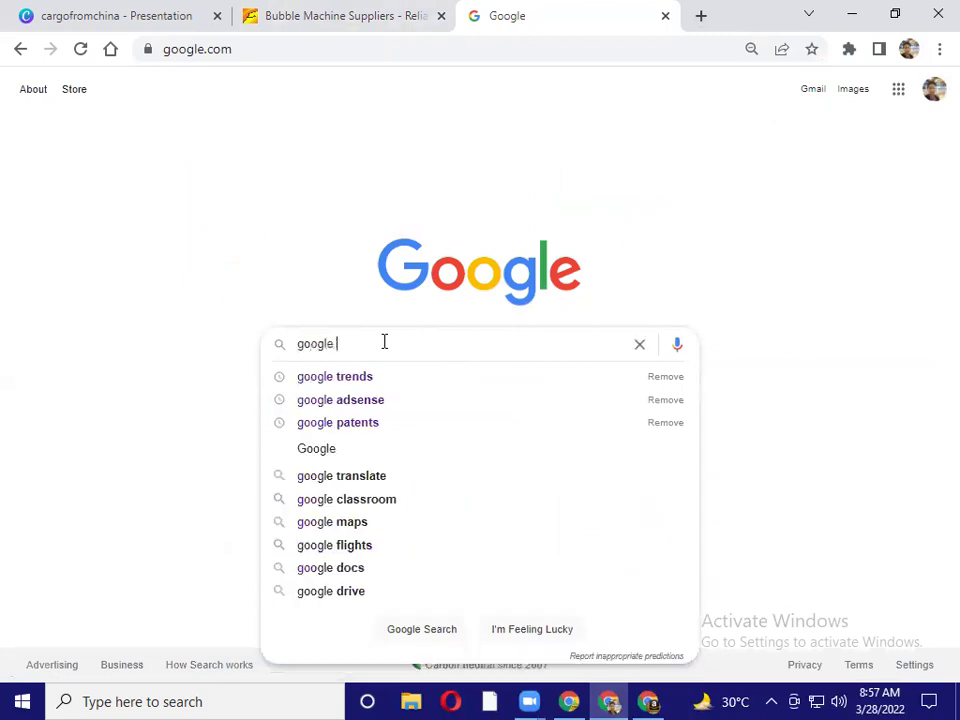
type("map")
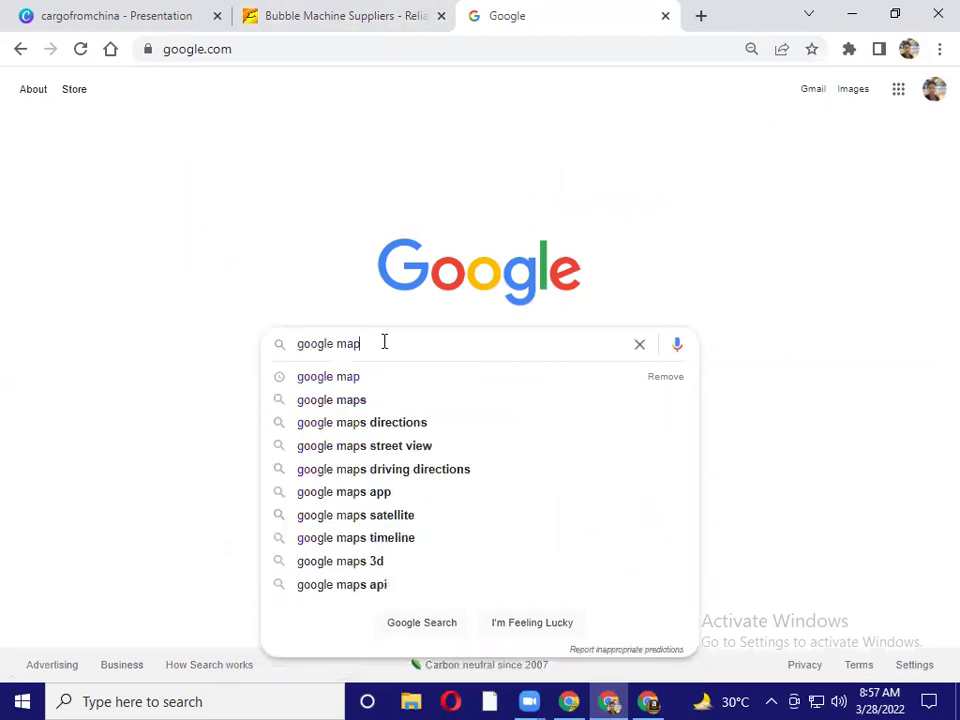
left_click(398, 385)
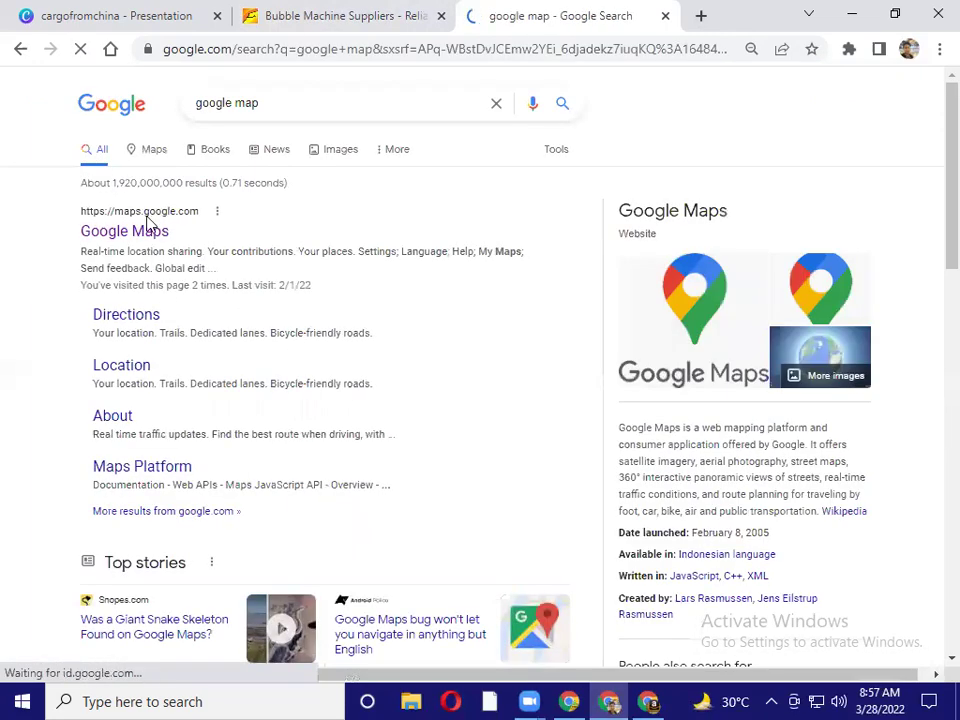
left_click(146, 238)
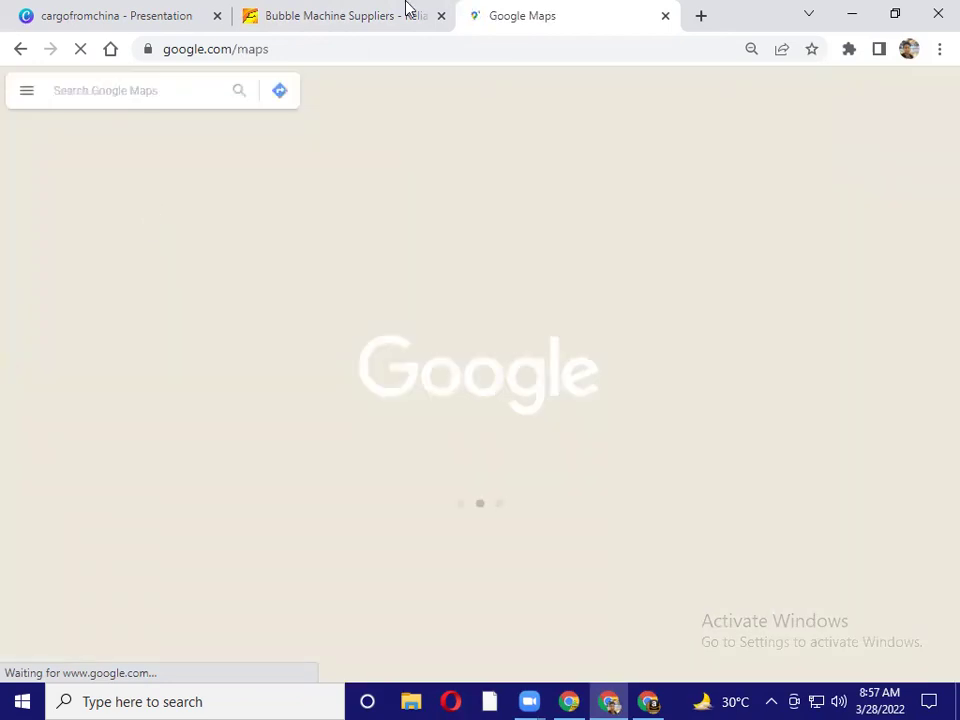
Copy the company name Shantou Dihua Trading Co., Ltd. from its listing among the Alibaba bubble machine suppliers
left_click(315, 5)
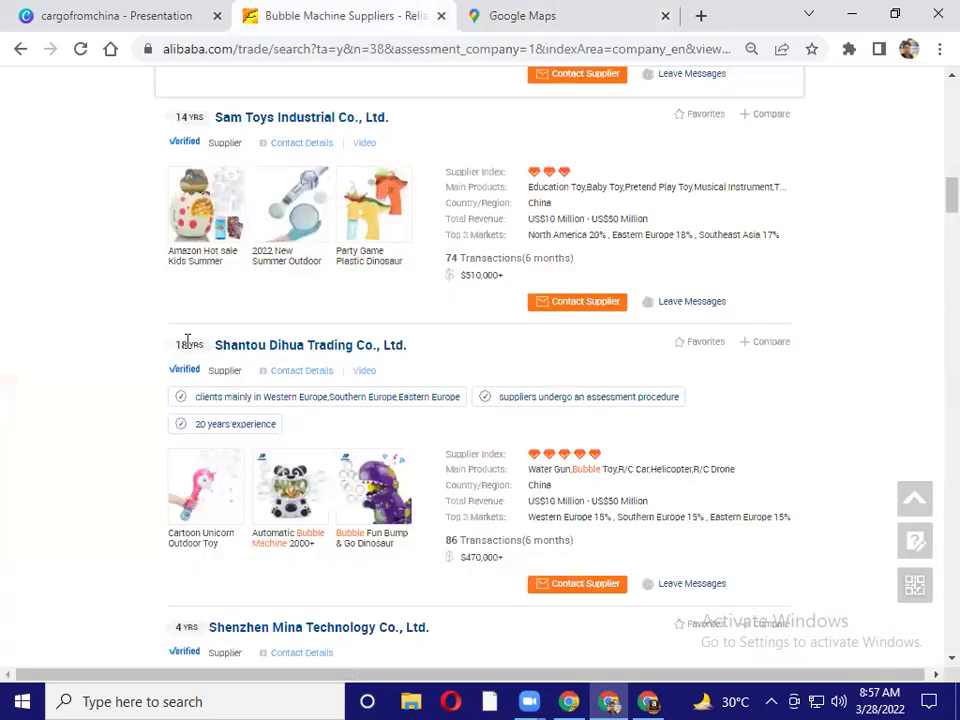
left_click_drag(213, 338, 403, 337)
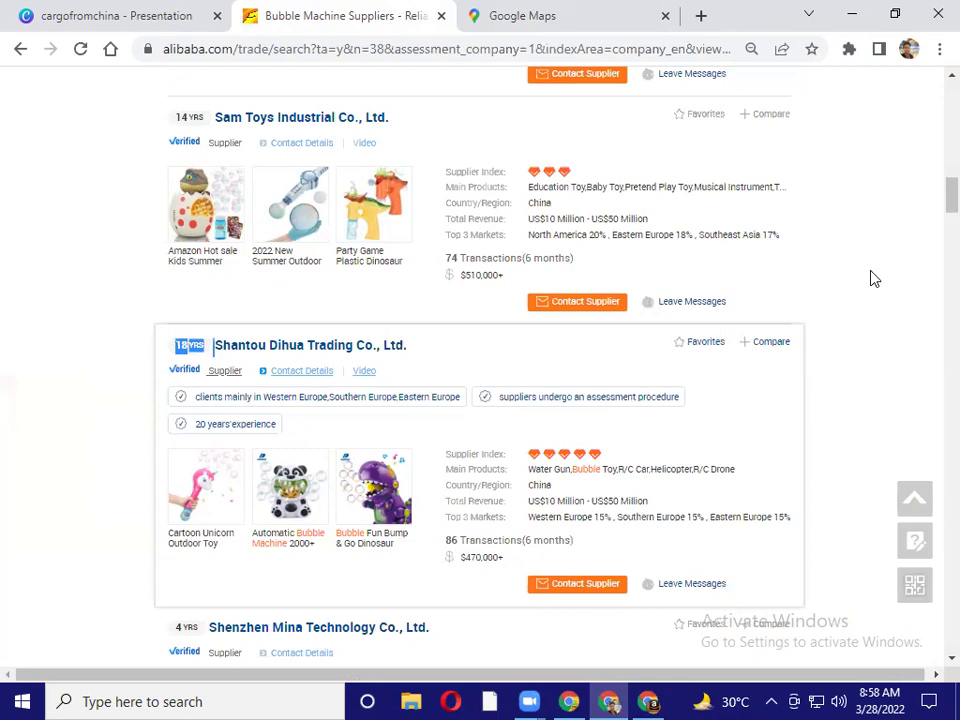
scroll(932, 289, "down", 5)
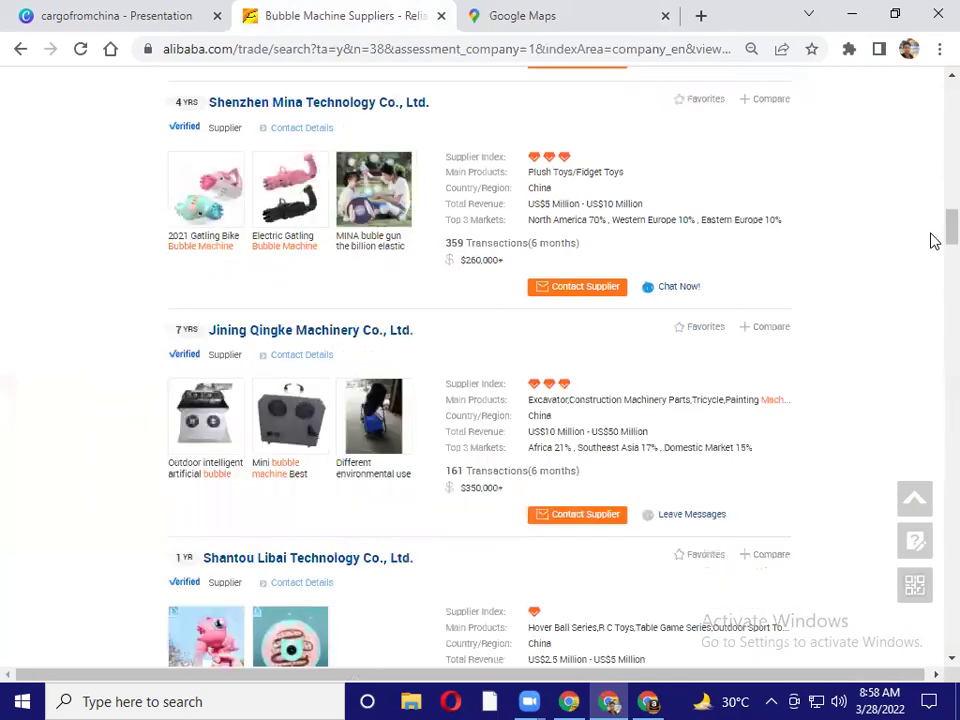
scroll(932, 205, "up", 5)
scroll(932, 199, "up", 1)
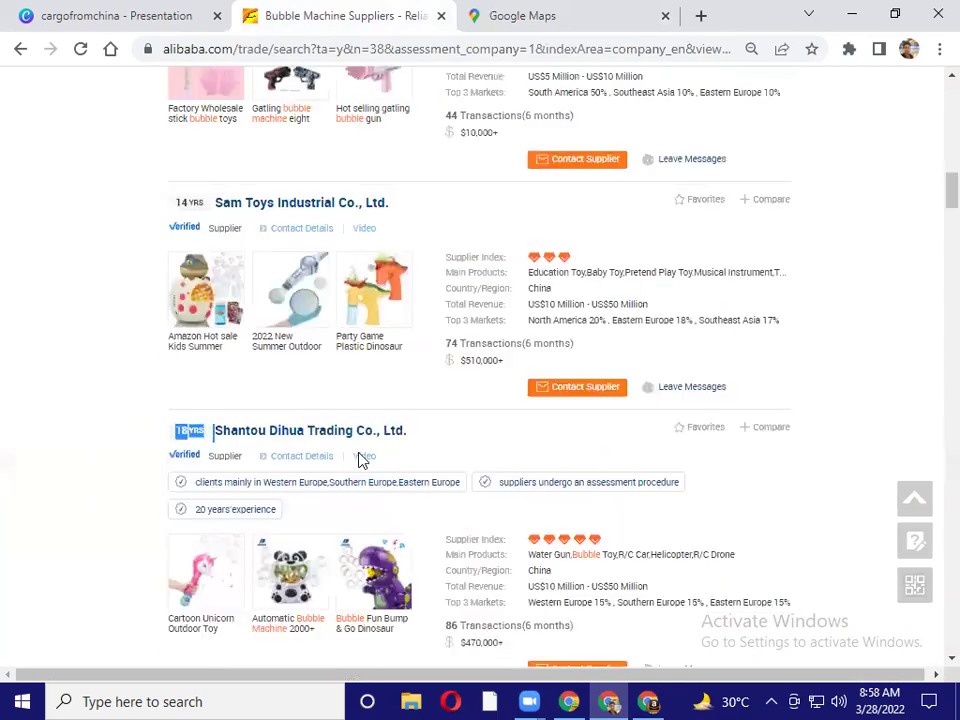
left_click_drag(221, 424, 214, 429)
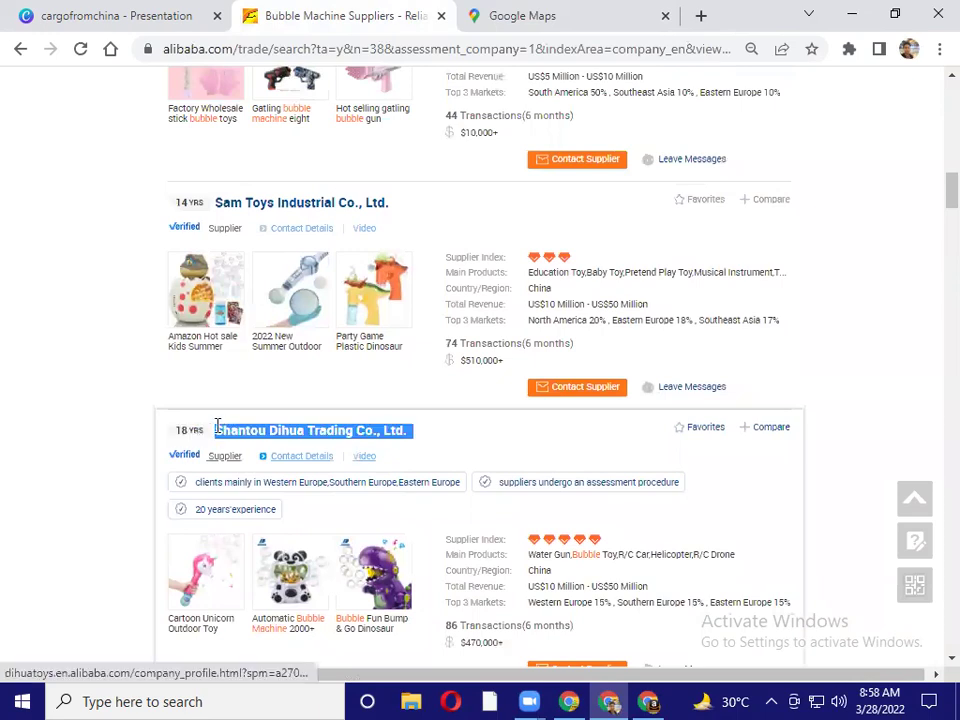
Search Google Maps for the supplier as "Shantou Dihua Trading Co., Ltd" to find its location
left_click(540, 14)
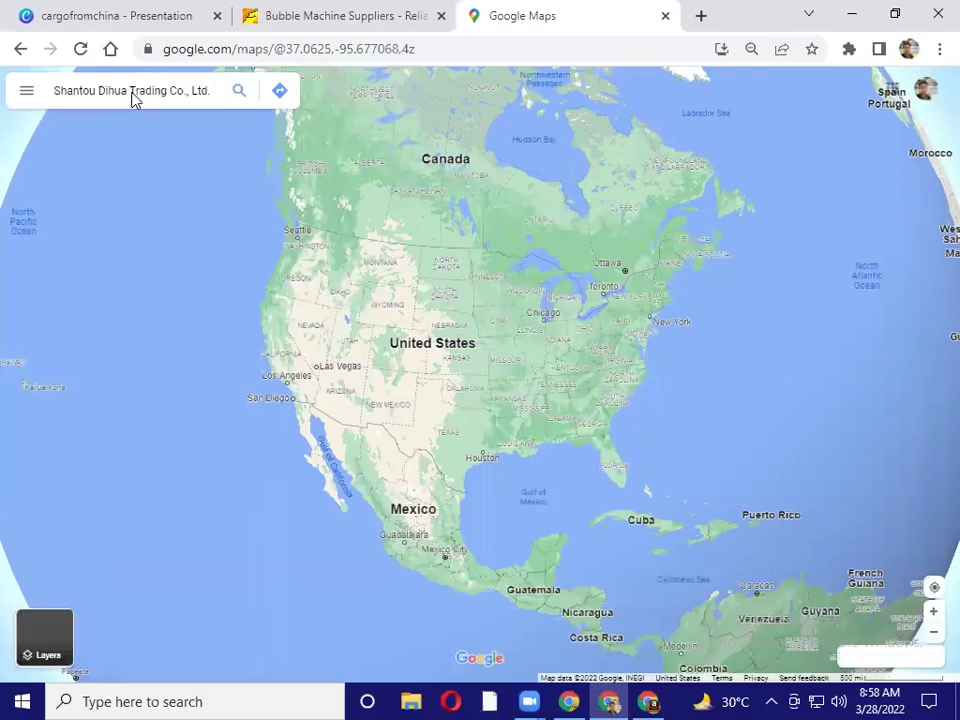
left_click(133, 92)
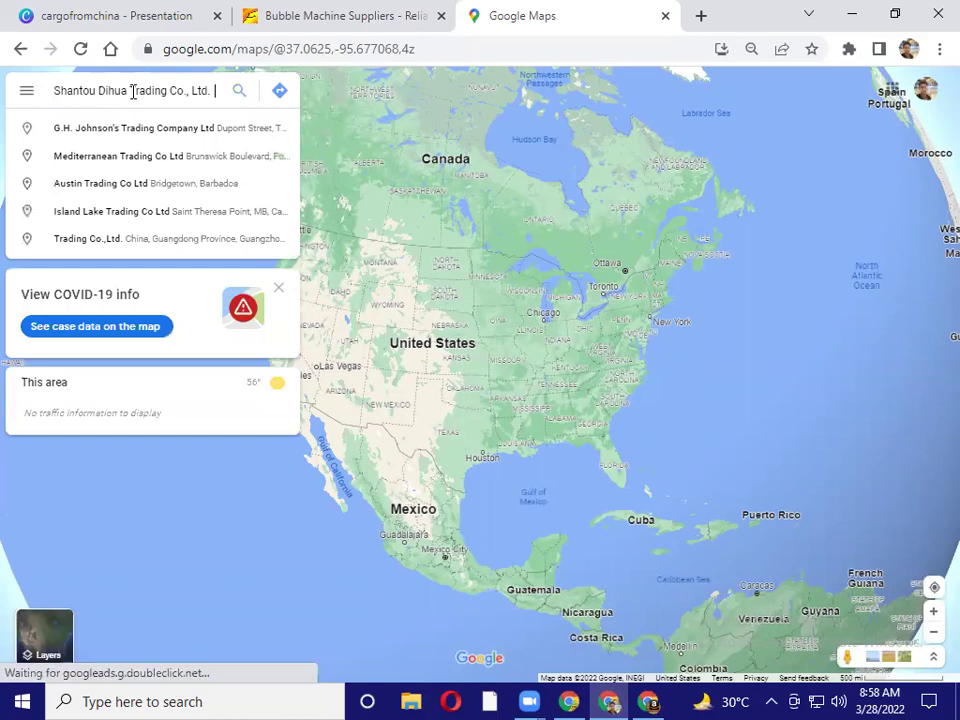
key("BackSpace")
key("BackSpace")
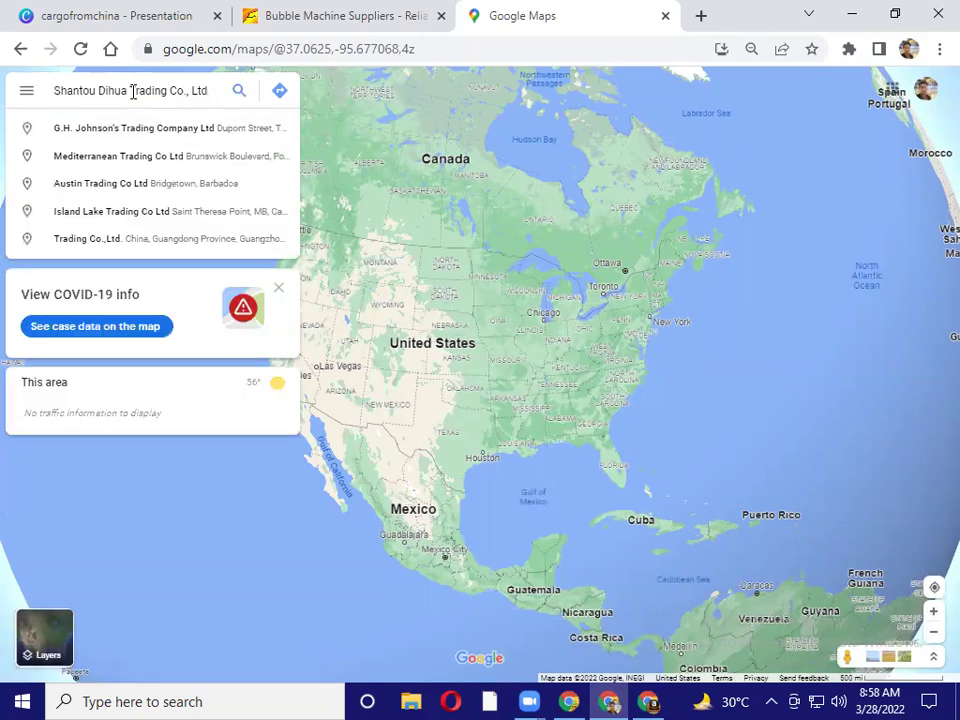
key("Return")
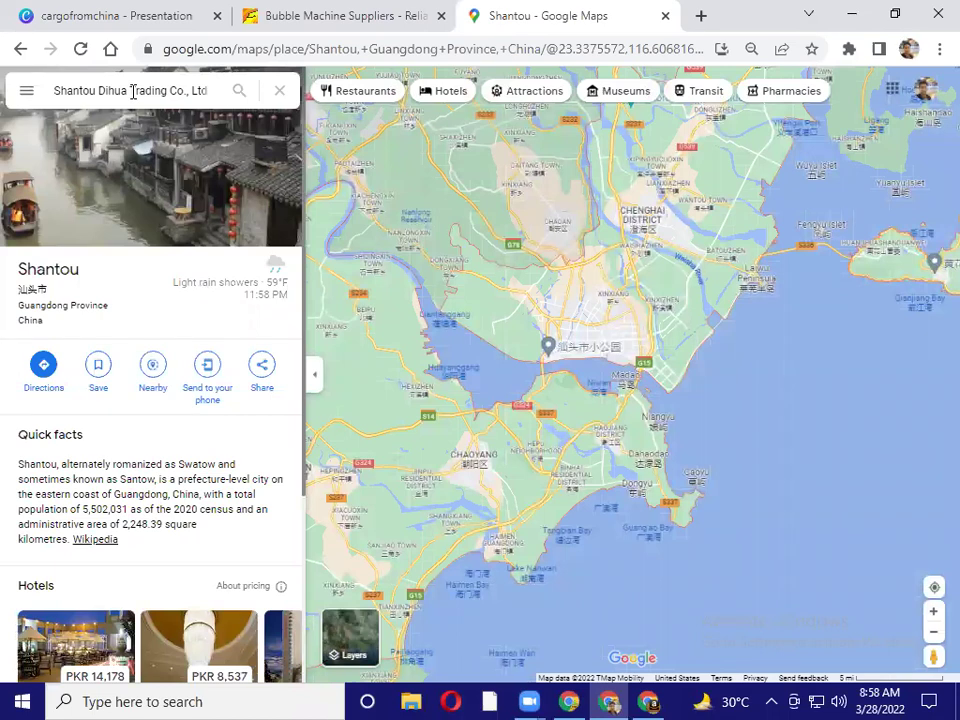
Compare the Maps result with the supplier's Alibaba listing and examine the location and its surrounding coastal area
left_click(340, 12)
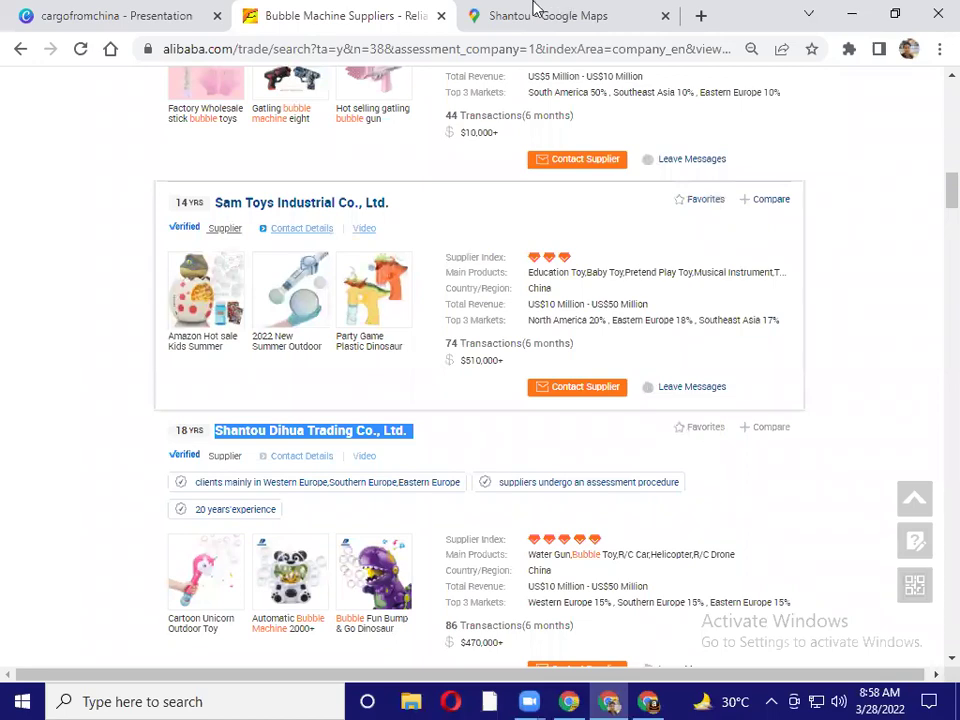
left_click(536, 12)
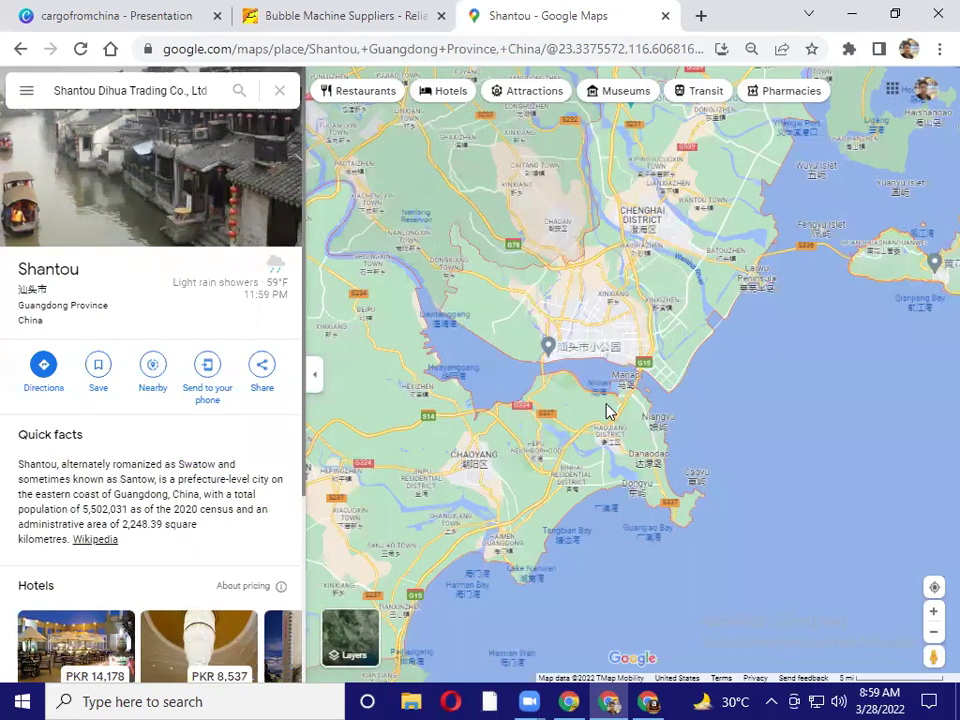
key("ctrl+minus")
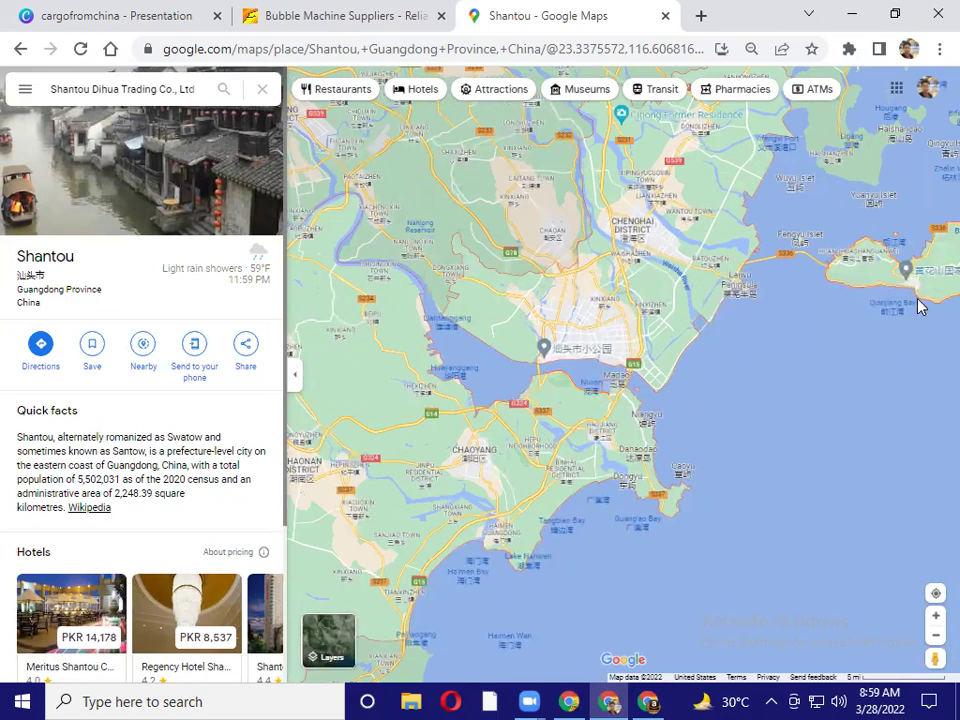
key("ctrl+minus")
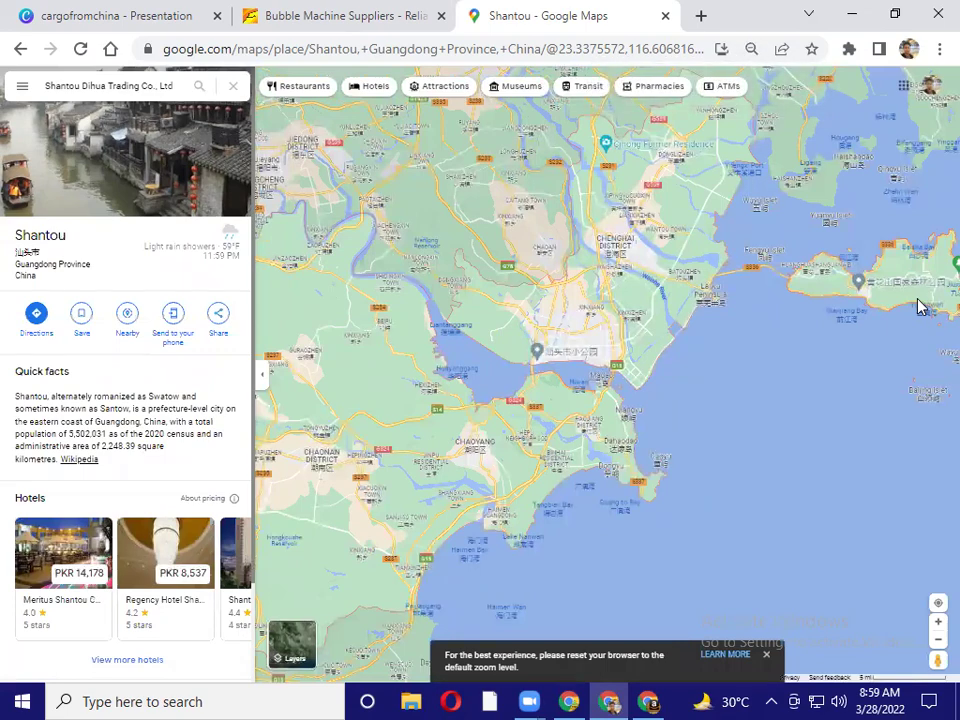
key("ctrl+minus")
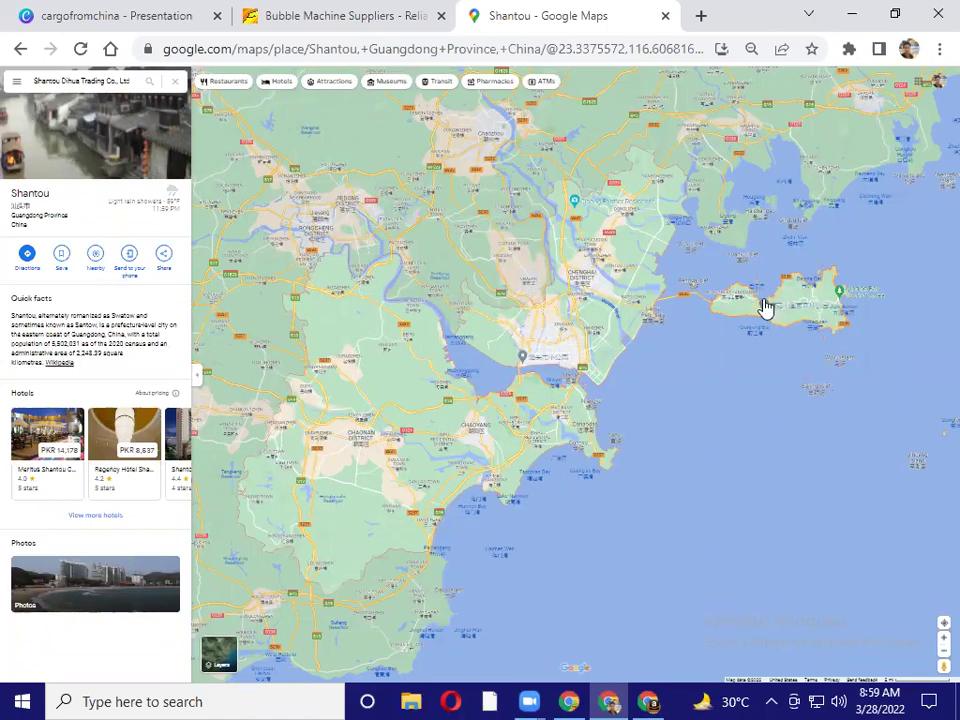
mouse_move(765, 307)
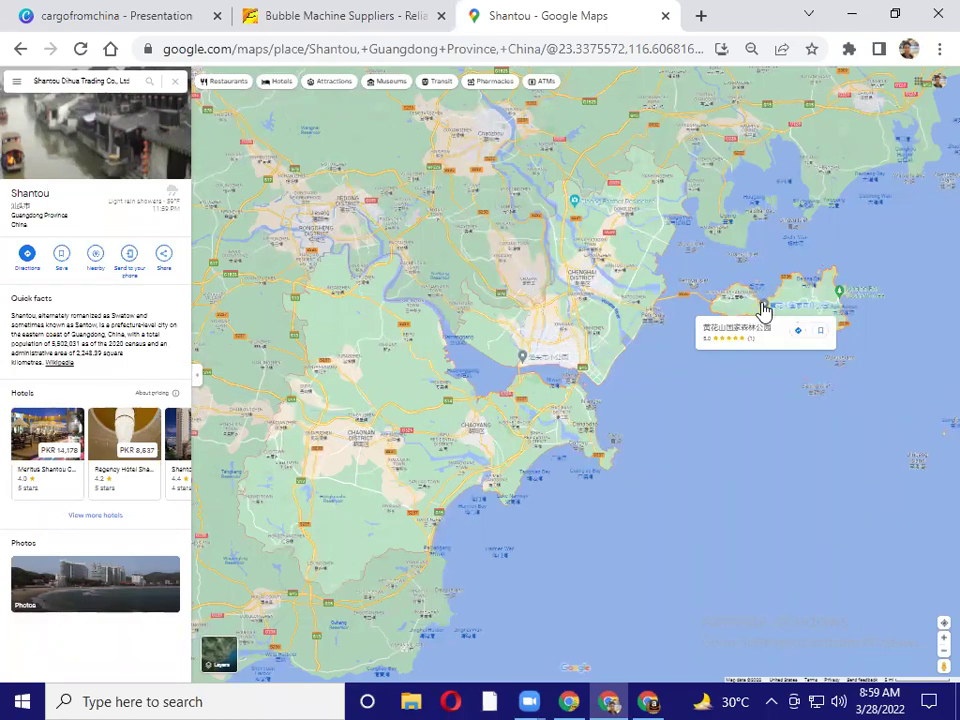
key("ctrl+minus")
key("ctrl+minus")
key("ctrl+minus")
key("ctrl+minus")
key("ctrl+minus")
key("ctrl+minus")
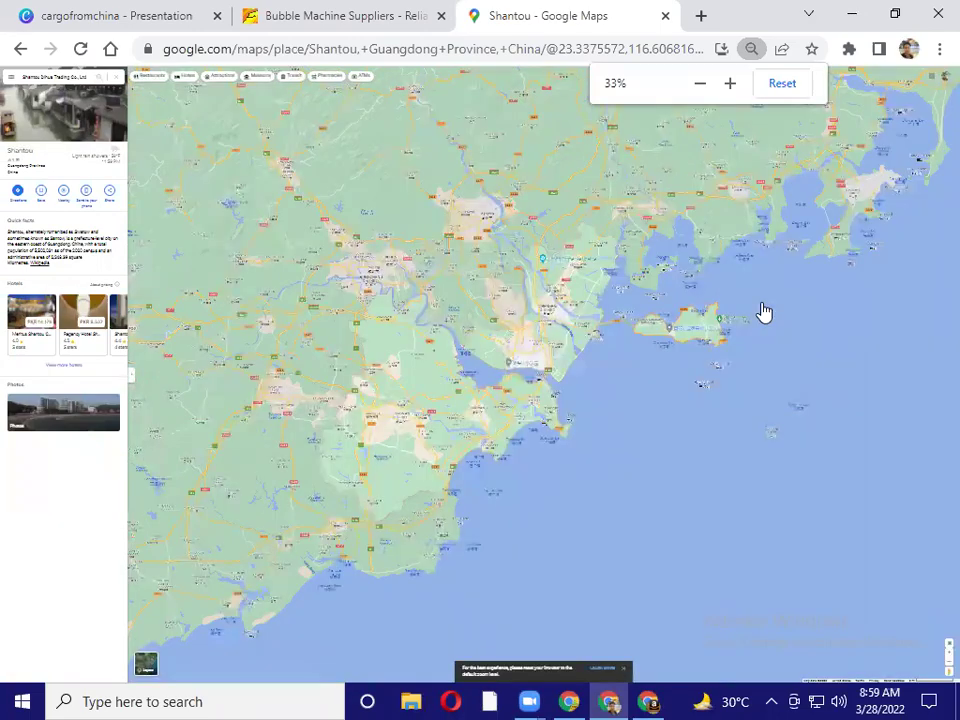
key("ctrl+plus")
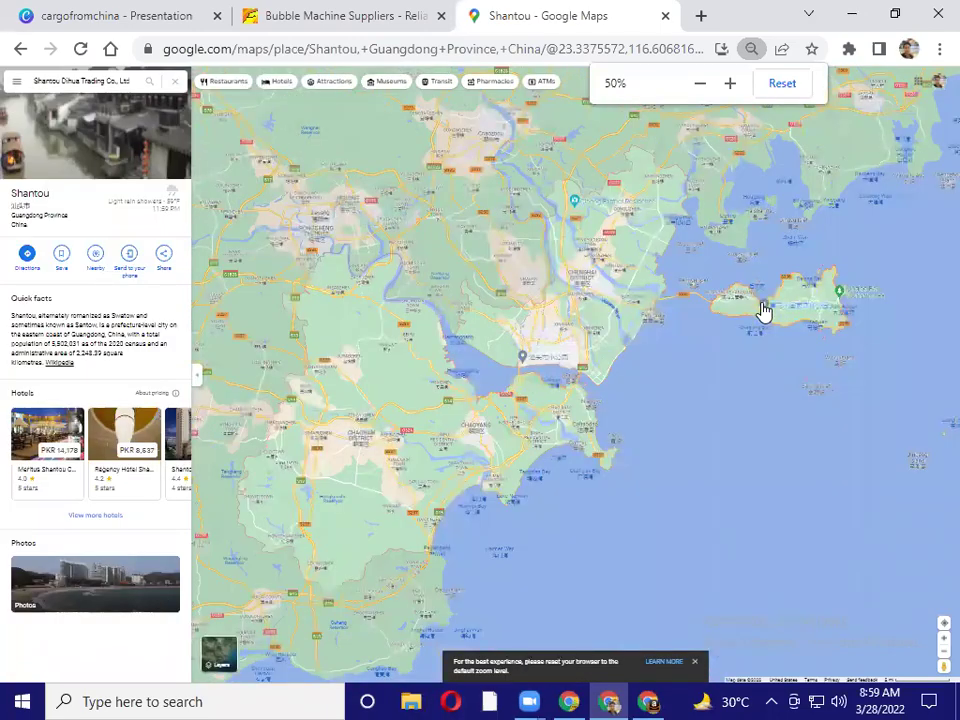
key("ctrl+plus")
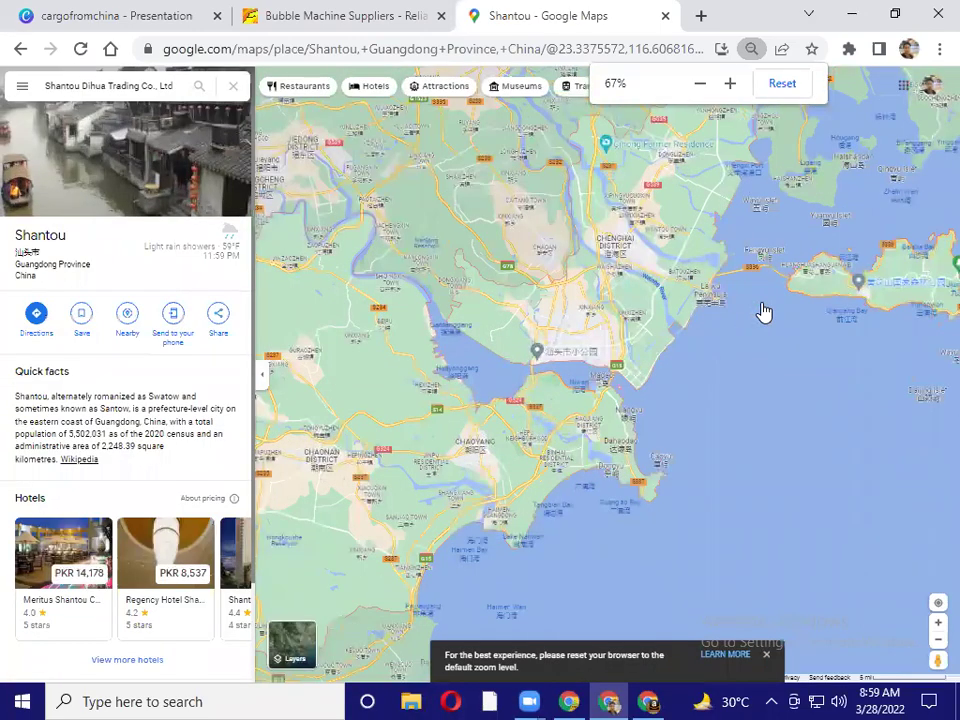
key("ctrl+plus")
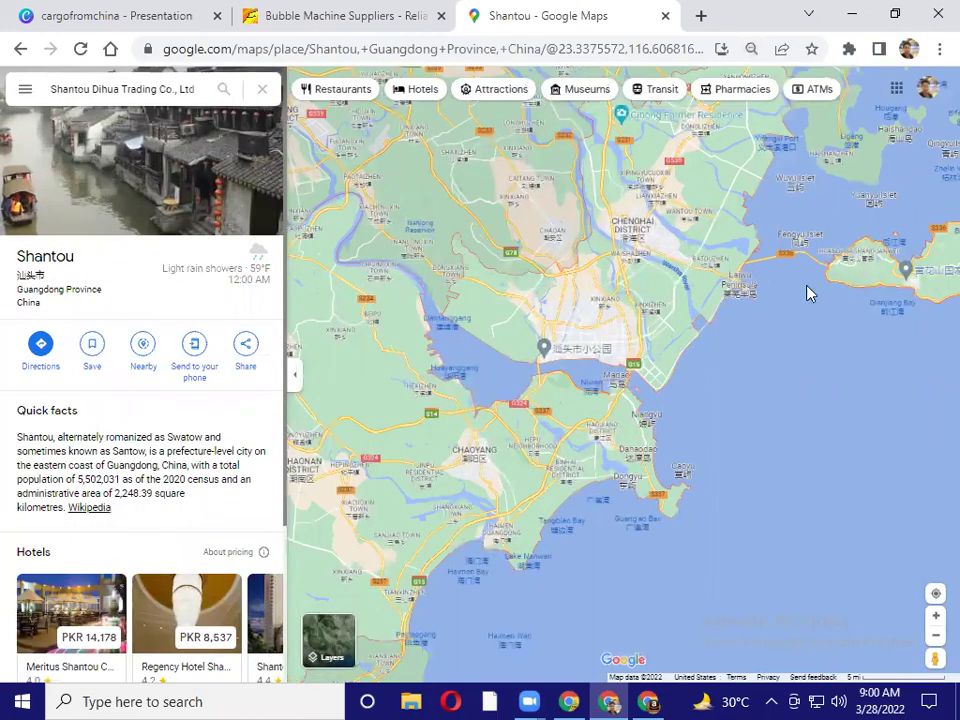
Return to the Alibaba supplier list and examine its filters for Top 3 Markets, Total Revenue, Mgnt Certification and R&D
left_click(318, 12)
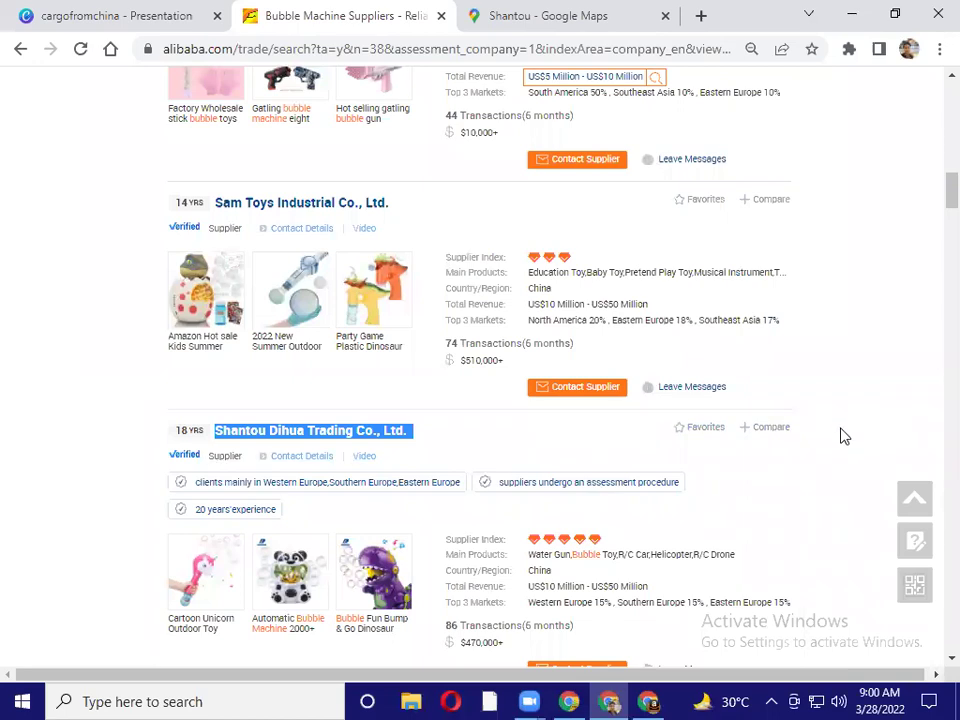
scroll(842, 436, "up", 5)
scroll(761, 435, "up", 10)
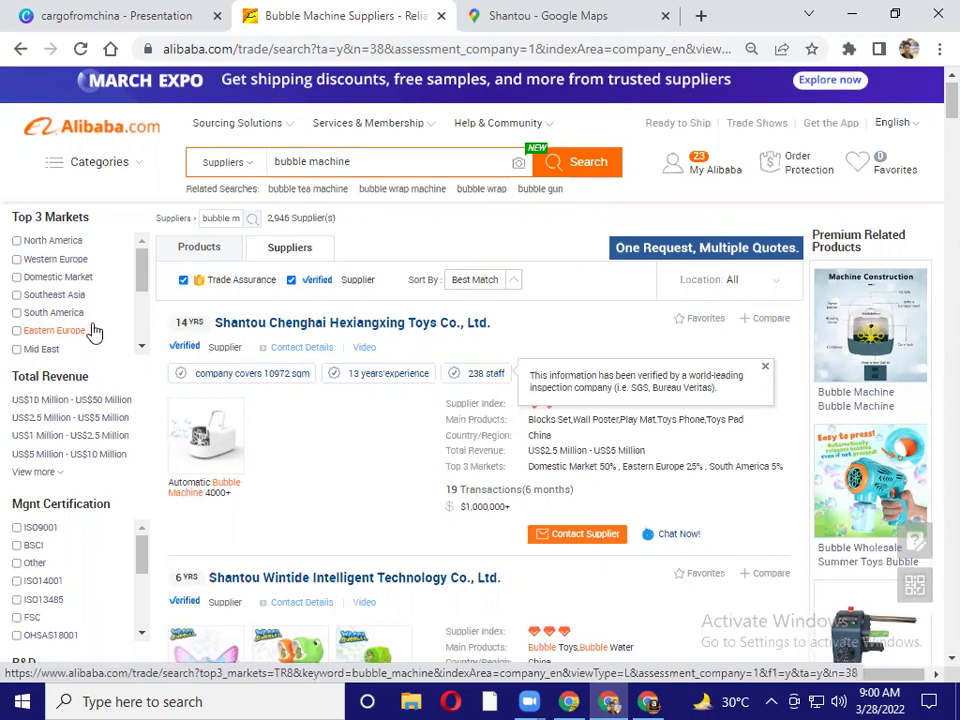
scroll(110, 320, "down", 3)
scroll(108, 318, "down", 2)
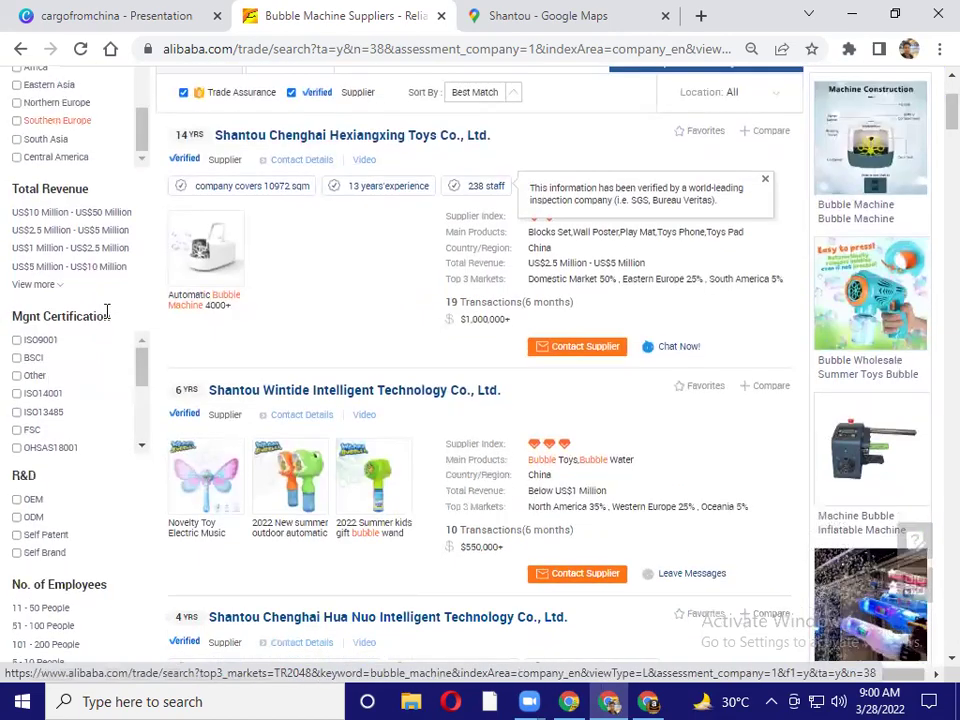
scroll(103, 315, "up", 2)
scroll(106, 332, "up", 3)
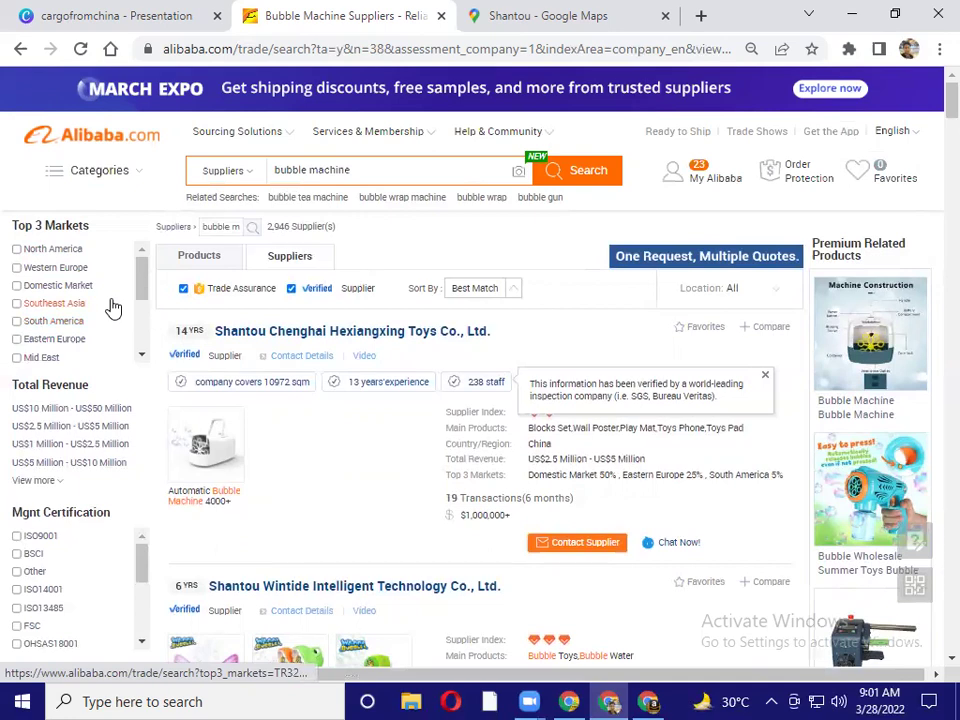
scroll(113, 308, "down", 2)
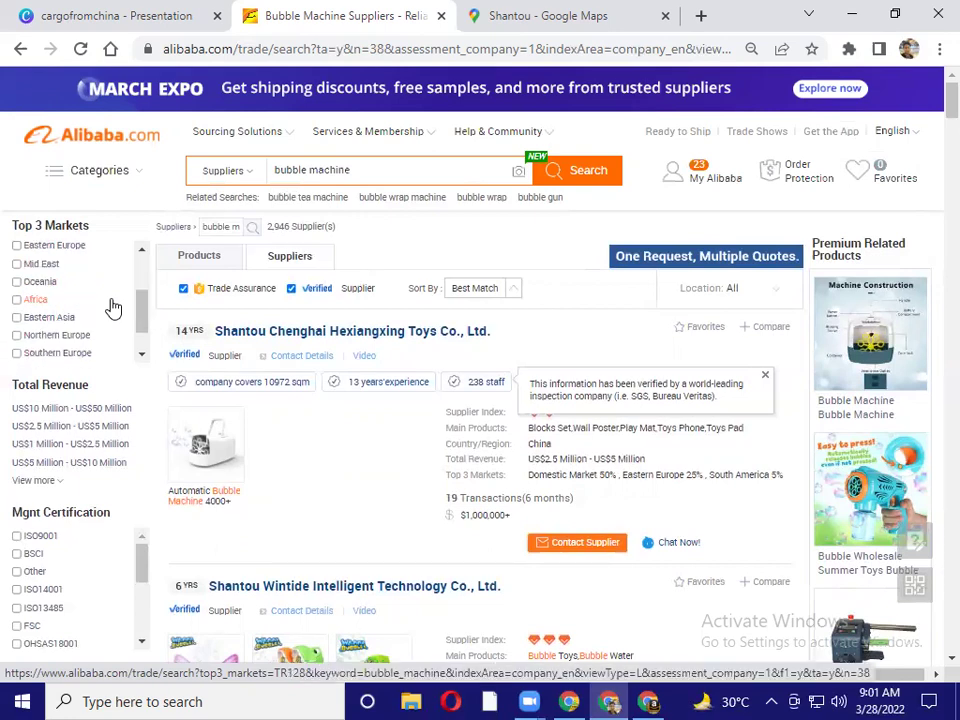
Filter the bubble machine suppliers to those with Northern Europe among their Top 3 Markets
scroll(113, 308, "down", 1)
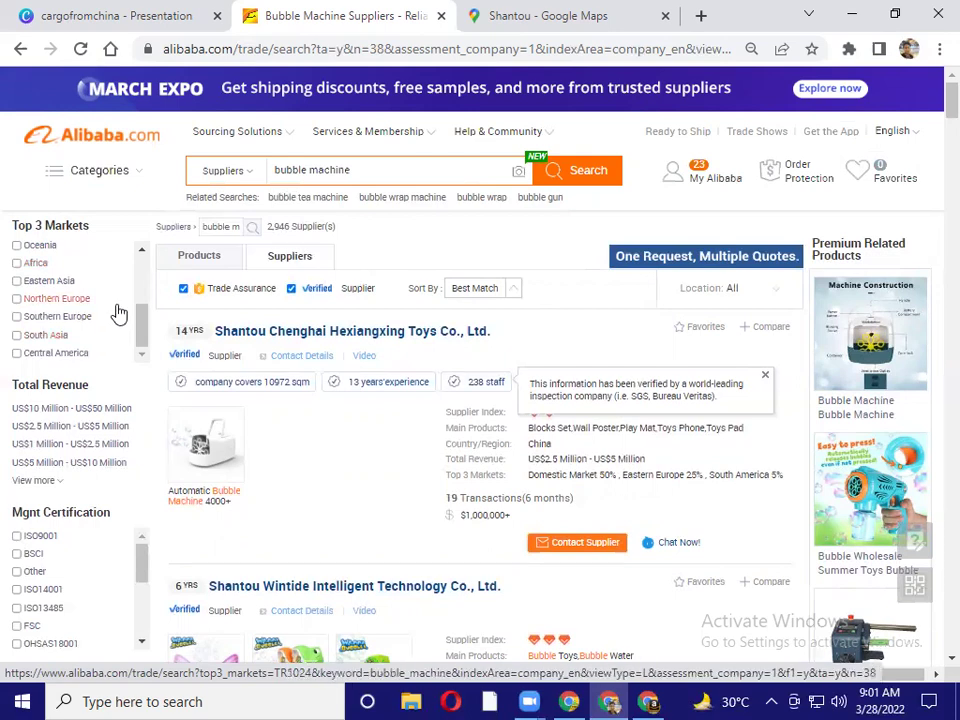
scroll(118, 314, "up", 3)
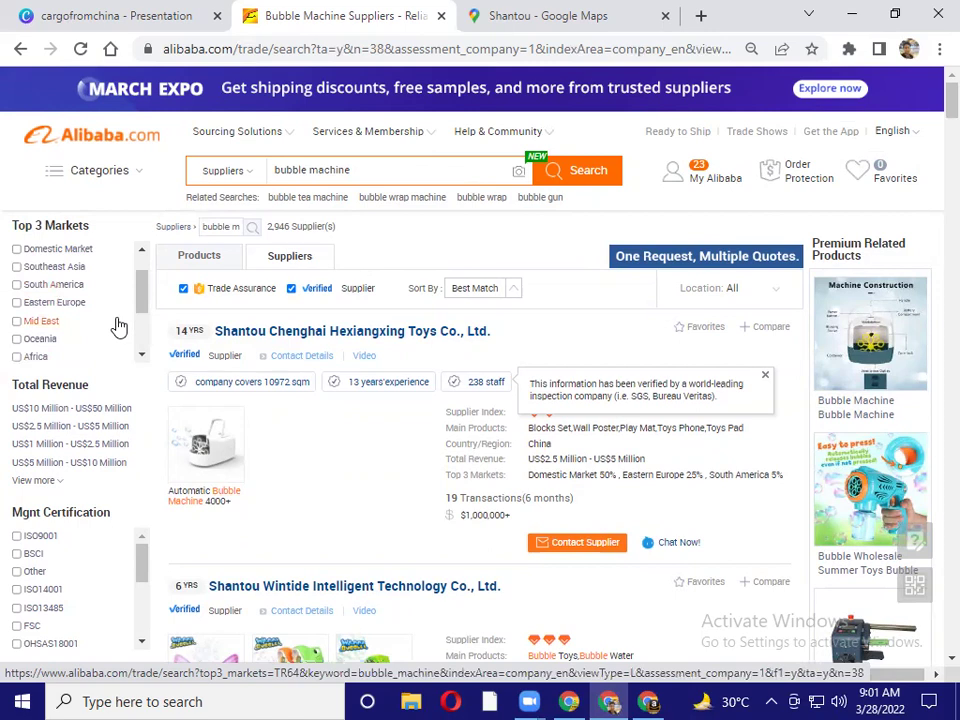
scroll(116, 320, "down", 2)
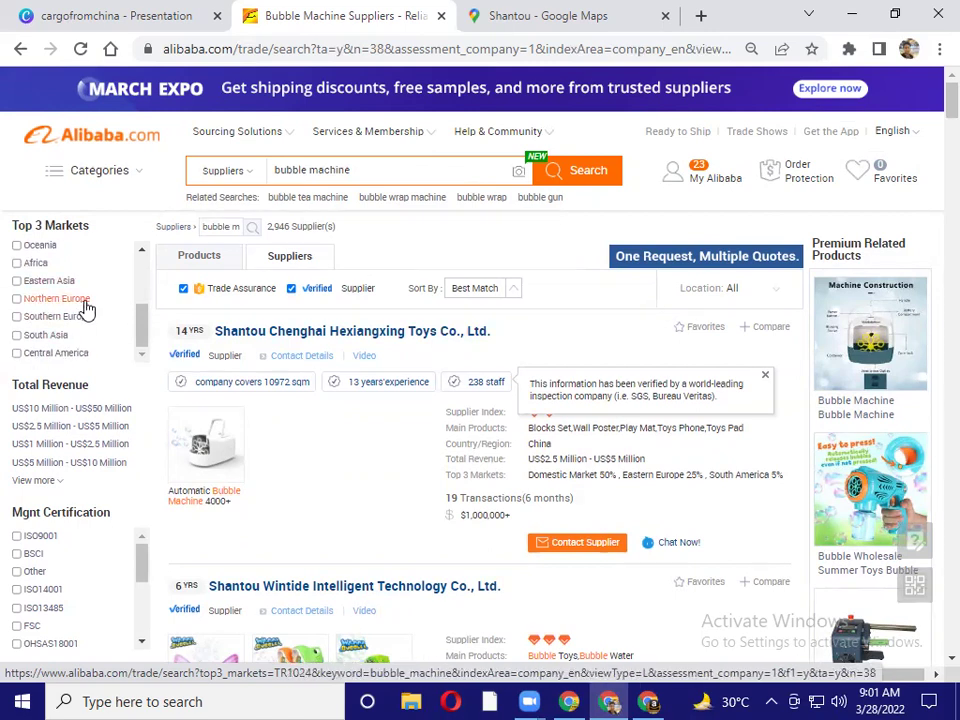
left_click(16, 298)
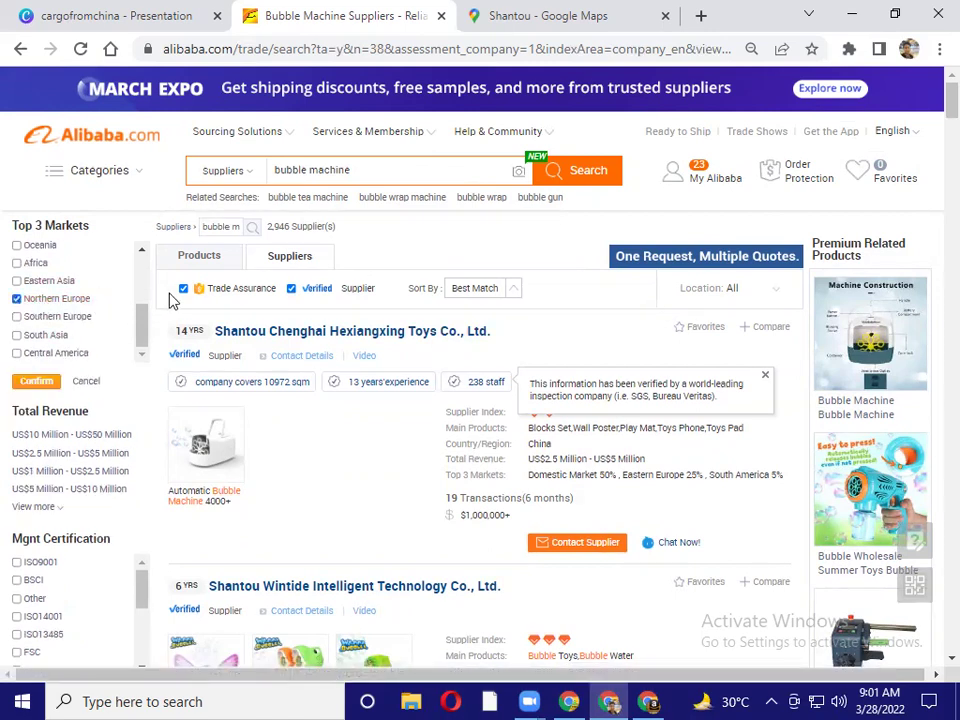
left_click(37, 382)
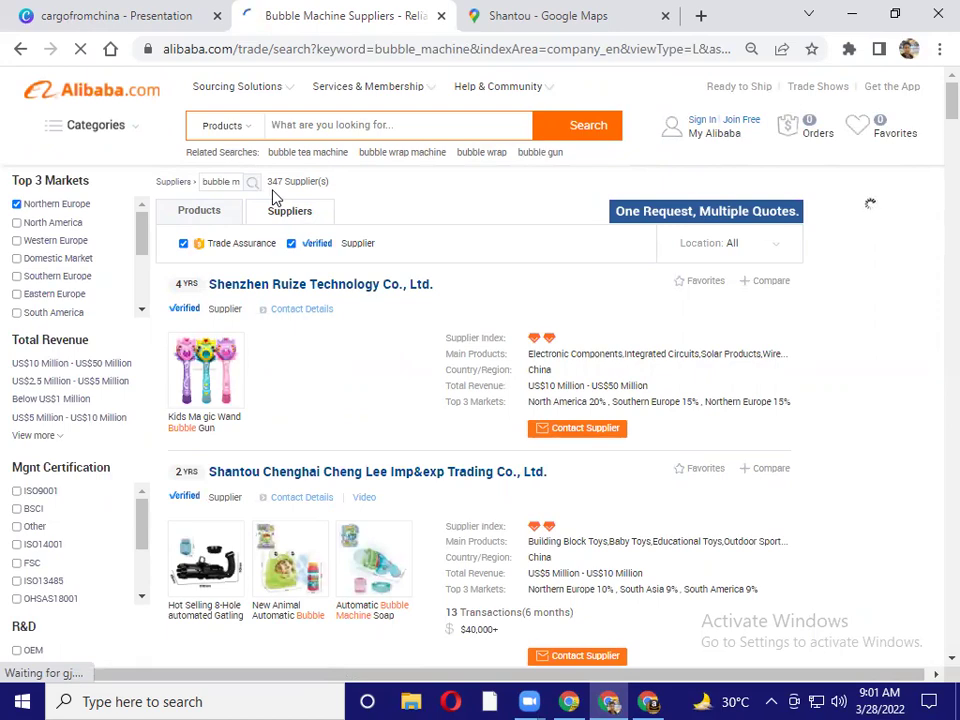
Examine the Northern Europe suppliers down the list, checking their products, years of experience, supplier index and top markets
scroll(420, 343, "down", 5)
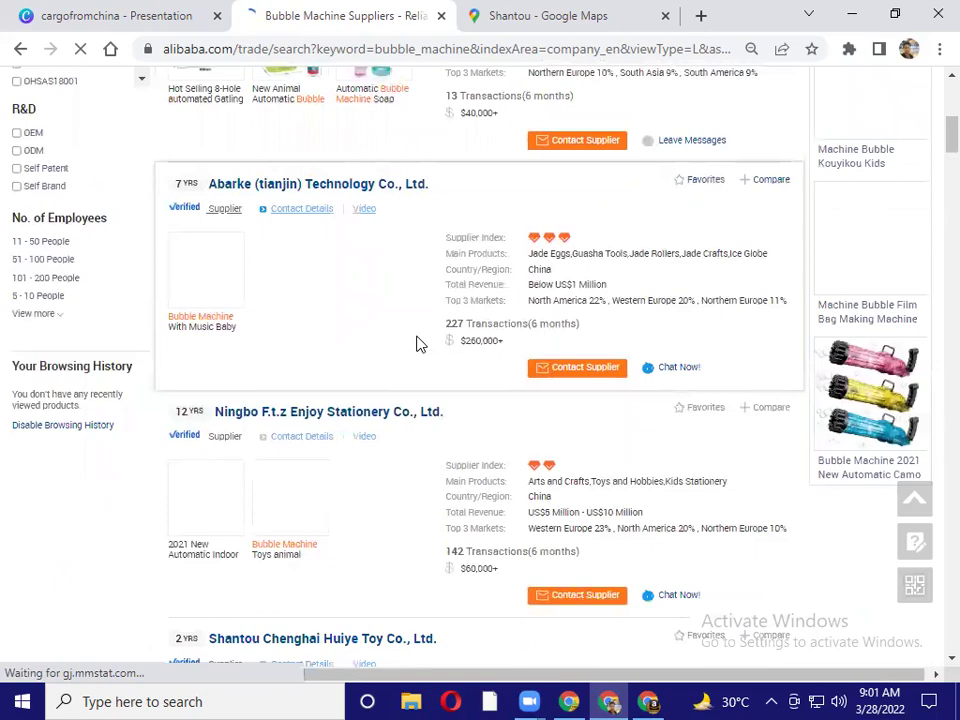
scroll(420, 343, "down", 4)
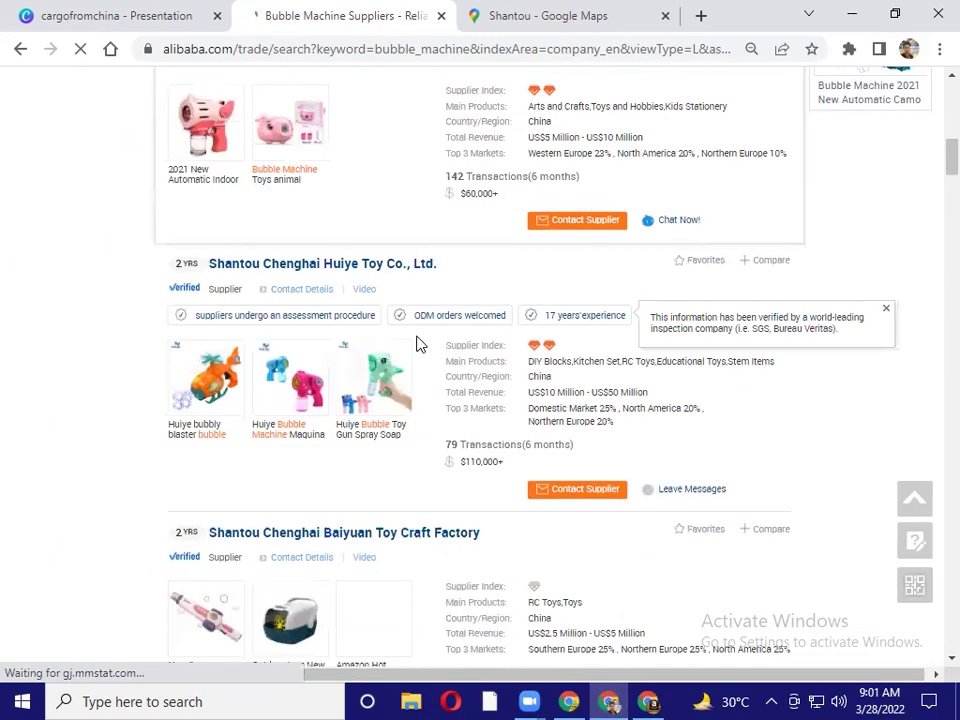
scroll(420, 343, "down", 3)
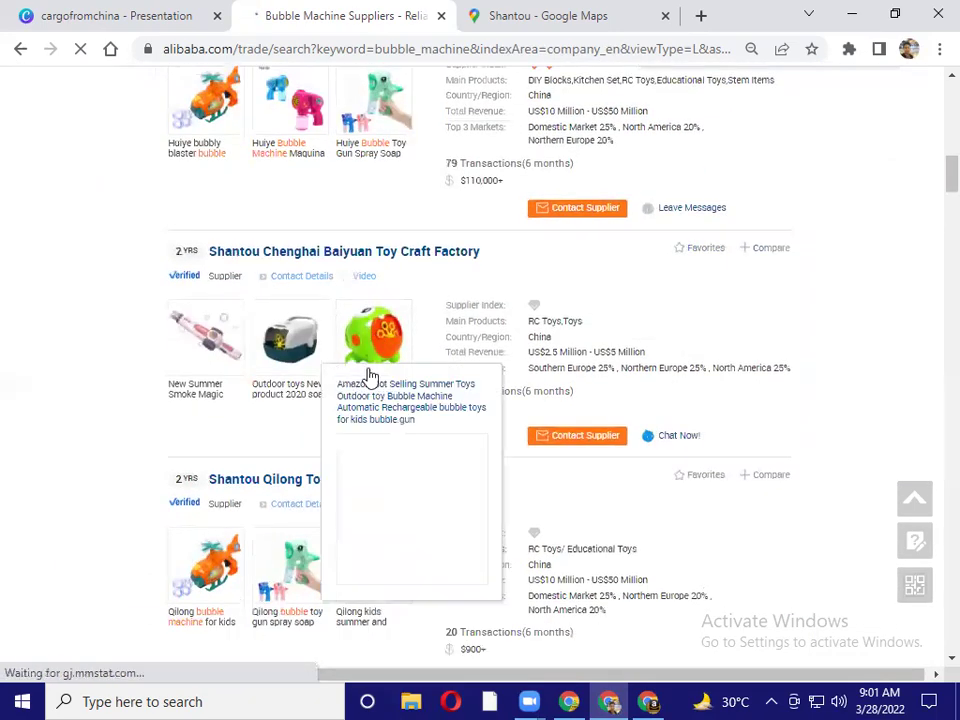
scroll(435, 436, "down", 2)
scroll(413, 336, "down", 7)
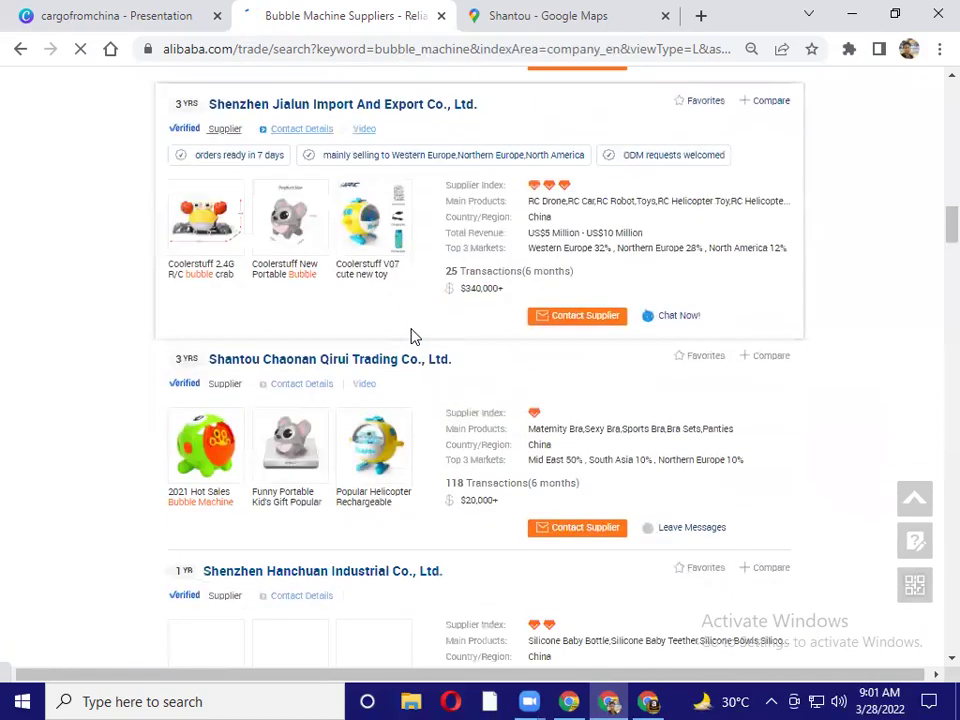
scroll(415, 337, "down", 5)
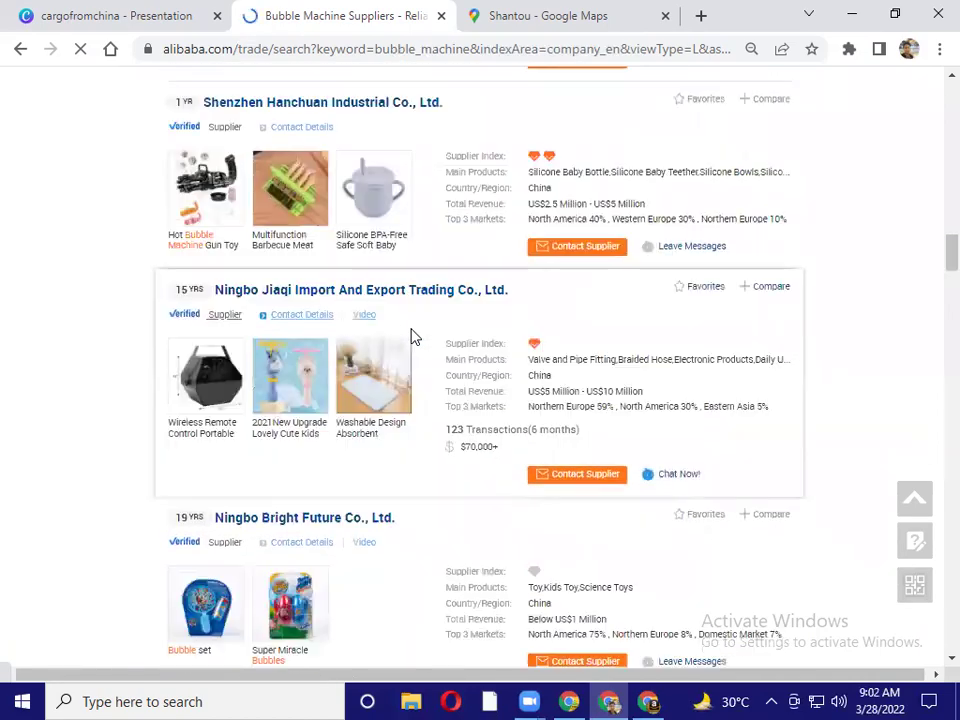
scroll(415, 337, "down", 2)
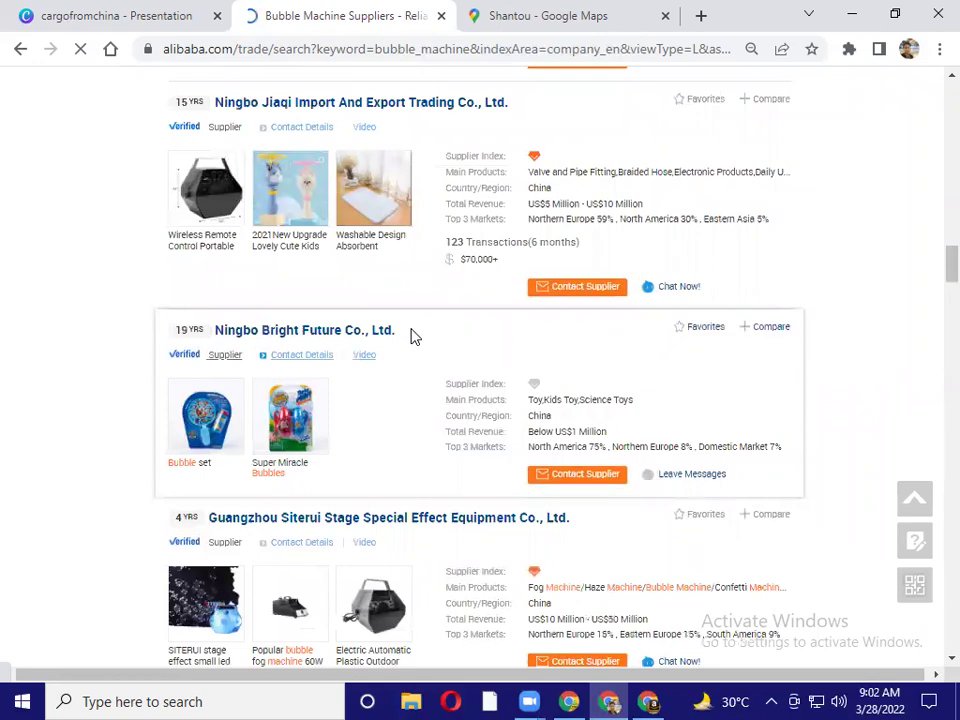
scroll(415, 337, "down", 3)
scroll(596, 407, "down", 2)
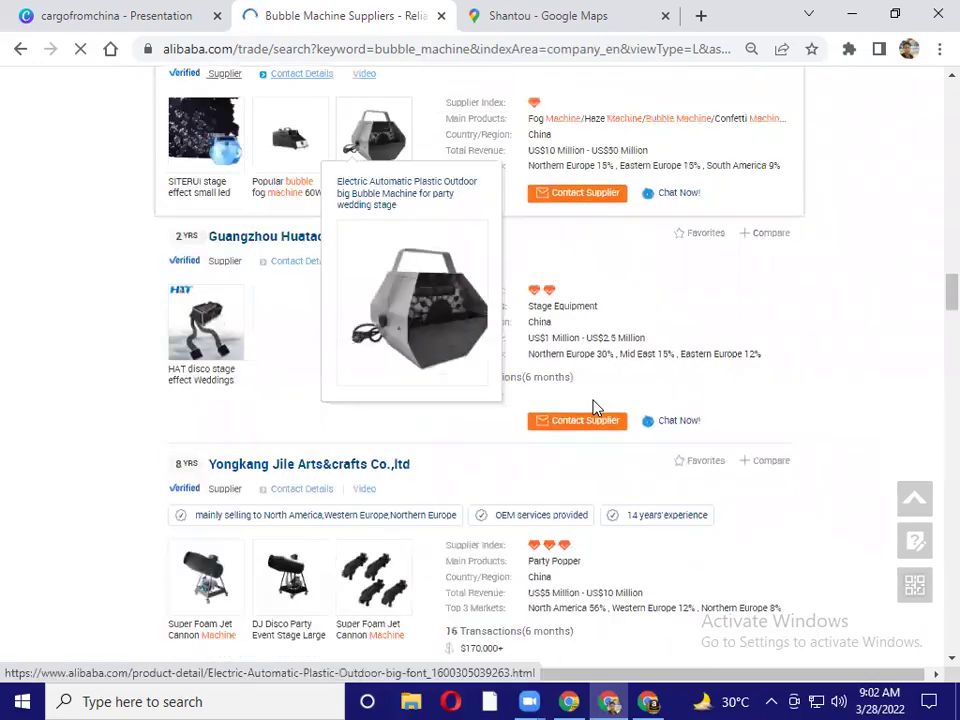
scroll(521, 375, "down", 5)
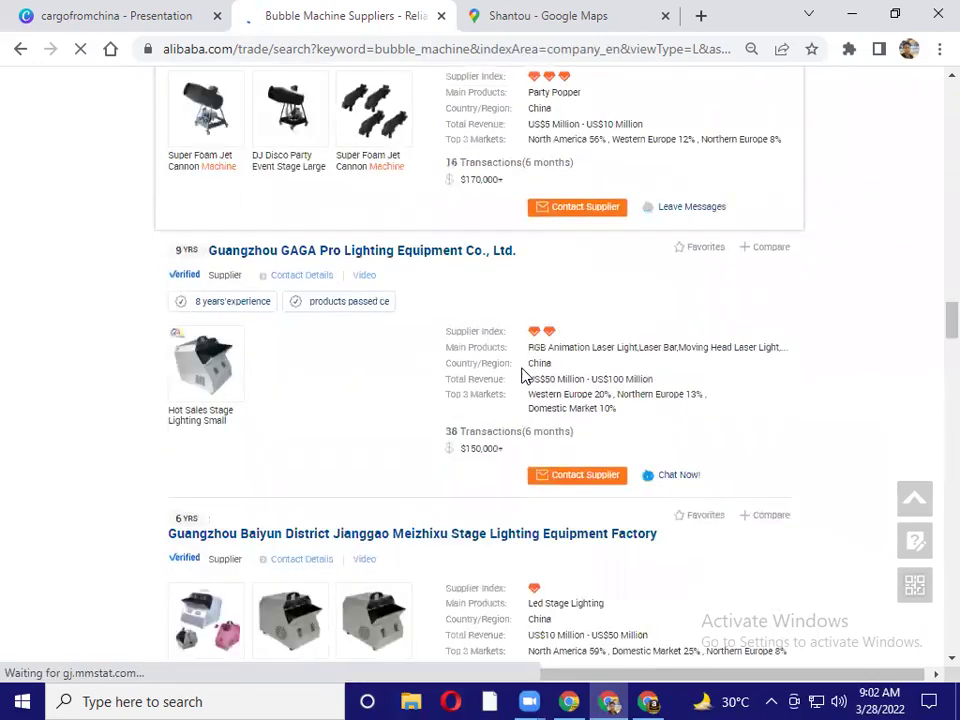
scroll(521, 375, "down", 3)
scroll(521, 375, "down", 3)
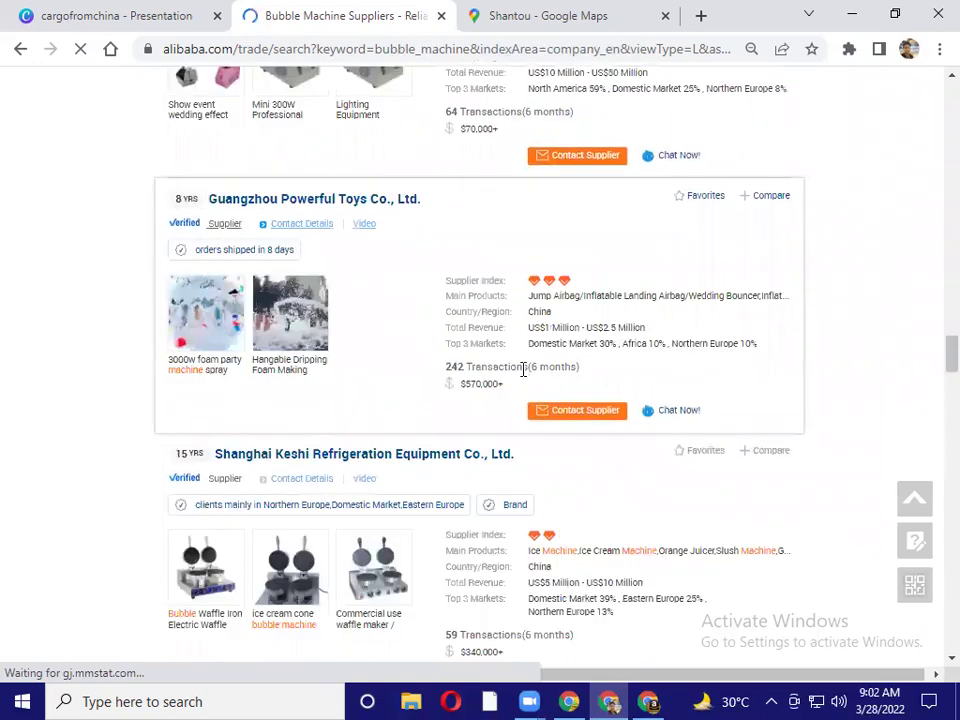
scroll(521, 375, "down", 1)
scroll(521, 375, "down", 3)
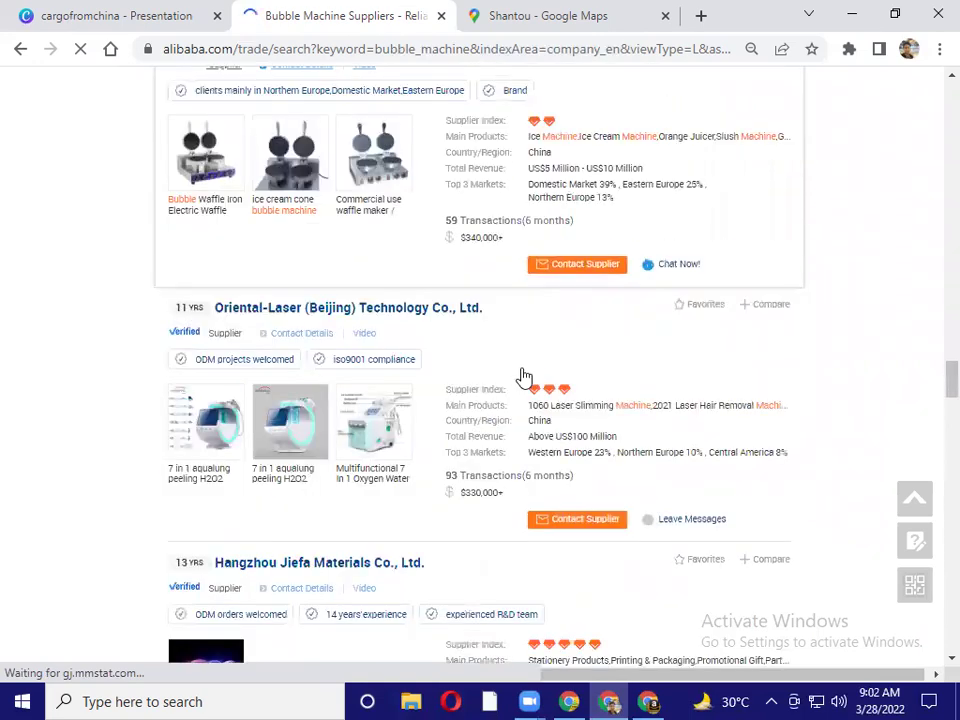
scroll(521, 375, "down", 3)
scroll(521, 375, "down", 5)
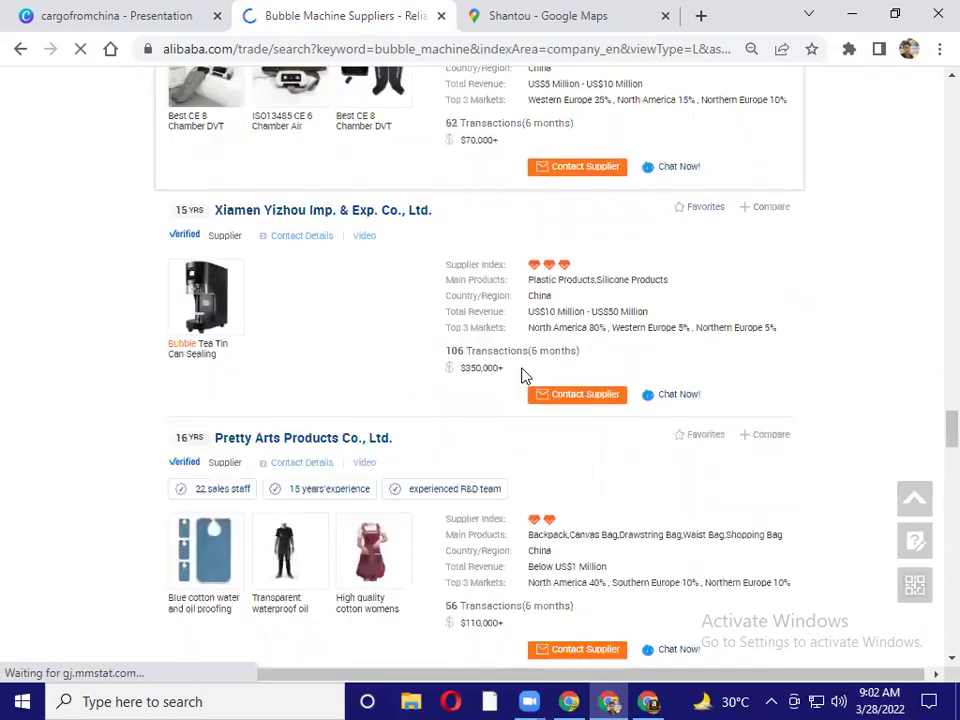
scroll(521, 375, "down", 2)
Go back up the Northern Europe supplier list and review the first listings' ratings, revenue, markets and transactions
scroll(521, 375, "up", 3)
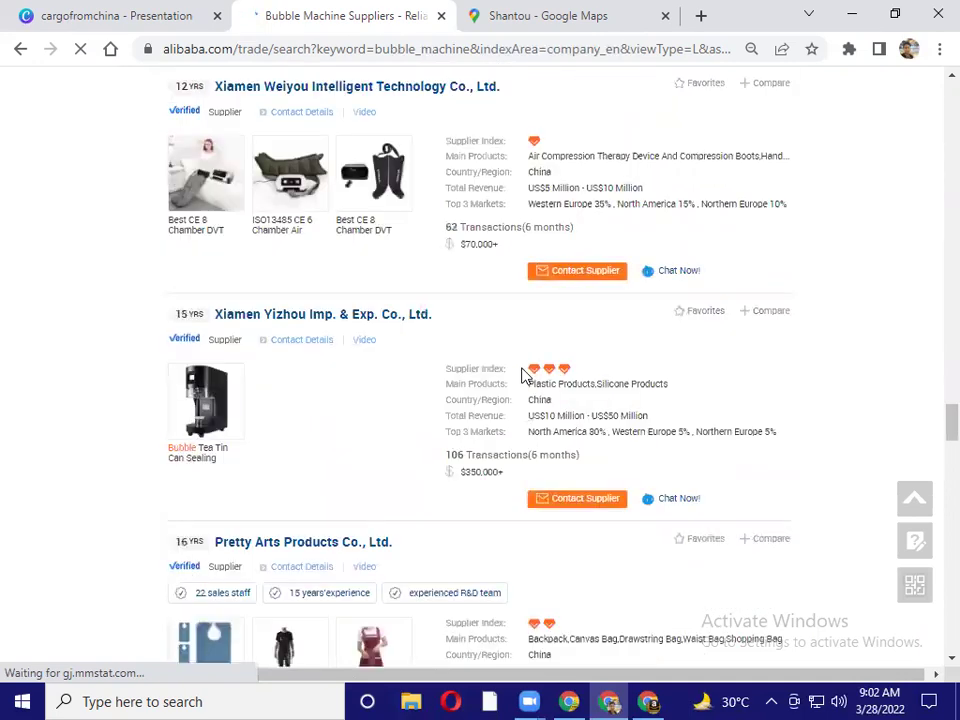
scroll(521, 375, "up", 4)
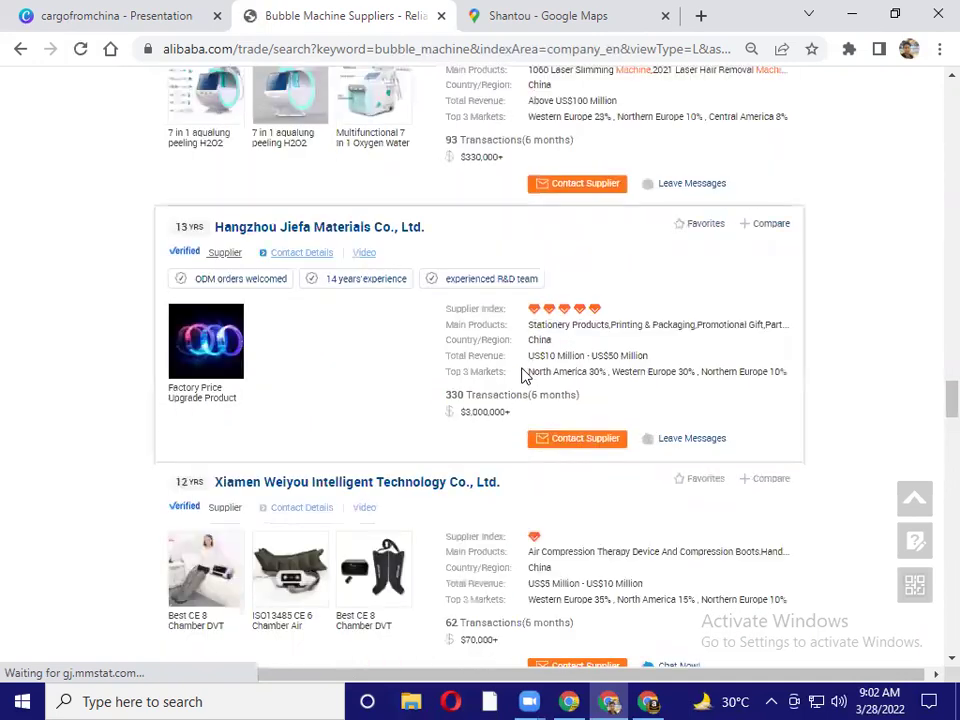
scroll(521, 375, "up", 2)
scroll(521, 375, "up", 6)
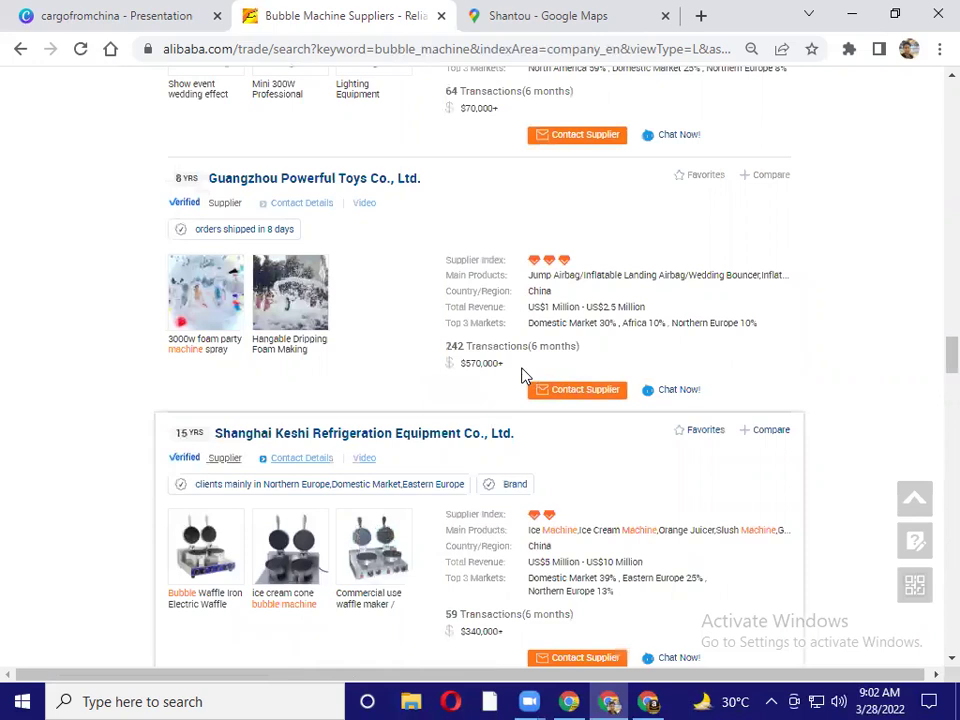
scroll(521, 375, "up", 6)
scroll(521, 375, "up", 5)
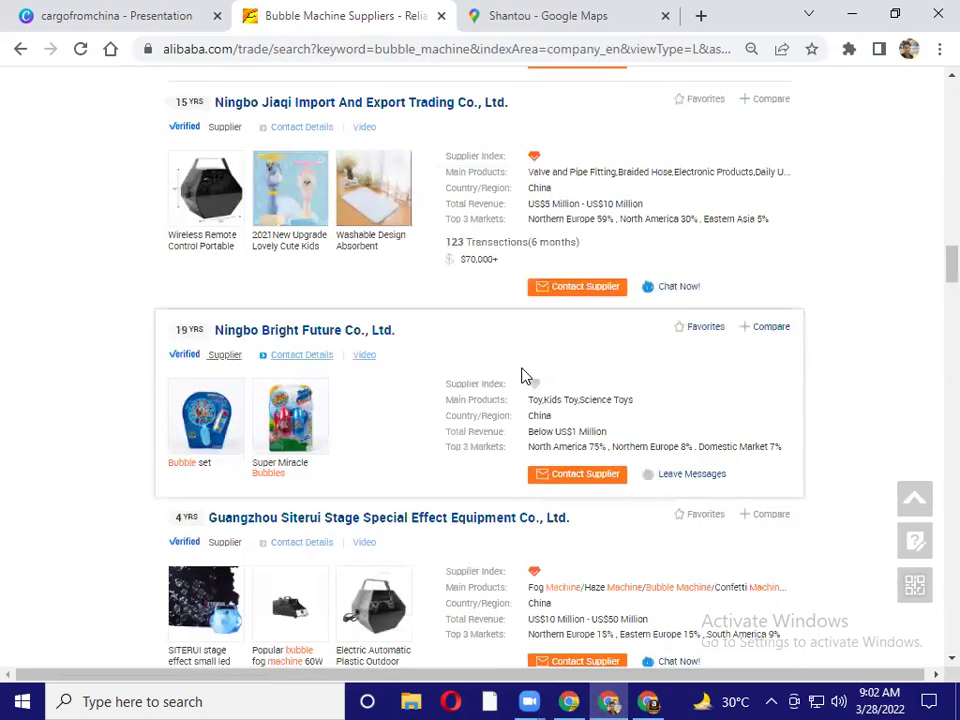
scroll(521, 375, "up", 6)
scroll(521, 375, "up", 5)
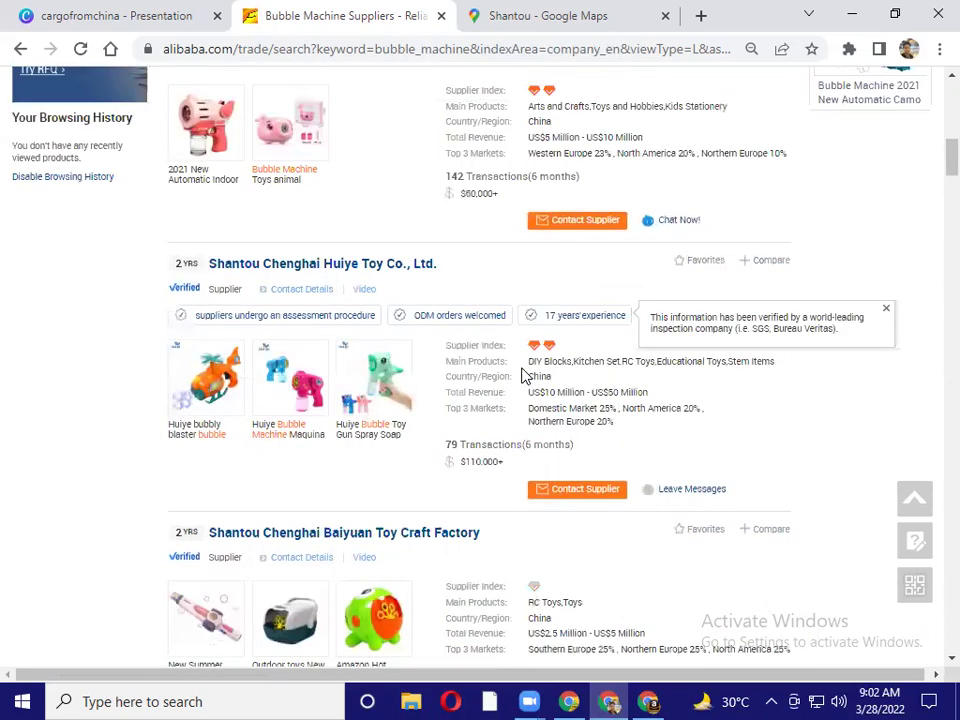
scroll(521, 375, "up", 6)
scroll(521, 375, "up", 5)
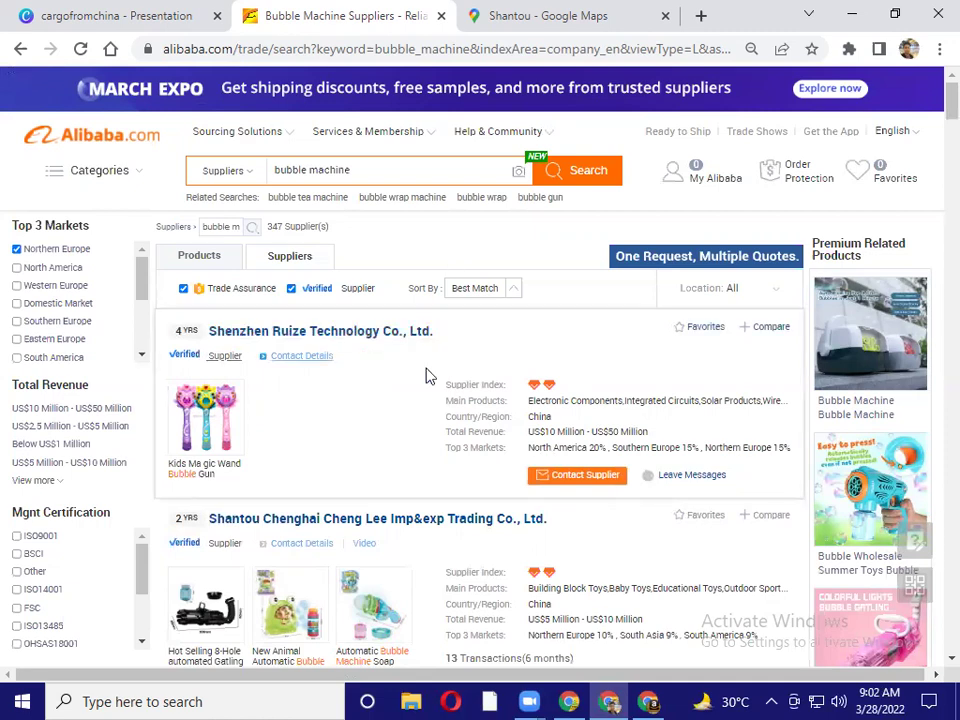
scroll(425, 375, "down", 1)
scroll(425, 375, "down", 1)
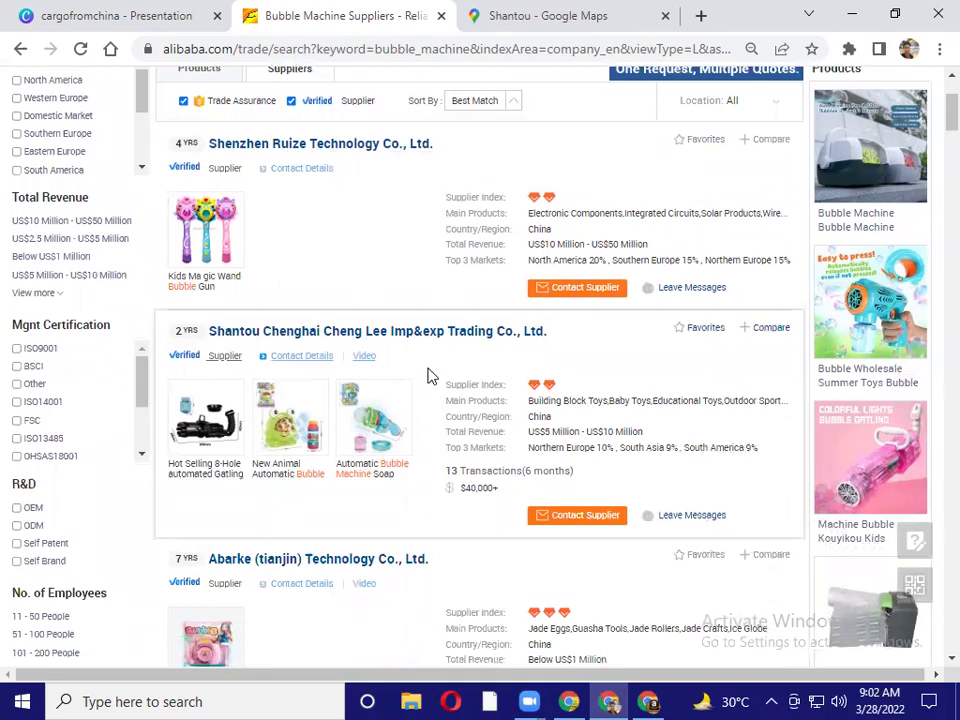
scroll(427, 375, "down", 2)
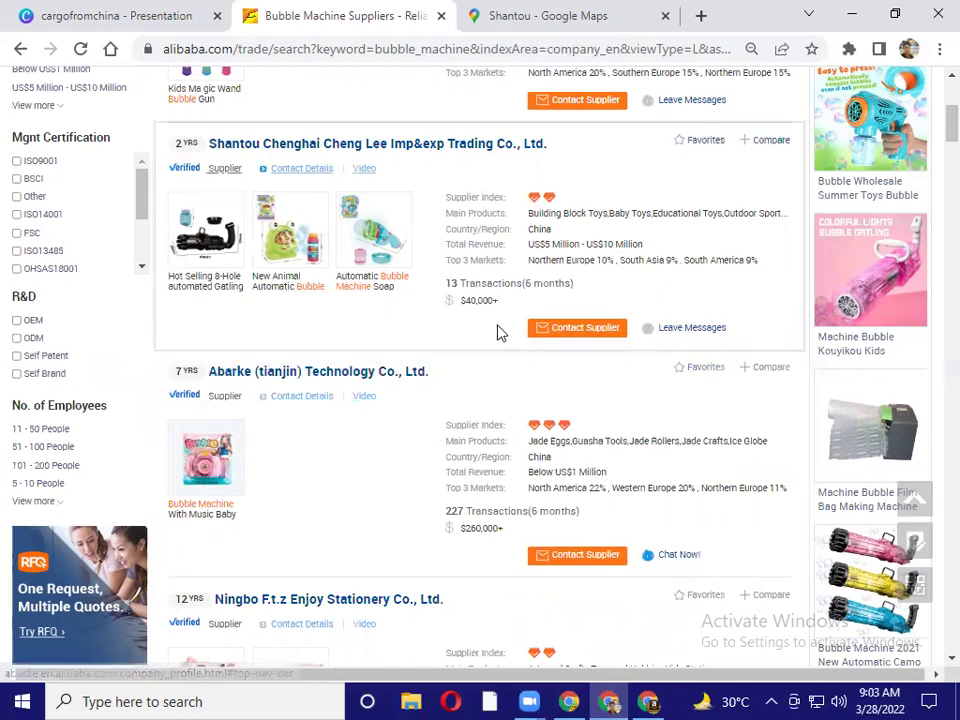
Filter the suppliers by management certification to ISO9001, BSCI and ISO14001
scroll(447, 429, "up", 2)
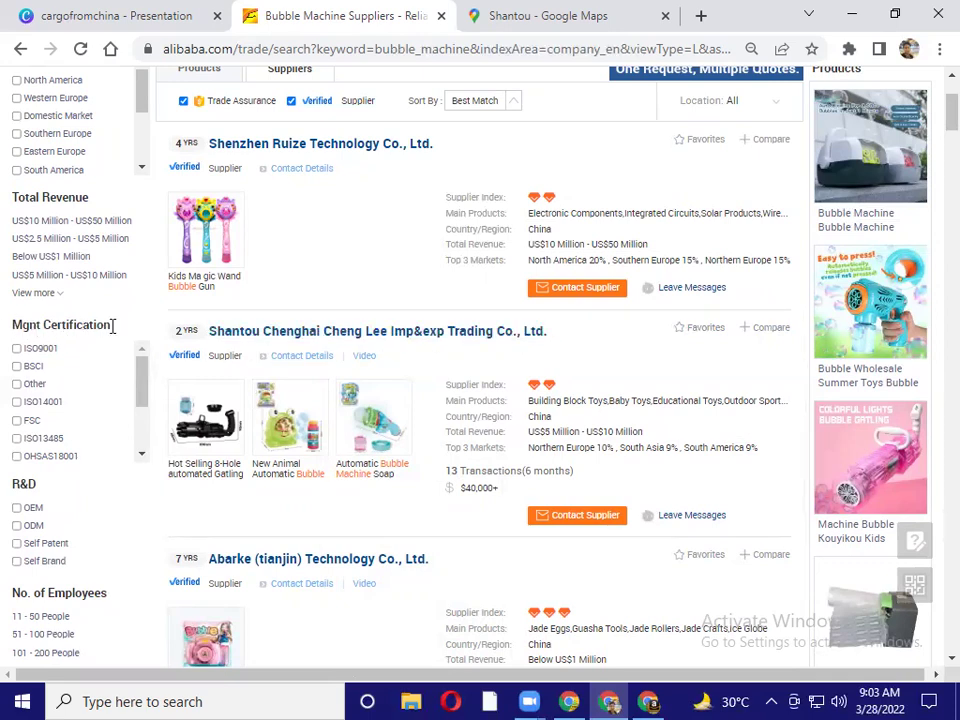
left_click(17, 350)
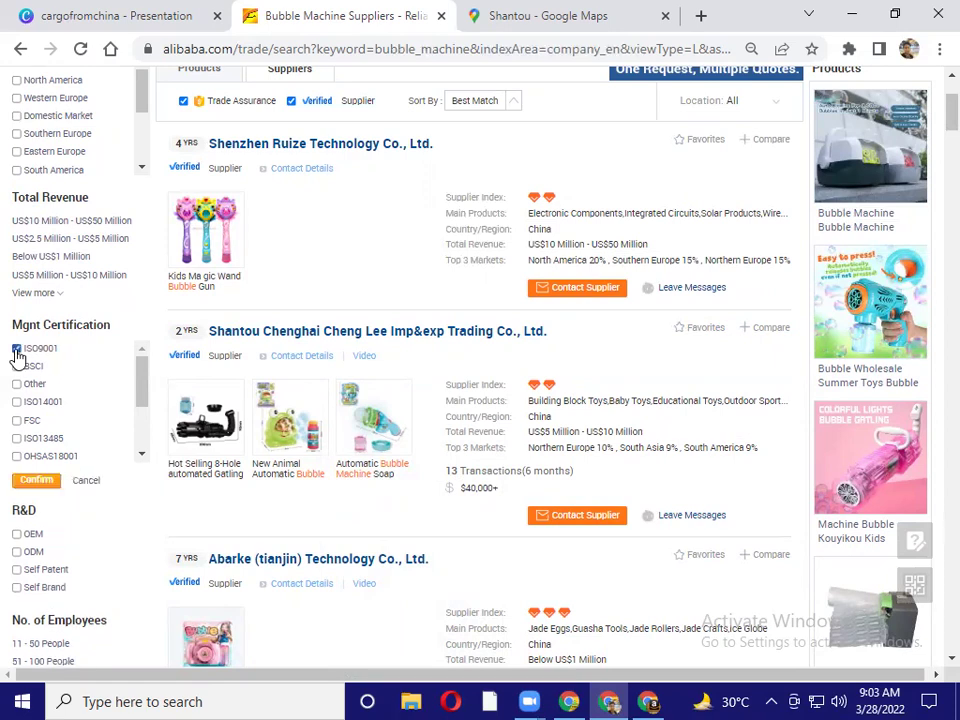
left_click(17, 402)
left_click(17, 367)
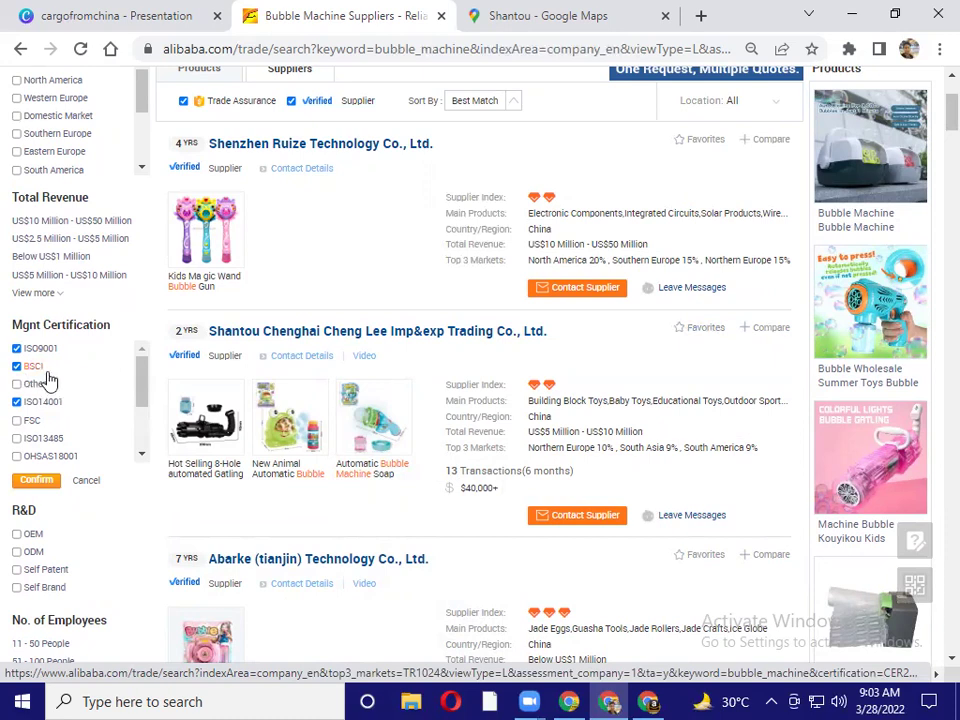
left_click(34, 481)
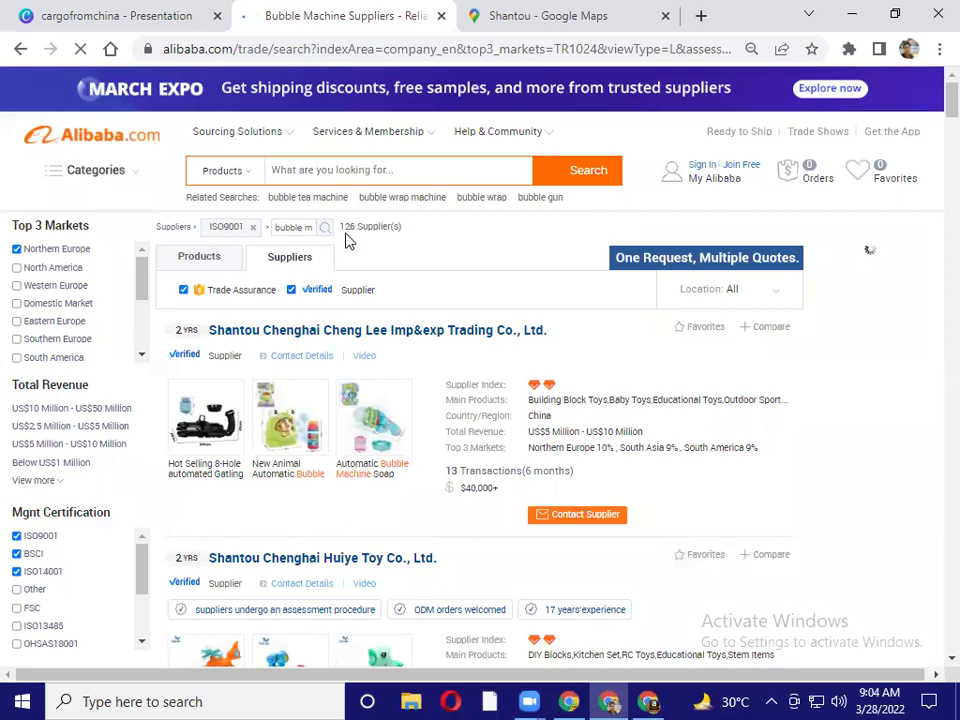
Examine the certified suppliers through the end of the first results page, checking main products, supplier index, revenue and top markets
scroll(400, 358, "down", 10)
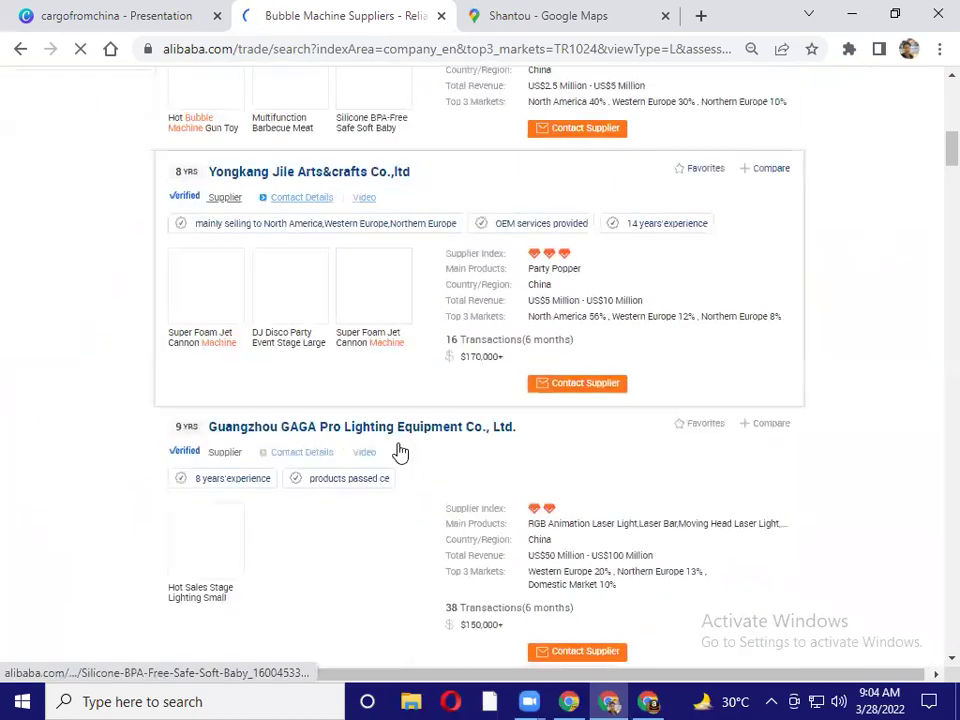
scroll(398, 451, "down", 7)
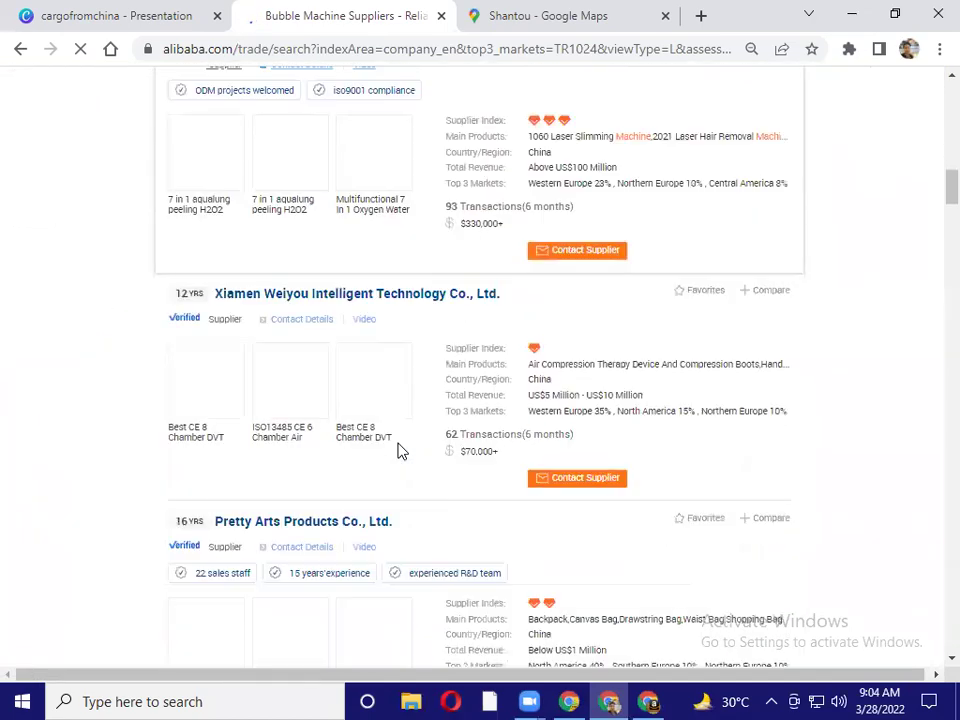
scroll(398, 451, "down", 7)
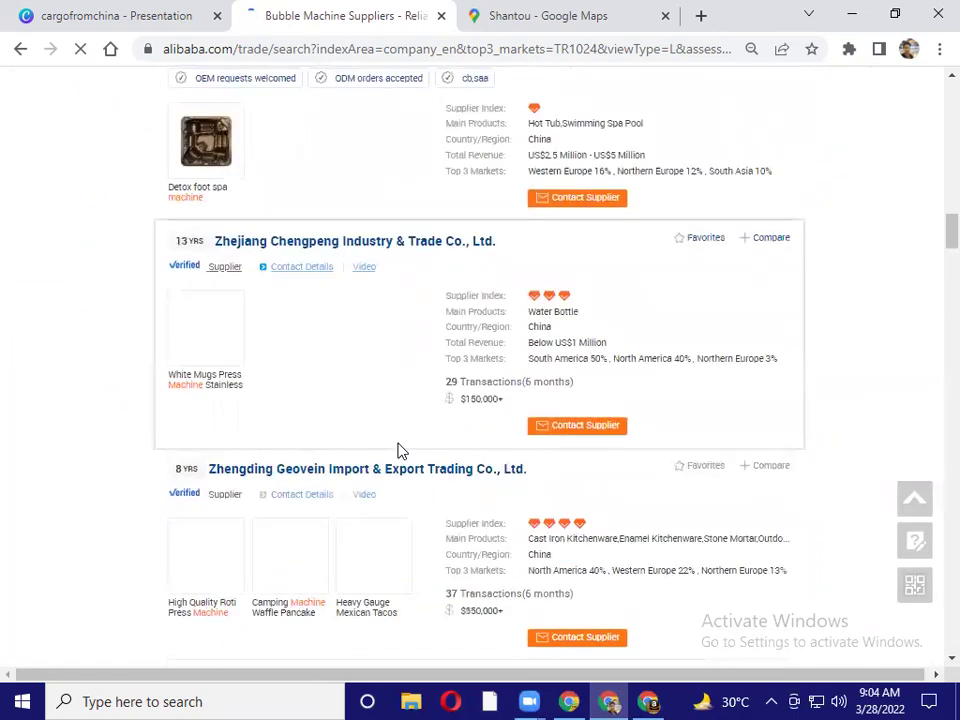
scroll(398, 451, "down", 8)
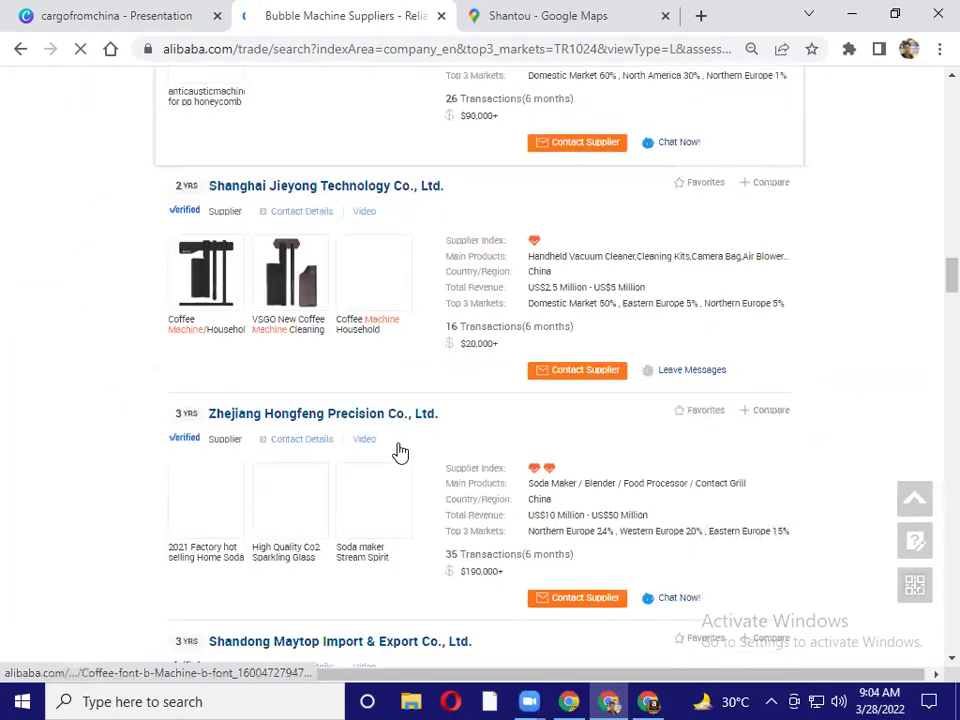
scroll(398, 451, "down", 4)
scroll(398, 451, "down", 2)
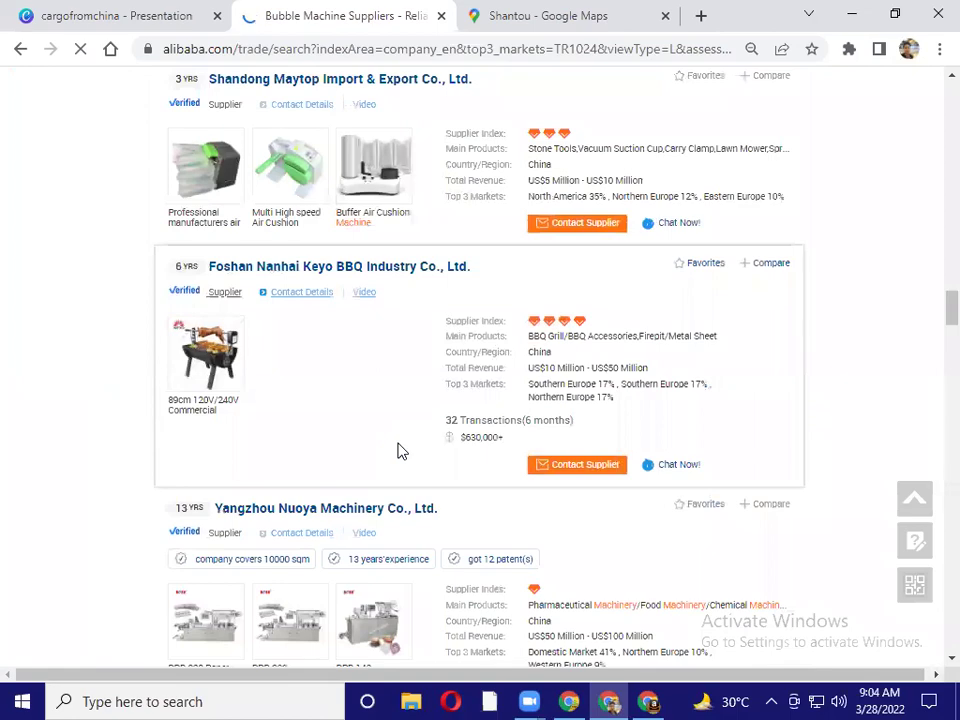
scroll(398, 451, "down", 10)
scroll(398, 451, "down", 8)
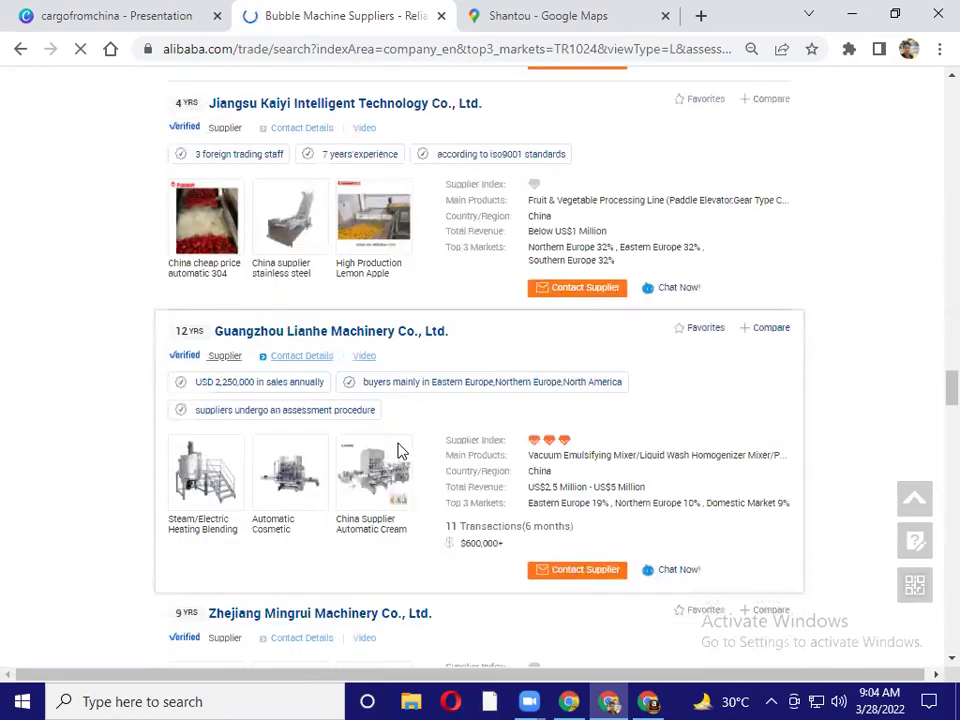
scroll(398, 451, "down", 12)
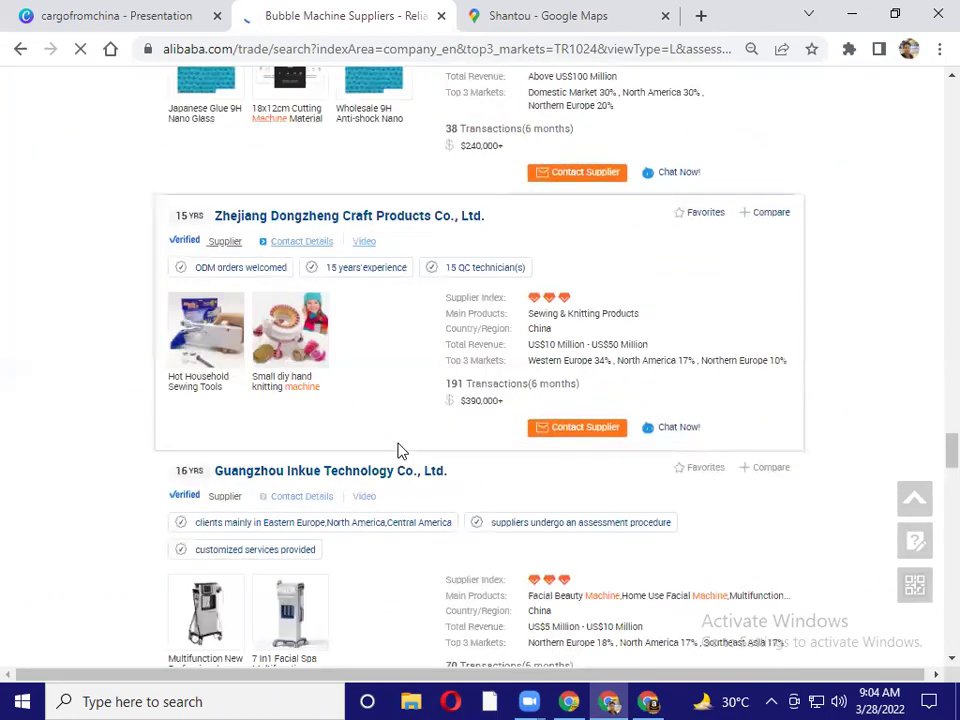
scroll(398, 451, "down", 9)
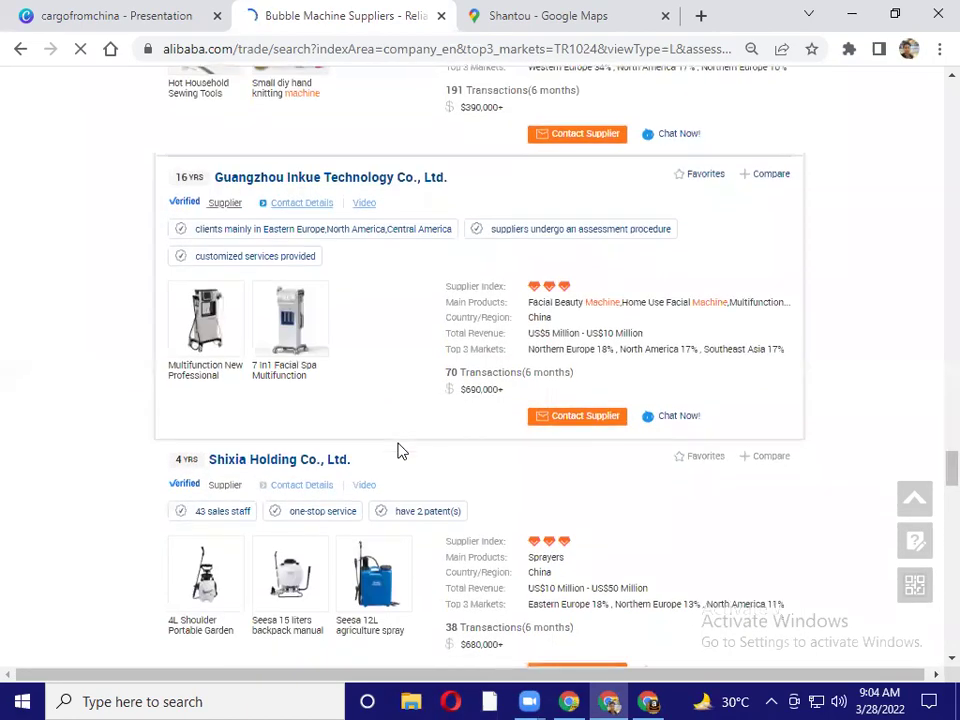
scroll(398, 451, "down", 9)
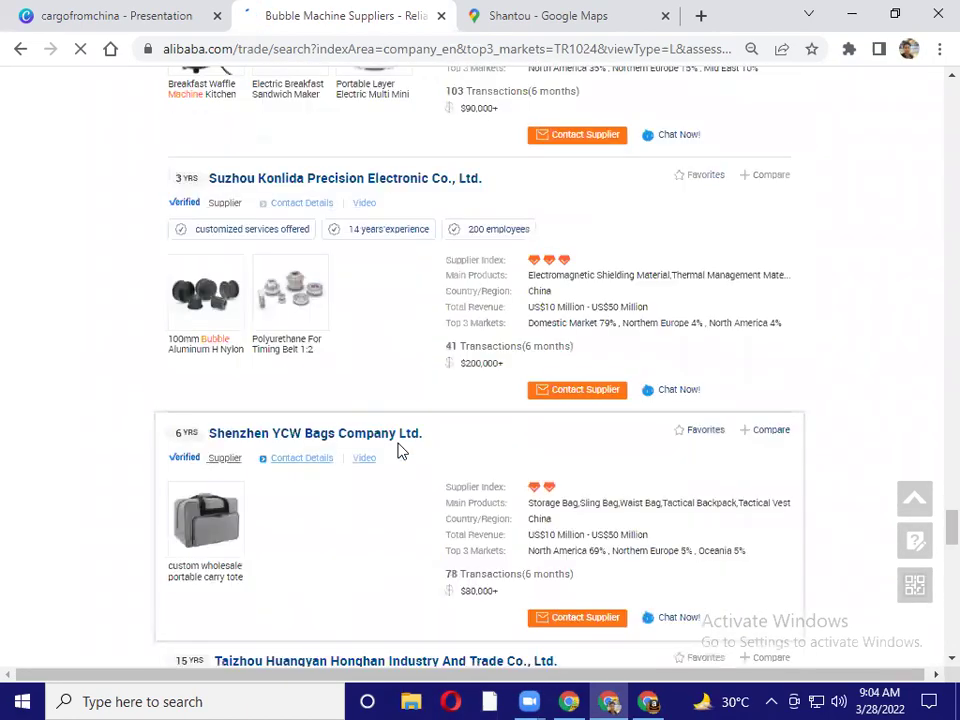
scroll(398, 451, "down", 7)
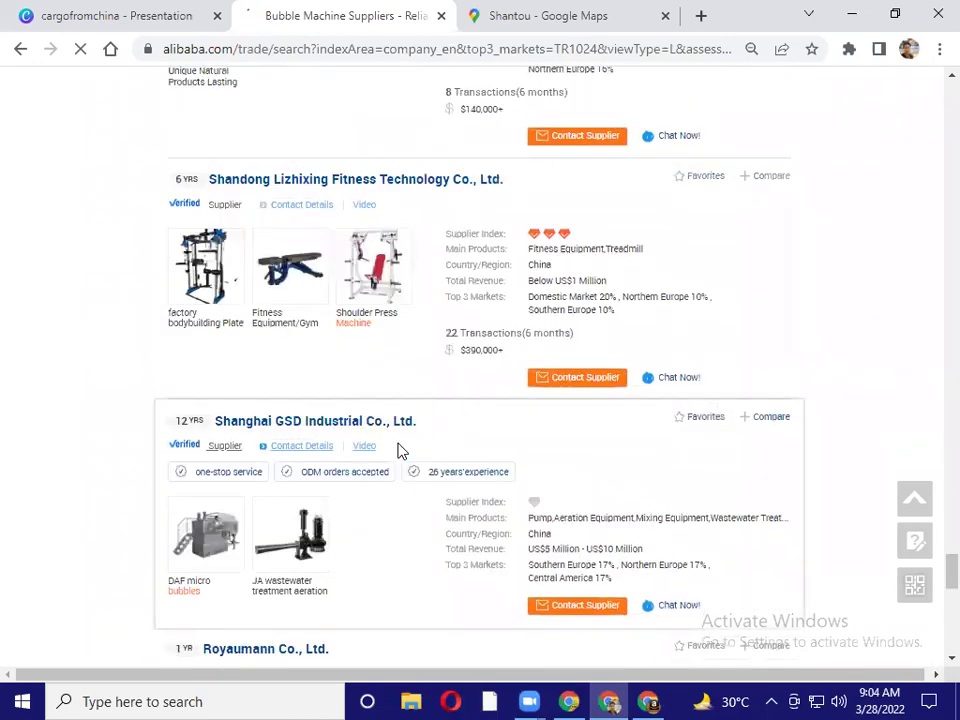
scroll(398, 451, "down", 10)
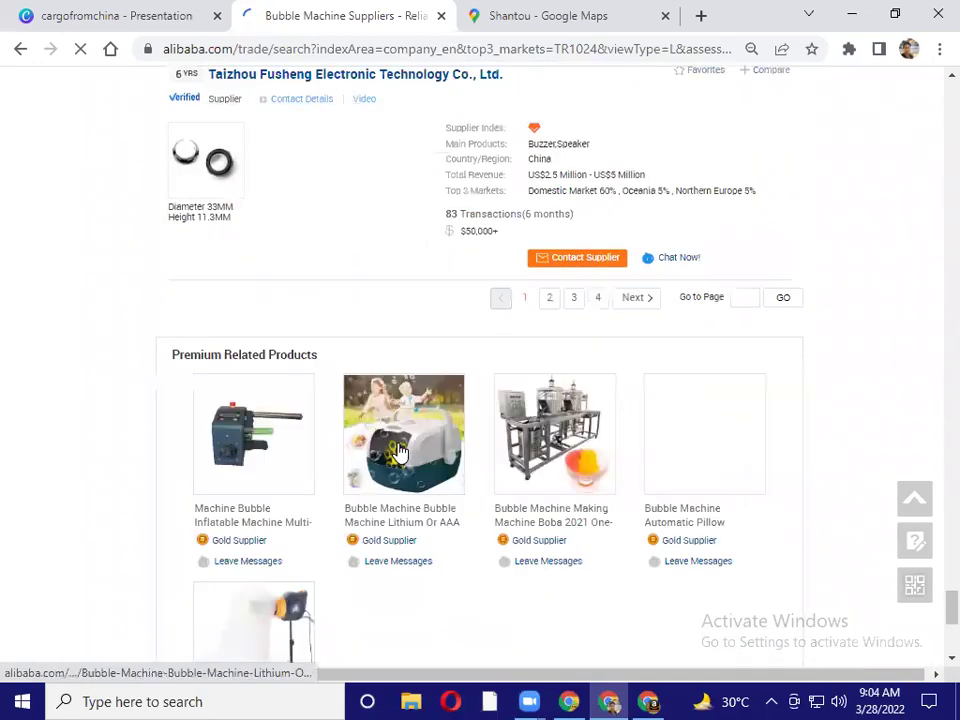
Go back up the certified supplier list to the Shantou toy suppliers and review their products, experience and transactions
scroll(398, 451, "up", 5)
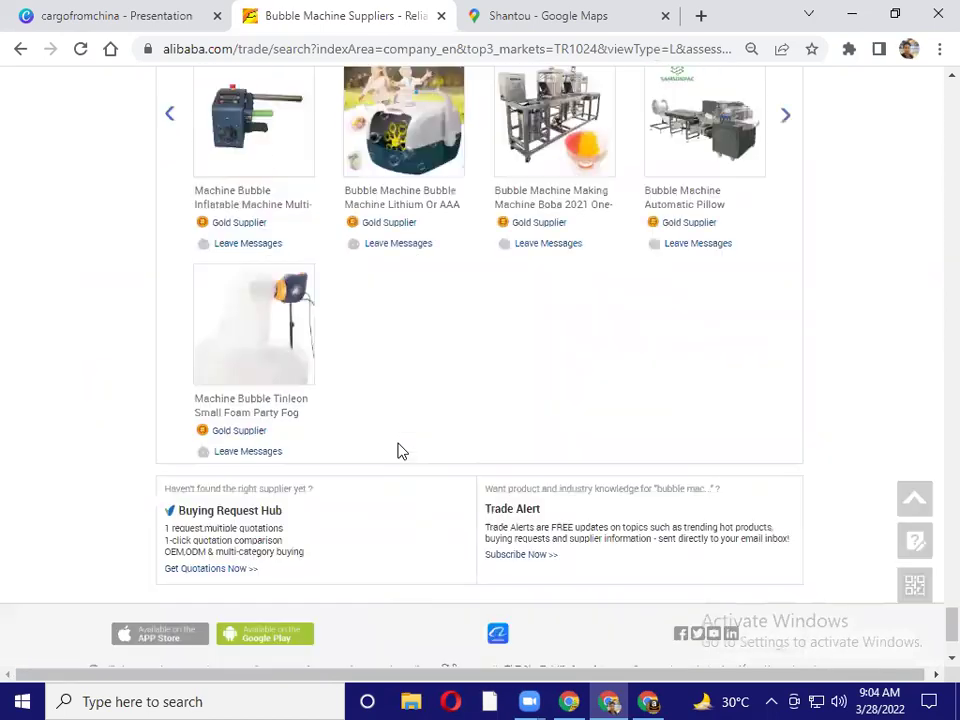
scroll(398, 451, "up", 5)
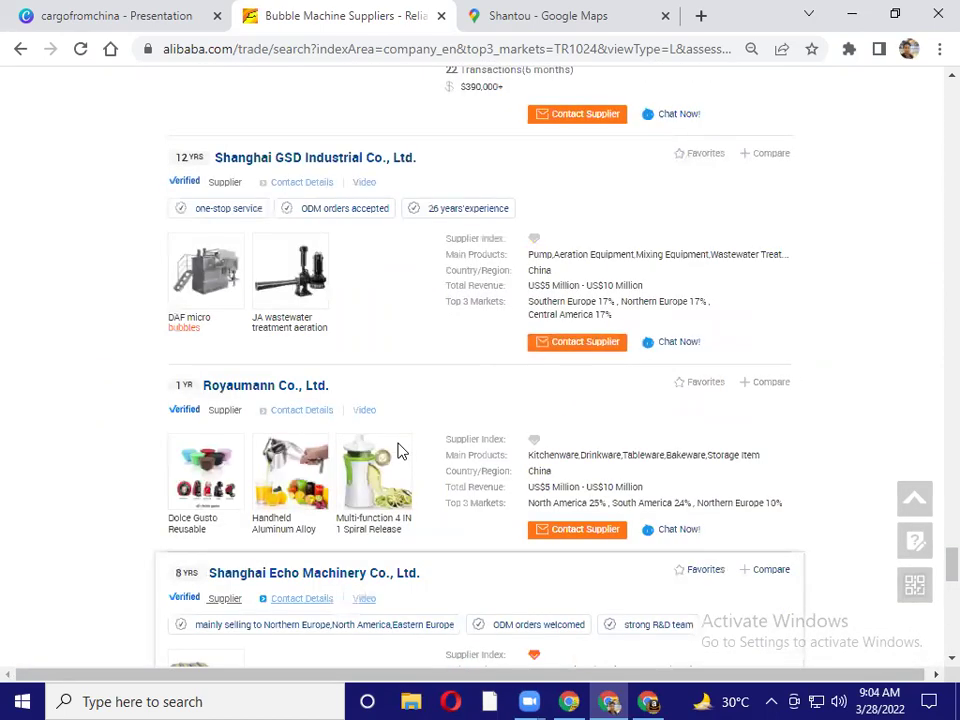
scroll(398, 451, "up", 5)
scroll(400, 451, "up", 15)
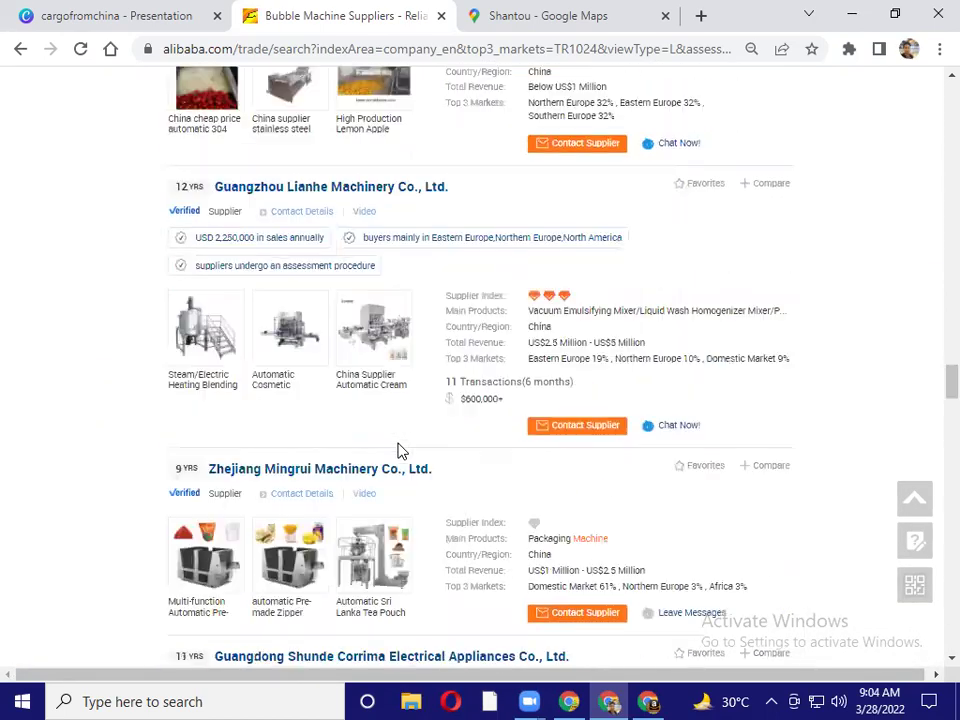
scroll(400, 446, "up", 5)
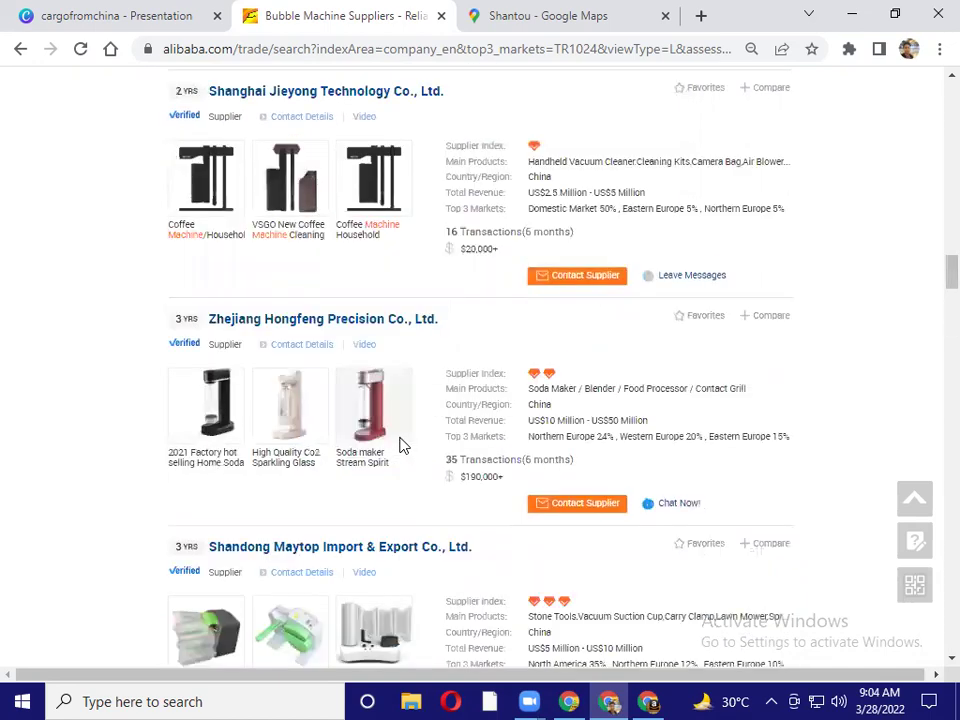
scroll(400, 446, "up", 5)
scroll(400, 446, "up", 5)
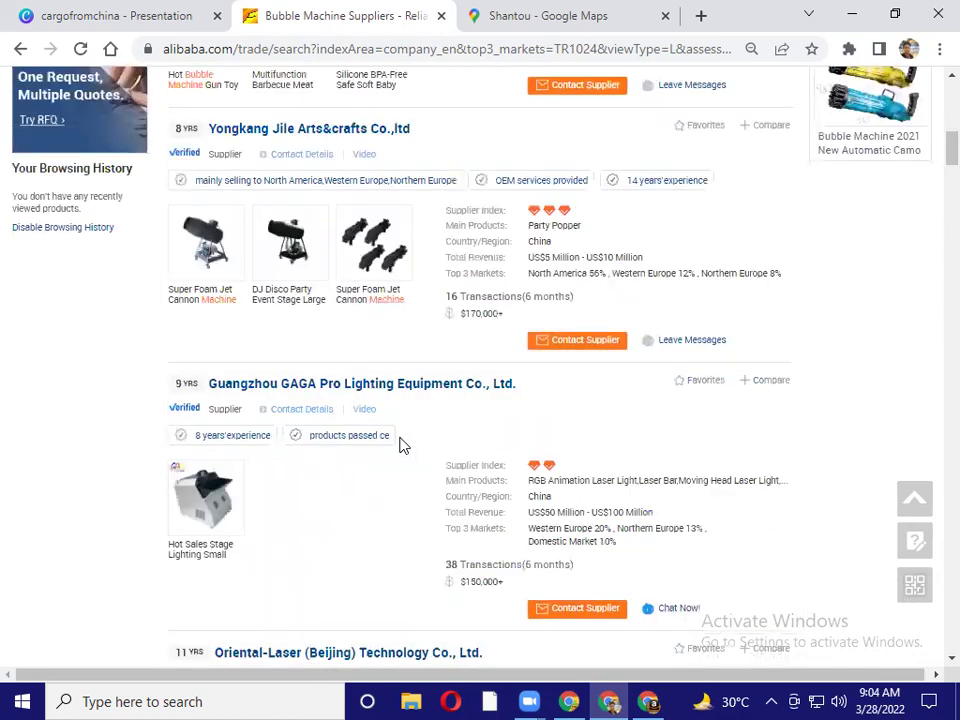
scroll(399, 445, "up", 5)
scroll(300, 420, "up", 1)
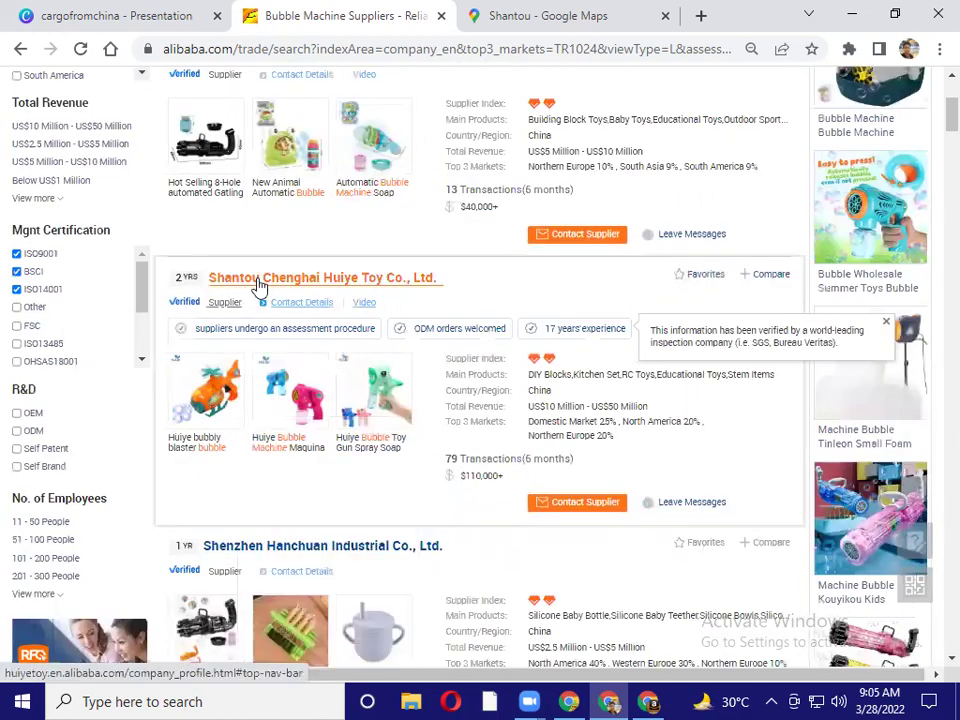
Open the company profile of Yongkang Jile Arts&crafts Co.,ltd in a new browser tab and switch to it
scroll(388, 289, "down", 2)
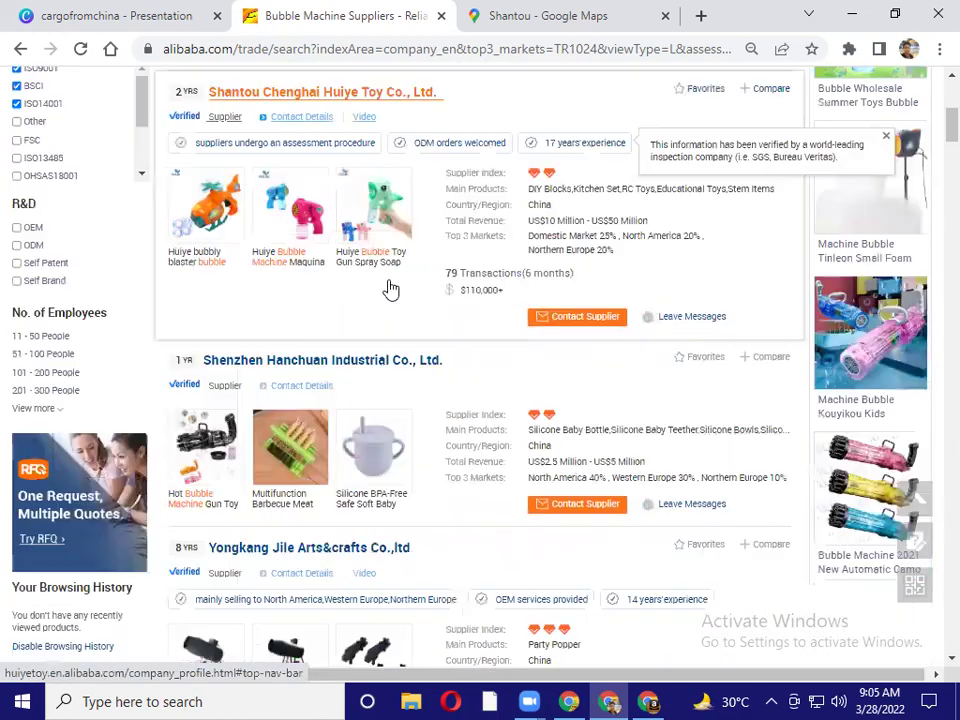
scroll(454, 337, "down", 1)
scroll(455, 334, "up", 1)
scroll(455, 333, "down", 3)
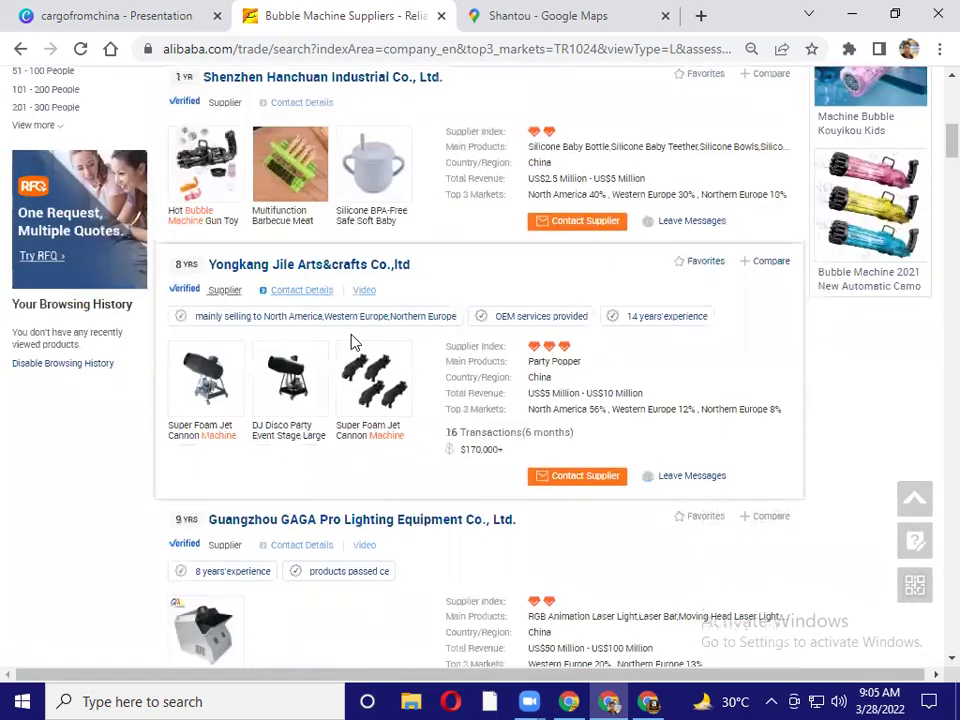
right_click(333, 268)
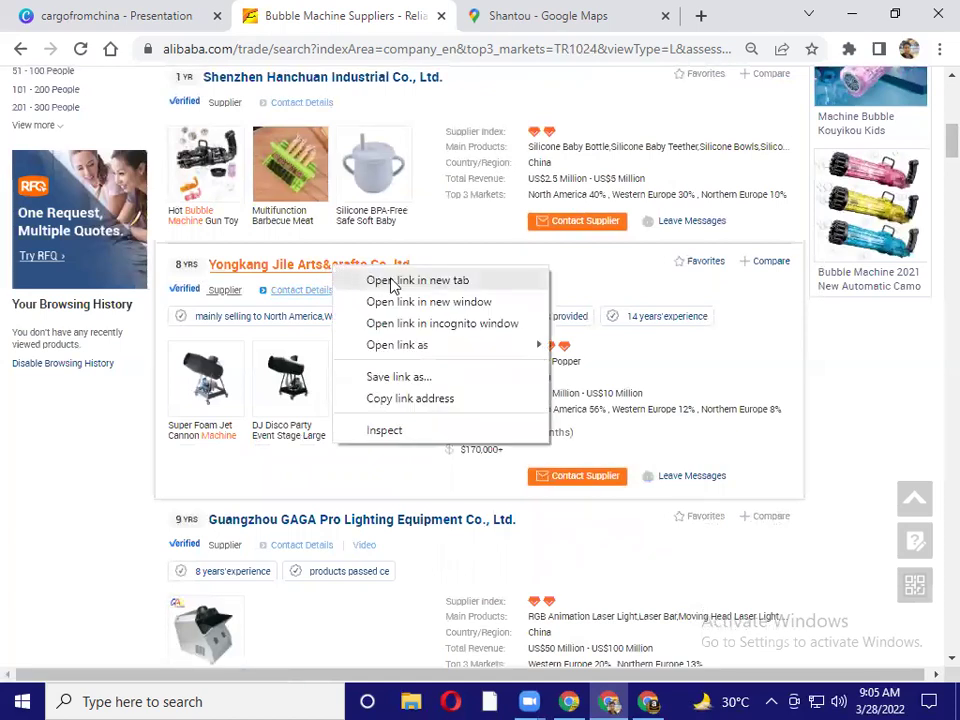
left_click(410, 281)
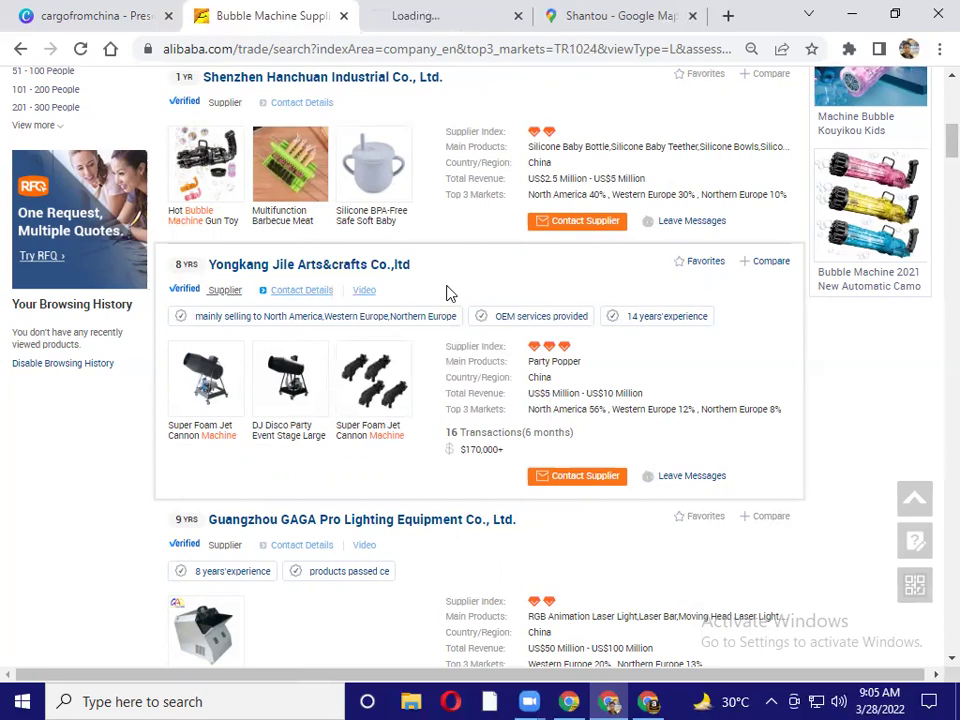
left_click(434, 12)
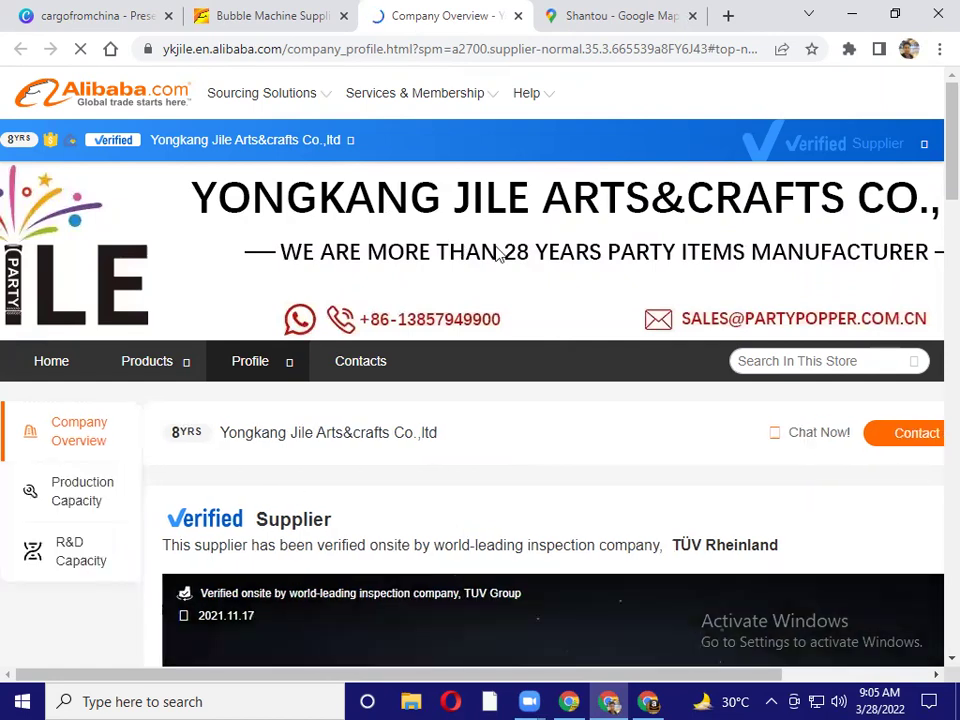
Look through the Yongkang Jile company overview down to its basic information and open its Ratings & Reviews page
scroll(613, 253, "down", 4)
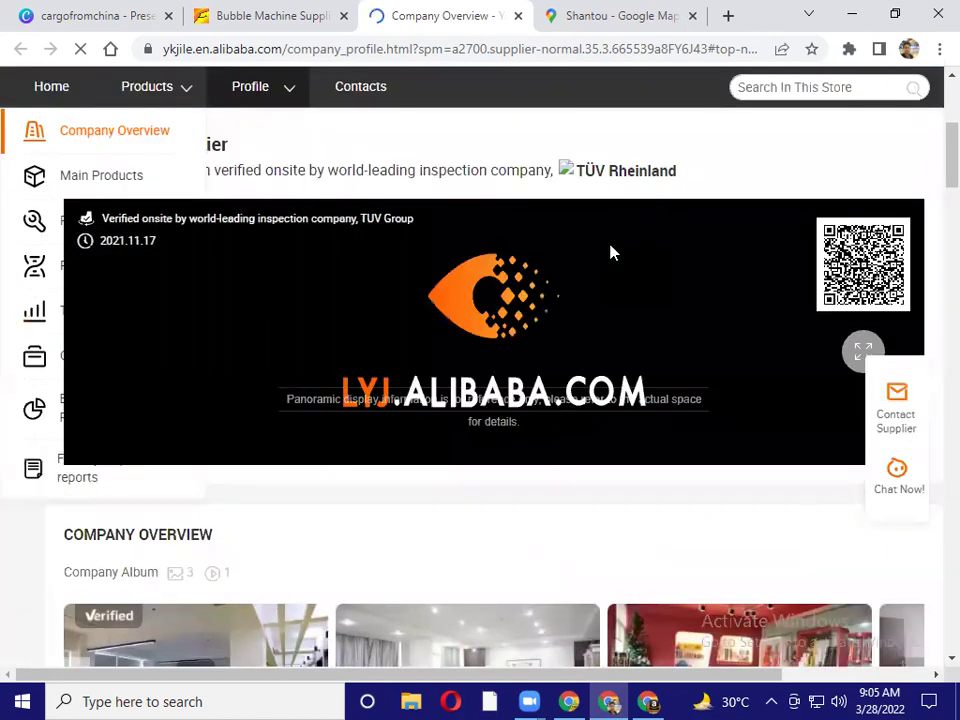
scroll(611, 283, "down", 5)
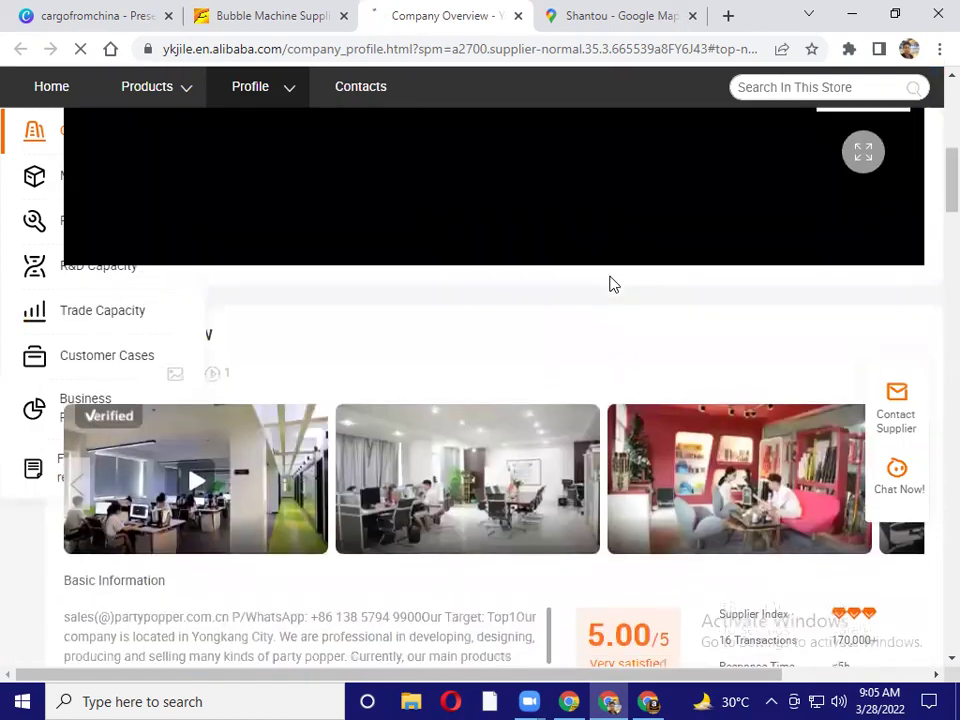
scroll(612, 286, "down", 1)
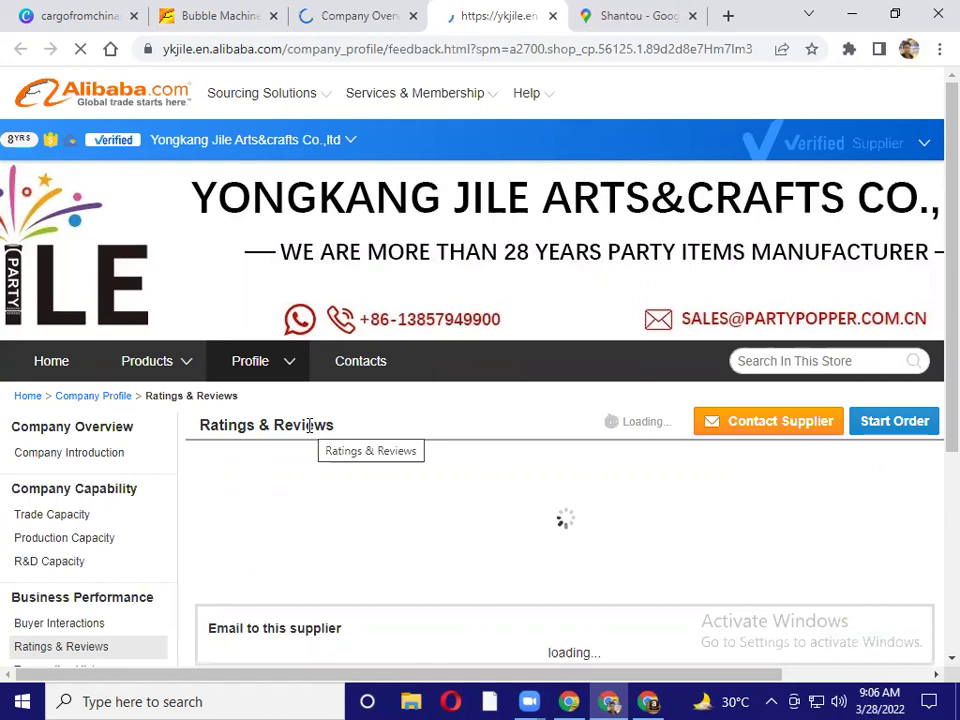
Examine Yongkang Jile's overall ratings and read its buyer reviews, checking each reviewer's country, product, date and comment
scroll(309, 425, "down", 3)
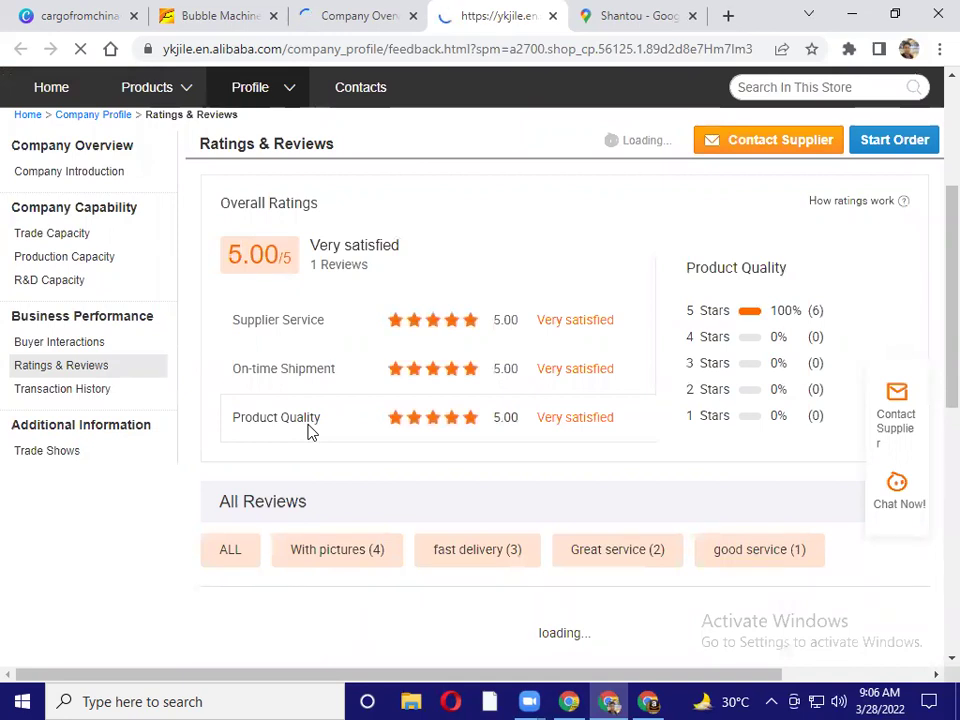
scroll(309, 430, "down", 2)
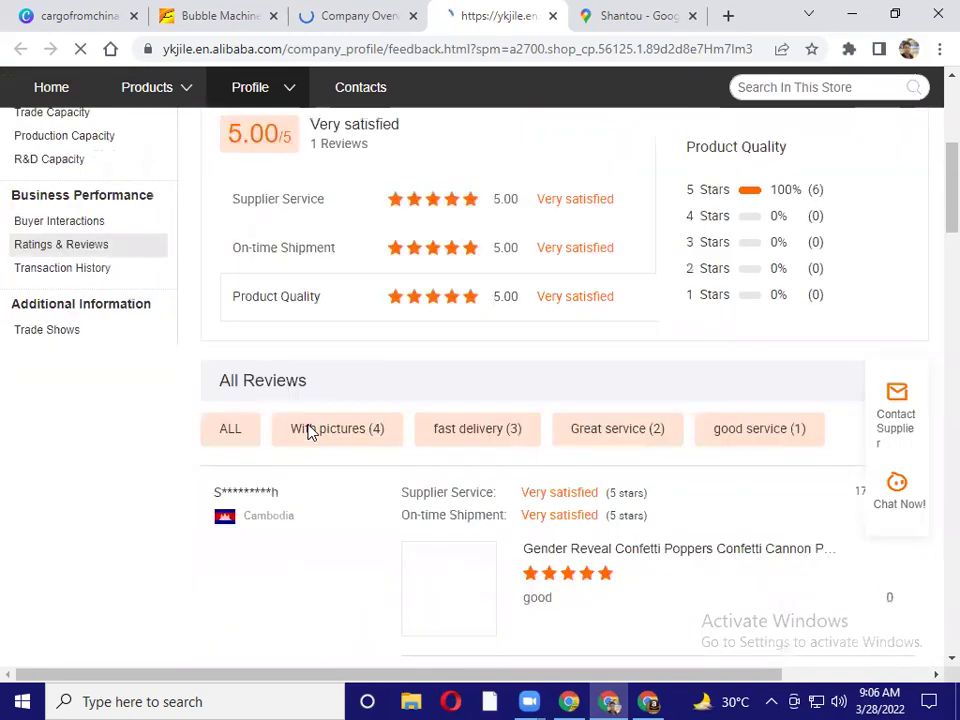
scroll(309, 430, "down", 1)
scroll(309, 430, "down", 1)
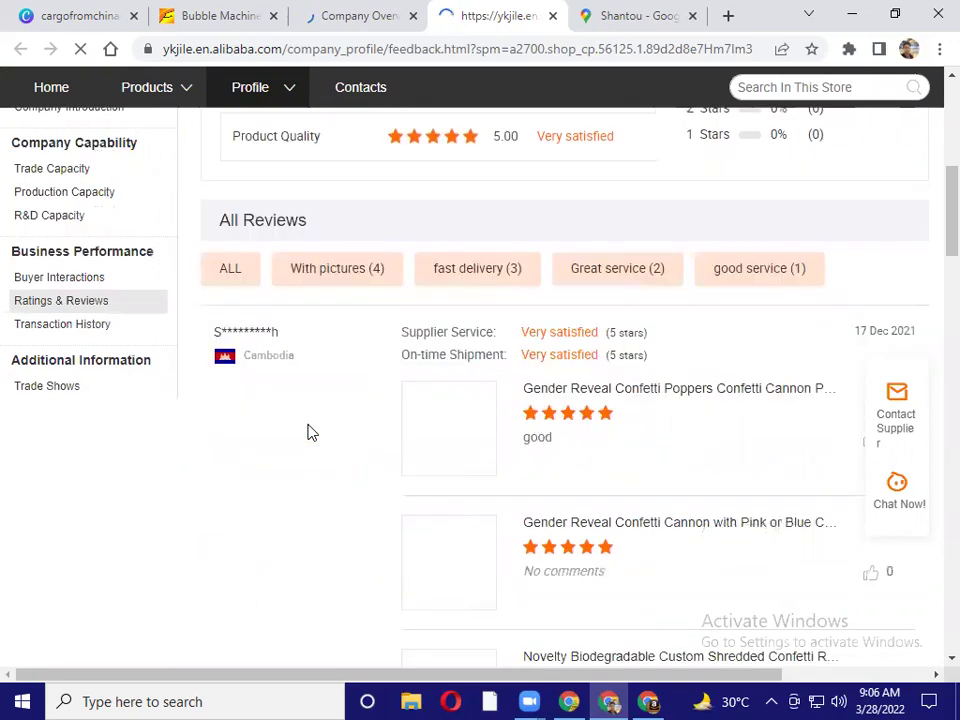
scroll(309, 430, "down", 1)
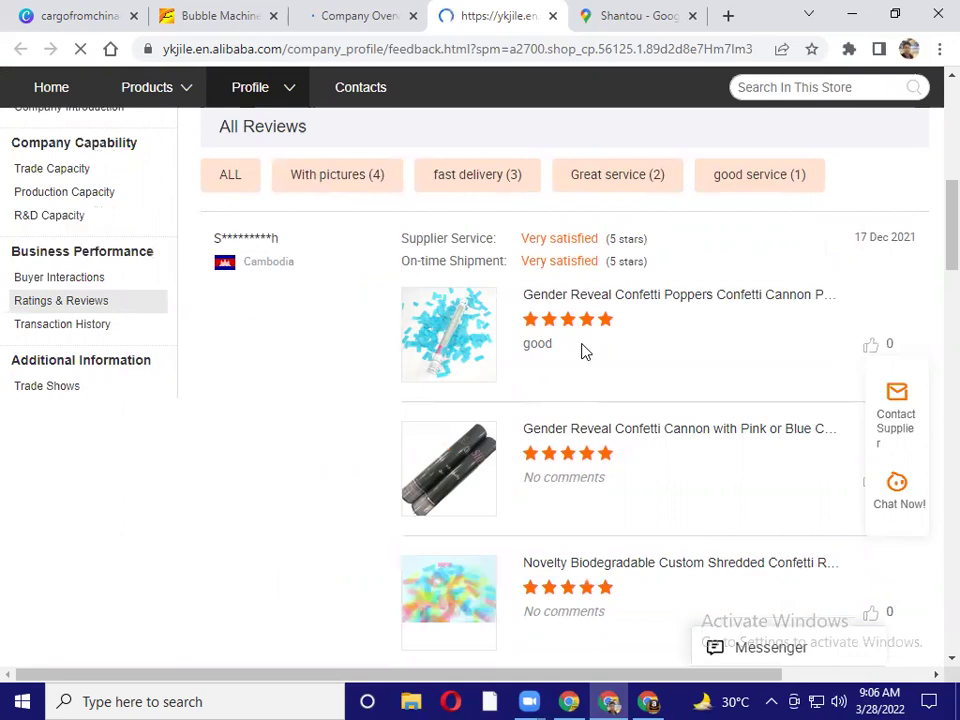
scroll(585, 351, "down", 1)
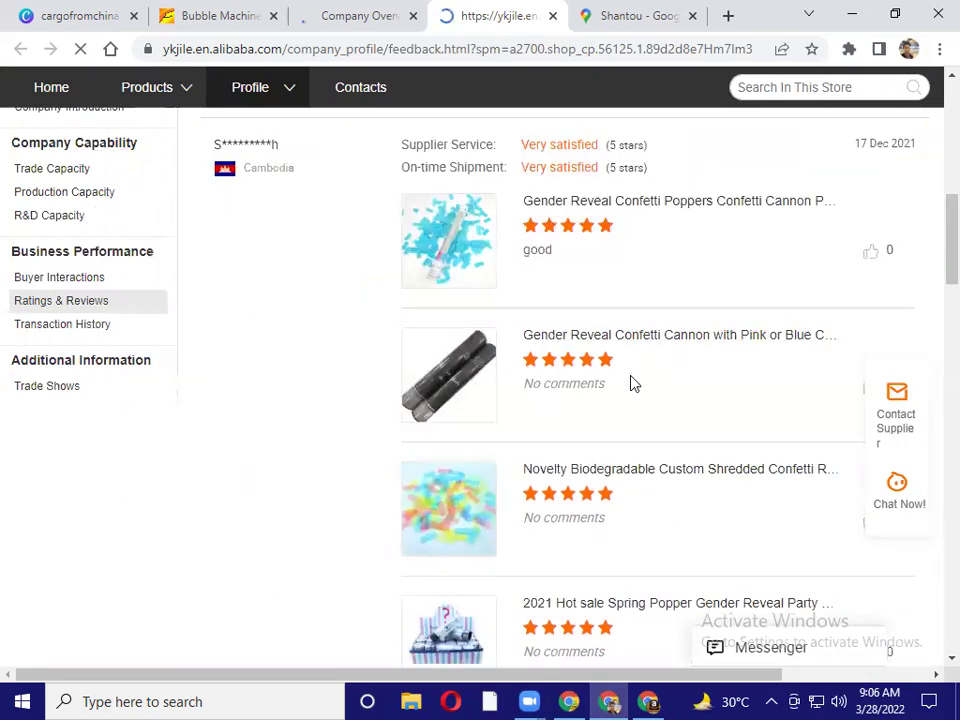
scroll(633, 383, "down", 3)
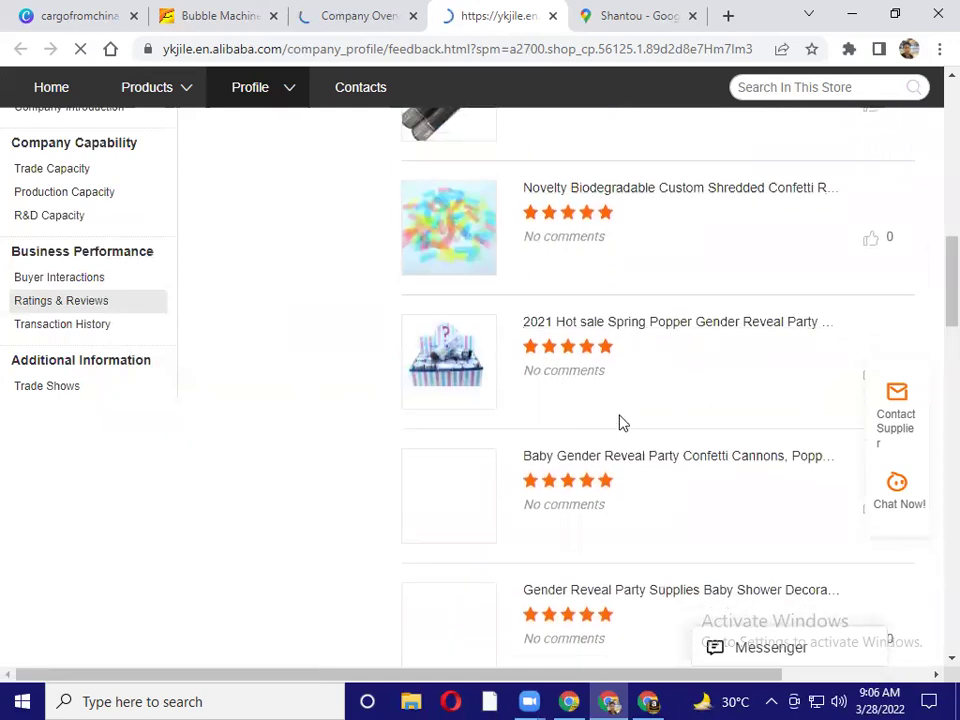
scroll(621, 422, "down", 3)
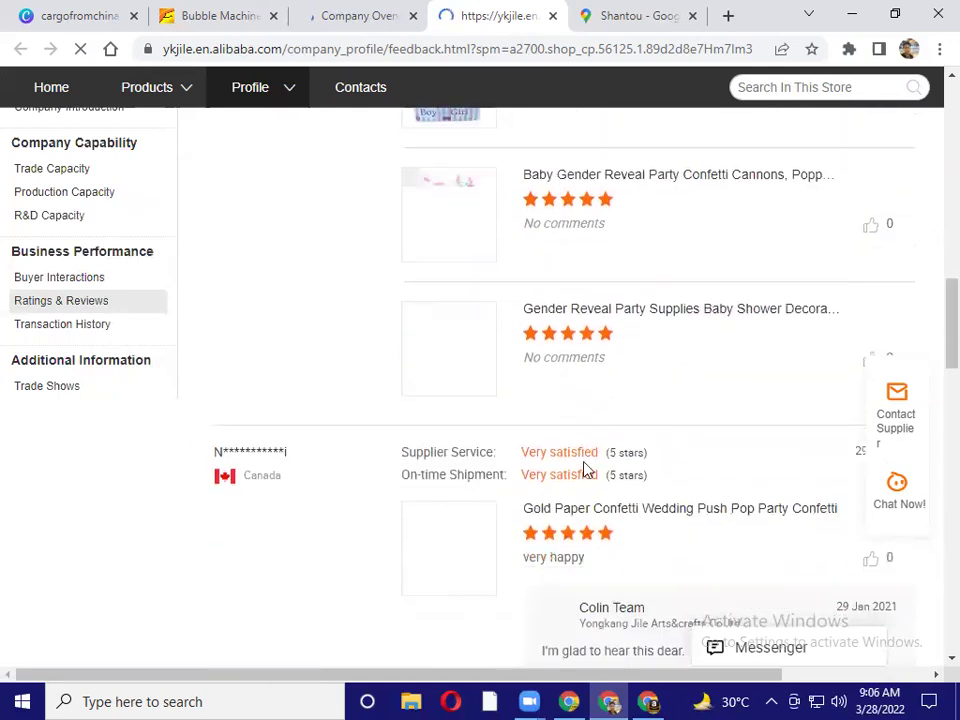
scroll(617, 454, "down", 2)
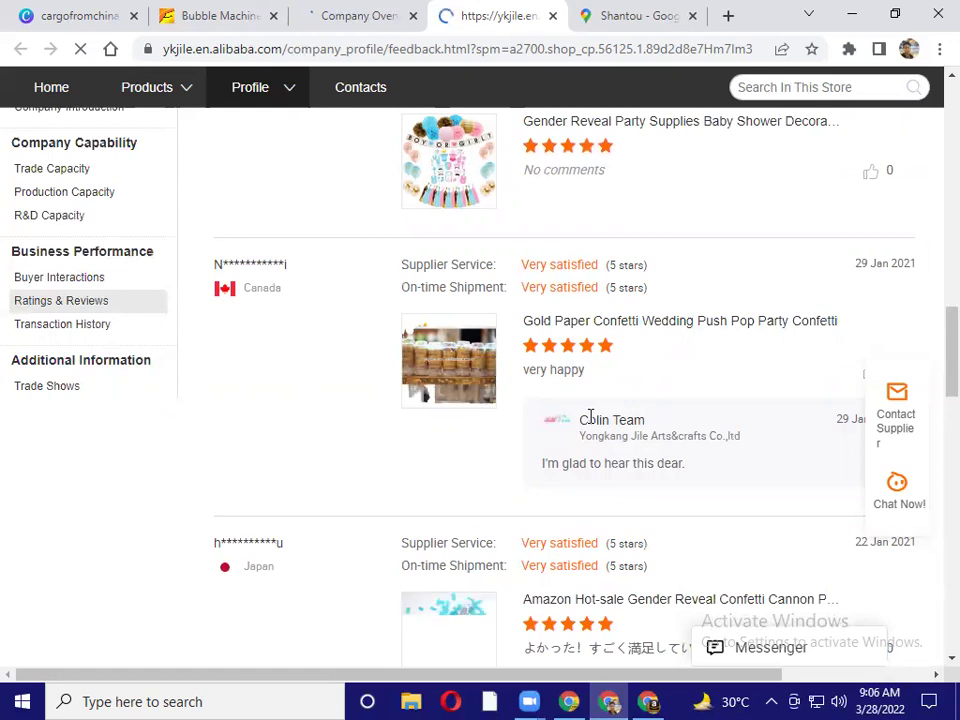
scroll(590, 420, "down", 2)
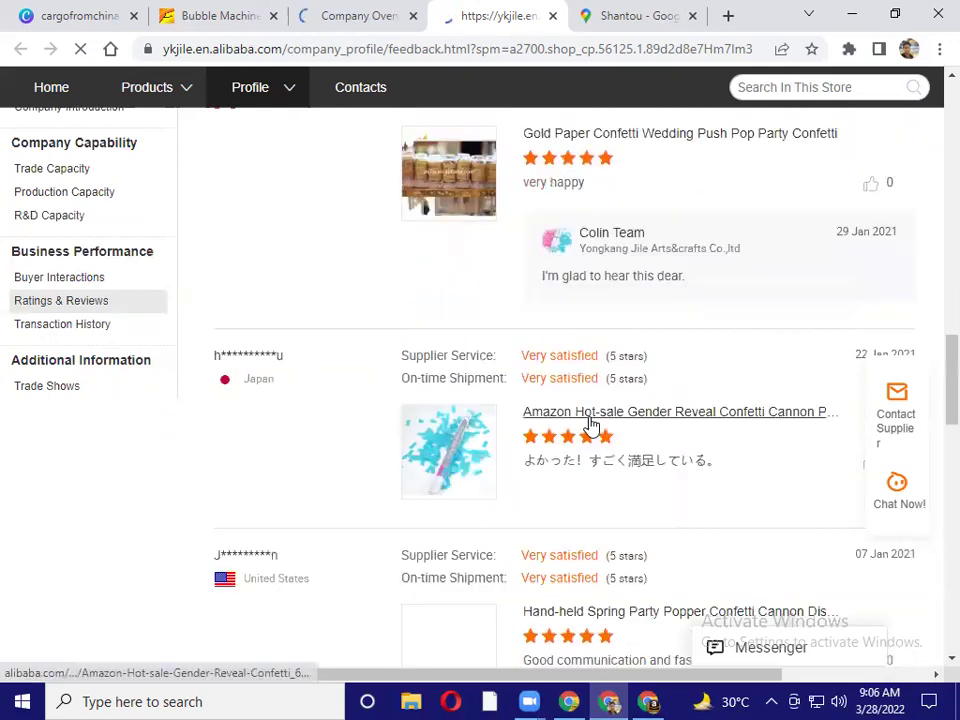
scroll(590, 425, "down", 1)
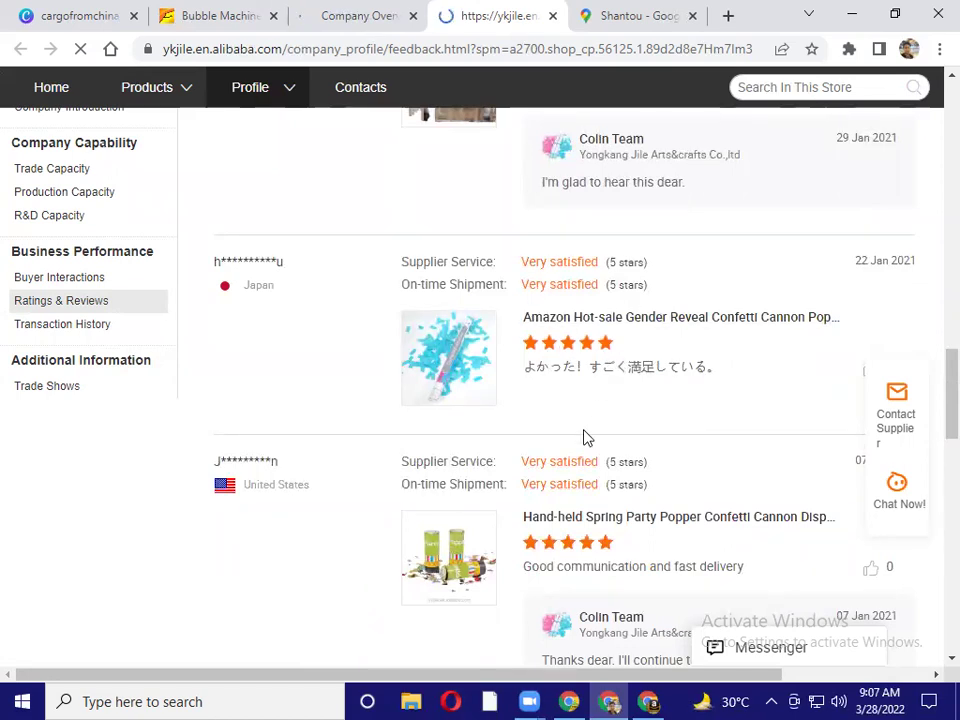
Read Yongkang Jile's remaining January 2021 and December 2020 buyer reviews to the page end, and return to the first reviews
scroll(587, 438, "down", 2)
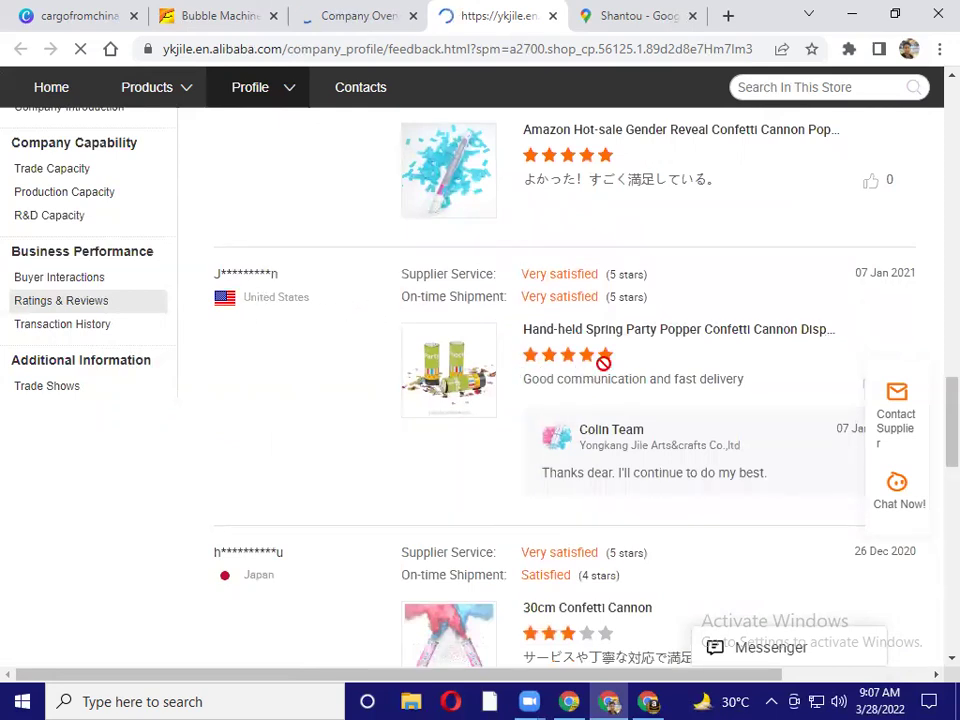
scroll(603, 362, "down", 1)
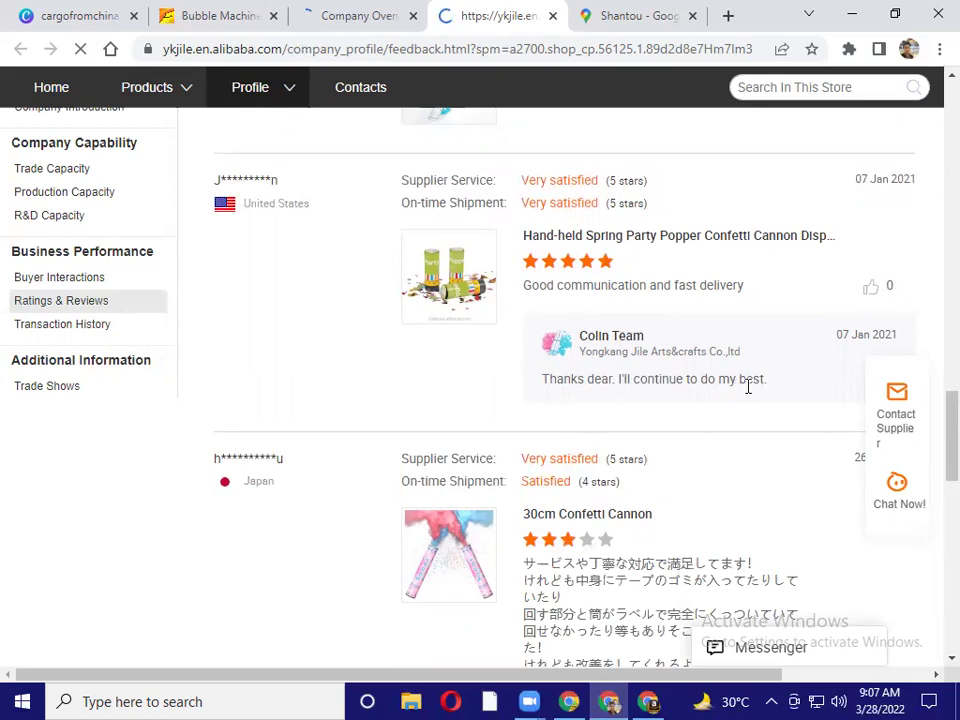
scroll(726, 399, "down", 1)
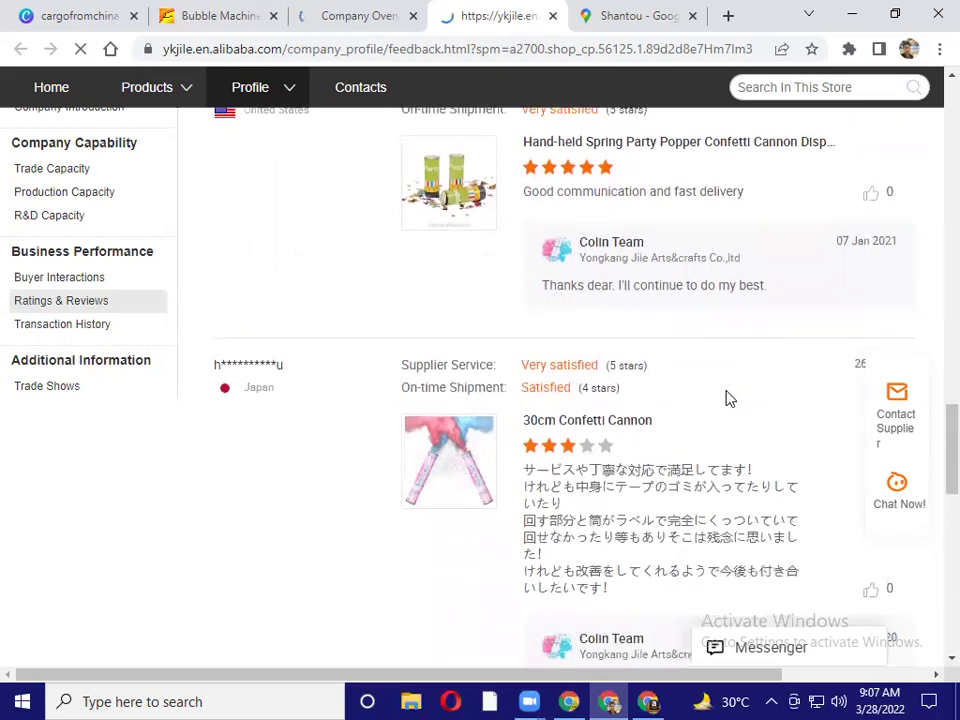
scroll(332, 353, "down", 1)
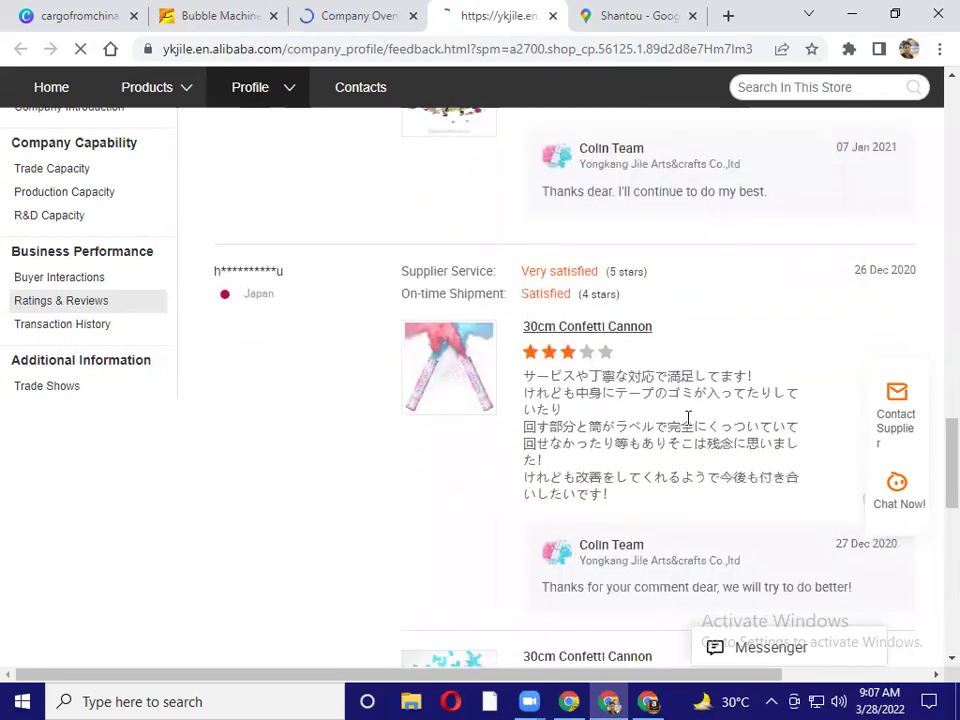
scroll(636, 381, "down", 4)
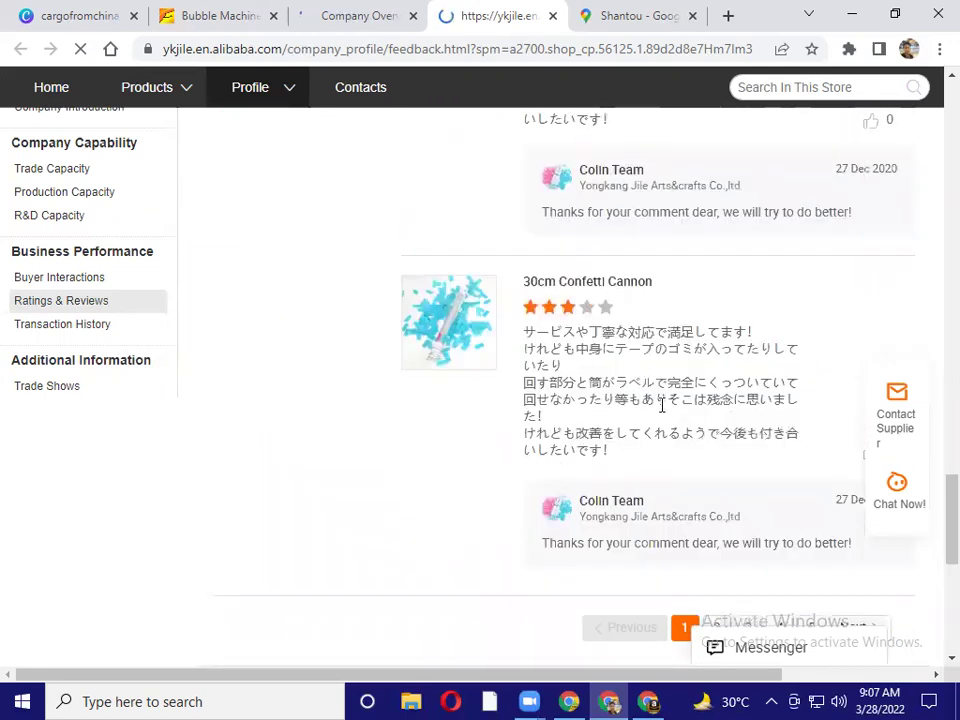
scroll(658, 405, "down", 4)
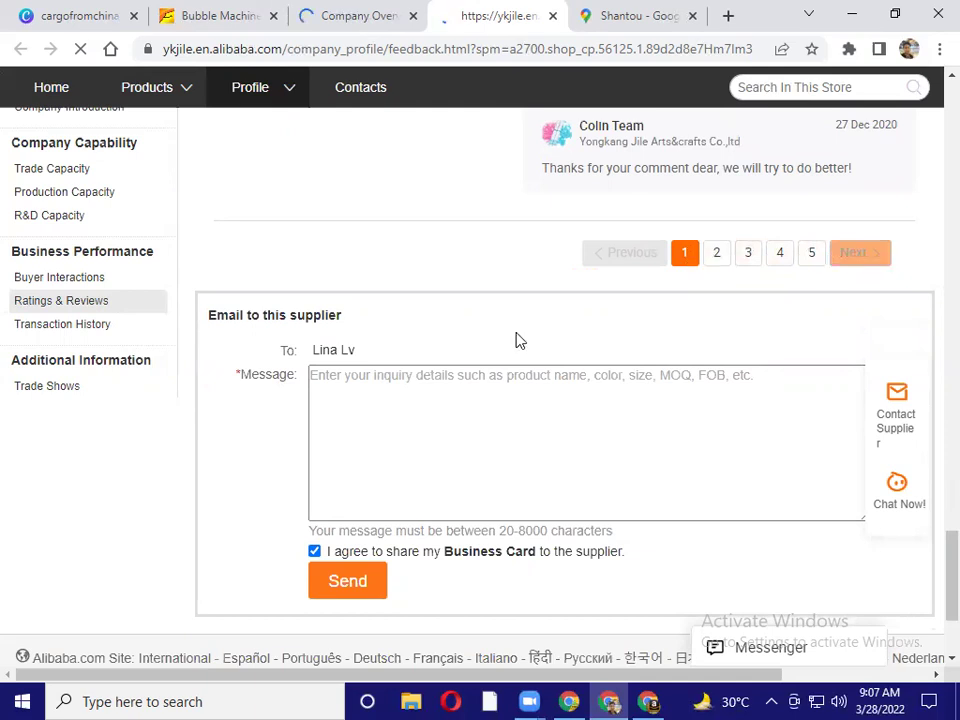
scroll(519, 340, "up", 5)
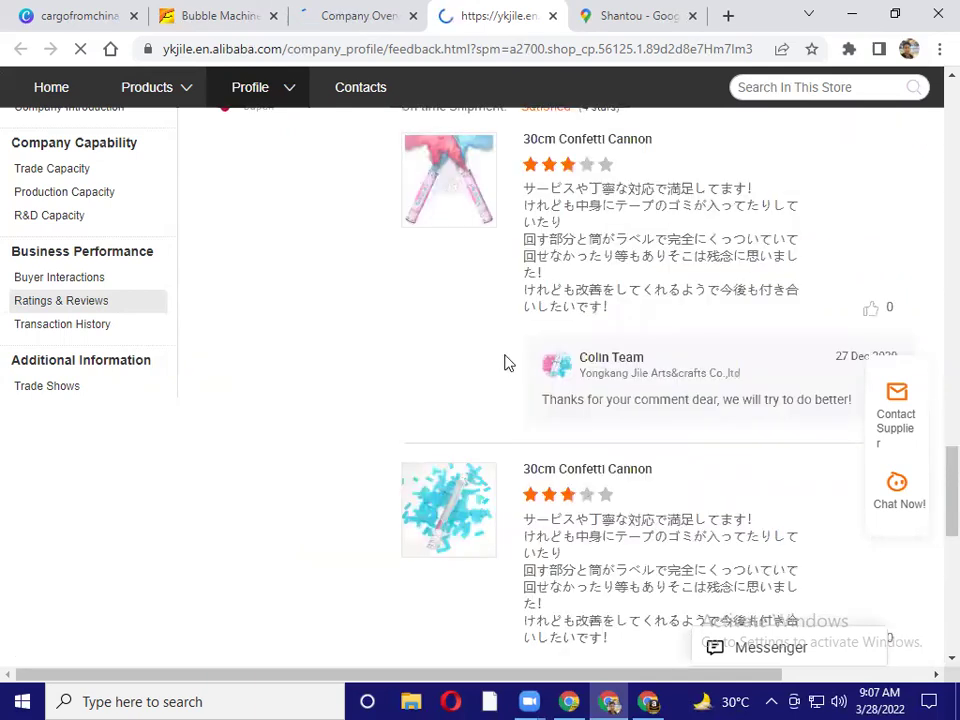
scroll(508, 363, "up", 5)
scroll(505, 362, "up", 5)
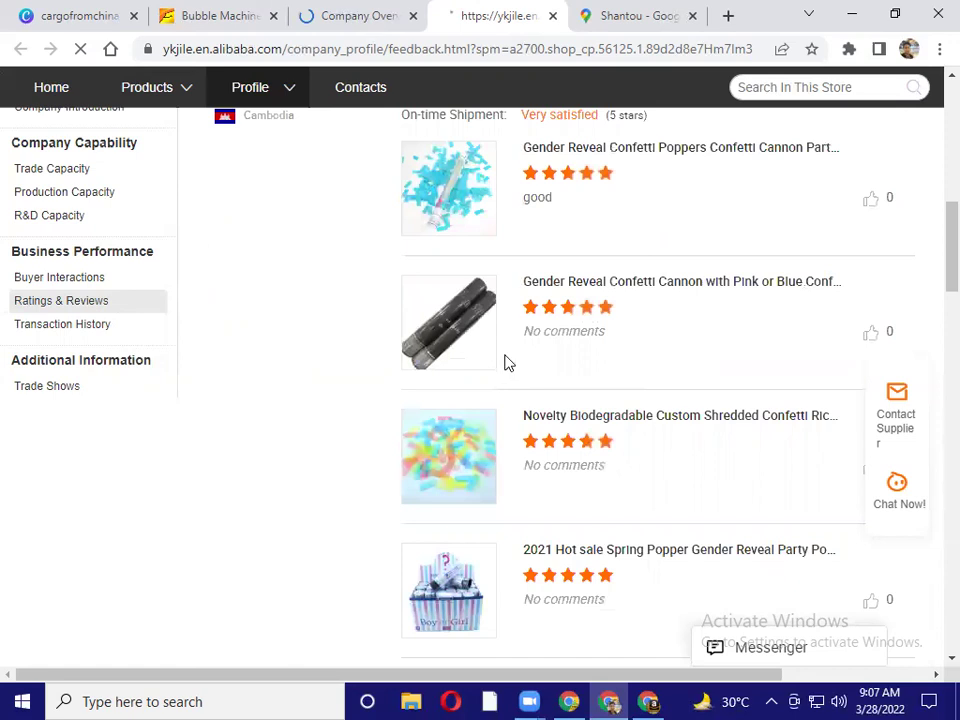
scroll(505, 362, "up", 3)
scroll(506, 362, "down", 1)
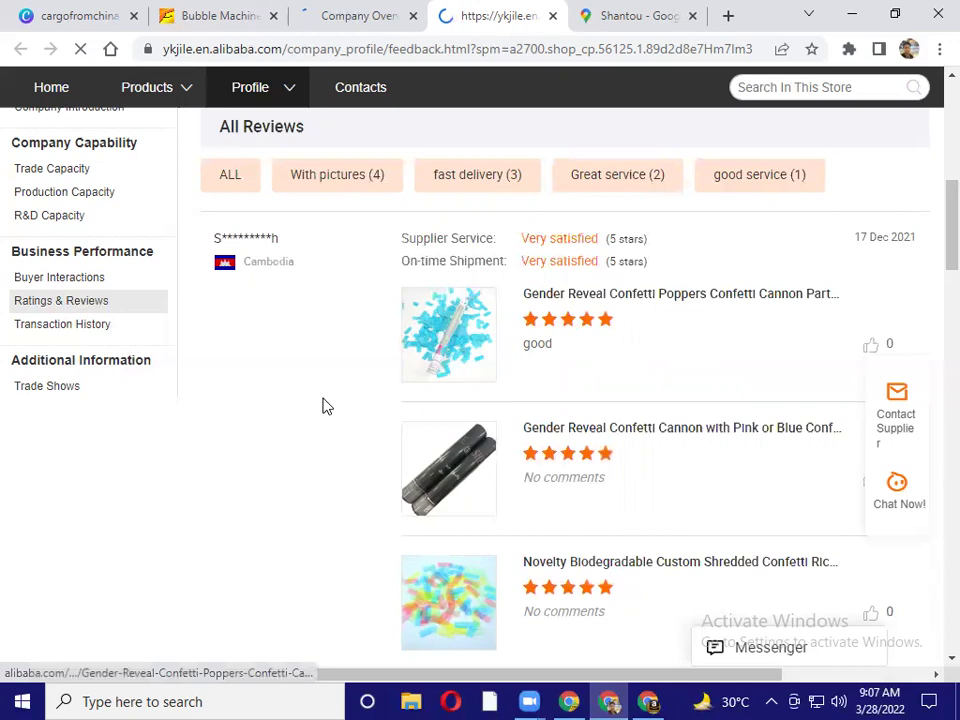
Go through the first page of buyer reviews once more, comparing star ratings, service and shipment scores, comments and supplier replies
scroll(440, 400, "down", 1)
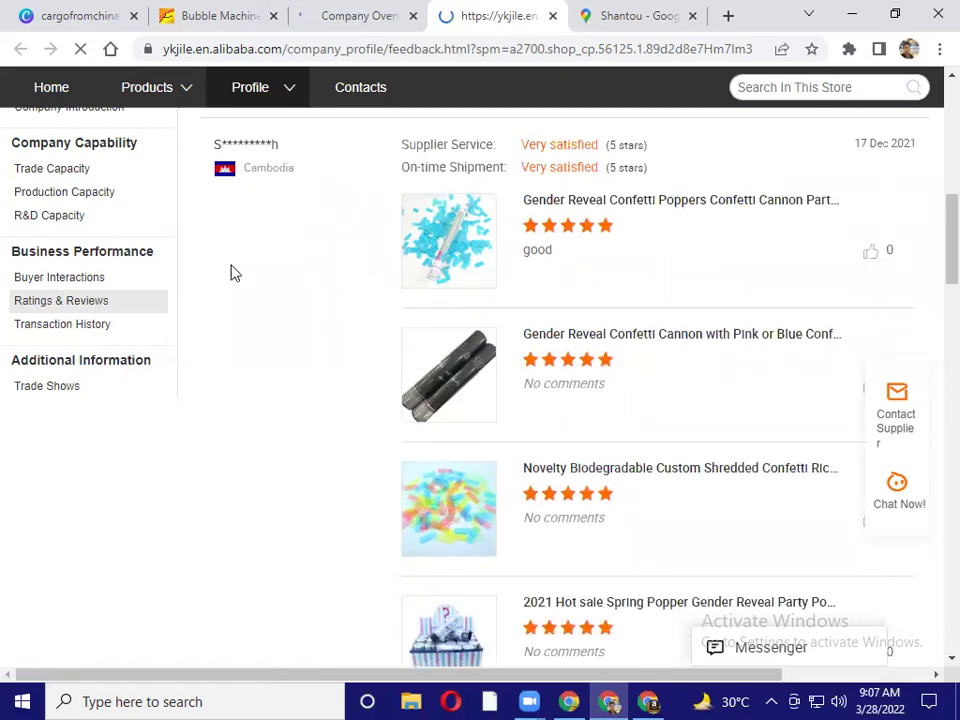
scroll(480, 360, "down", 2)
scroll(360, 450, "down", 3)
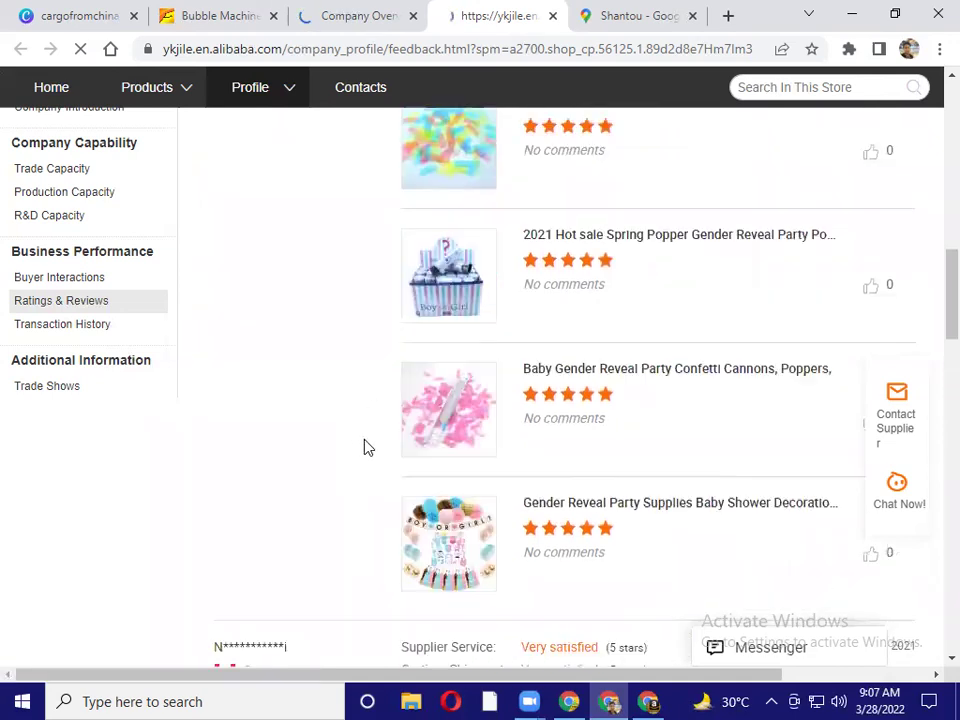
scroll(395, 480, "down", 2)
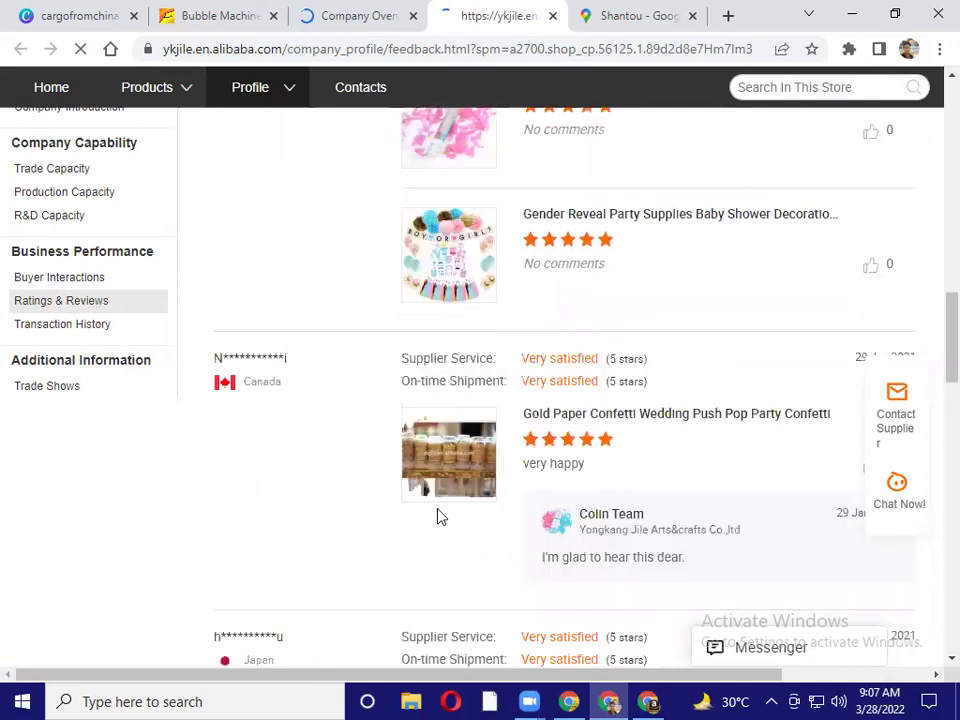
scroll(439, 516, "down", 2)
scroll(437, 516, "down", 2)
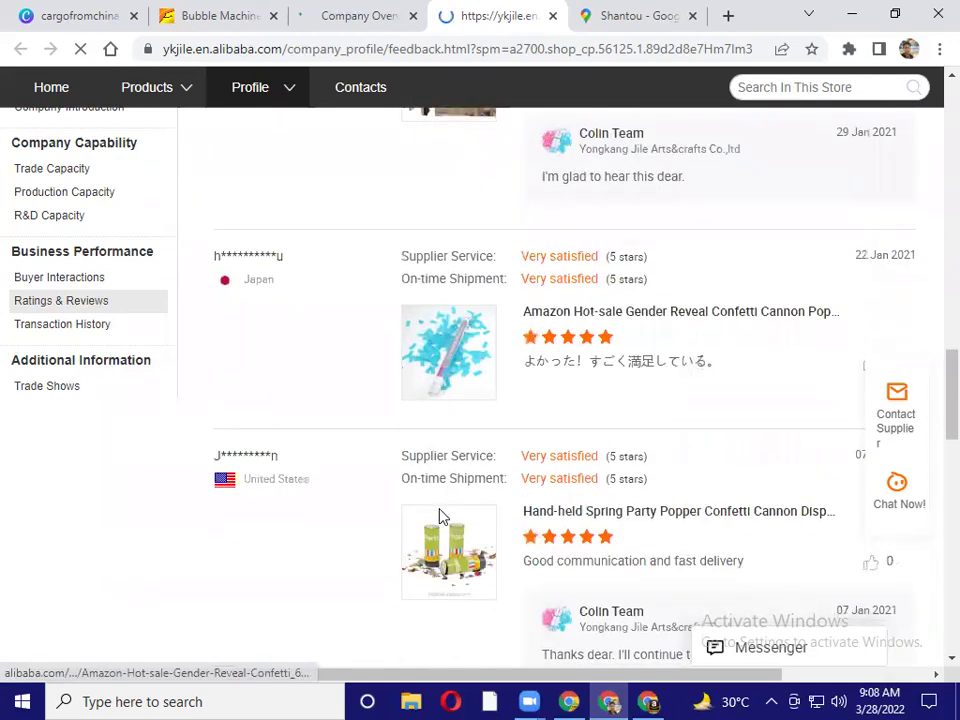
scroll(439, 516, "down", 2)
scroll(443, 516, "down", 3)
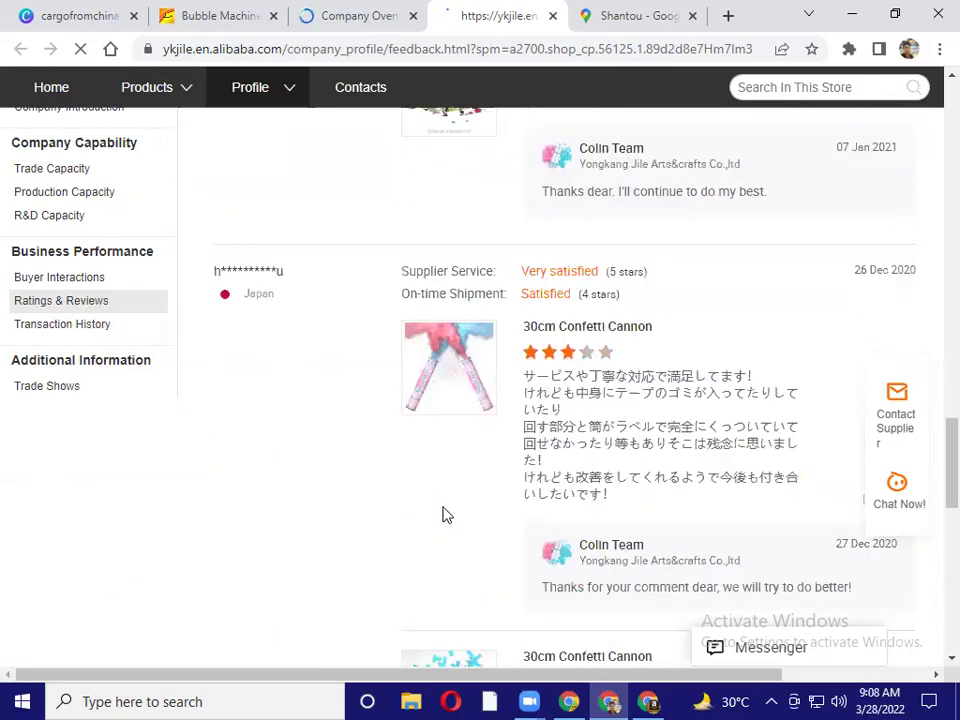
scroll(445, 515, "down", 2)
scroll(443, 514, "down", 4)
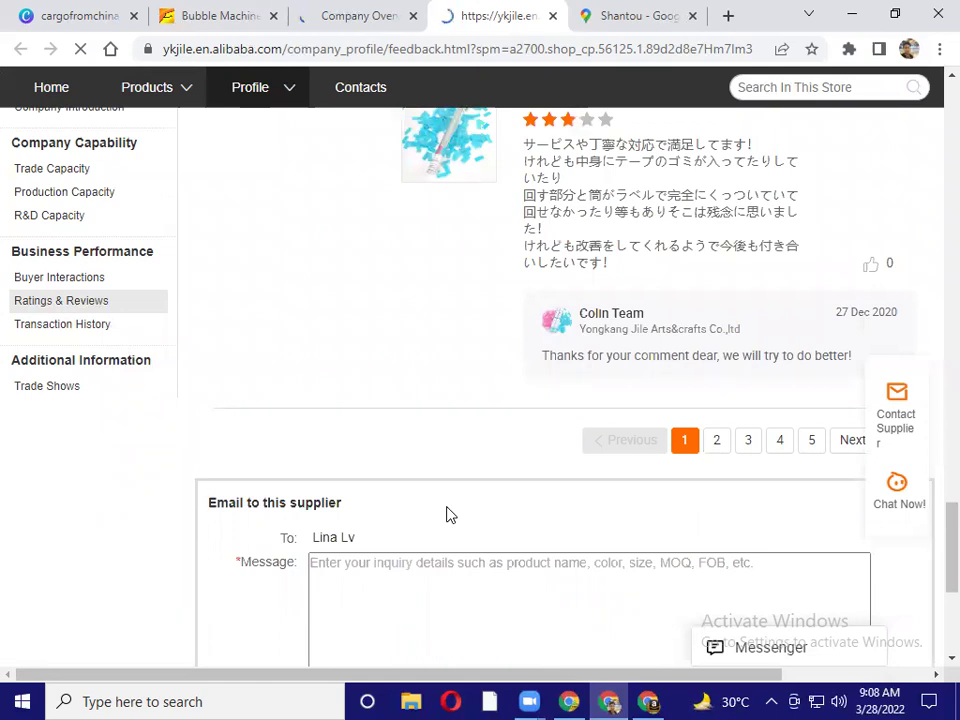
scroll(447, 515, "up", 2)
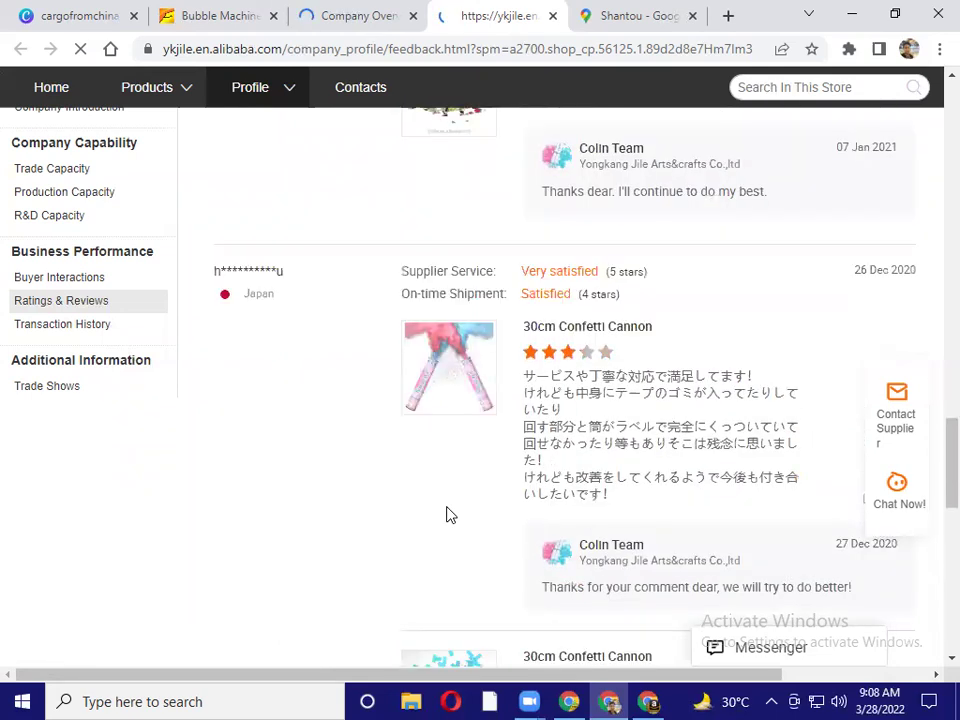
scroll(447, 515, "up", 5)
scroll(447, 515, "up", 10)
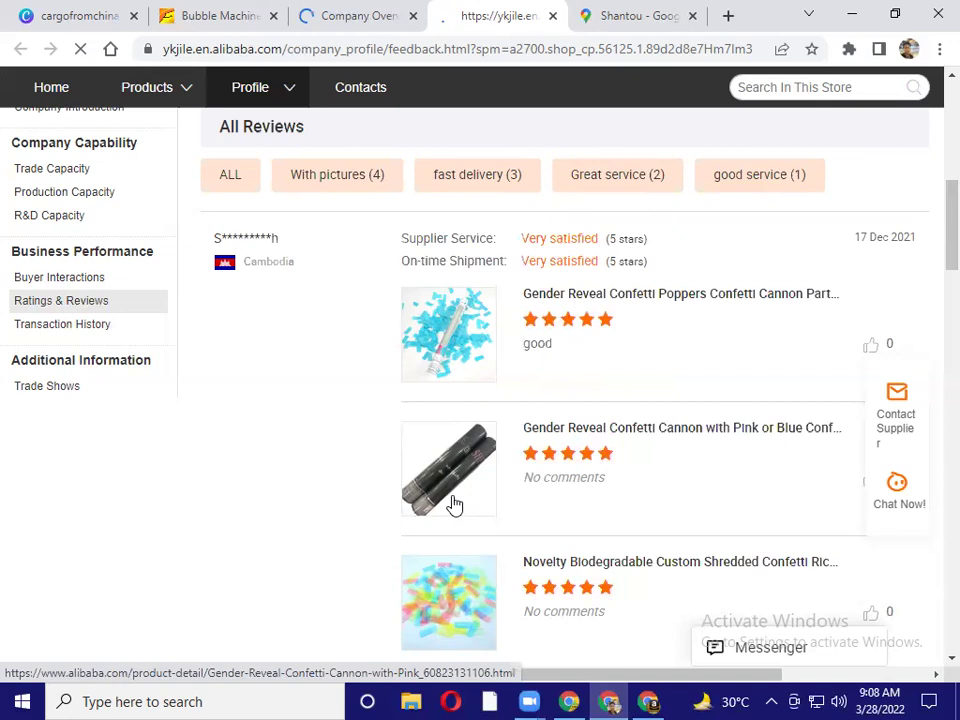
Revisit Yongkang Jile's company overview, and review the filtered bubble machine supplier list again in its browser tab
left_click(330, 10)
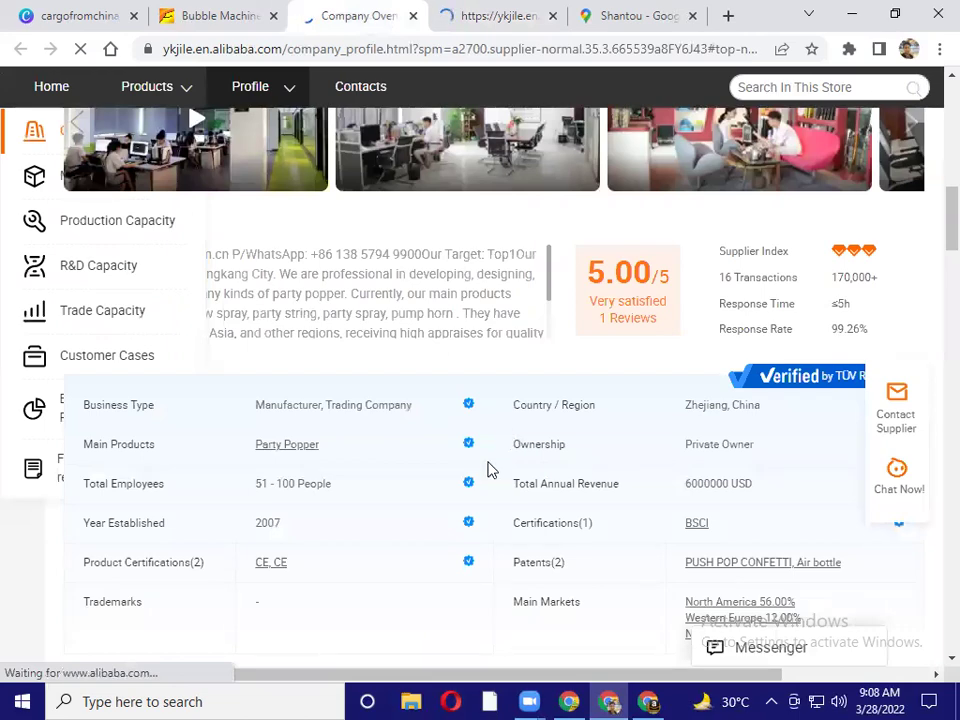
scroll(450, 485, "up", 10)
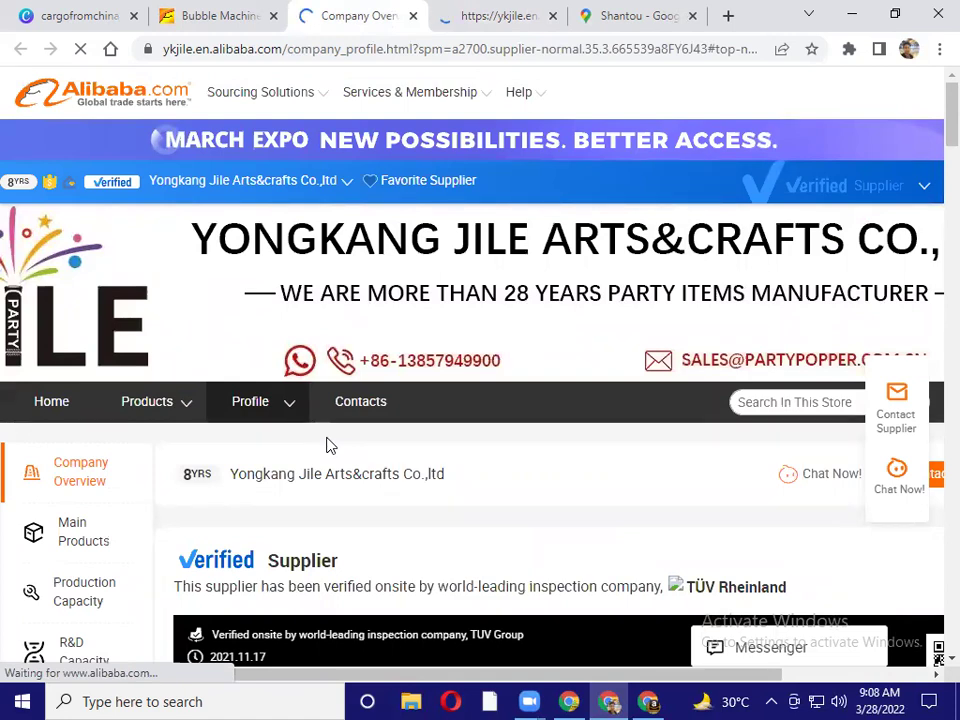
left_click(221, 12)
scroll(340, 272, "up", 5)
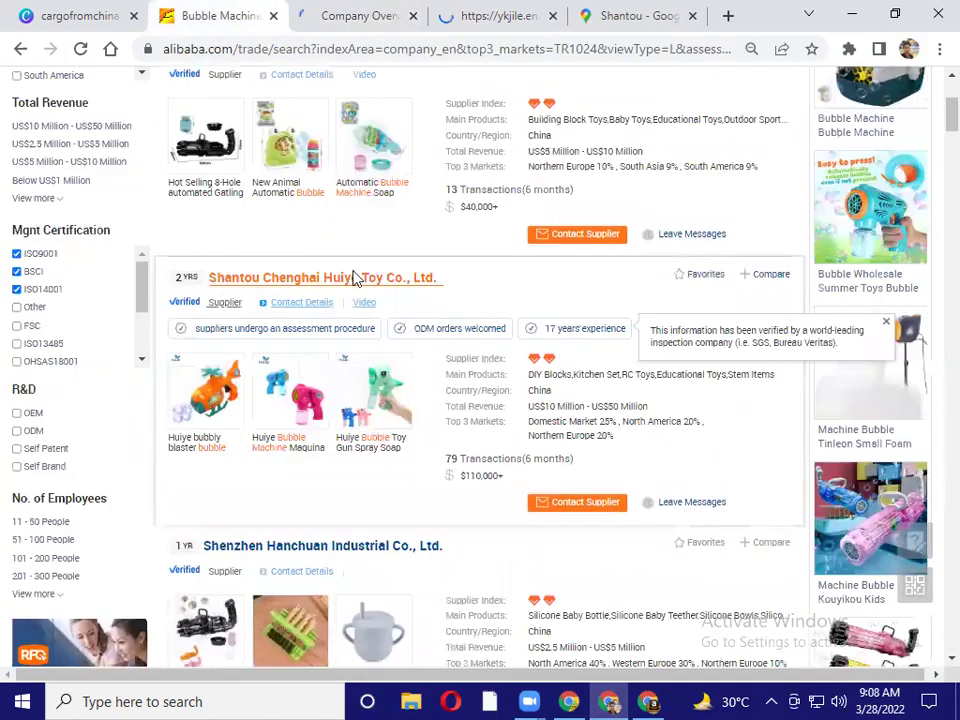
scroll(150, 251, "up", 2)
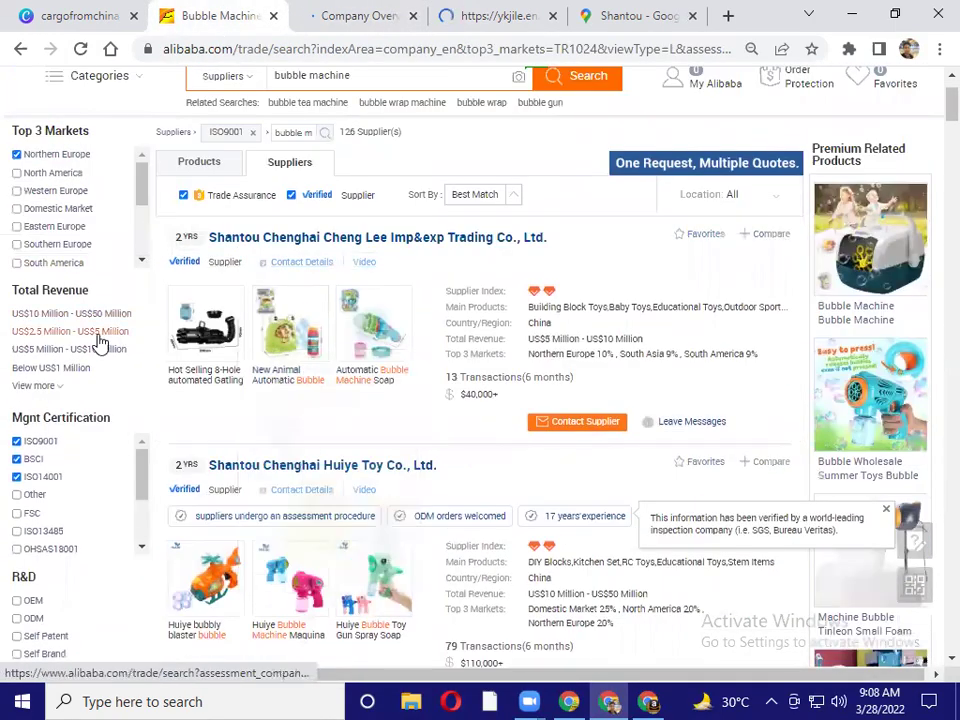
scroll(150, 385, "down", 3)
scroll(464, 347, "down", 1)
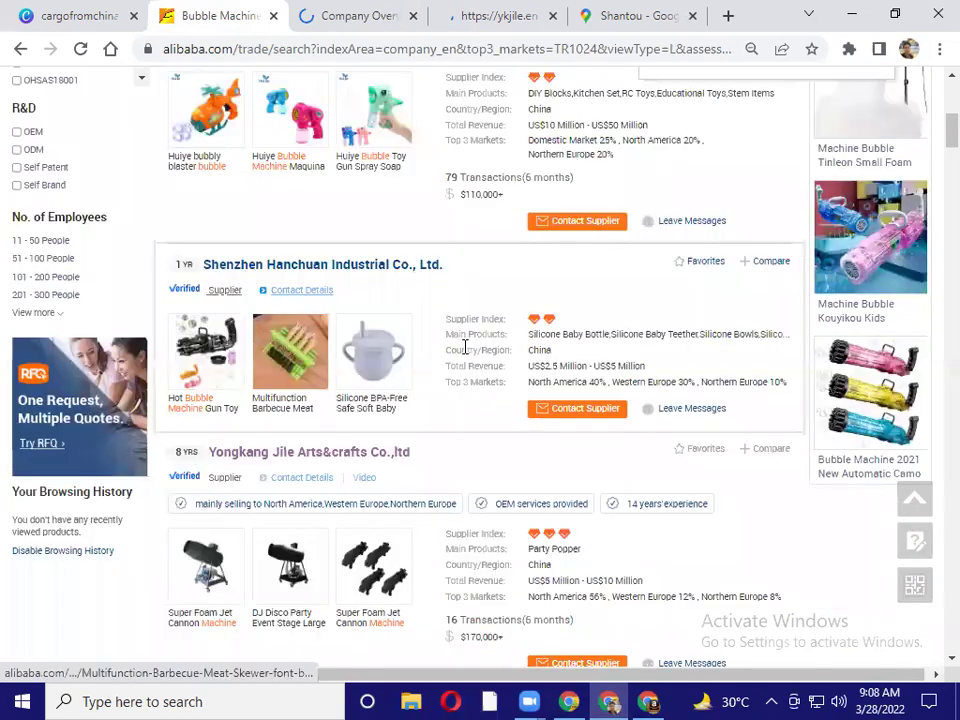
scroll(450, 437, "up", 6)
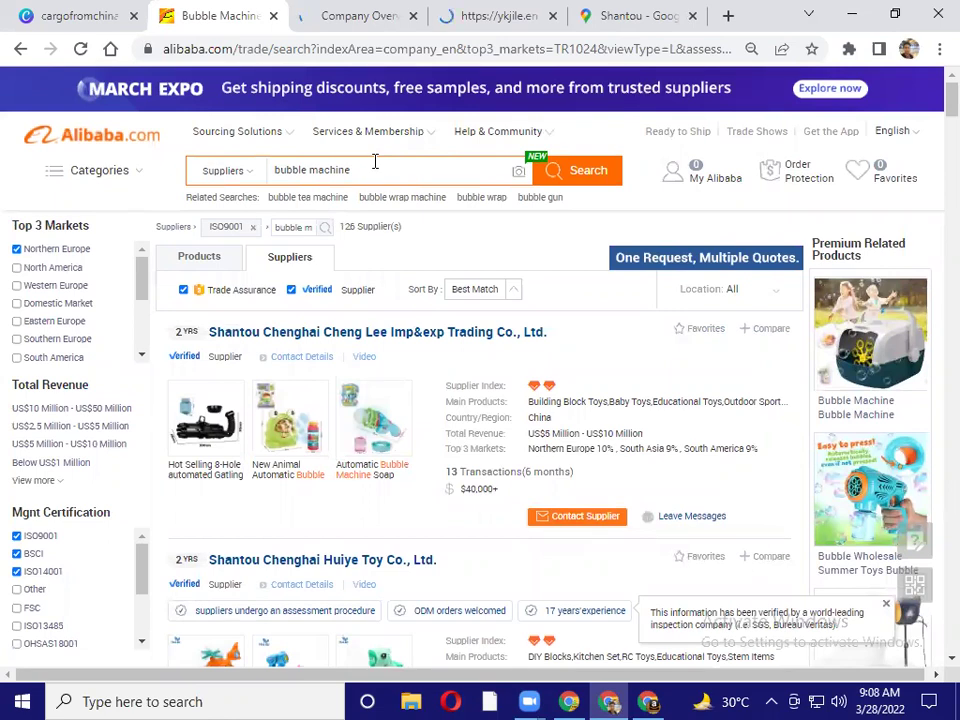
Switch to the Assignment sheet for PL 2022 in Google Sheets and open Sheet21 with the pre-launch expenses
left_click(572, 701)
left_click(441, 16)
left_click(441, 16)
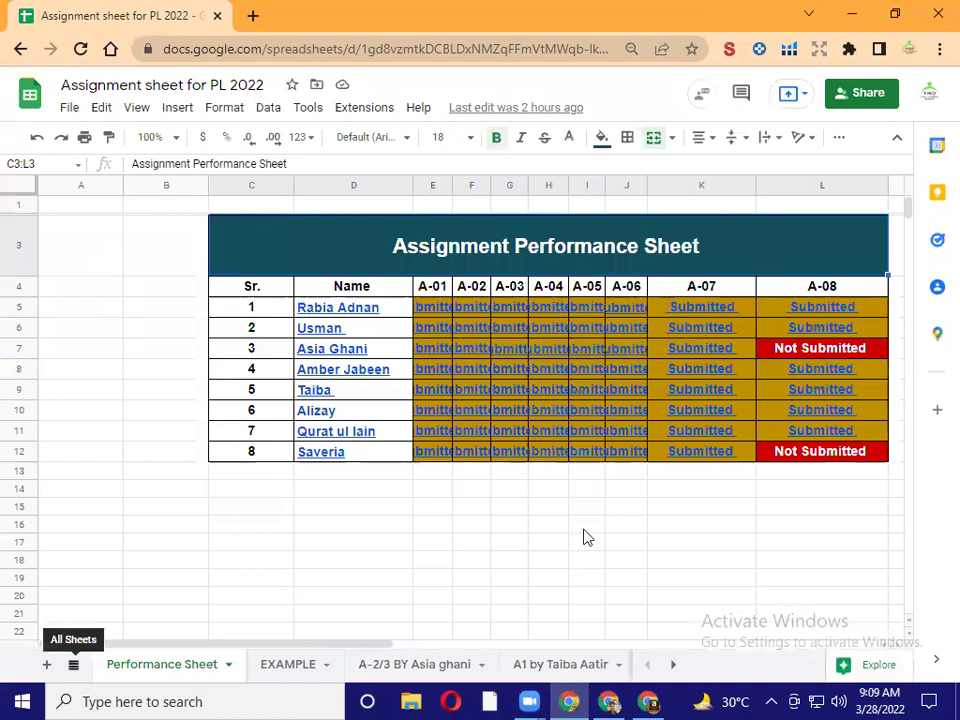
left_click(73, 664)
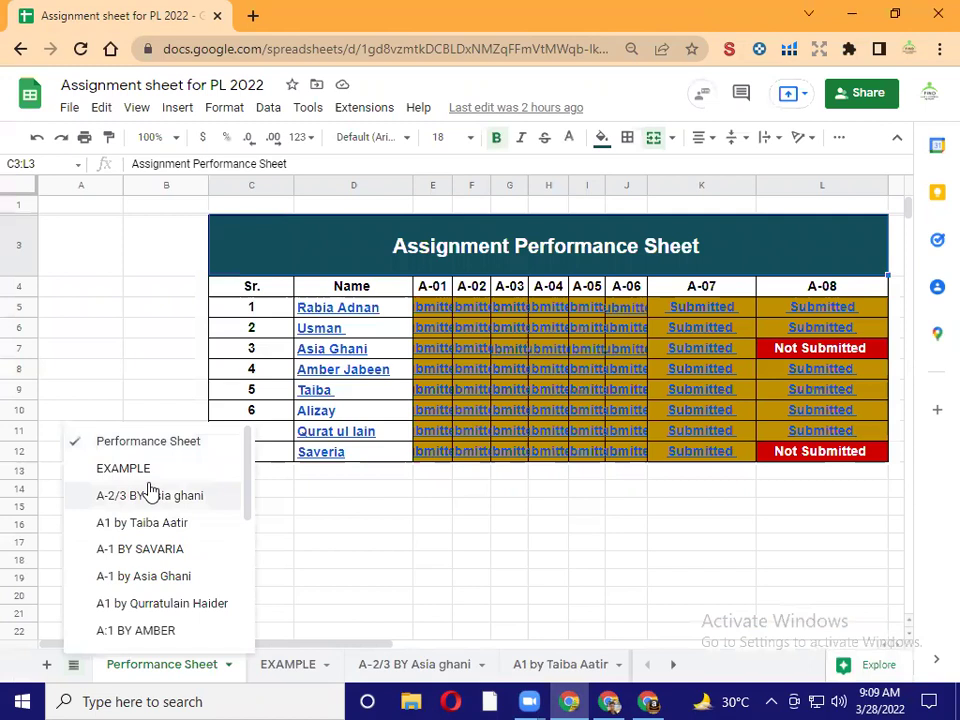
scroll(118, 491, "down", 2)
scroll(176, 547, "down", 2)
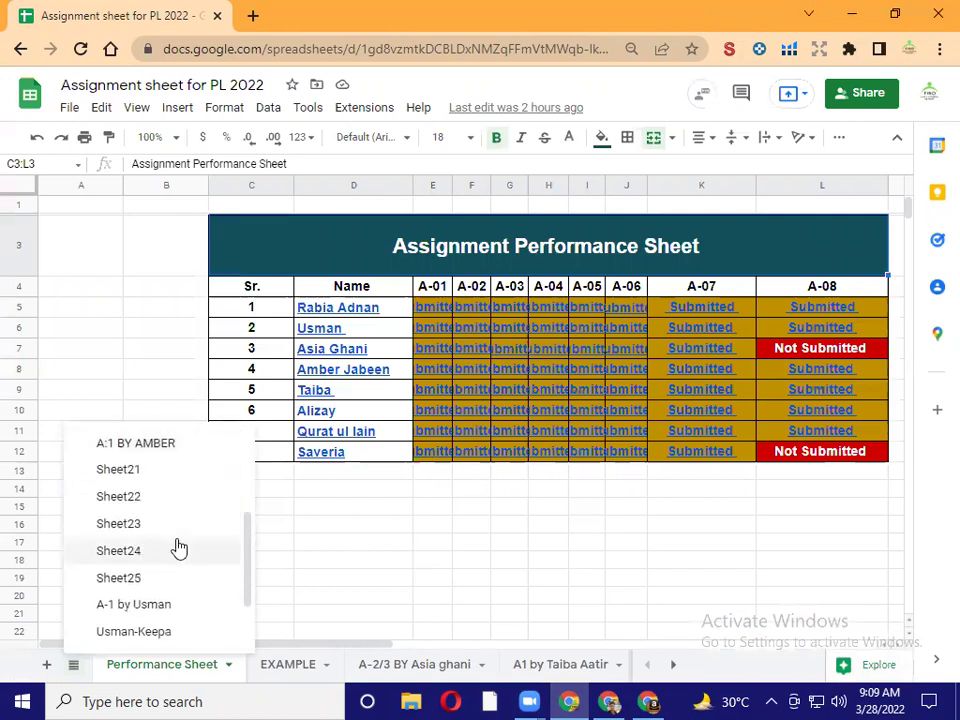
left_click(175, 482)
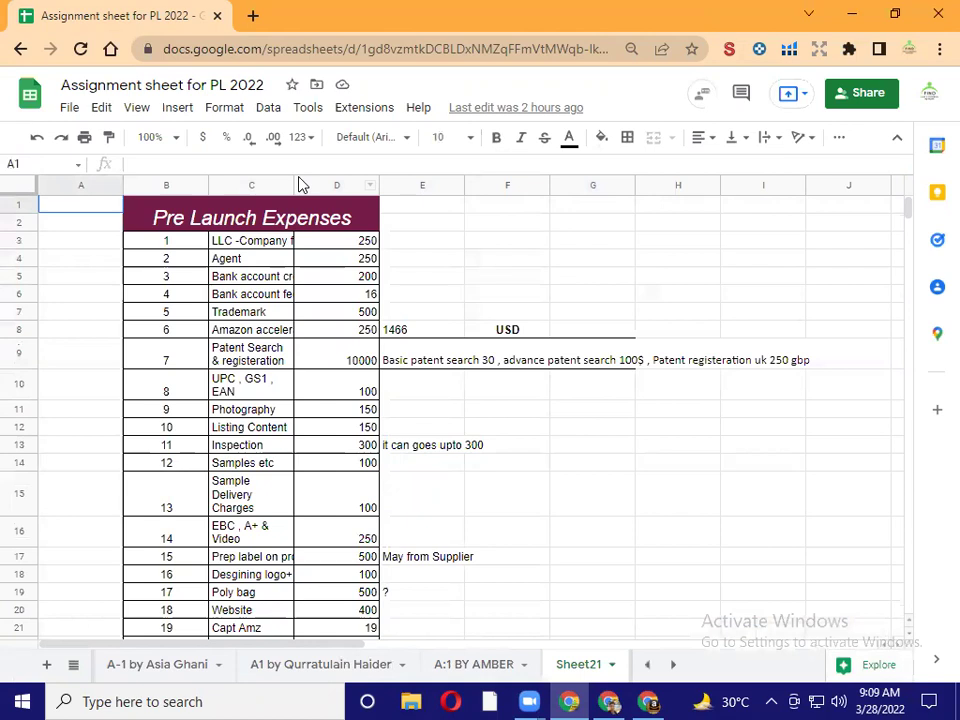
Widen column C of the Pre Launch Expenses table until every expense name fits on one line
left_click_drag(292, 179, 443, 181)
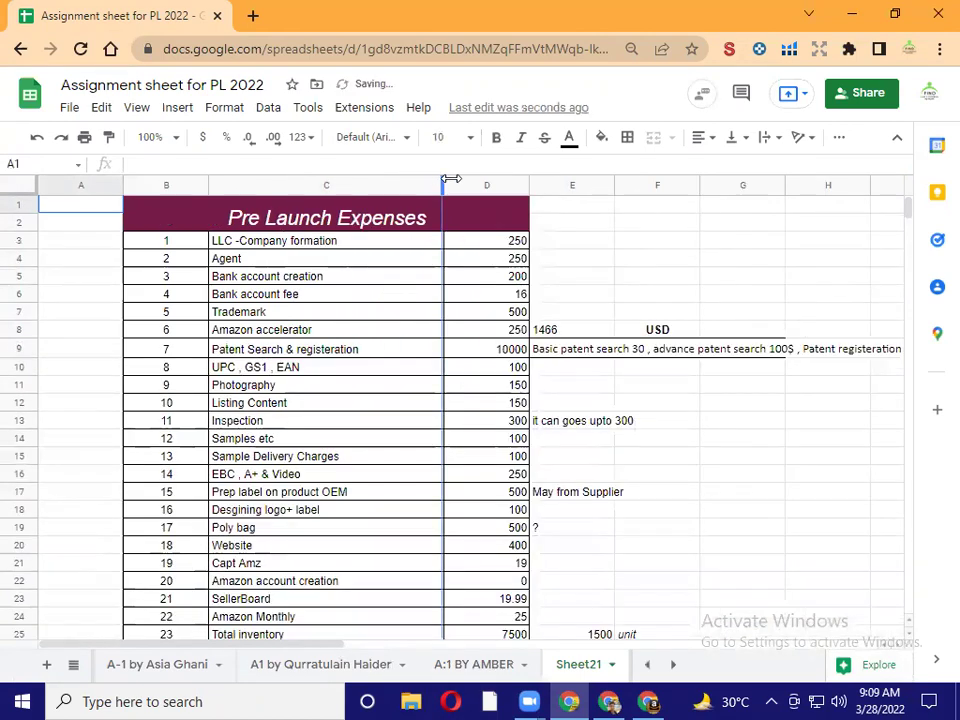
left_click_drag(517, 180, 520, 182)
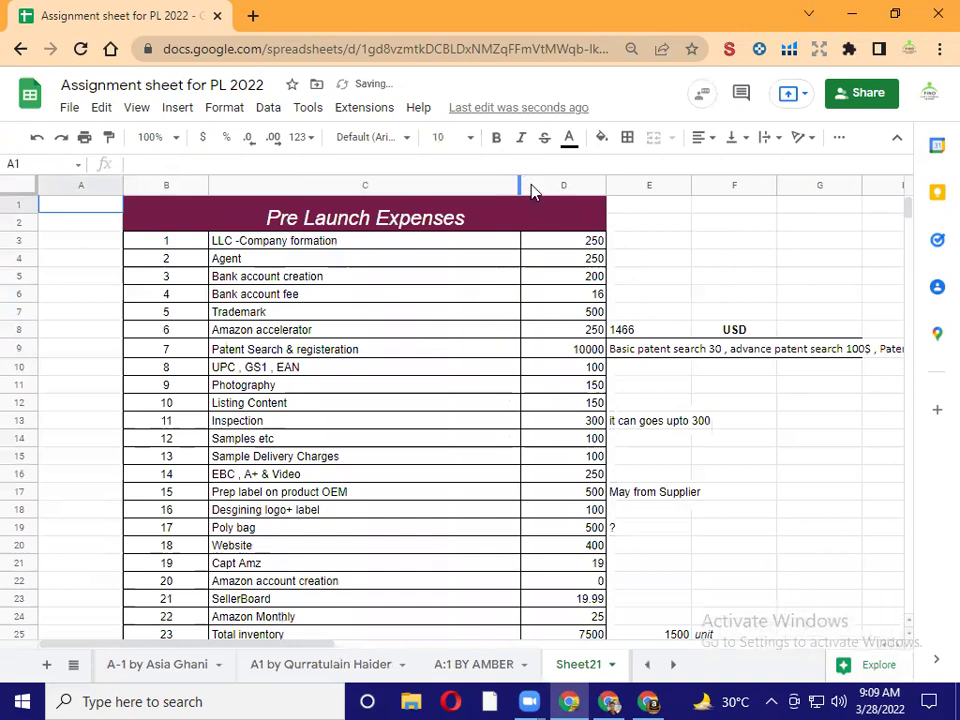
left_click(634, 210)
Examine the pre-launch expense items, their amounts and side notes down to the sum row
scroll(612, 335, "down", 5)
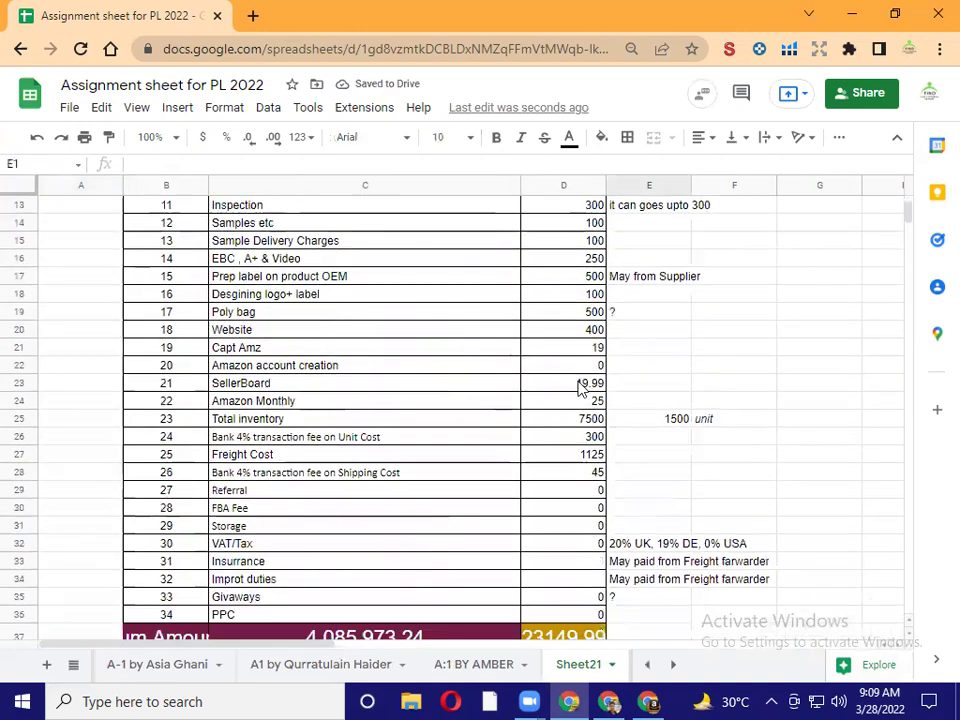
scroll(562, 418, "up", 3)
scroll(562, 418, "down", 2)
scroll(562, 418, "up", 4)
scroll(562, 418, "down", 3)
scroll(562, 418, "down", 2)
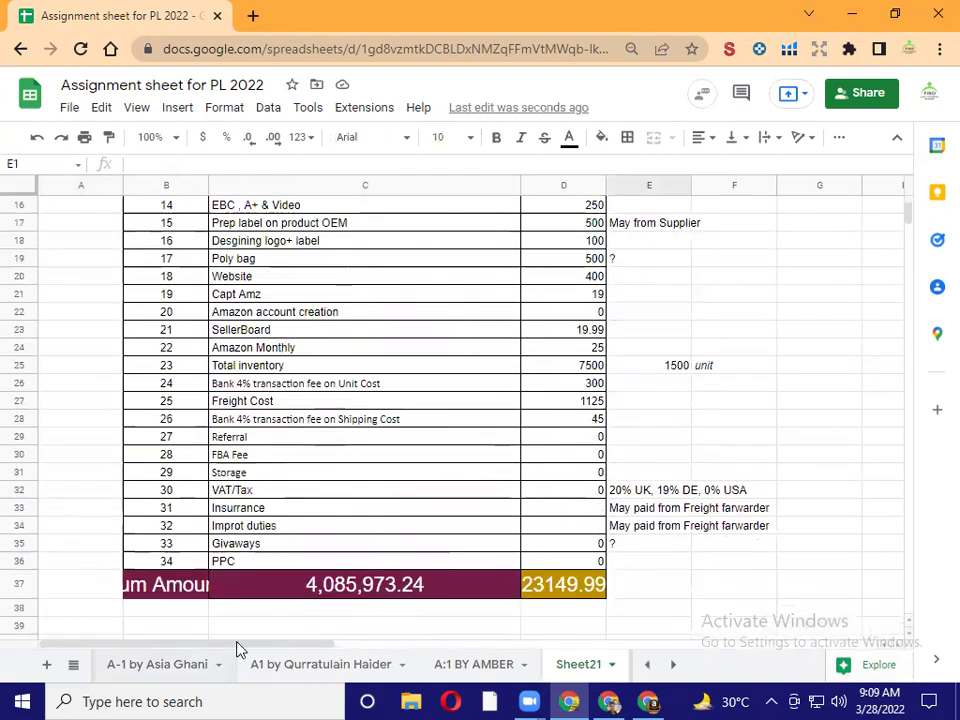
Open Sheet22 and select the Freight Calculation title
left_click(73, 664)
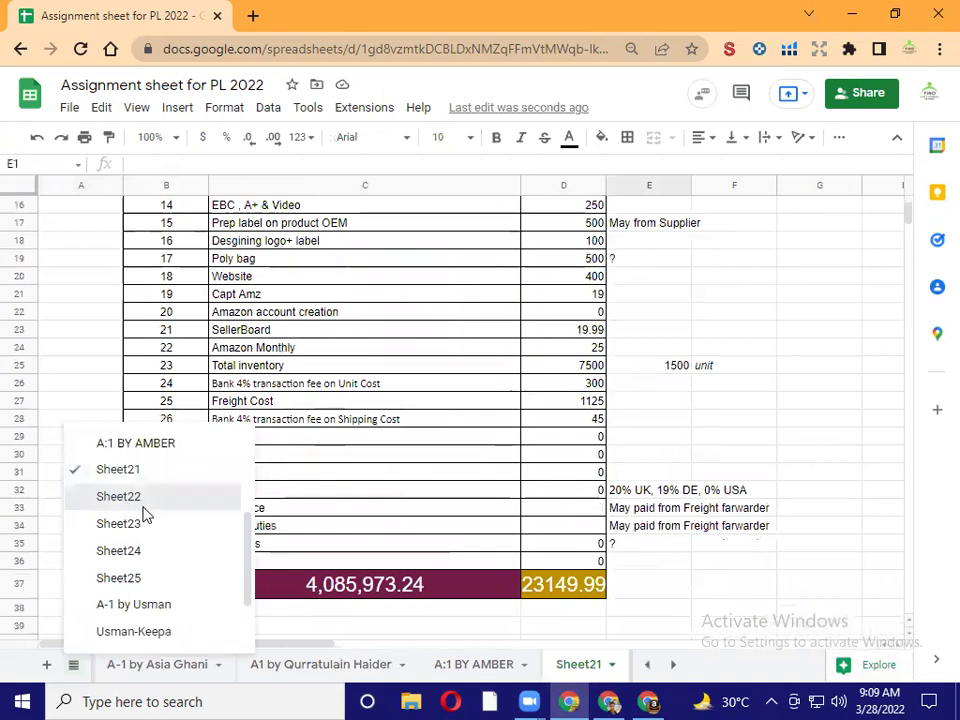
left_click(118, 496)
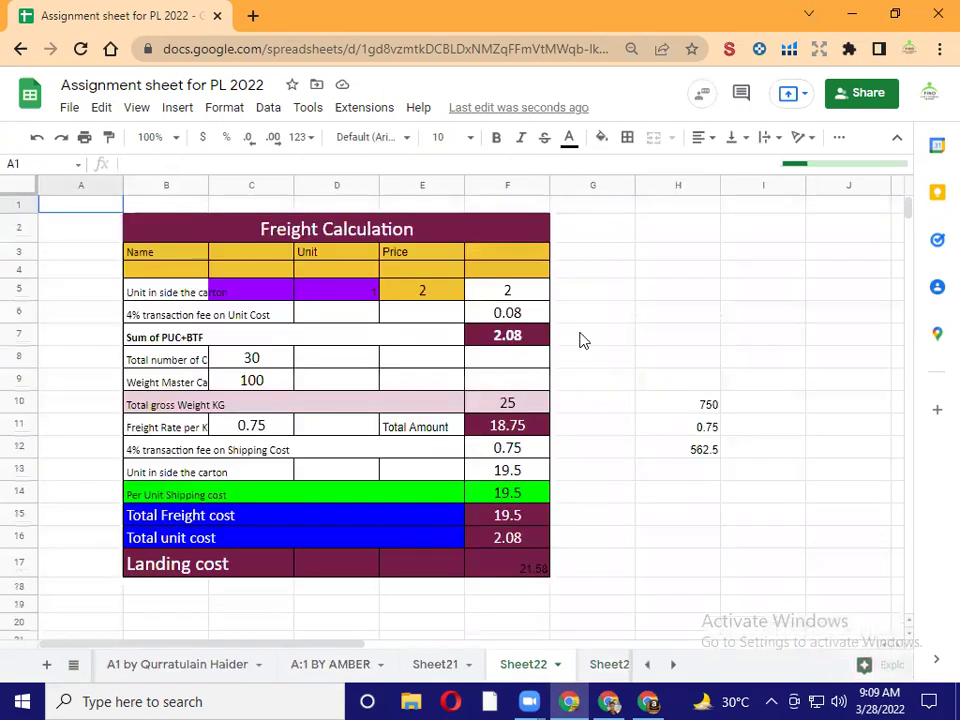
left_click(321, 230)
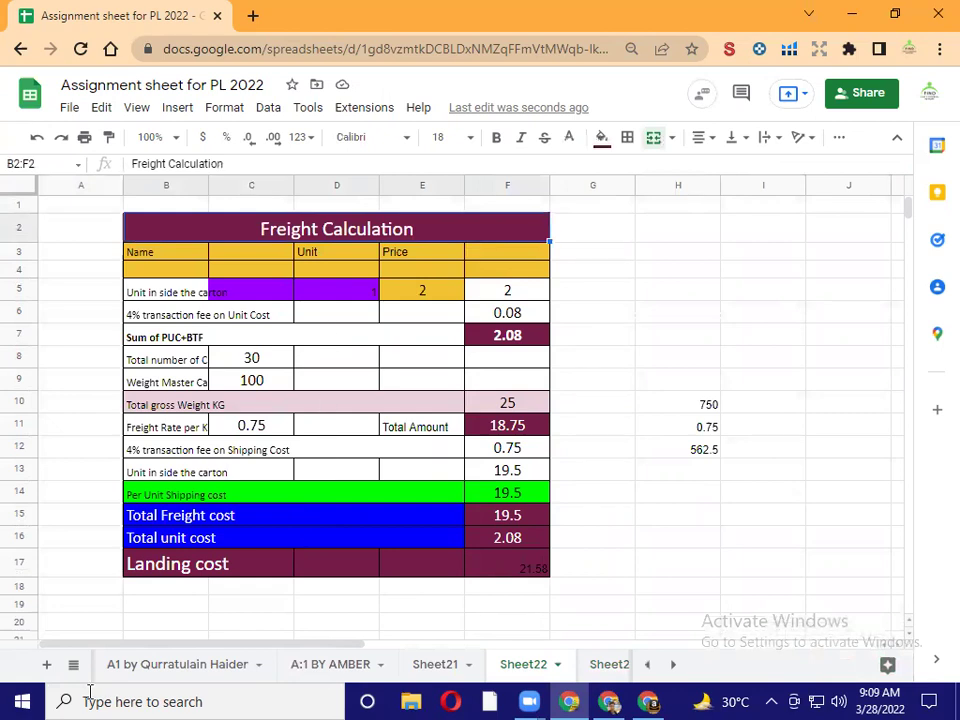
Open Sheet23 to view the Landing Cost table and Sheet24 to view the All FBA Fees table
left_click(73, 664)
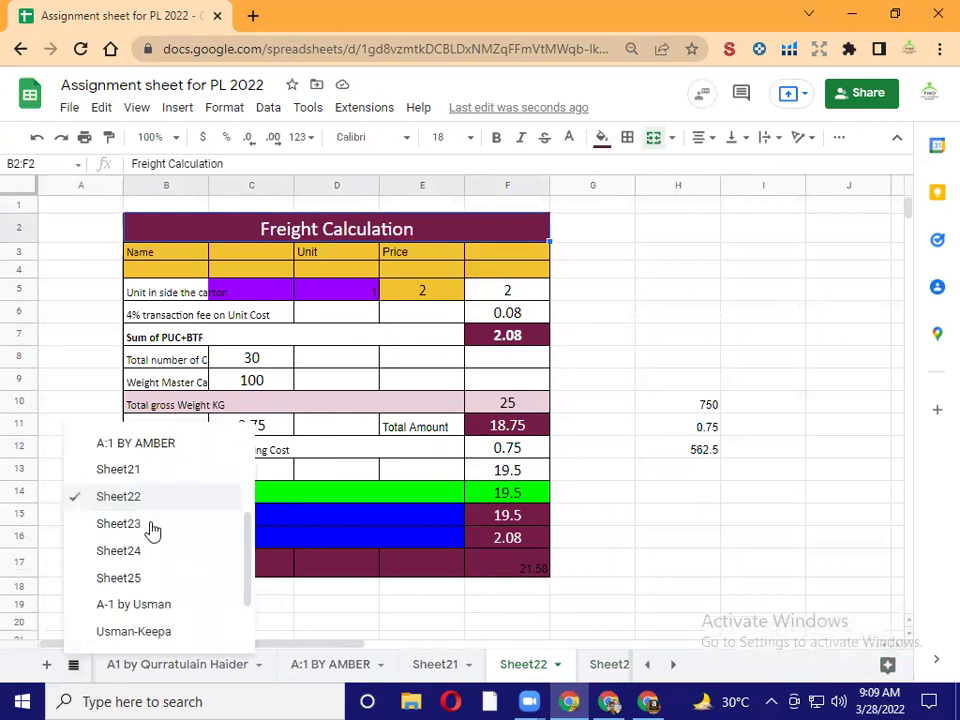
left_click(190, 532)
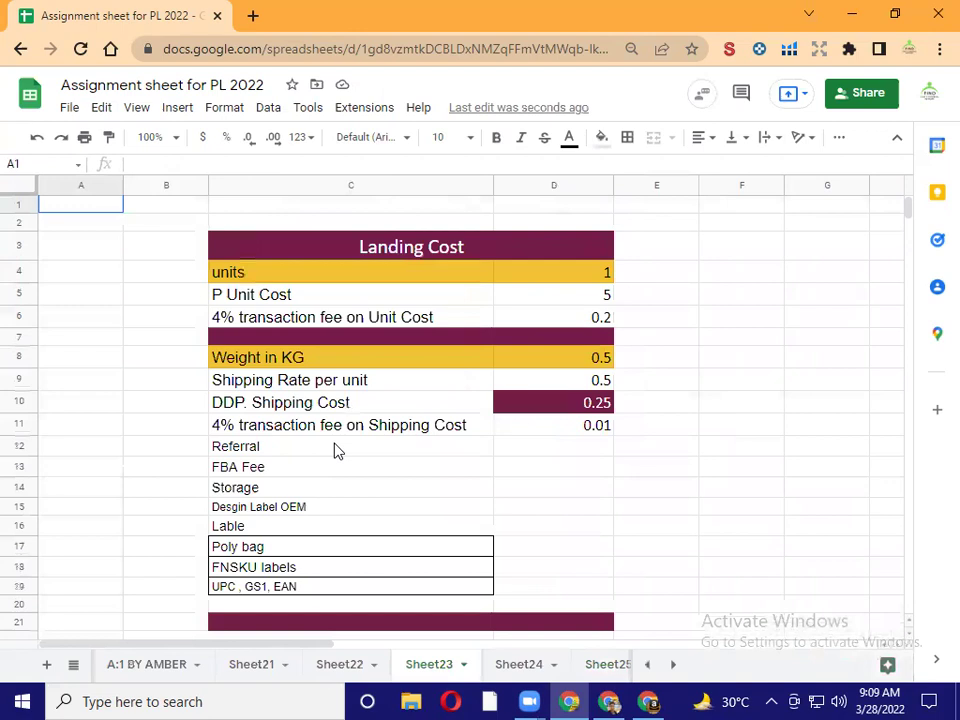
left_click(441, 250)
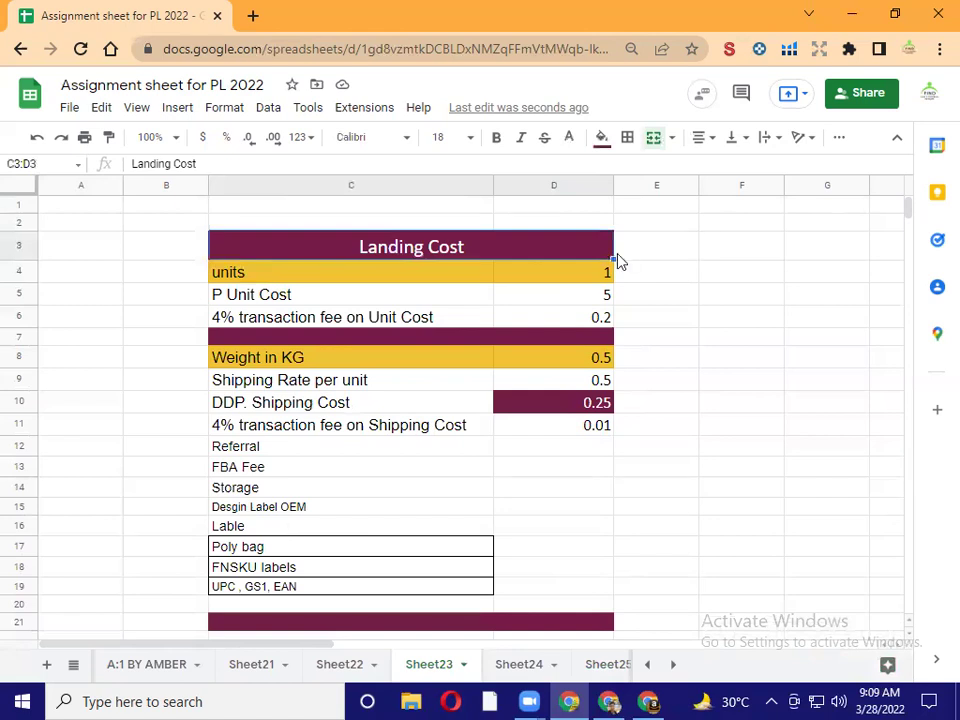
left_click(73, 664)
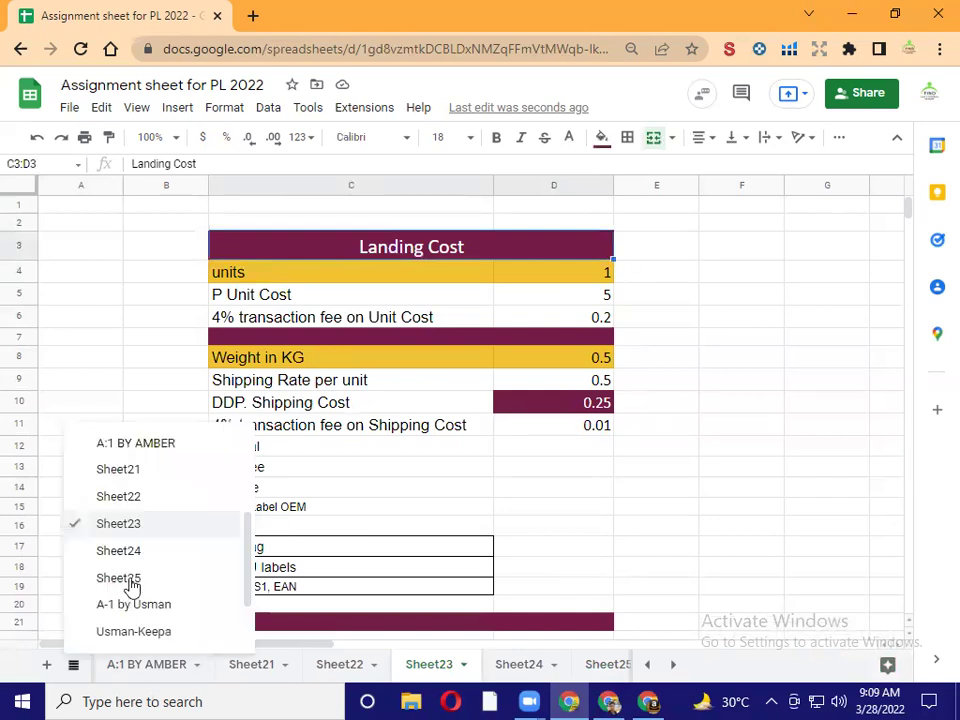
left_click(166, 548)
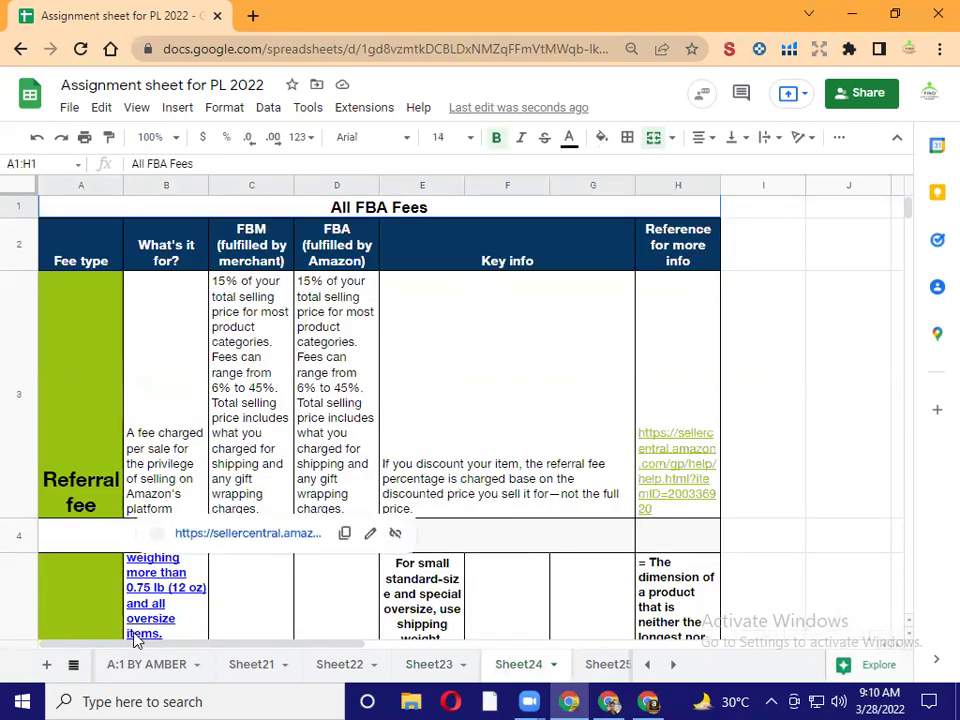
Open Sheet25 and select the 1 unit Expense & Profit title and the first item's price cell
left_click(73, 664)
left_click(124, 580)
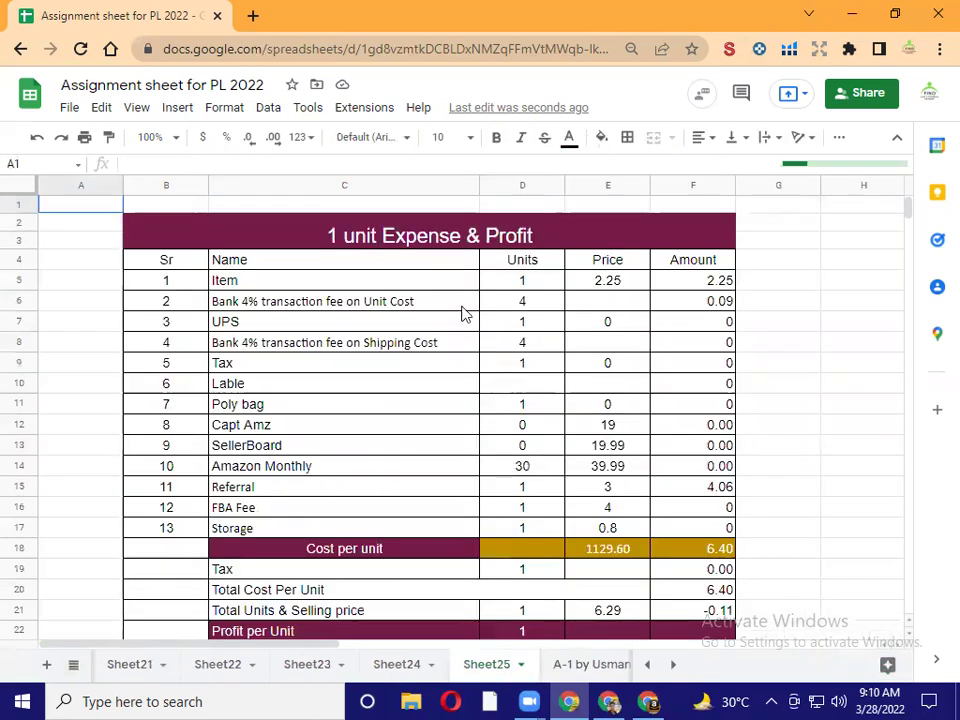
left_click(465, 246)
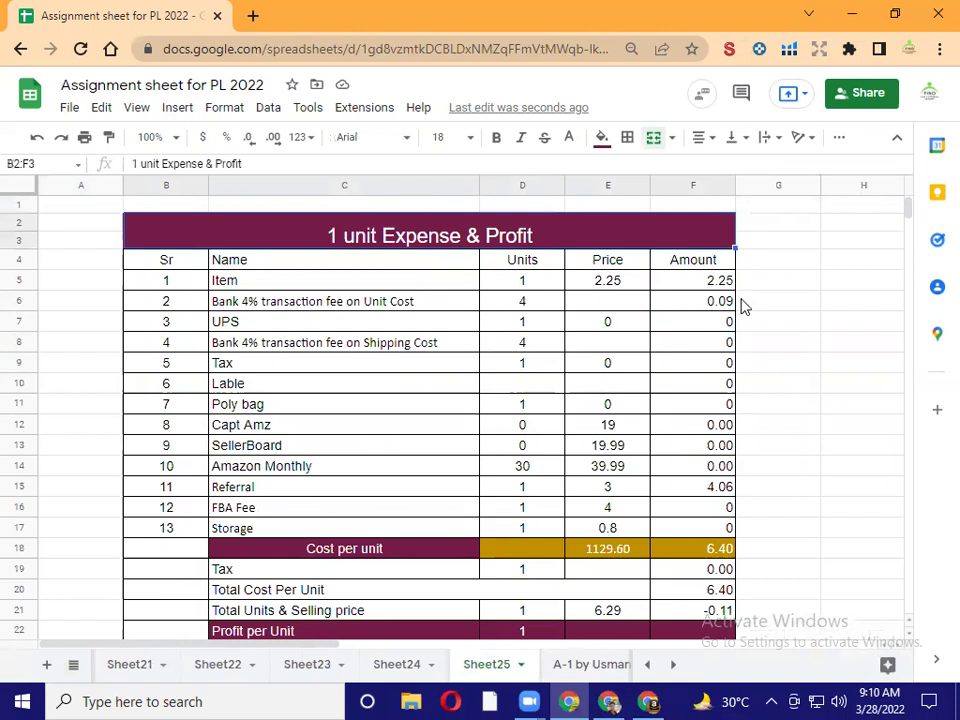
left_click(618, 287)
Replace the first expense name in cell C5 with "Purchasing price alibaba"
double_click(313, 279)
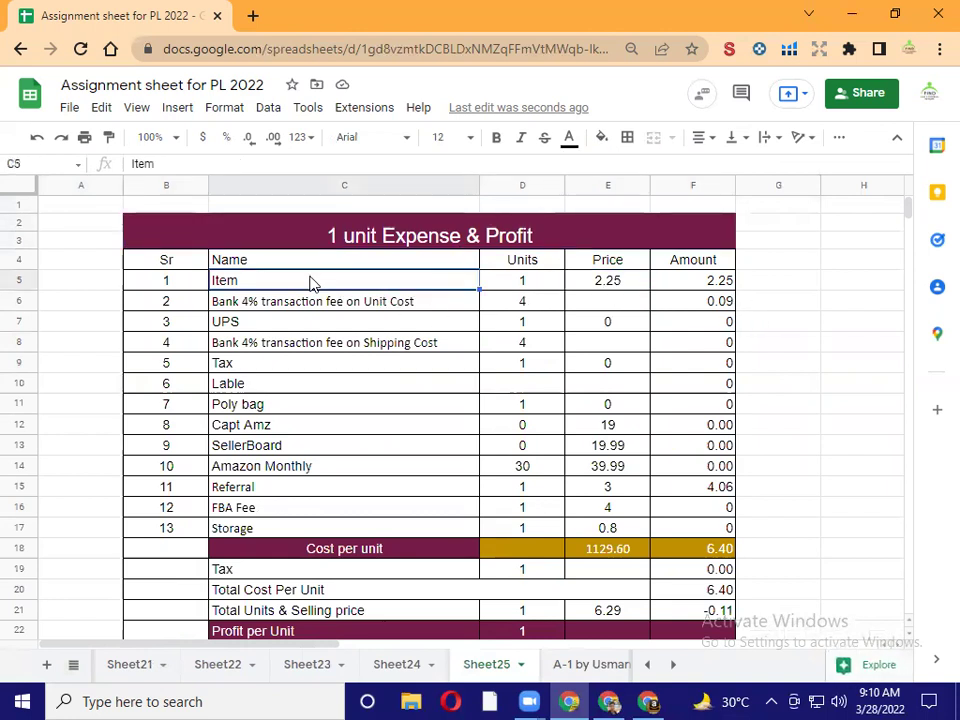
key("BackSpace")
key("BackSpace")
key("BackSpace")
key("BackSpace")
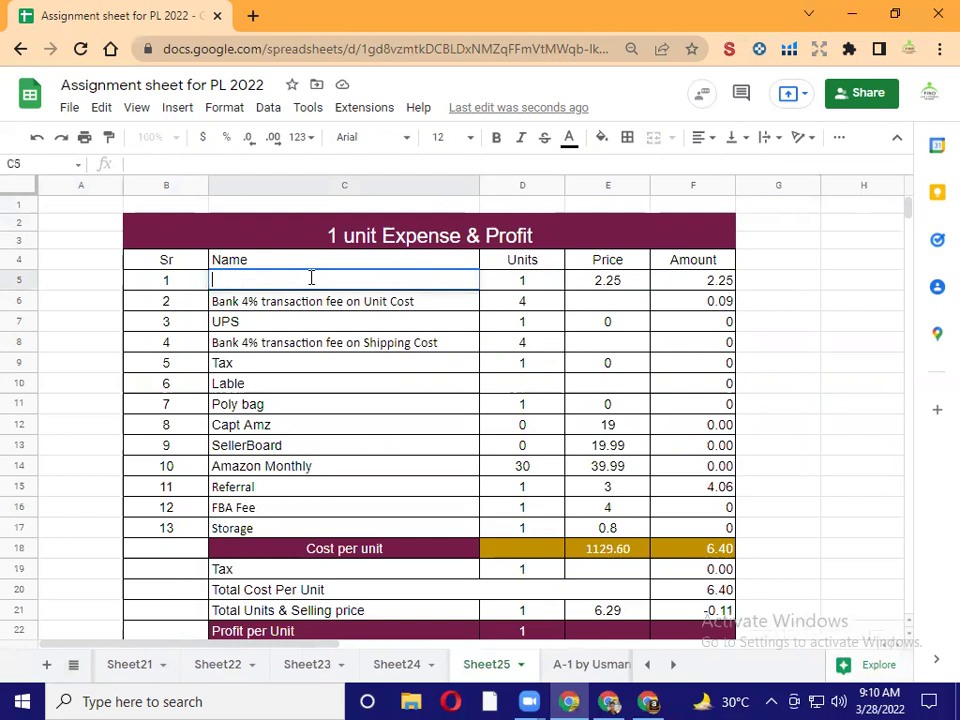
type("Purchas")
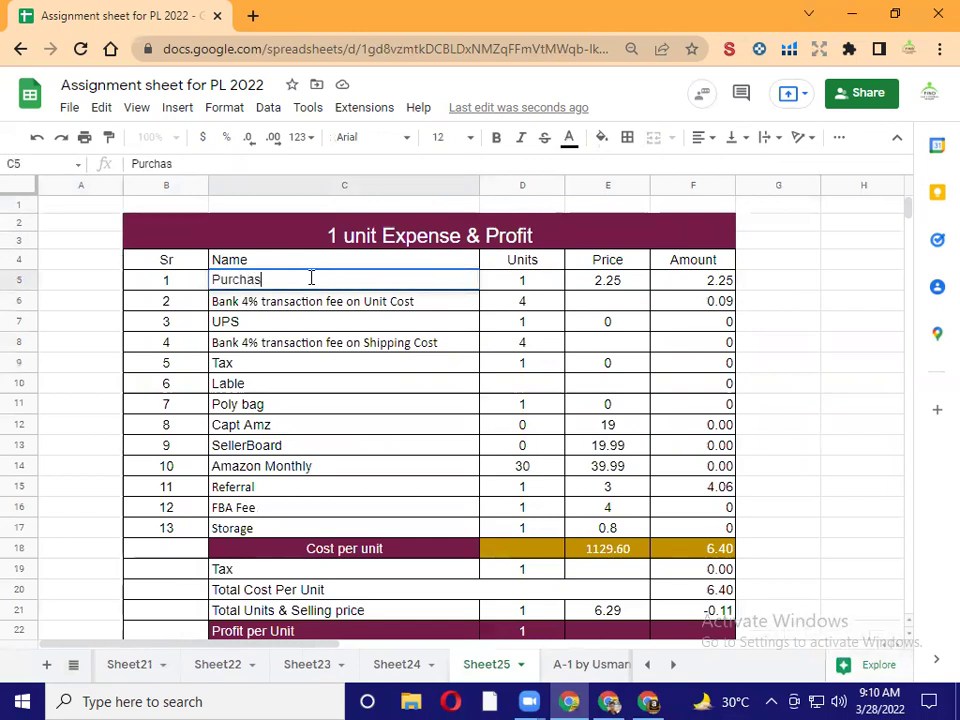
type("ing price alibaba")
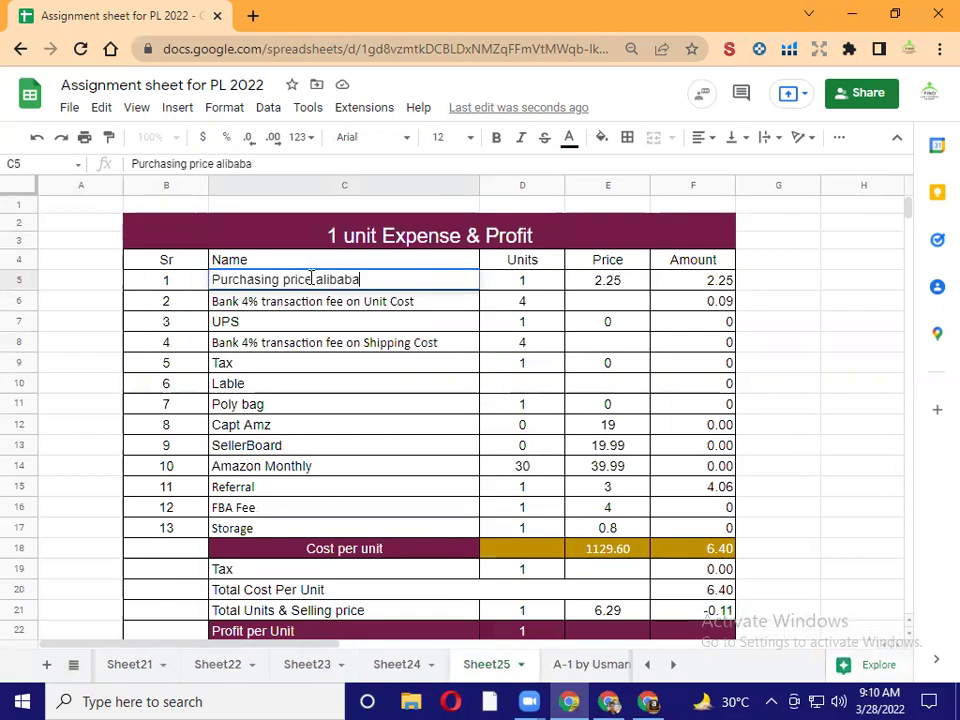
key("Return")
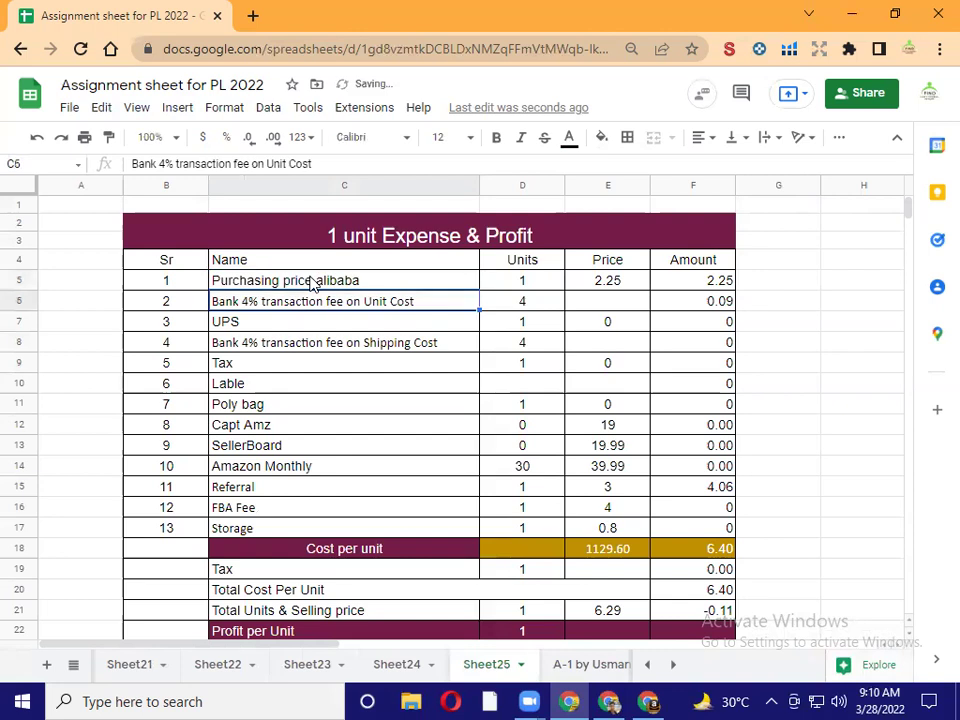
Go through the 1 unit expense rows from the Alibaba purchasing price down to Storage
left_click(617, 284)
left_click(499, 308)
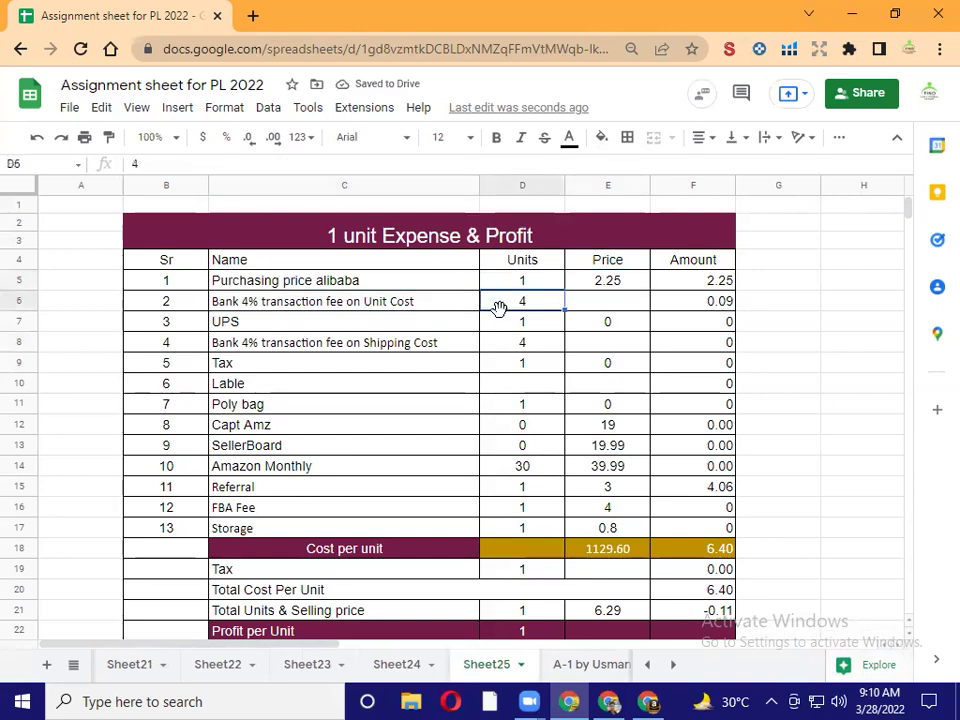
left_click(601, 325)
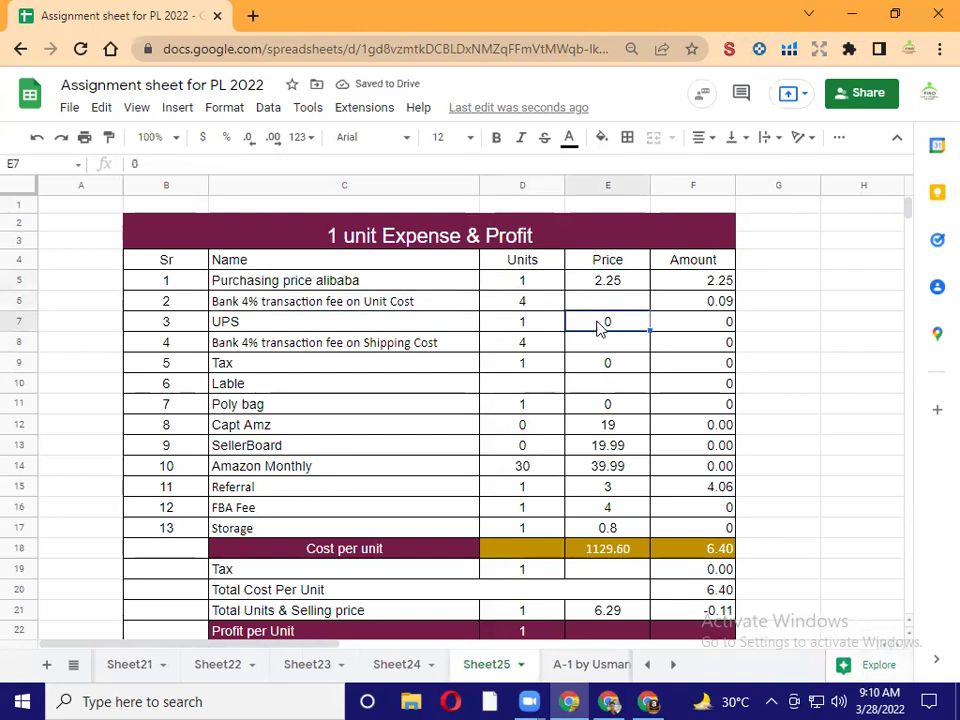
left_click(467, 349)
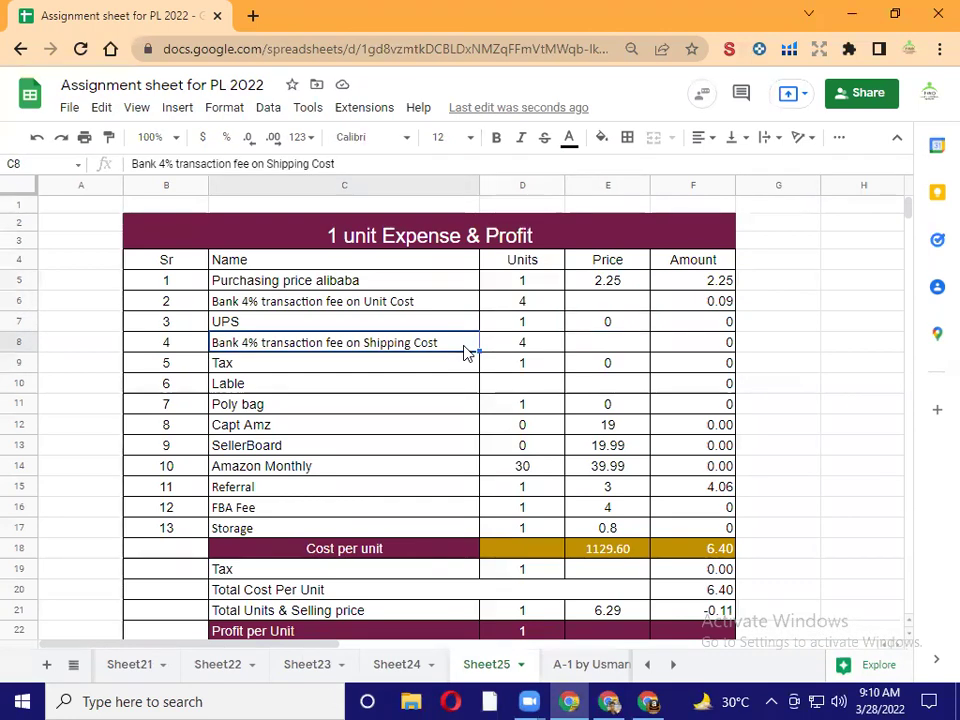
key("Down")
key("Down")
key("Down")
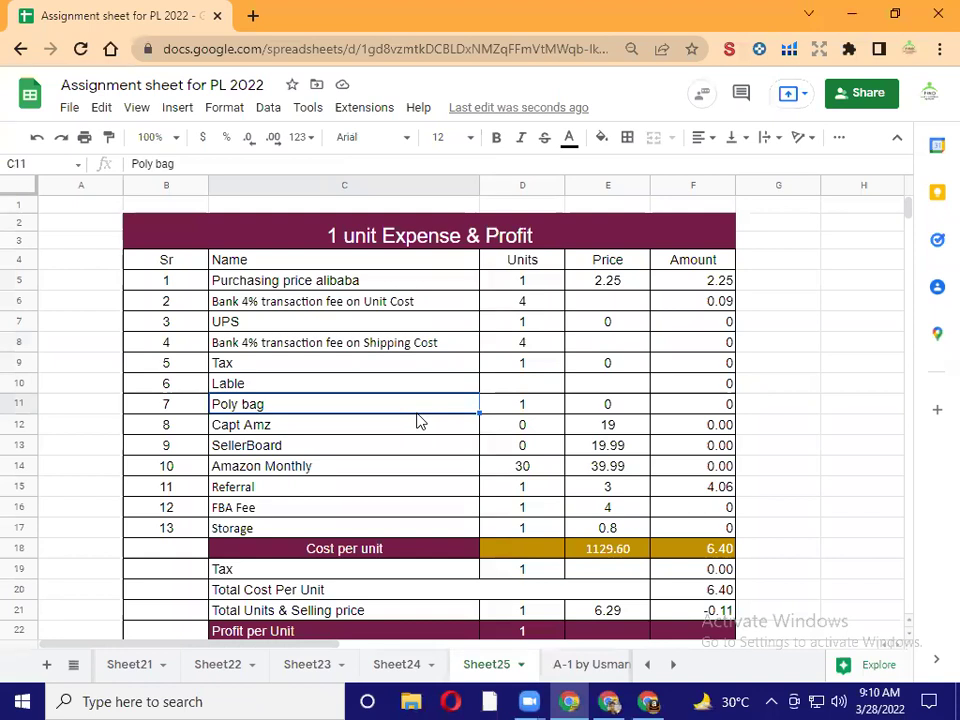
left_click(421, 473)
key("Down")
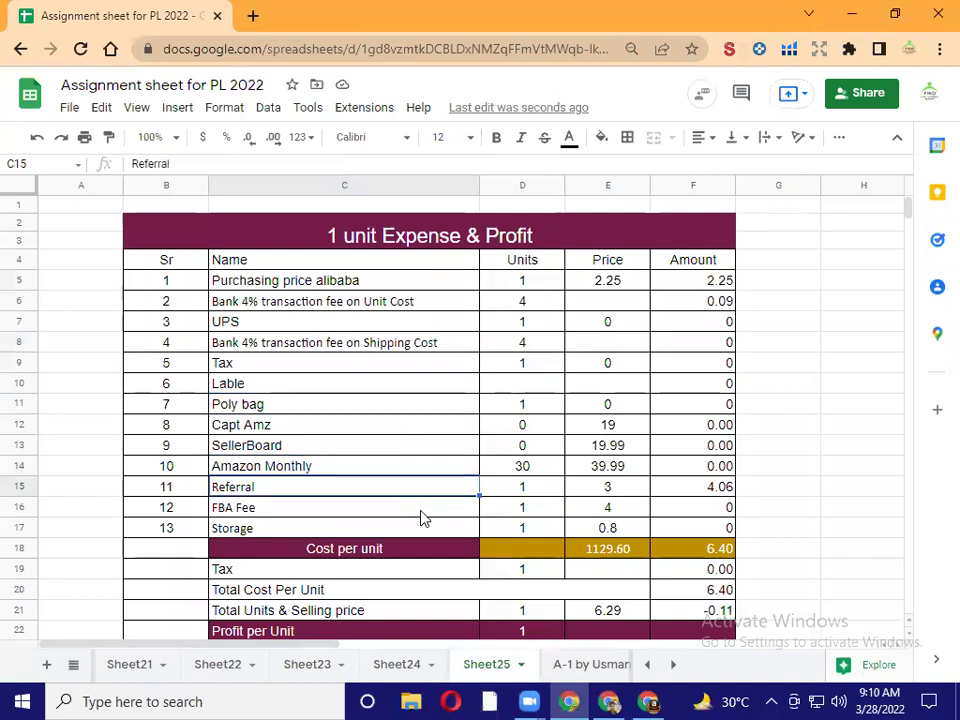
key("Down")
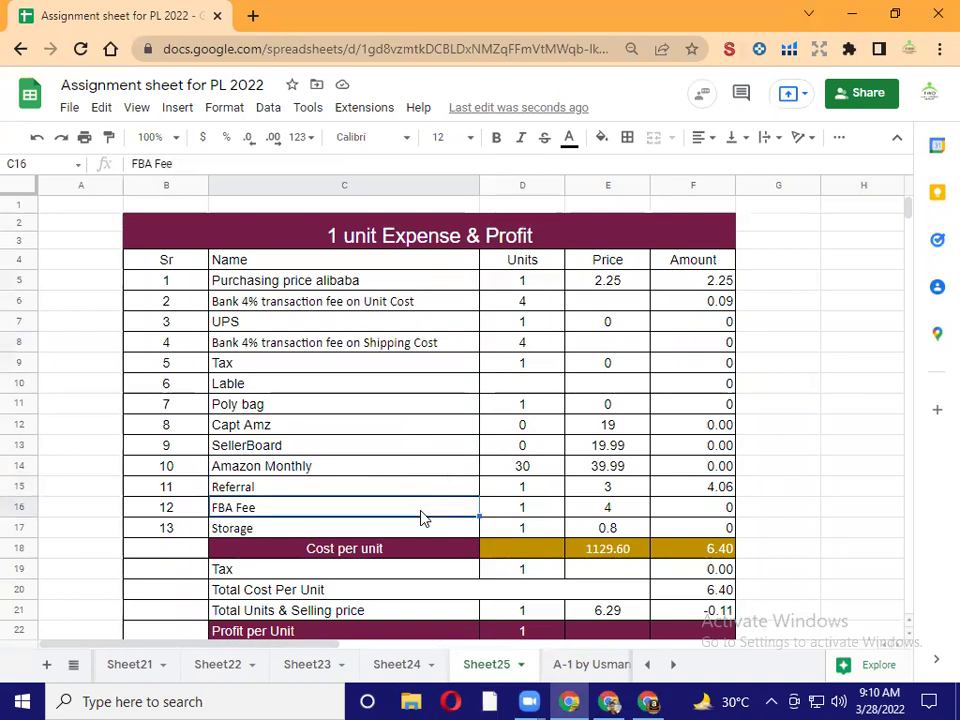
key("Down")
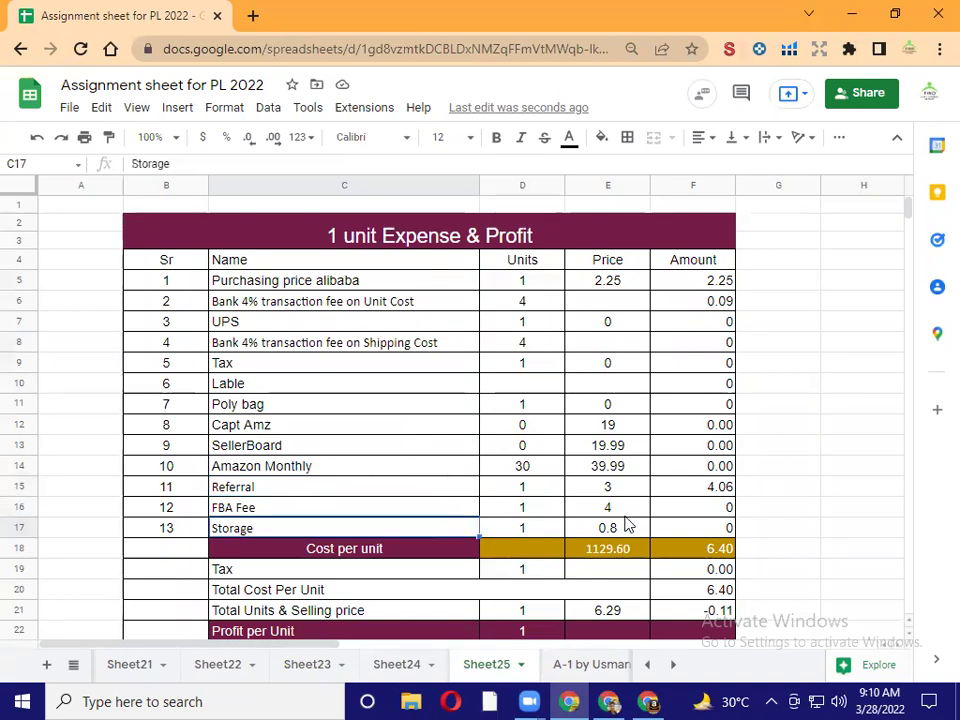
Check the price and amount cells of the Storage, FBA Fee and Referral rows
key("Right")
key("Right")
left_click(623, 514)
left_click(720, 519)
left_click(716, 514)
left_click(714, 492)
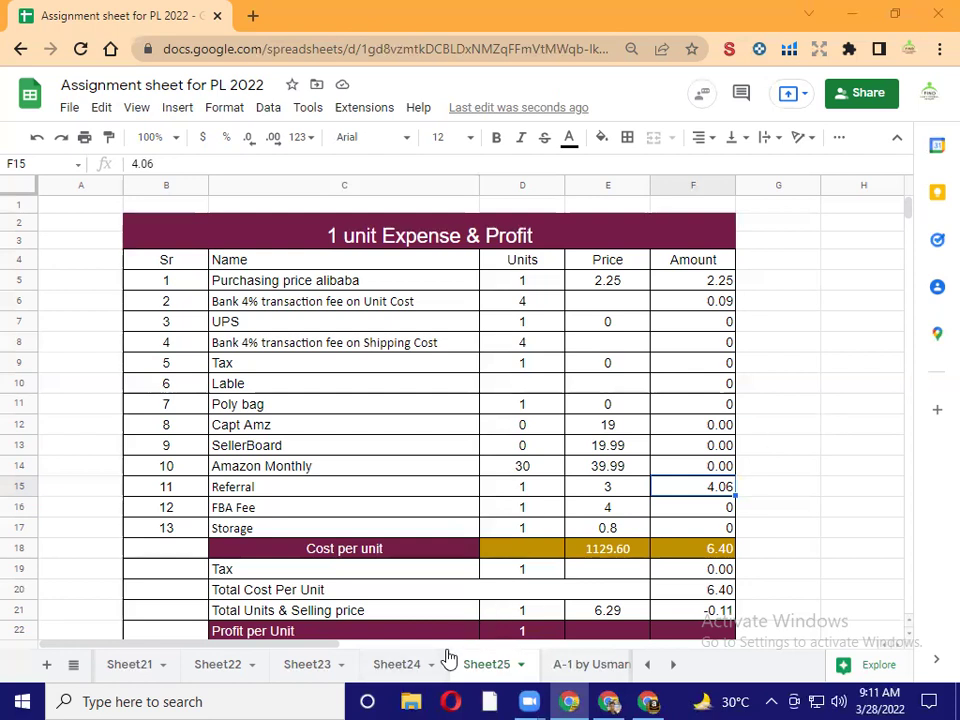
Review the UPS, unit cost transaction fee, Referral, FBA Fee, Storage and Cost per unit rows again
left_click(250, 530)
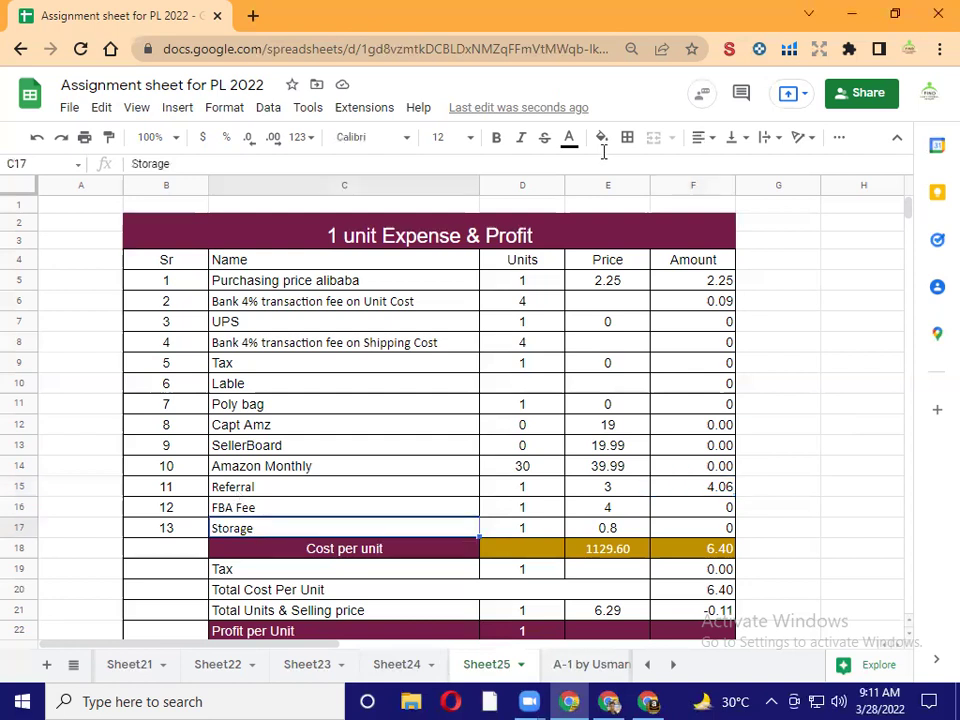
left_click(412, 321)
left_click(410, 303)
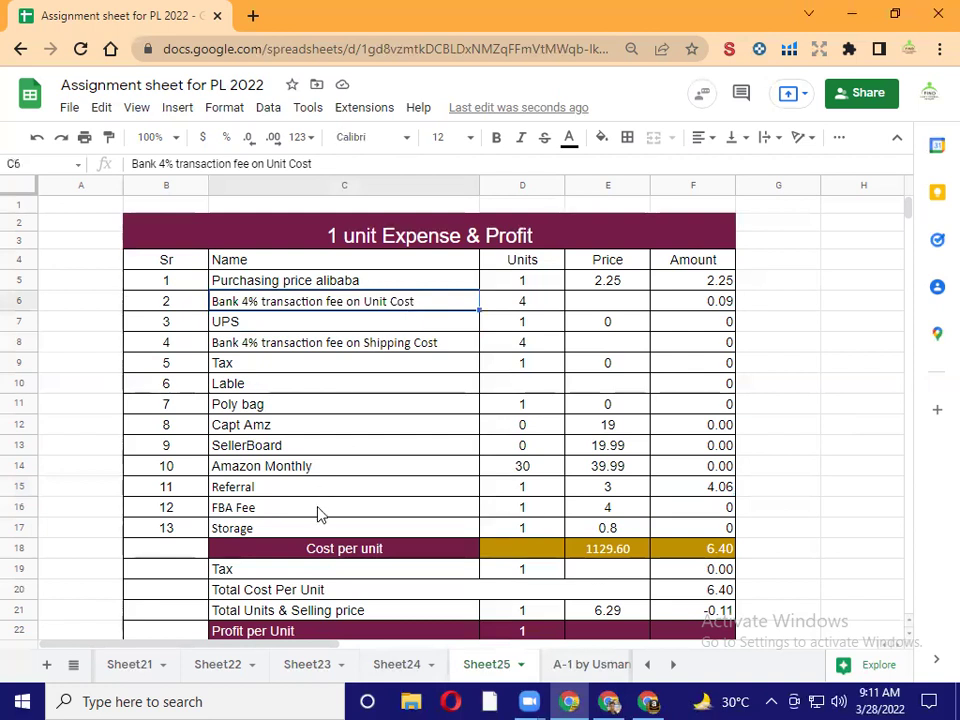
left_click(325, 512)
left_click(330, 528)
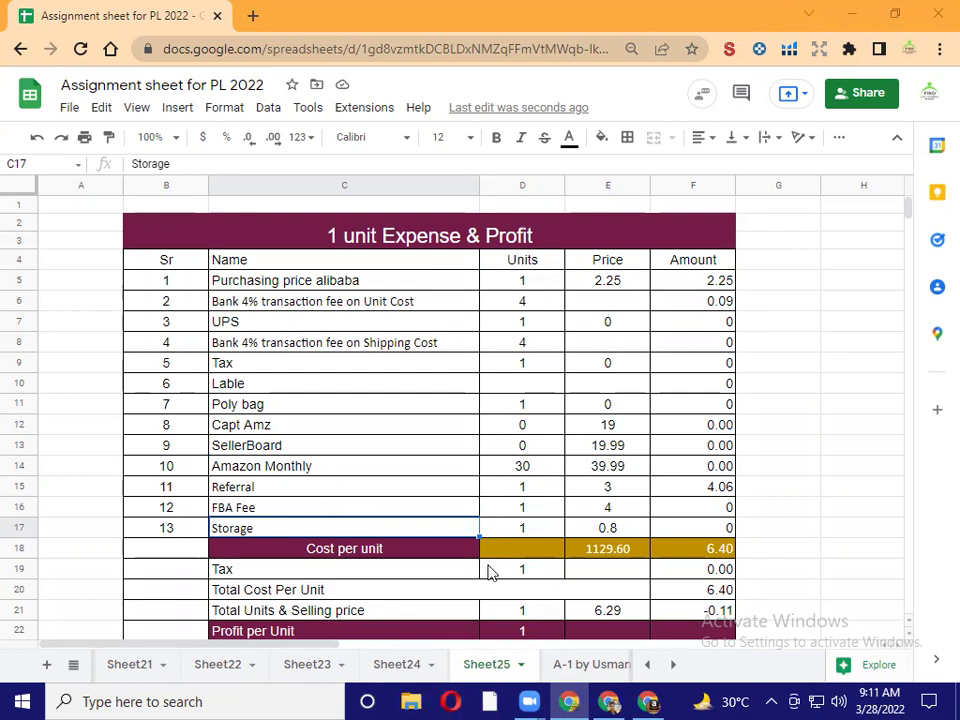
left_click(349, 492)
left_click(352, 510)
left_click(368, 542)
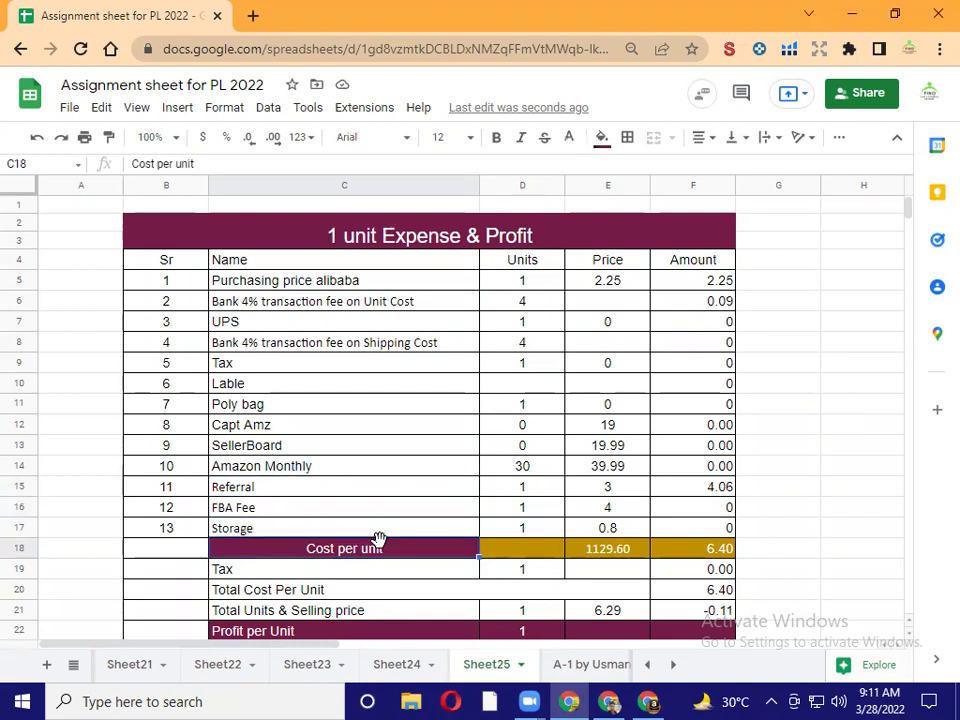
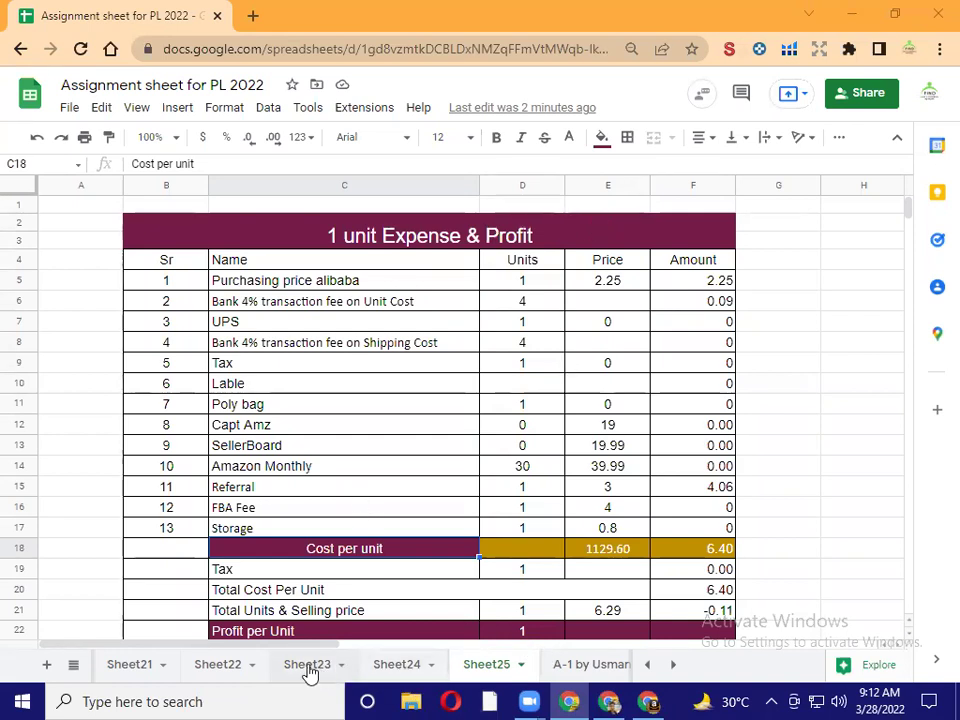
Revisit Sheet21's pre-launch expenses and switch to the Alibaba browser window to bring up Yongkang Jile Arts&crafts' company overview
left_click(132, 671)
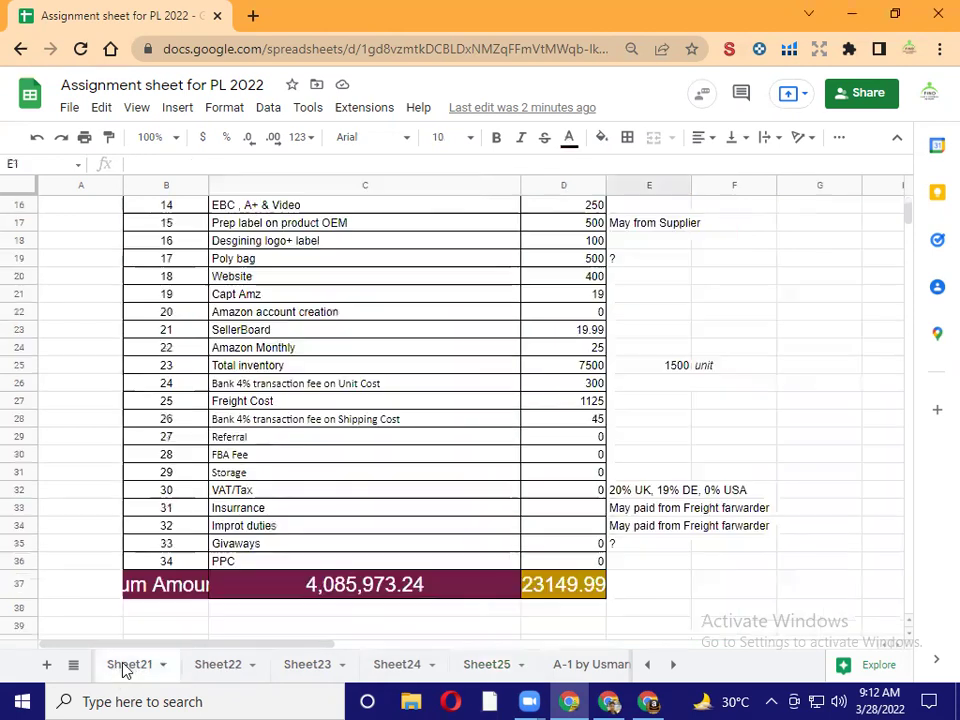
left_click(606, 701)
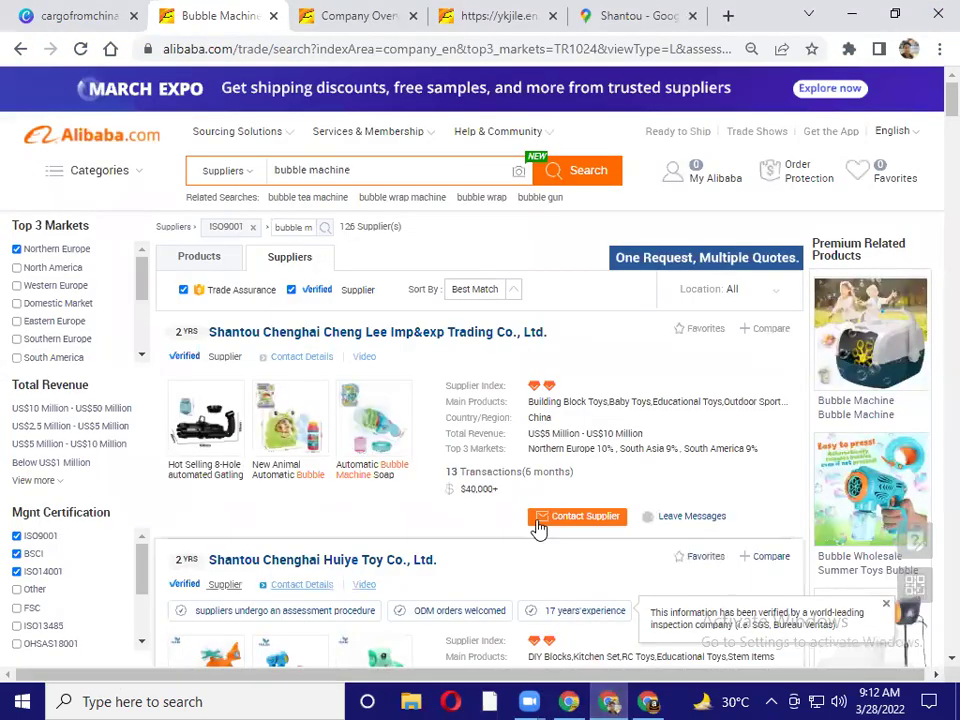
left_click(257, 178)
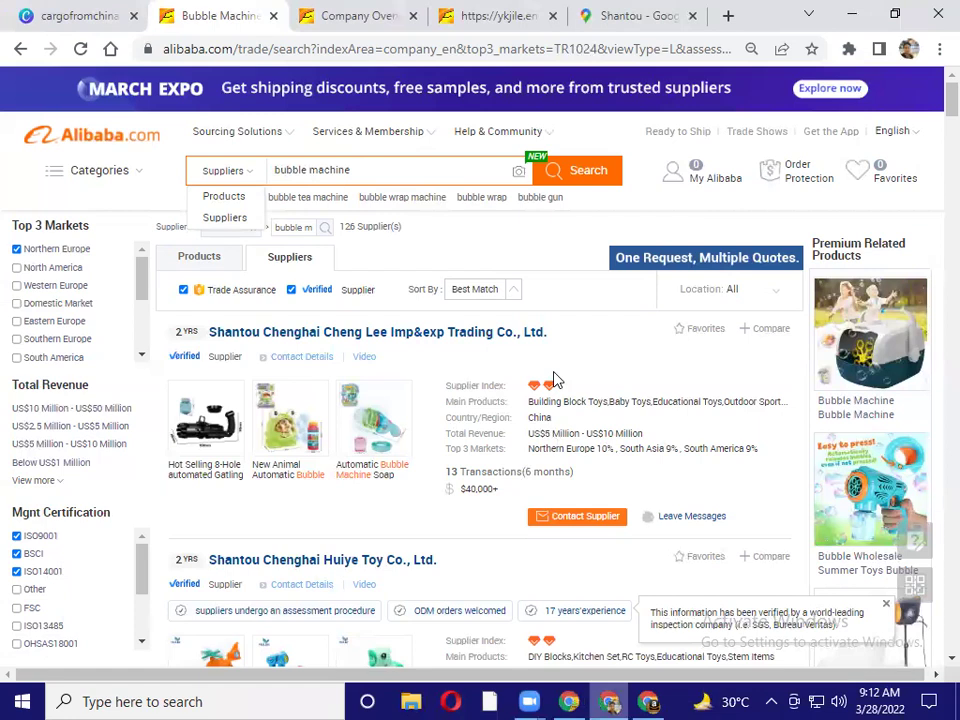
left_click(385, 14)
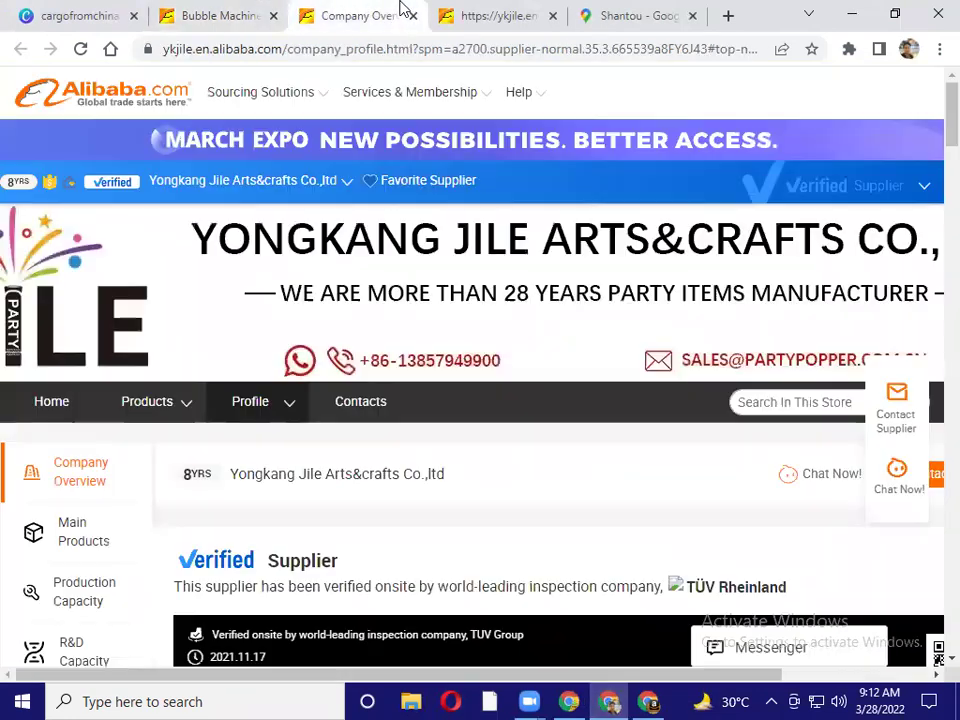
left_click(499, 14)
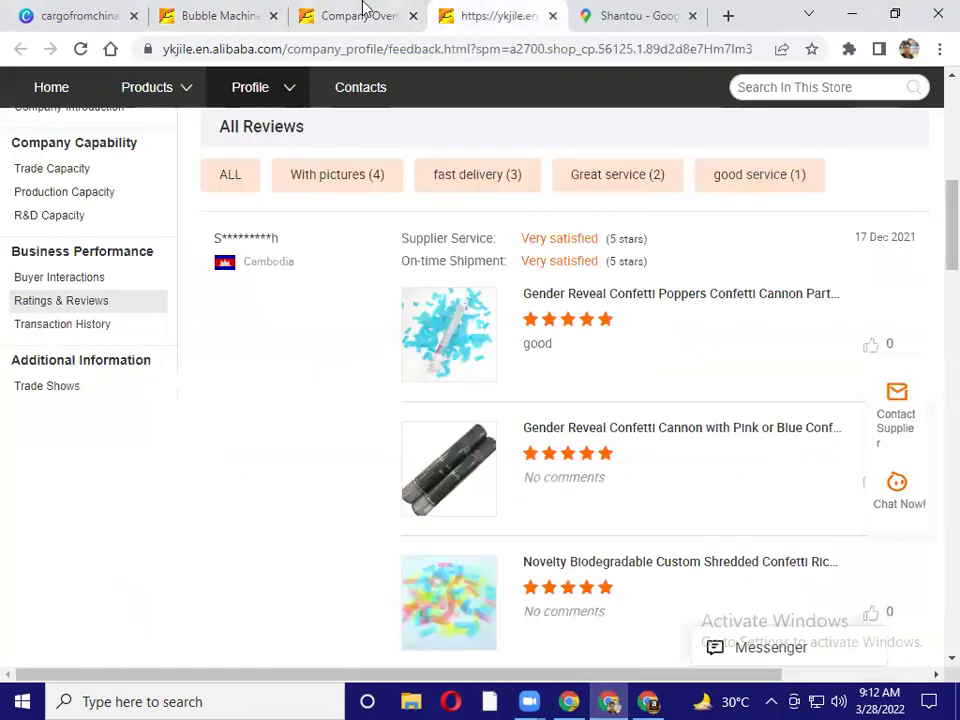
left_click(358, 15)
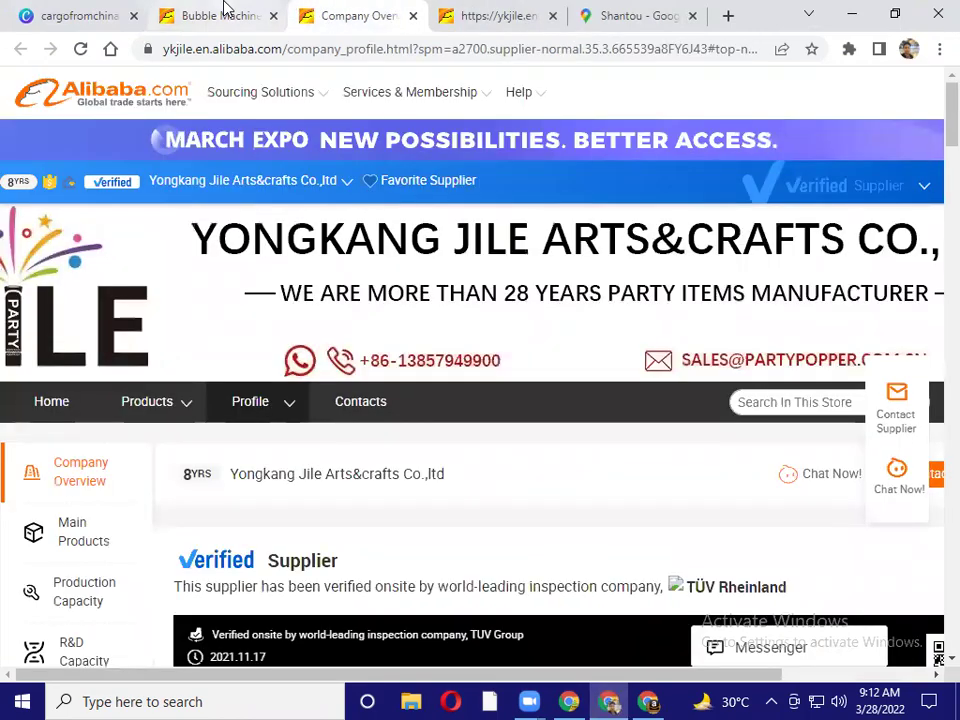
Find the Send message to supplier form at the end of the company profile, activate its empty message field and highlight the form heading
scroll(328, 484, "down", 10)
scroll(445, 484, "down", 15)
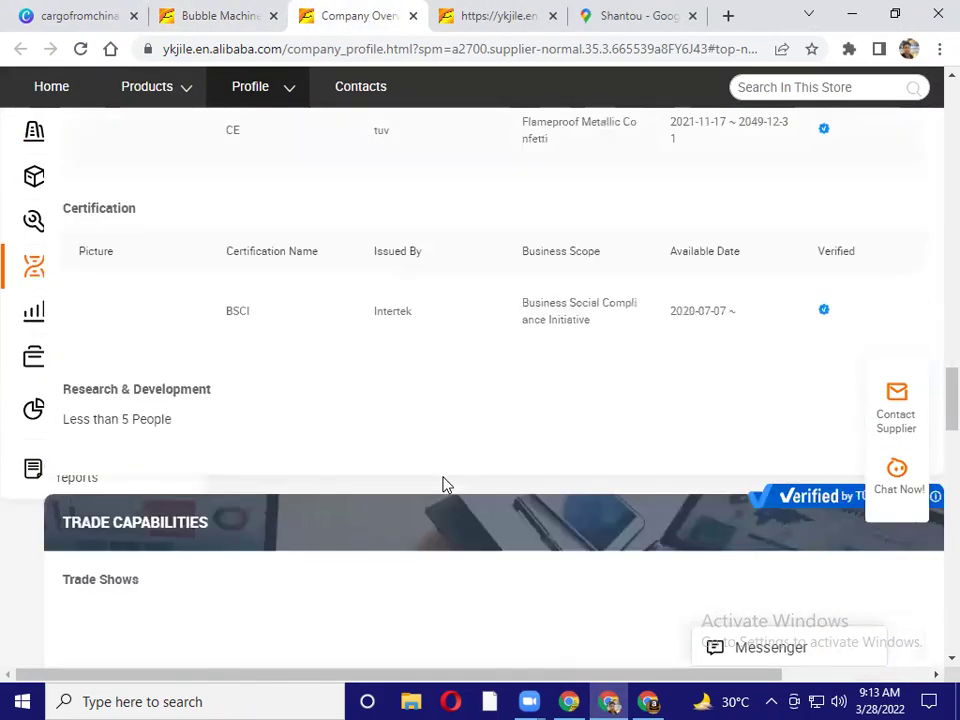
scroll(445, 484, "down", 10)
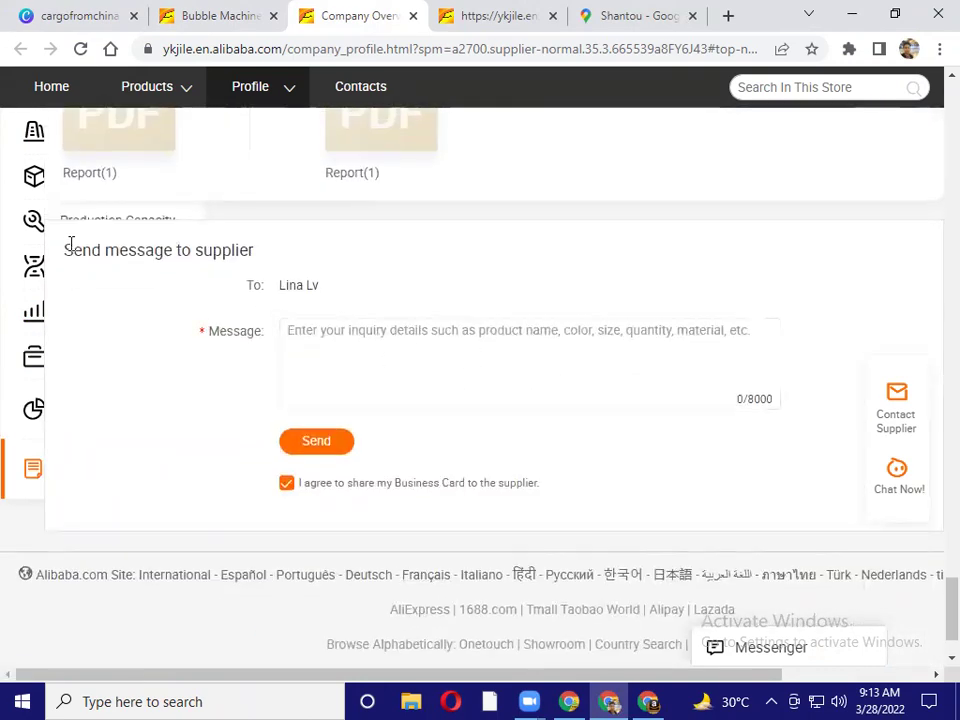
left_click_drag(63, 250, 324, 358)
left_click(317, 349)
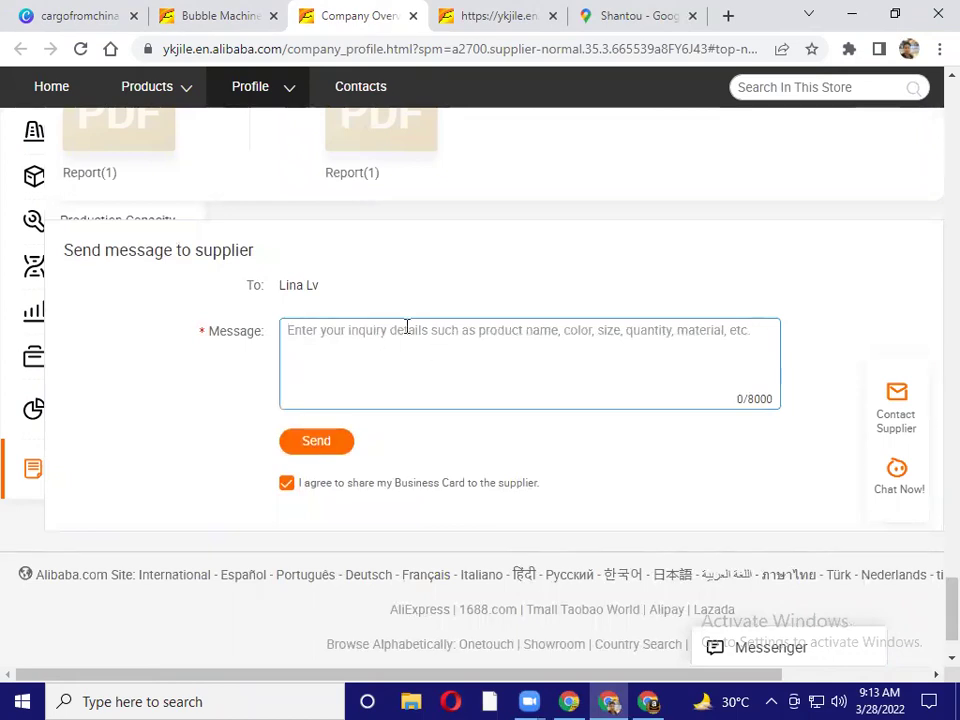
left_click_drag(323, 280, 62, 249)
left_click(325, 279)
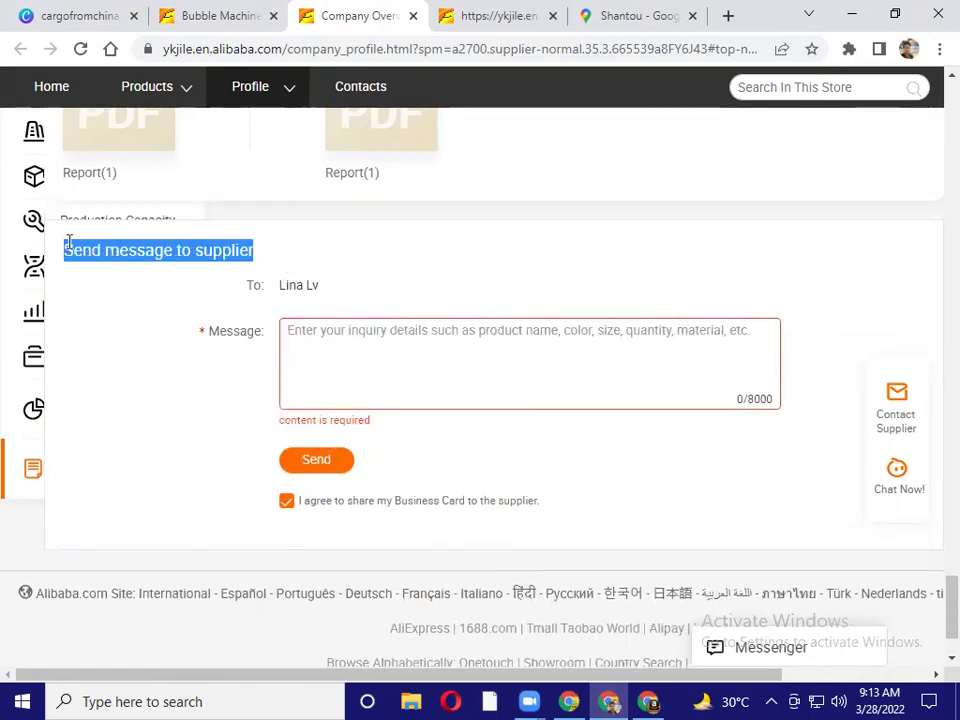
Examine the Send message to supplier form, highlighting its heading and activating the empty message field again
left_click(300, 251)
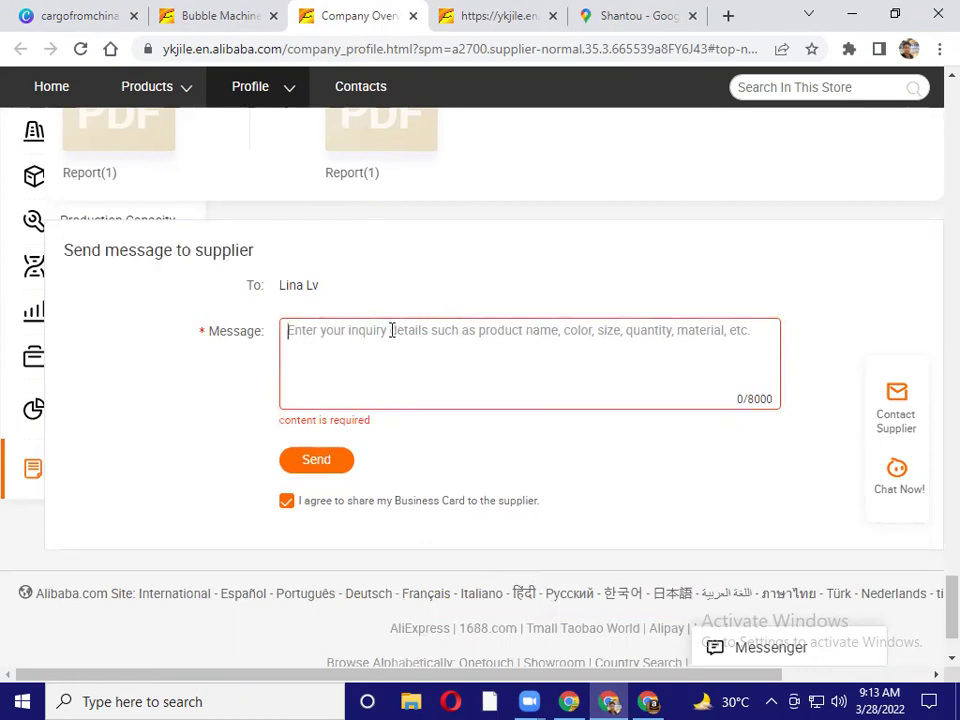
left_click_drag(66, 250, 298, 343)
left_click(268, 296)
left_click(298, 364)
scroll(298, 364, "up", 4)
scroll(300, 411, "down", 2)
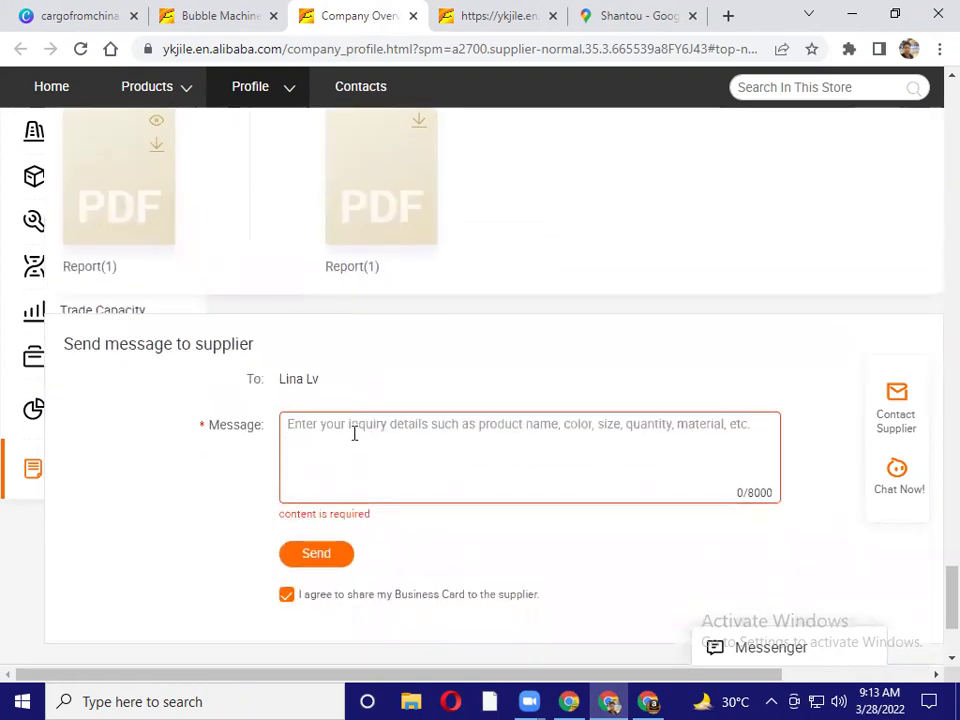
scroll(354, 433, "down", 2)
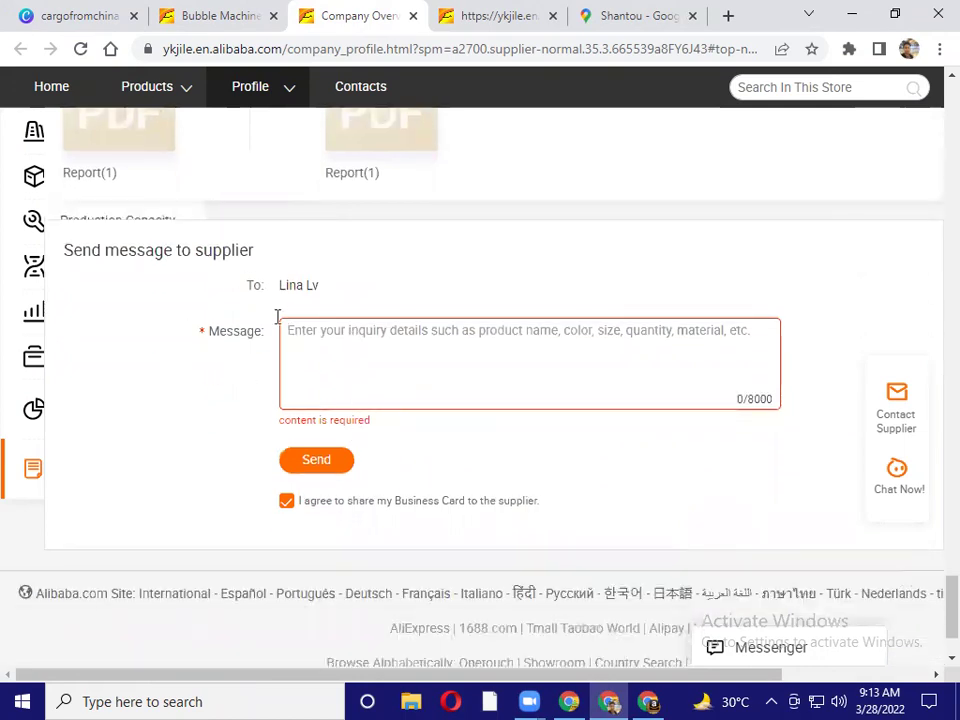
scroll(350, 476, "up", 2)
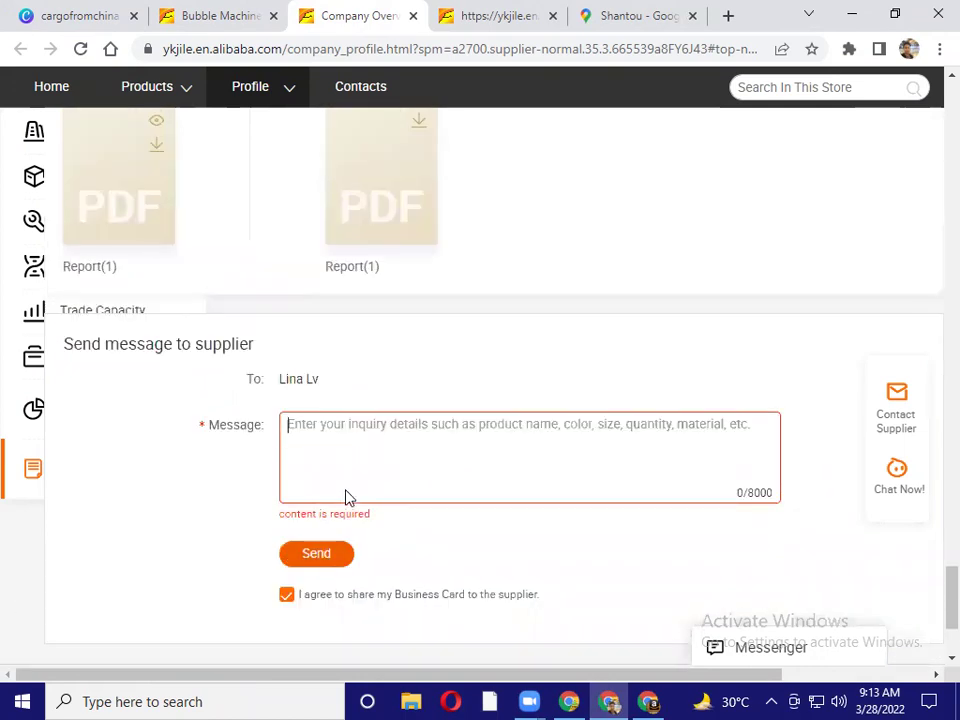
Go back up through Yongkang Jile Arts&crafts' company profile and return to the bubble machine supplier results
scroll(433, 525, "up", 10)
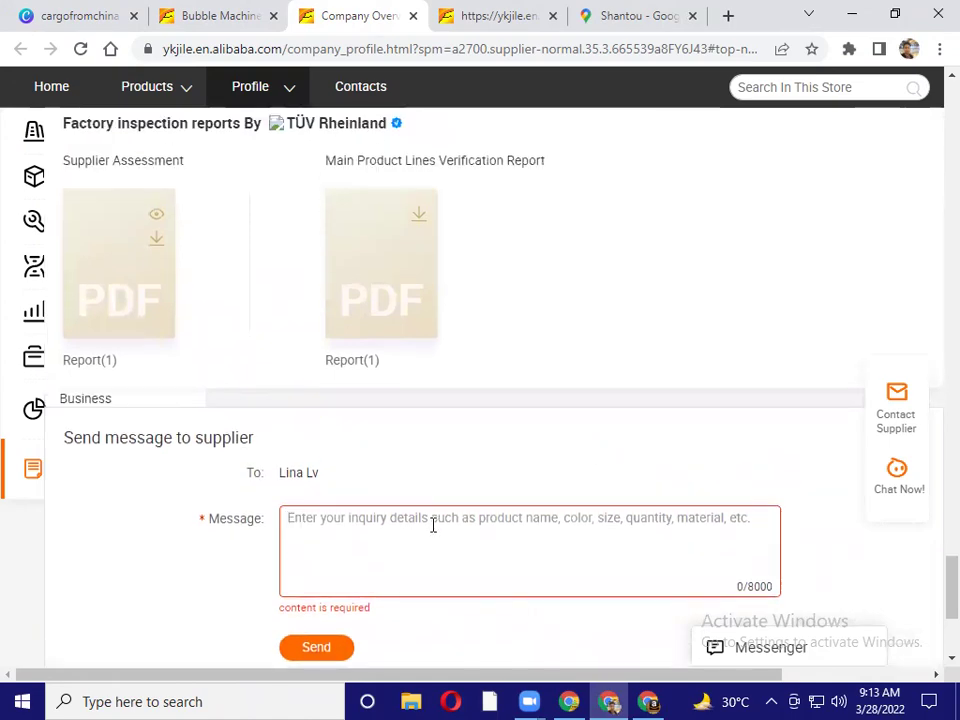
scroll(433, 525, "up", 10)
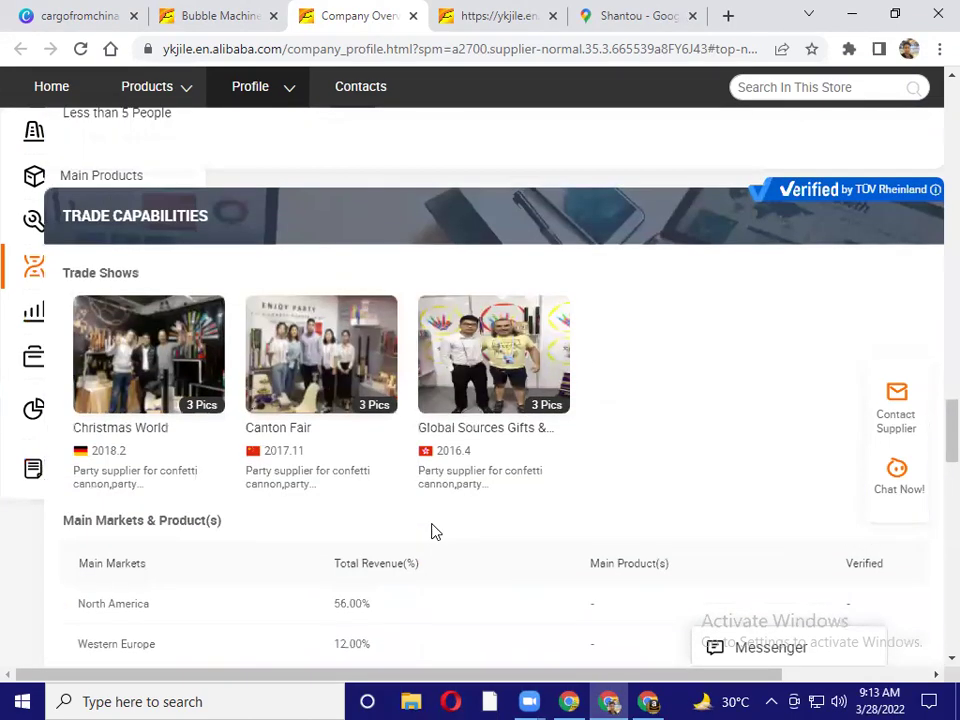
scroll(433, 532, "up", 15)
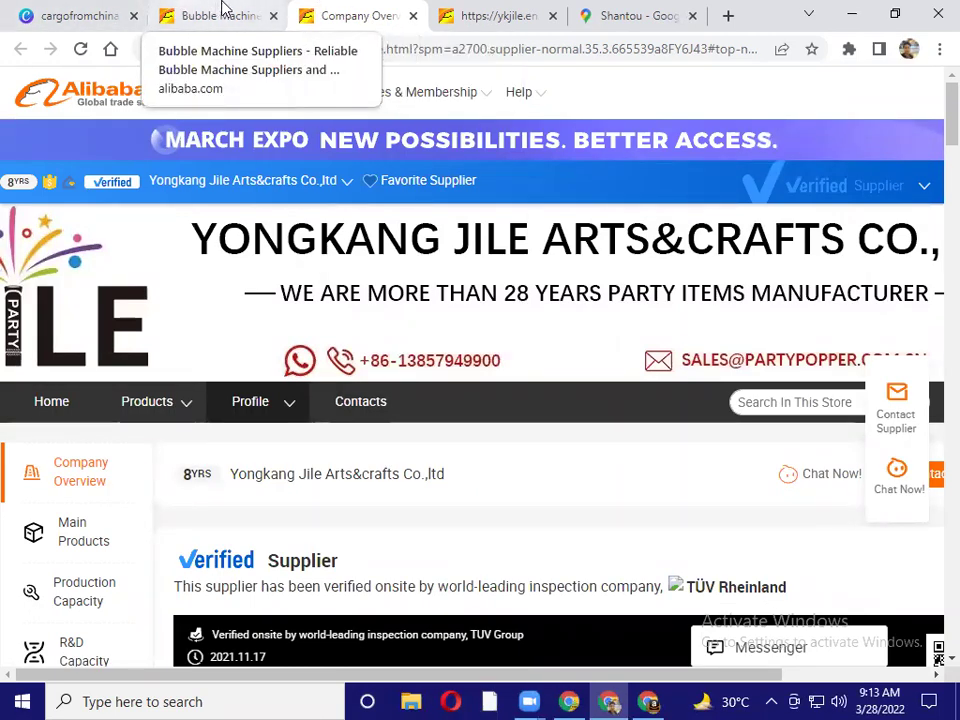
left_click(225, 10)
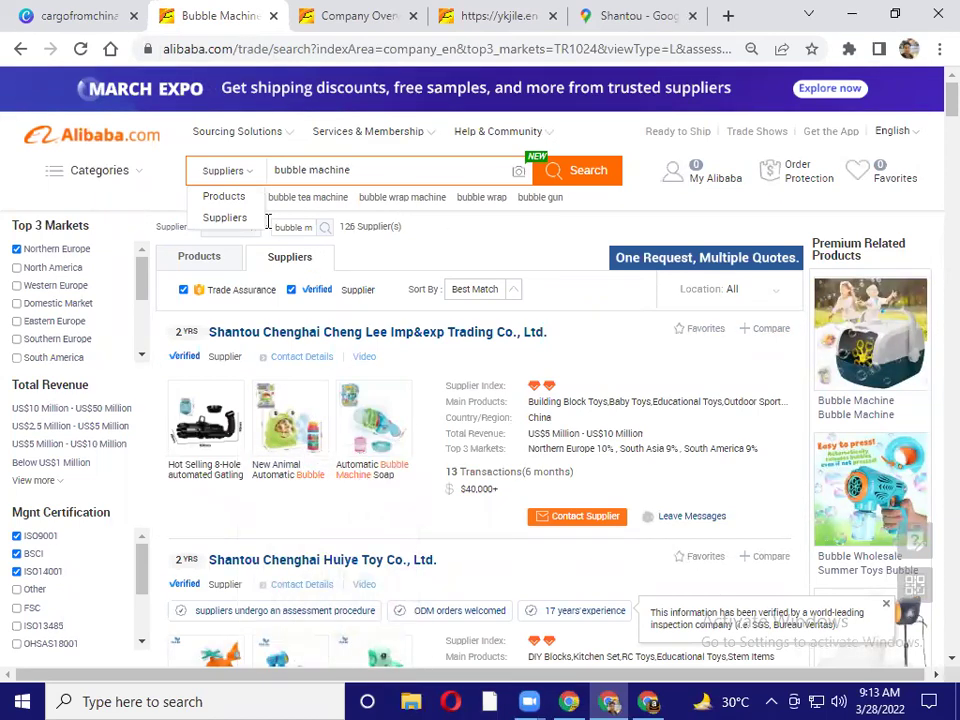
mouse_move(222, 416)
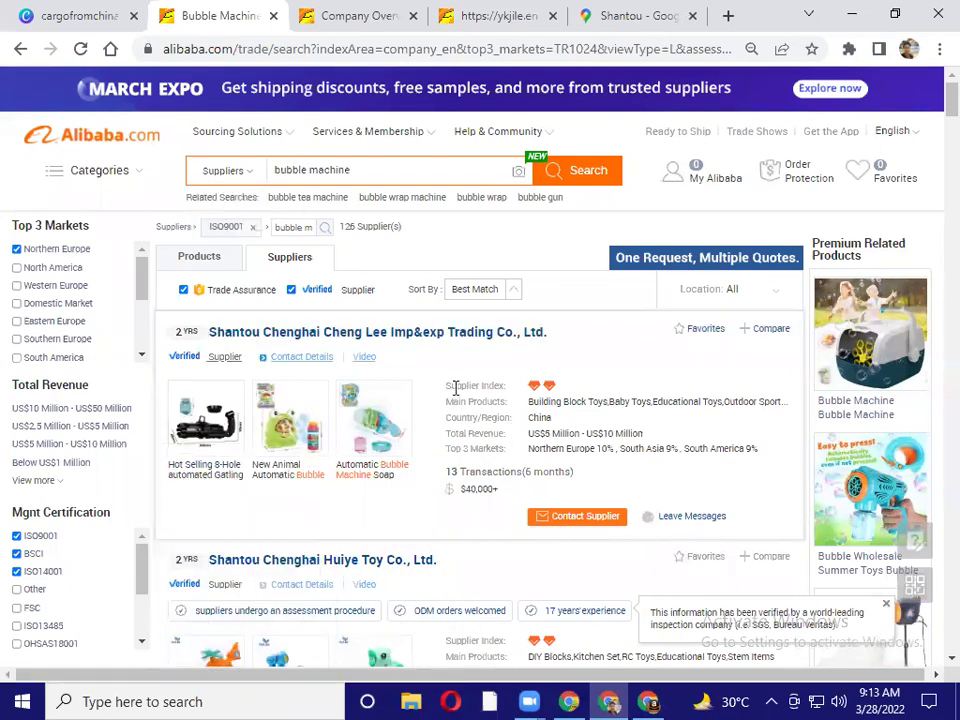
Look over the supplier's Ratings & Reviews page, followed by the rating and business details in its company overview
left_click(470, 14)
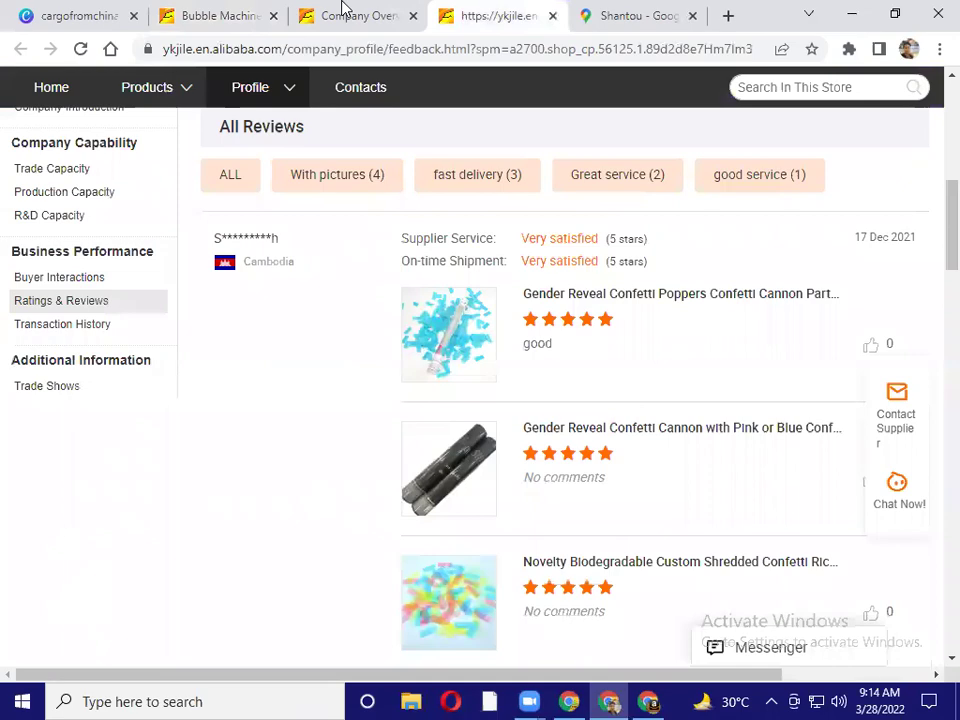
scroll(525, 460, "up", 5)
key("ctrl+shift+Tab")
scroll(707, 480, "down", 8)
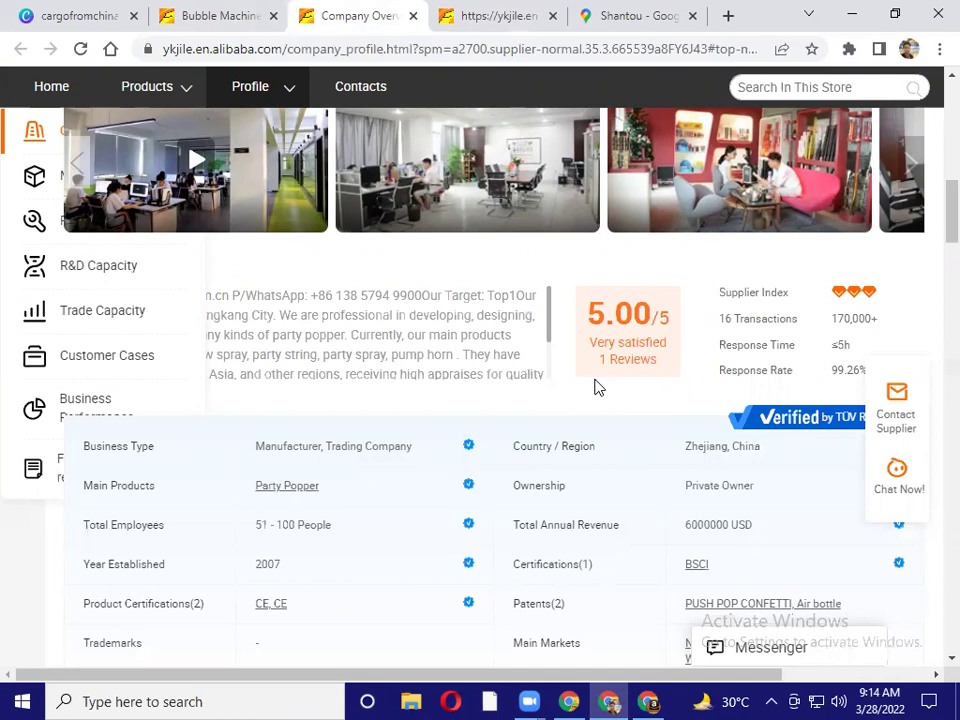
Review the bubble machine supplier results together with their Top 3 Markets and Mgnt Certification filters
left_click(238, 8)
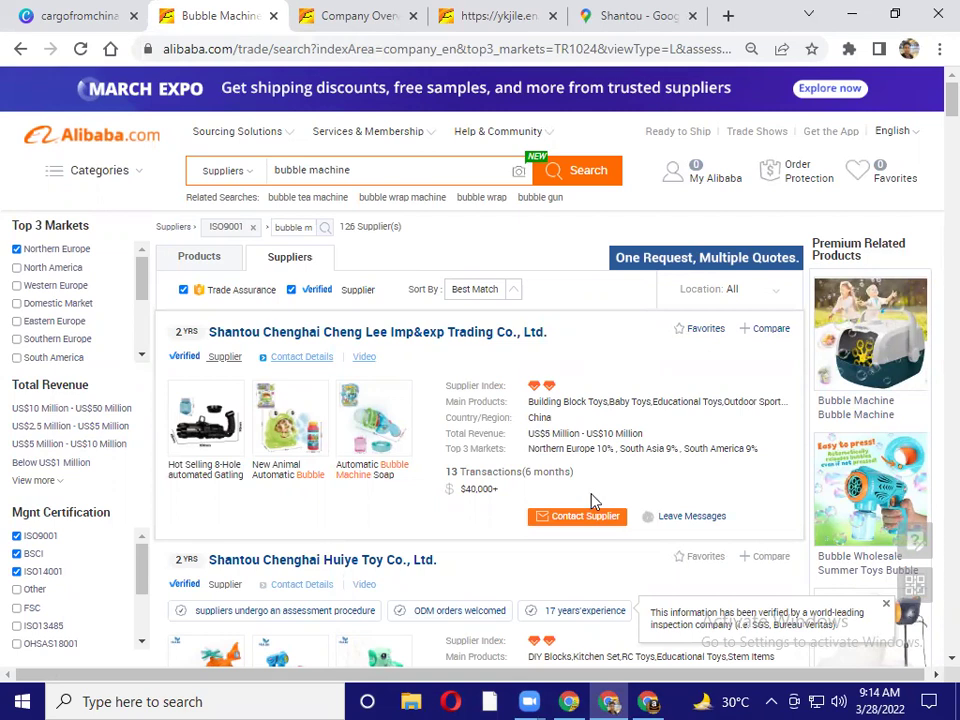
scroll(591, 504, "down", 2)
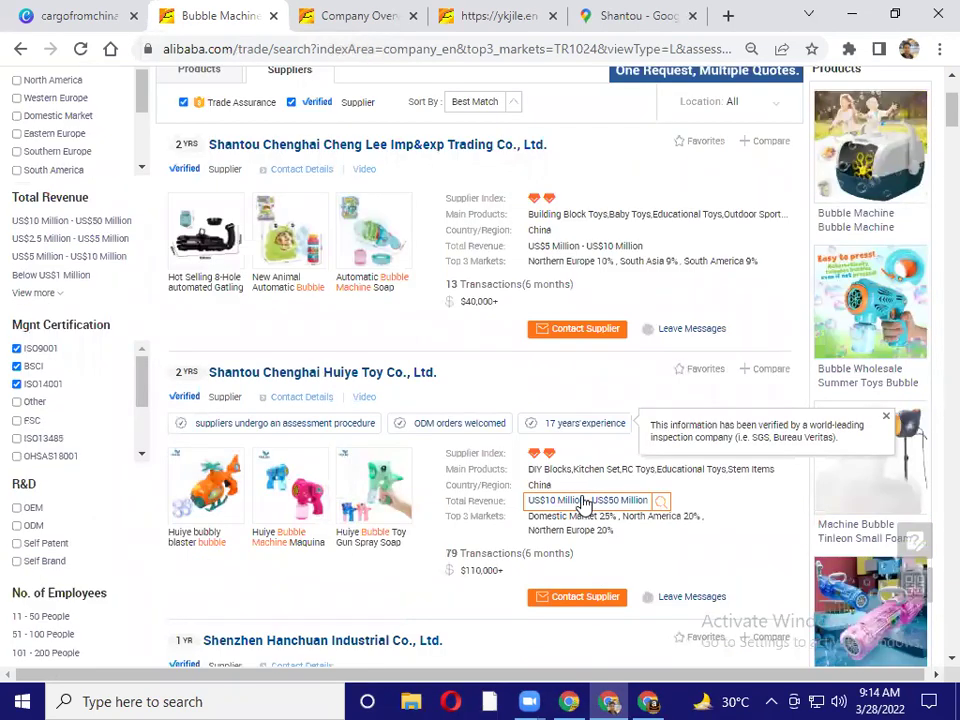
scroll(585, 503, "up", 2)
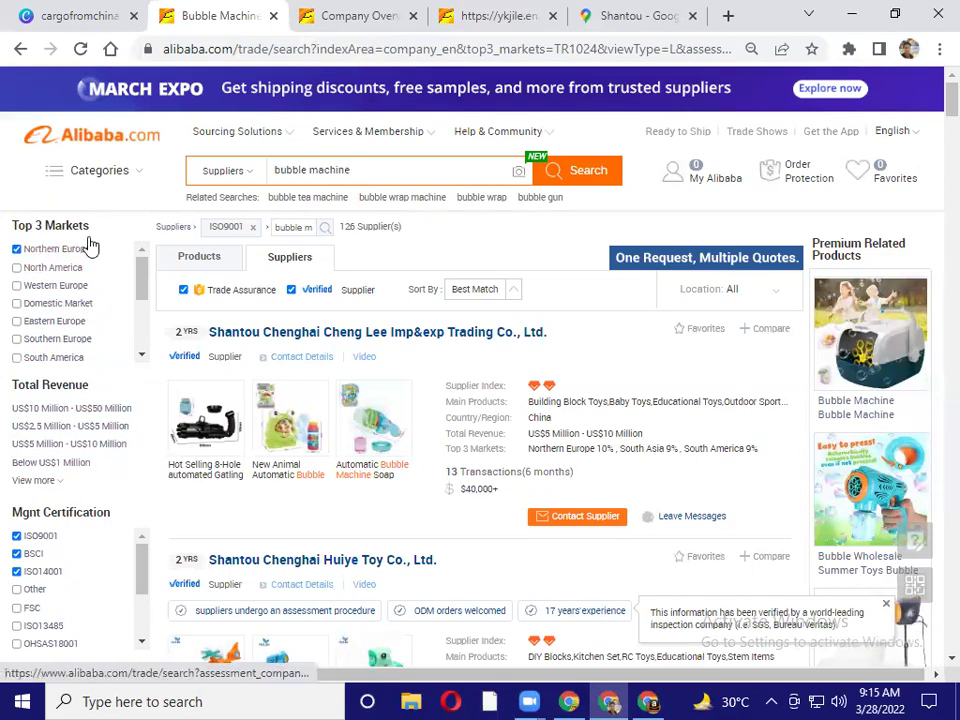
scroll(64, 310, "down", 3)
scroll(128, 317, "up", 3)
scroll(150, 335, "down", 3)
scroll(139, 317, "up", 3)
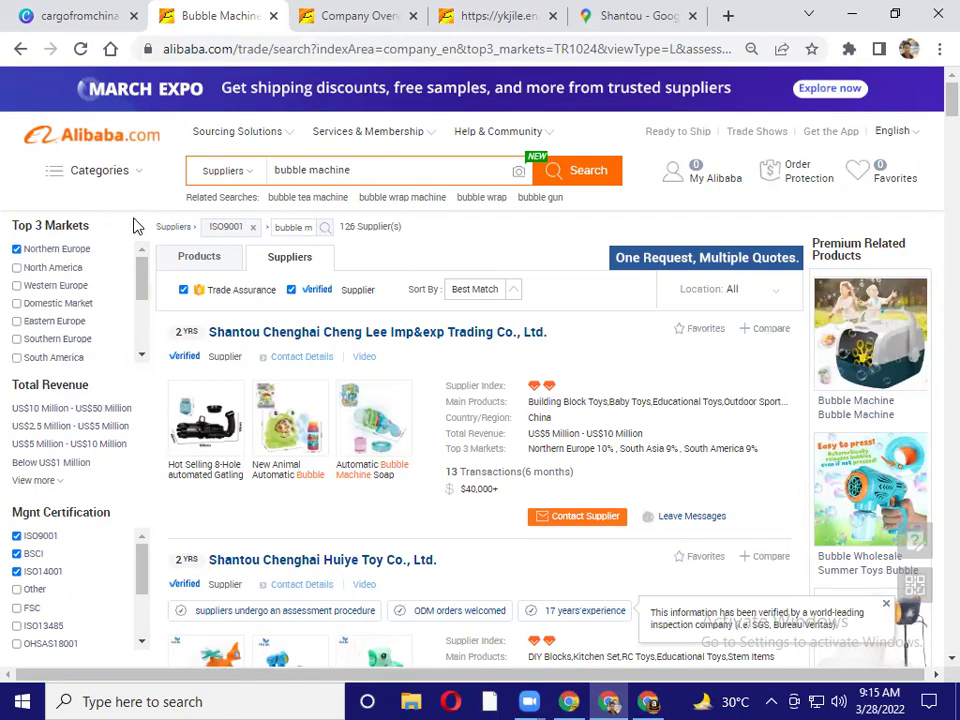
Filter the bubble machine suppliers by OEM under R&D
scroll(180, 304, "down", 2)
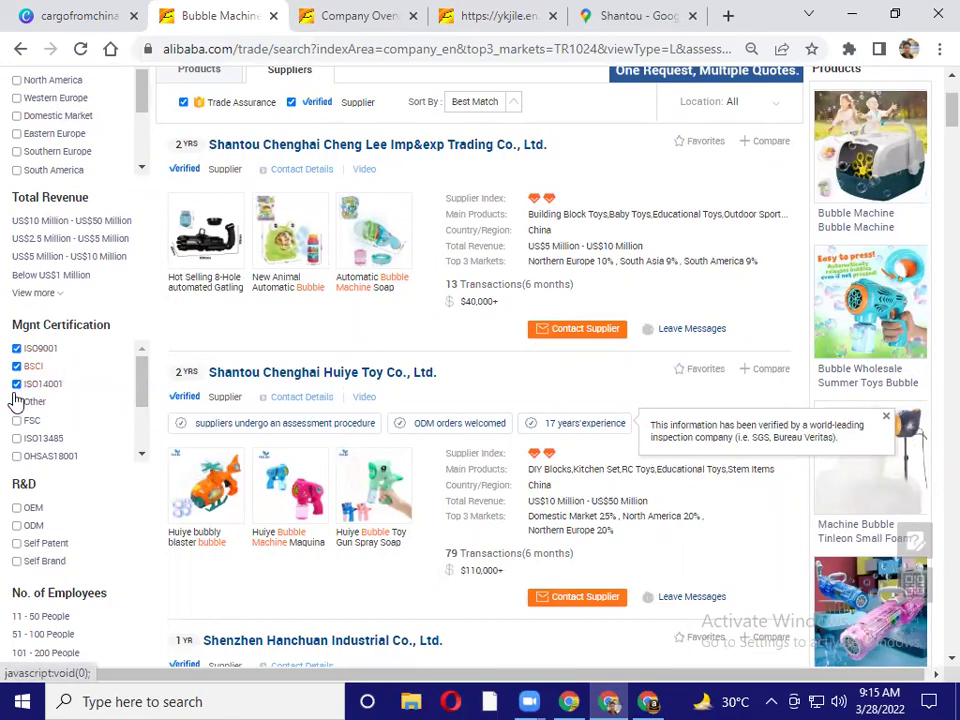
scroll(20, 396, "down", 2)
left_click(18, 321)
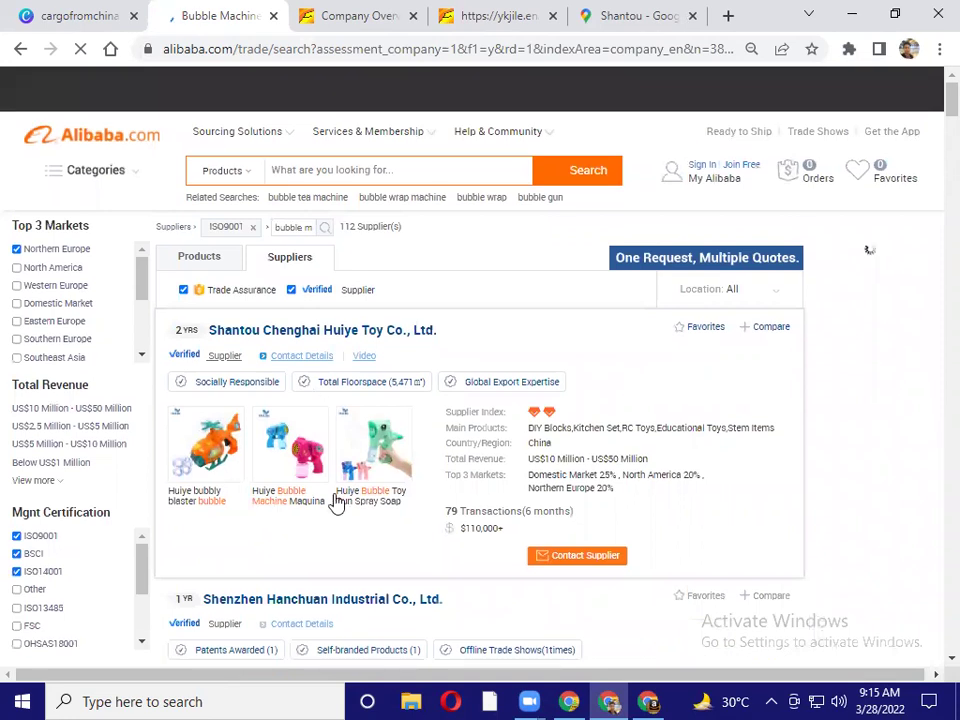
Browse the OEM-filtered suppliers, comparing their years on Alibaba, supplier index, total revenue, top markets and transactions
scroll(316, 200, "down", 3)
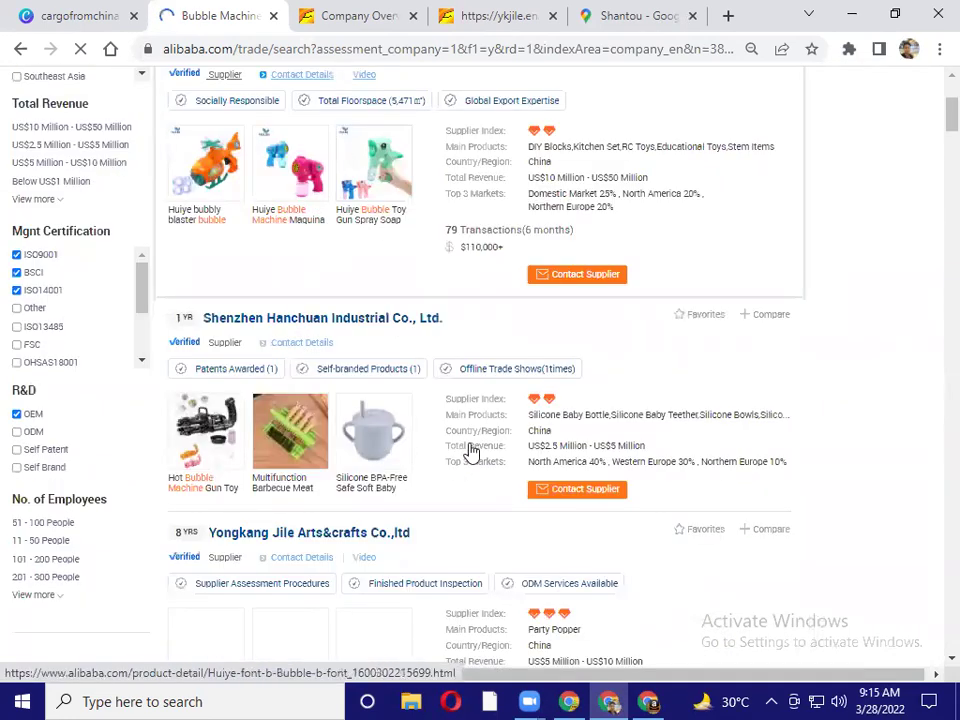
scroll(255, 365, "down", 3)
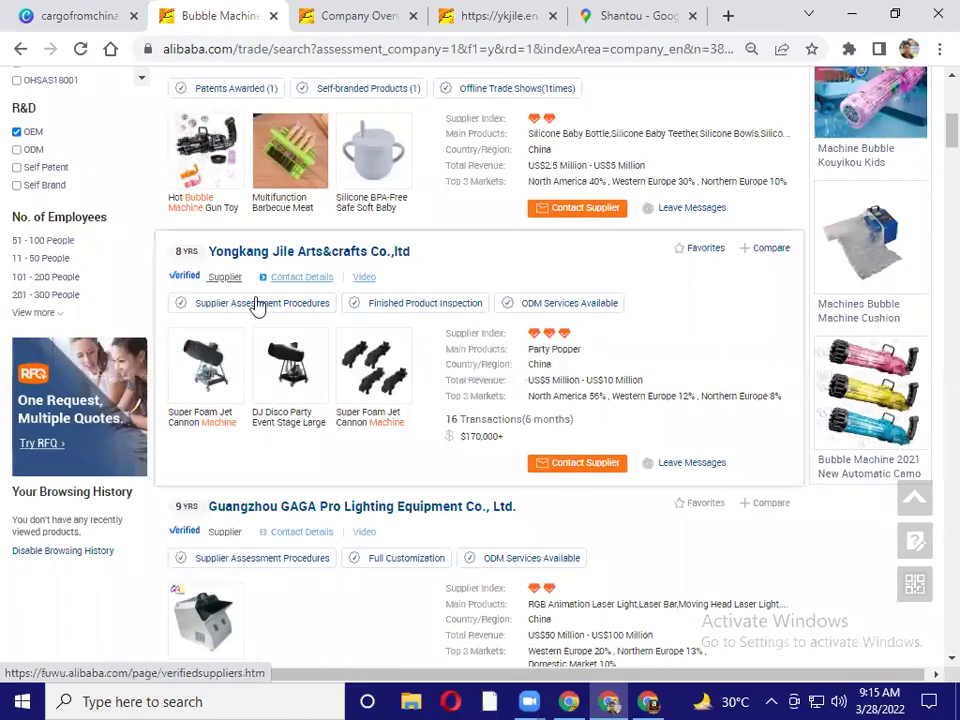
scroll(43, 375, "up", 4)
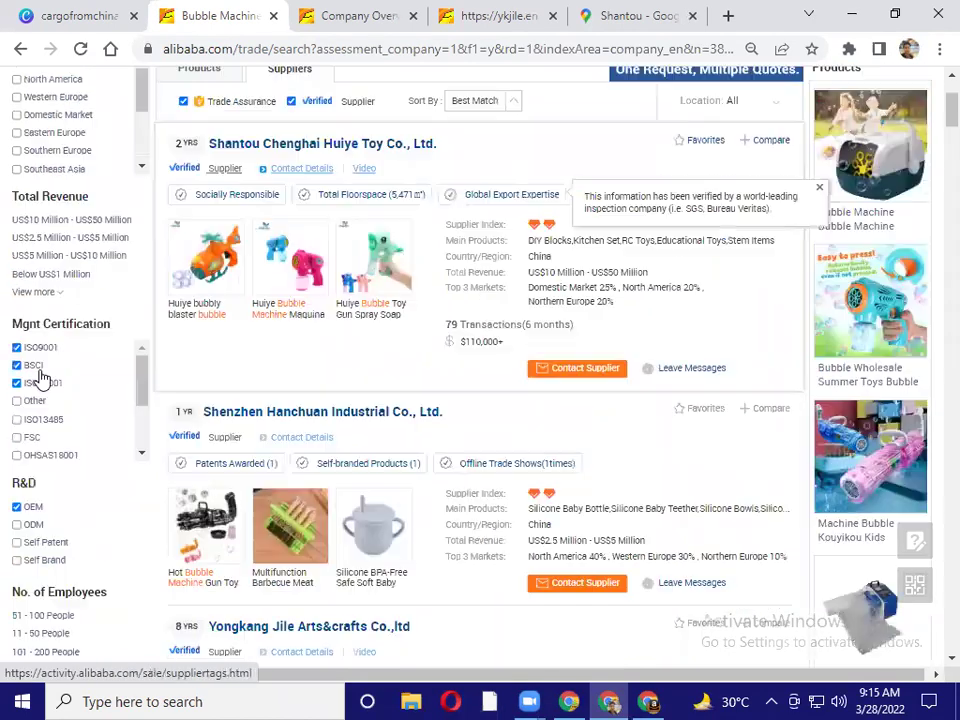
scroll(30, 282, "up", 2)
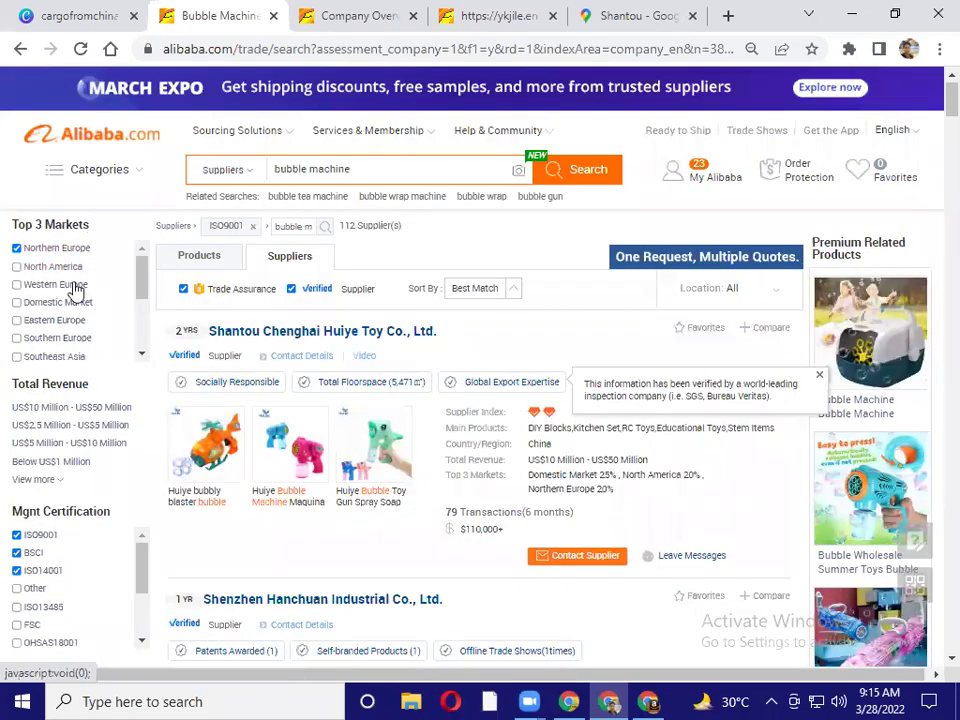
scroll(183, 362, "down", 3)
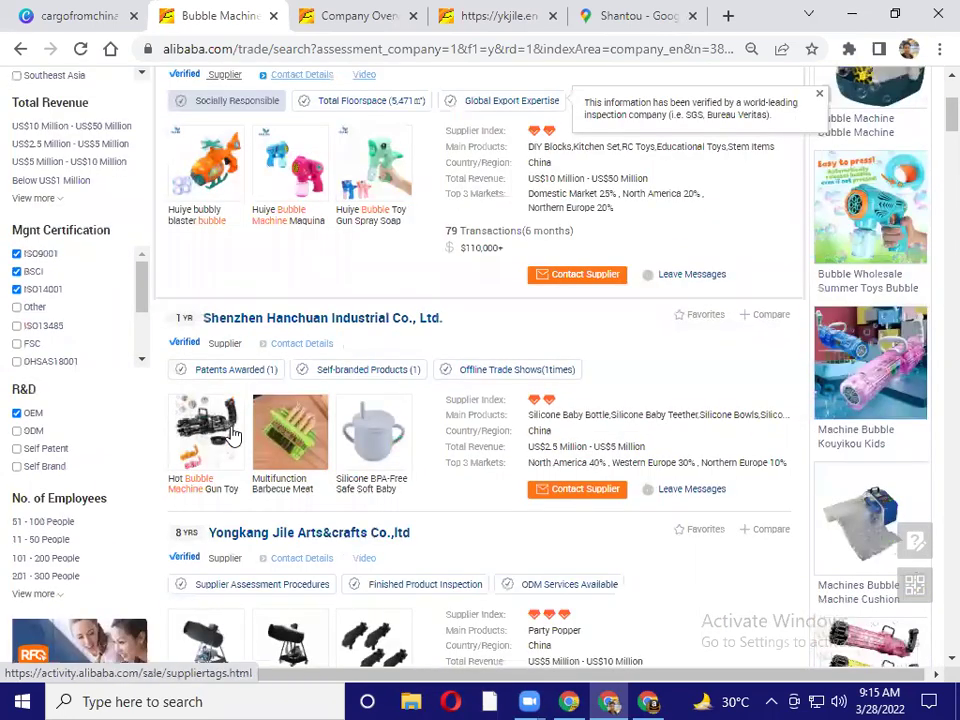
scroll(437, 306, "down", 2)
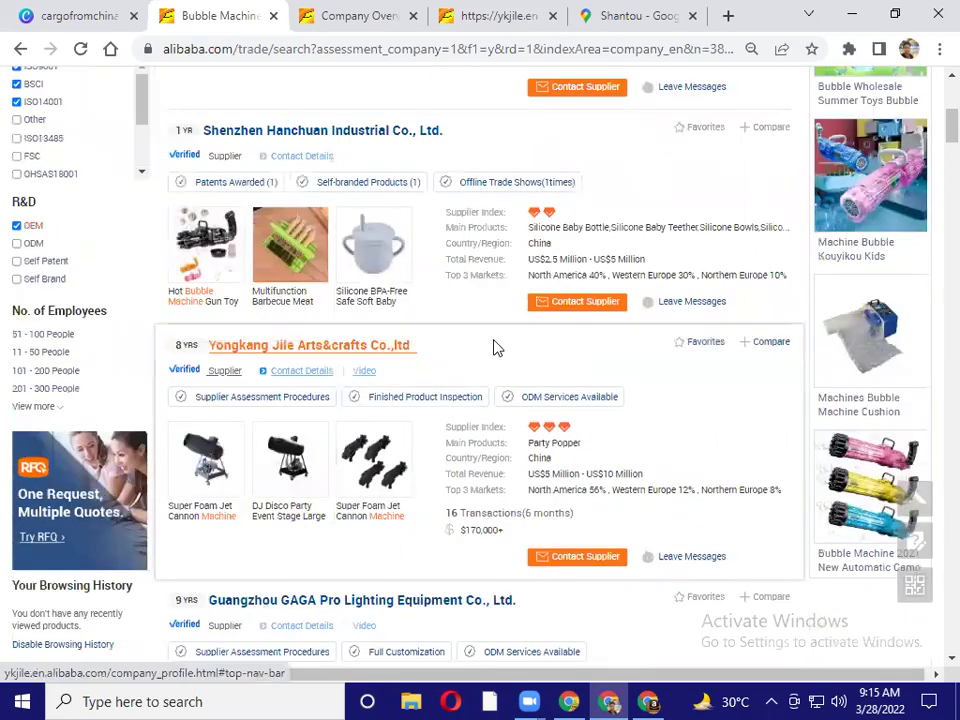
scroll(638, 477, "down", 2)
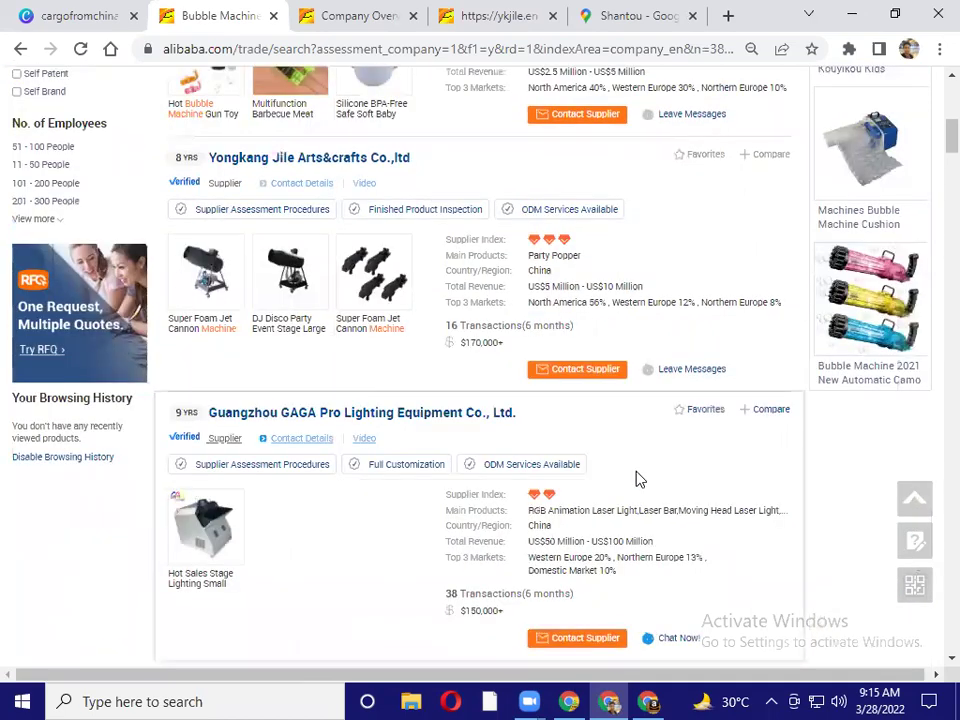
scroll(638, 481, "down", 2)
scroll(636, 480, "down", 1)
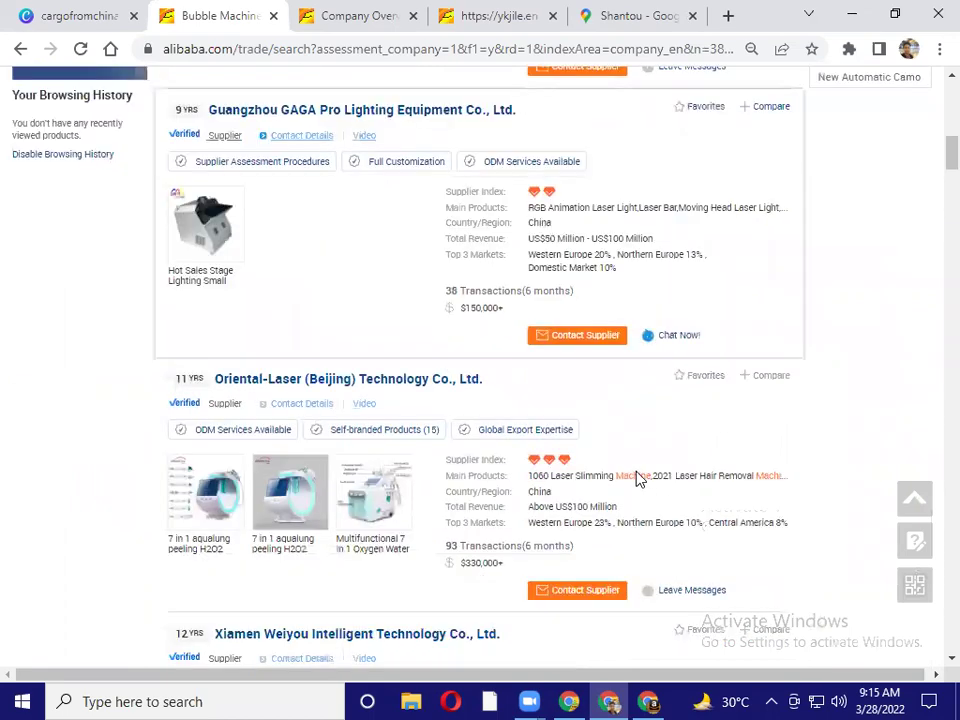
scroll(638, 477, "down", 1)
scroll(636, 478, "down", 1)
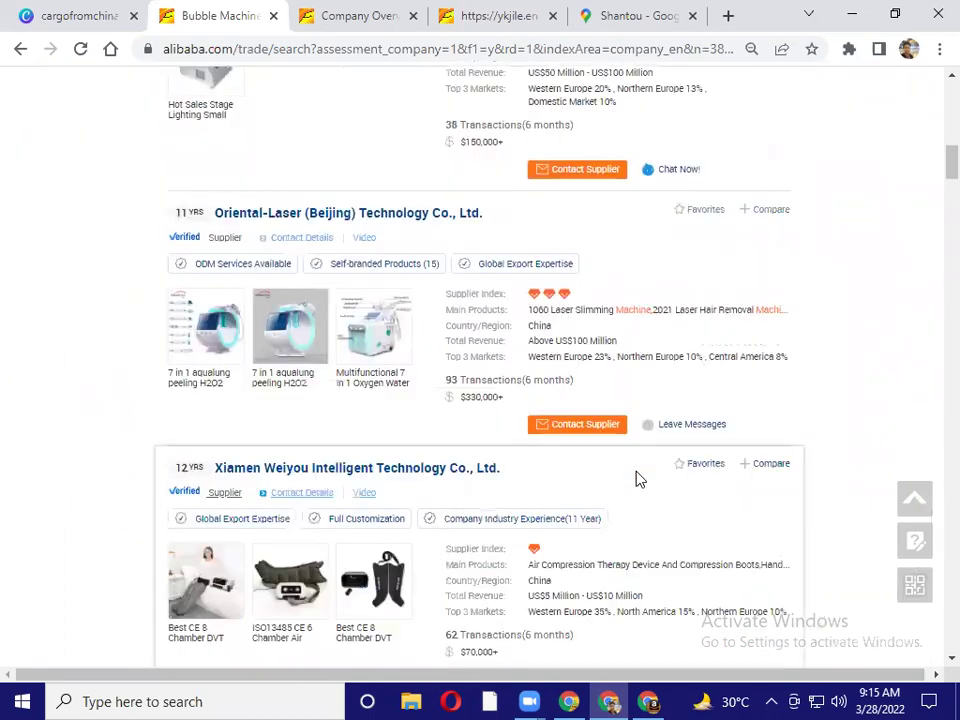
scroll(615, 468, "down", 2)
scroll(328, 290, "up", 12)
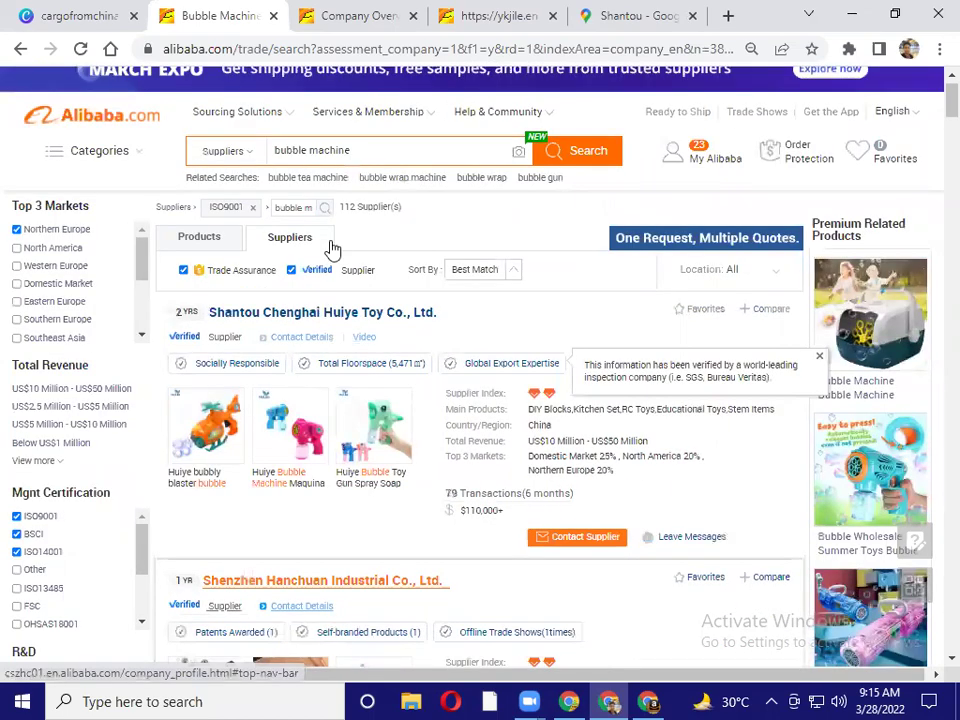
Revisit Yongkang Jile Arts&crafts' company profile, find the message form at its end and activate the message field
left_click(352, 8)
scroll(574, 538, "down", 4)
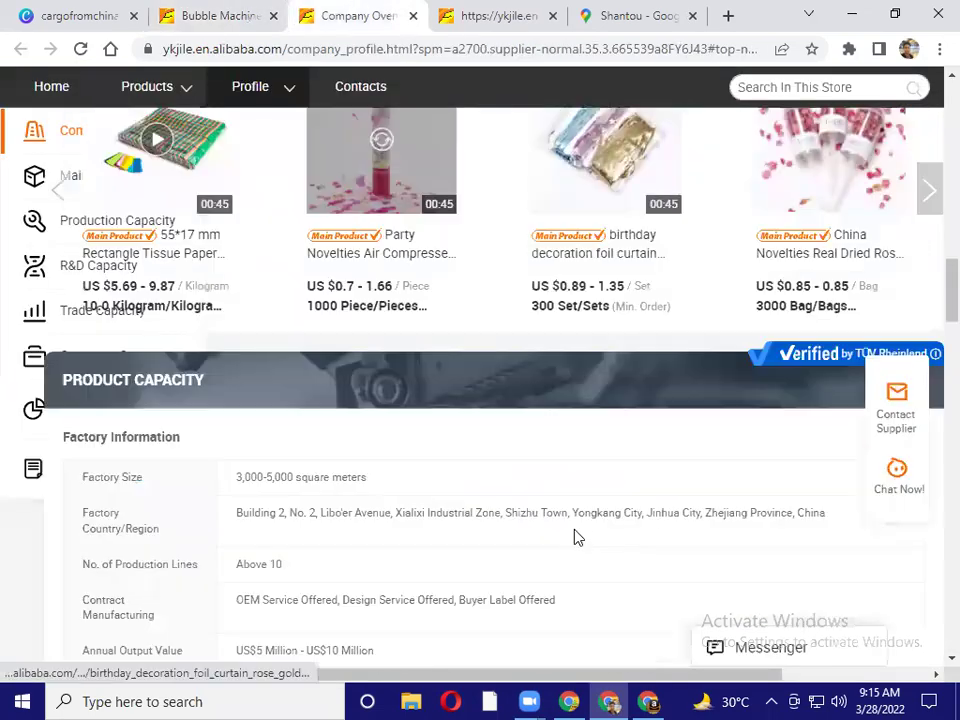
scroll(574, 536, "down", 10)
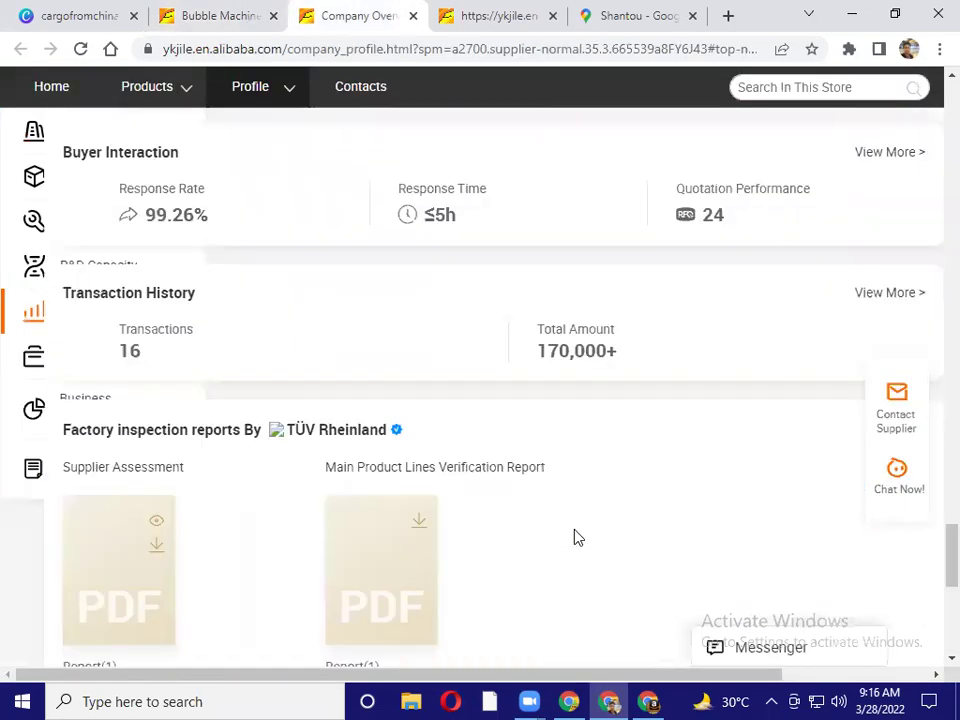
scroll(574, 536, "down", 10)
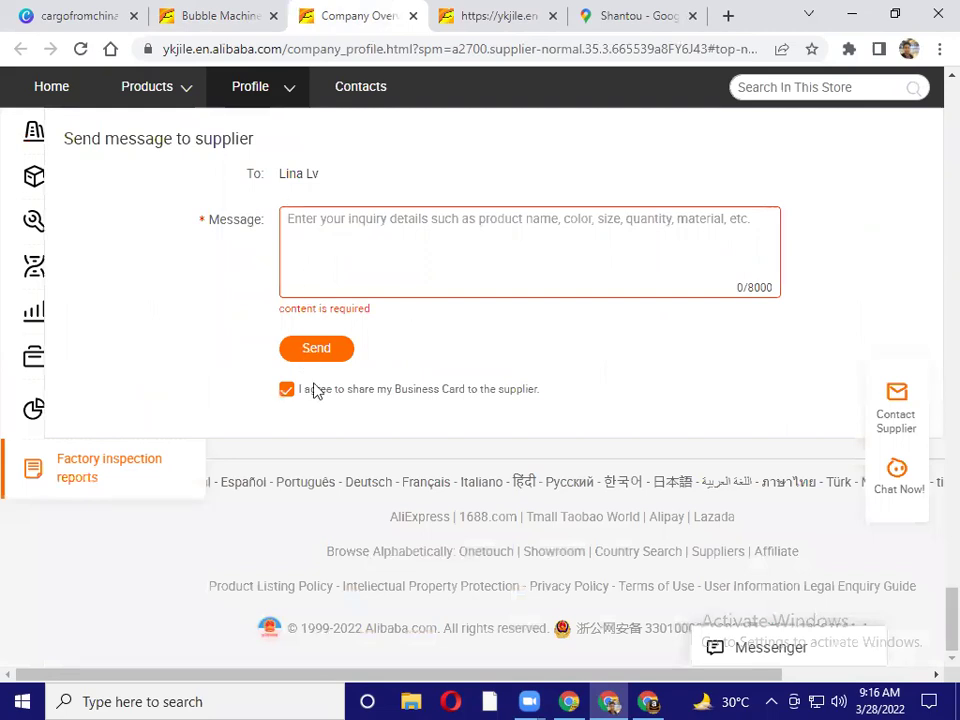
left_click(350, 255)
Check the All Reviews section on the supplier's Ratings & Reviews page
left_click(480, 10)
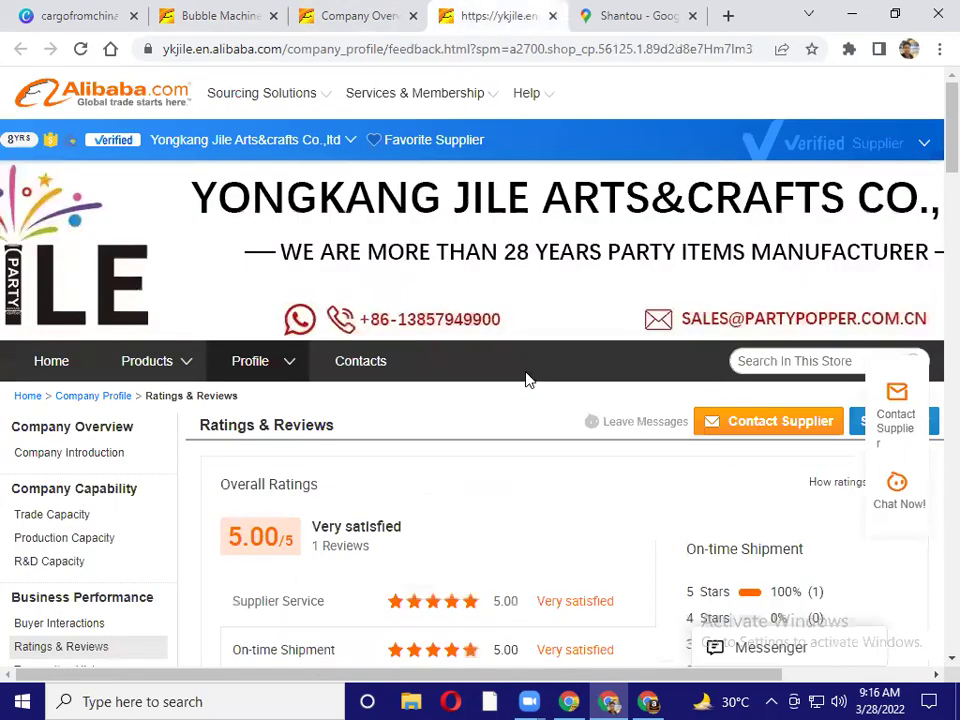
scroll(528, 380, "down", 10)
scroll(574, 418, "up", 3)
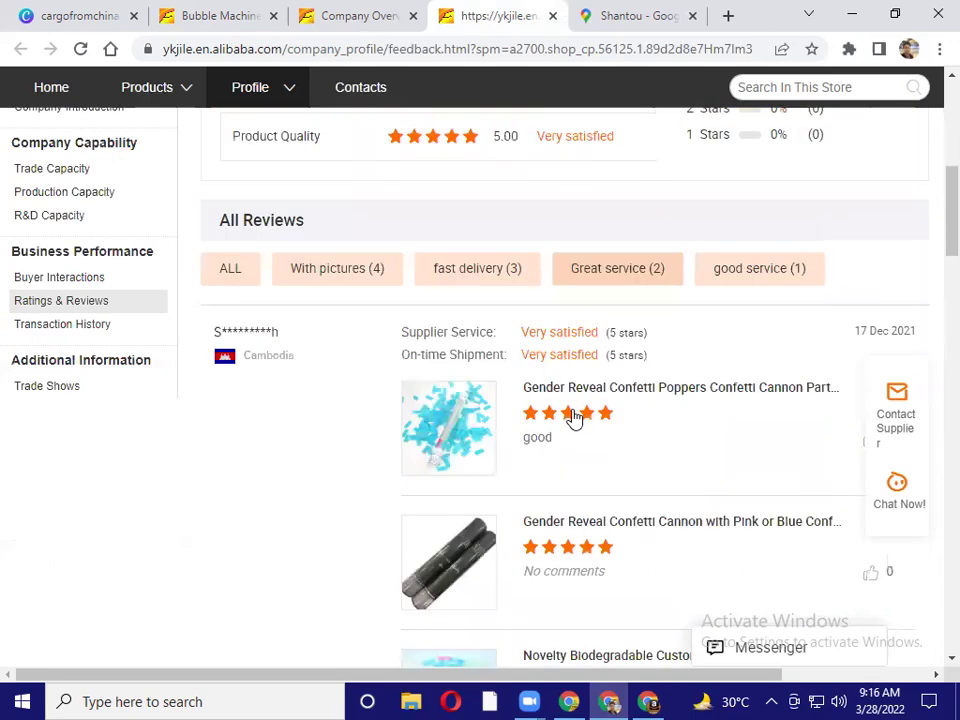
Return to the company profile and look over its buyer interaction, factory information and overall rating
left_click(369, 10)
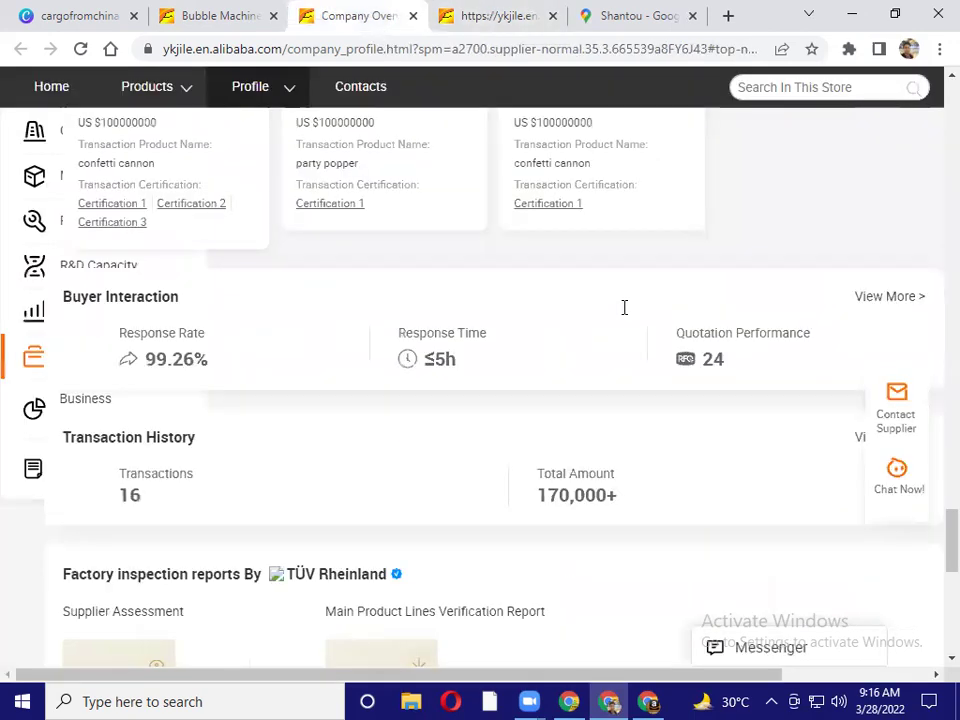
scroll(624, 307, "up", 5)
scroll(624, 308, "up", 5)
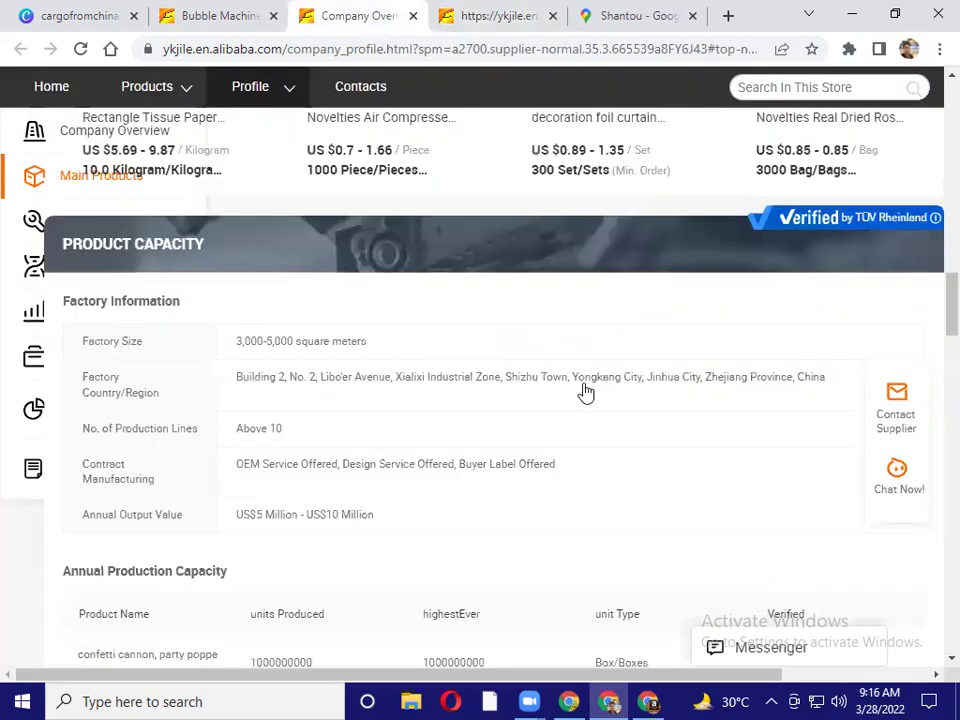
scroll(583, 390, "up", 5)
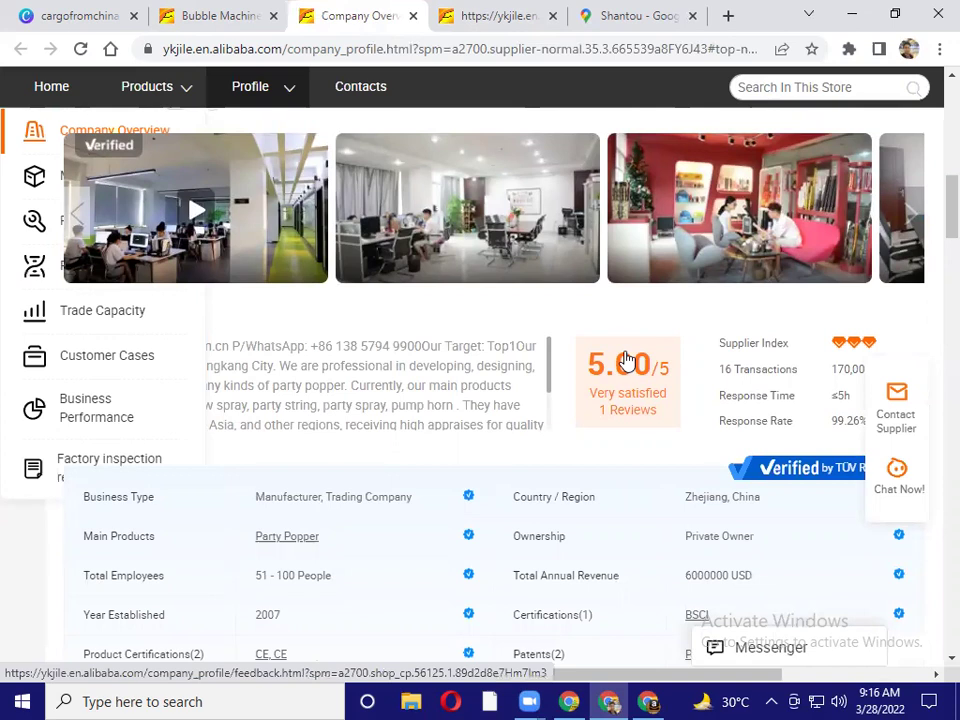
Return to the bubble machine supplier results and open Shantou Chenghai Huiye Toy's company profile in a new tab
left_click(226, 12)
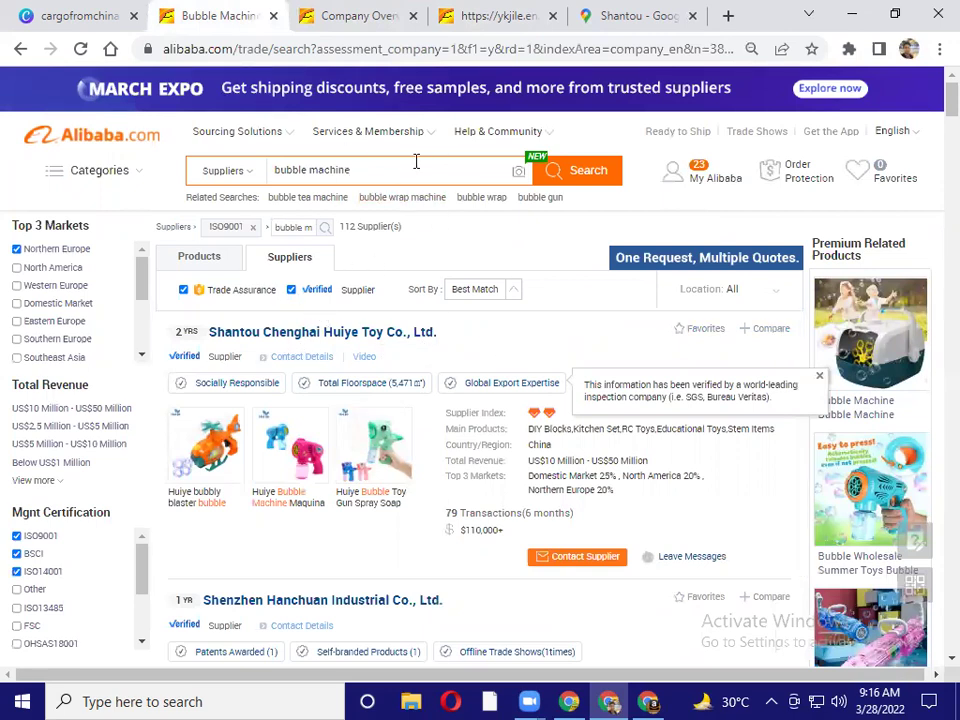
mouse_move(393, 481)
left_click(363, 12)
left_click(162, 12)
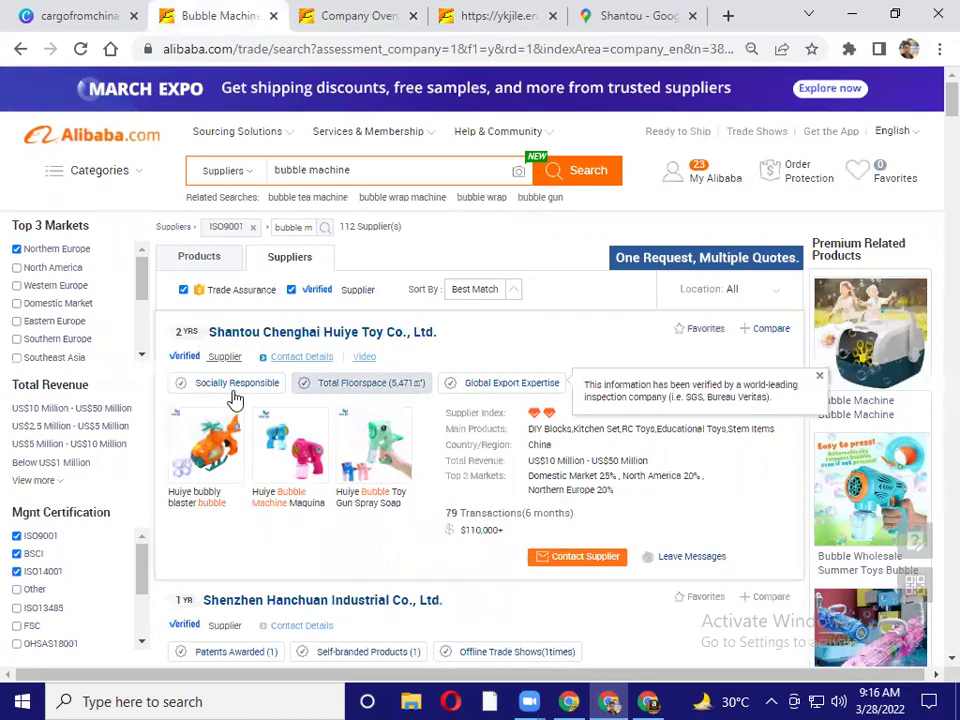
right_click(376, 336)
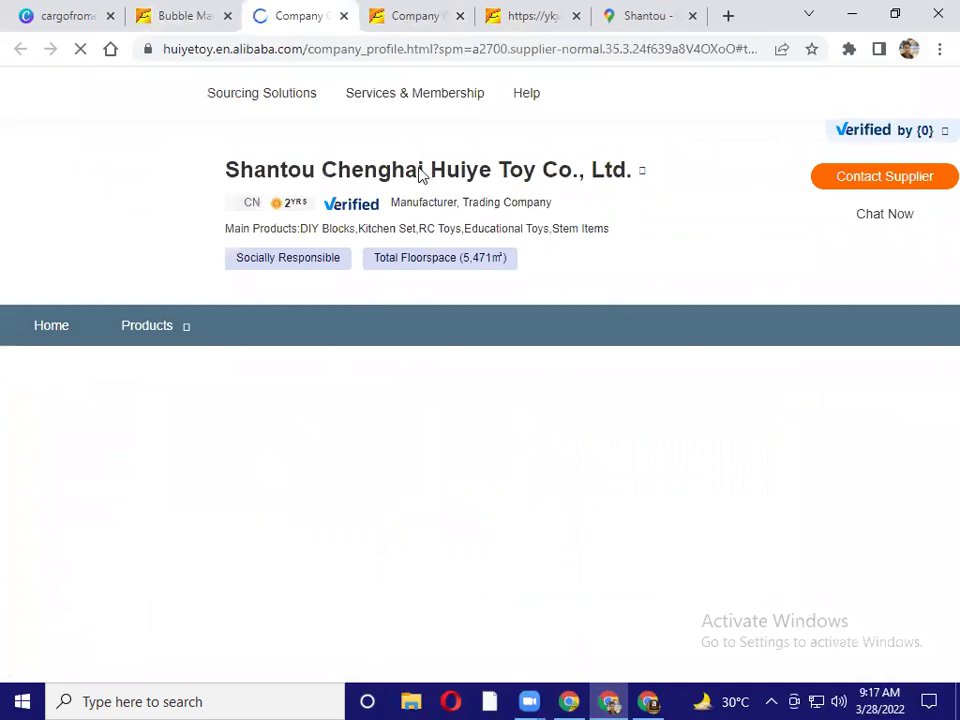
Look through Huiye Toy's company profile, covering its rating, production capacity, quality control, main markets, inspection reports and onsite verification
scroll(538, 358, "down", 5)
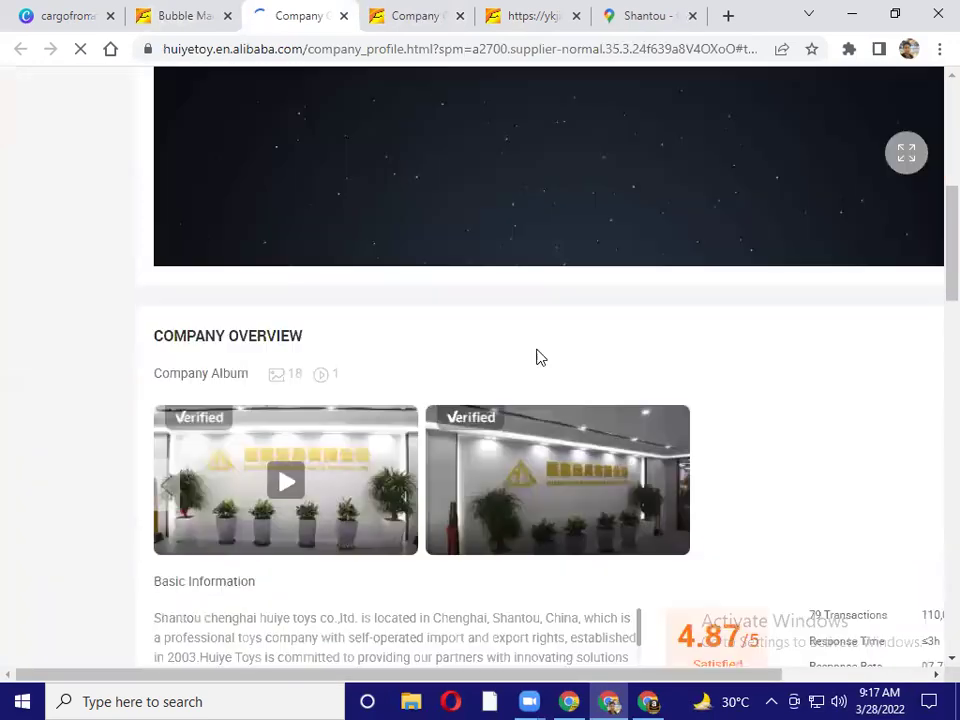
scroll(720, 360, "down", 3)
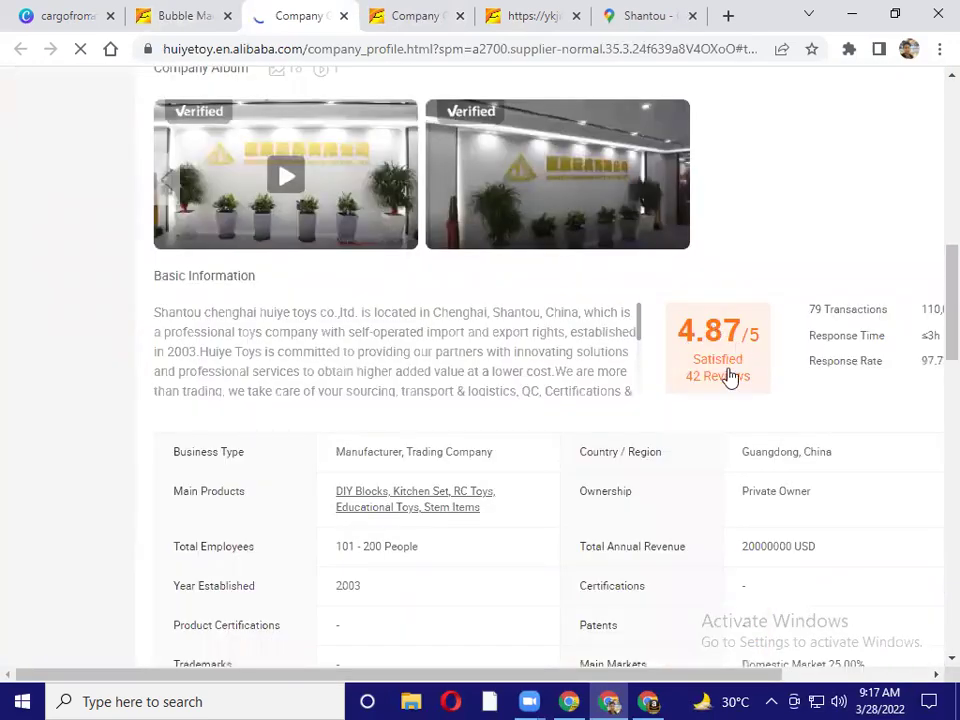
scroll(620, 370, "down", 15)
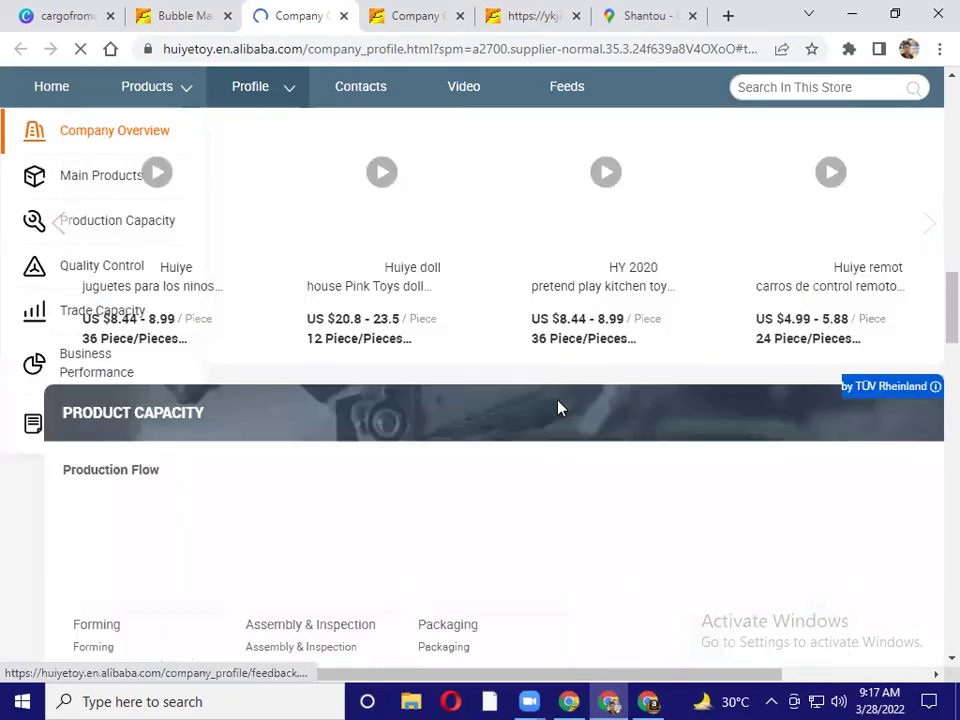
scroll(555, 475, "down", 5)
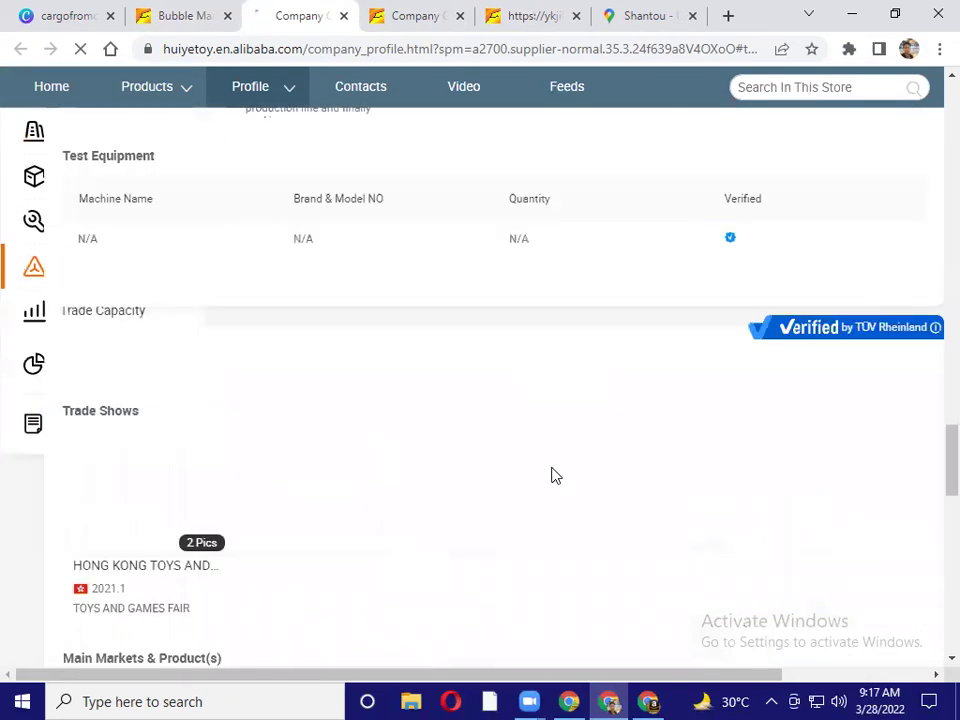
scroll(555, 475, "down", 5)
scroll(555, 475, "down", 8)
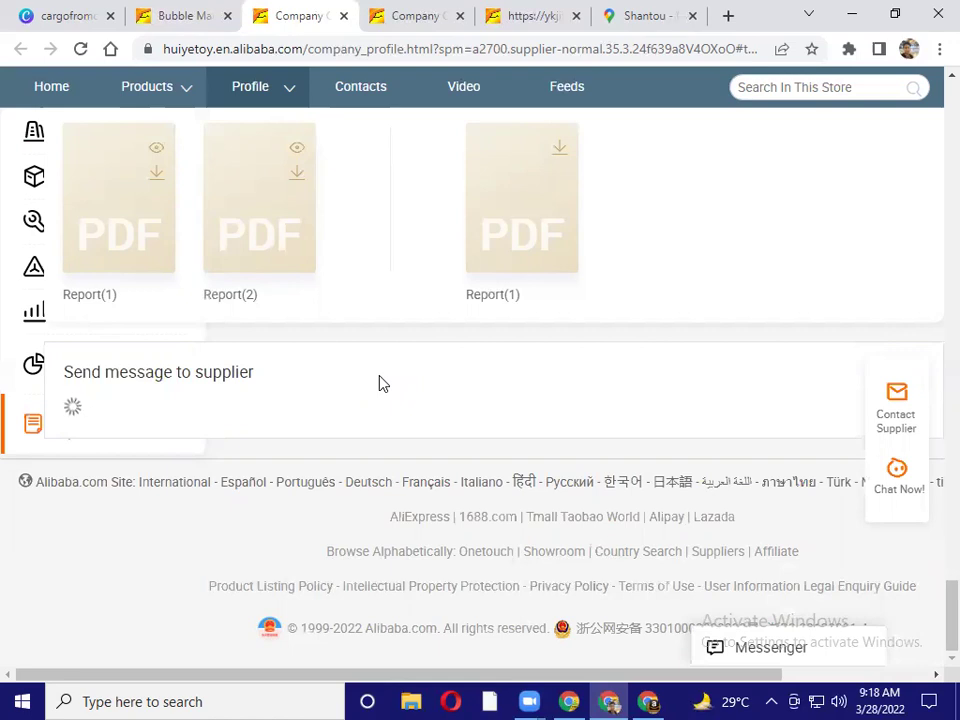
scroll(489, 574, "up", 5)
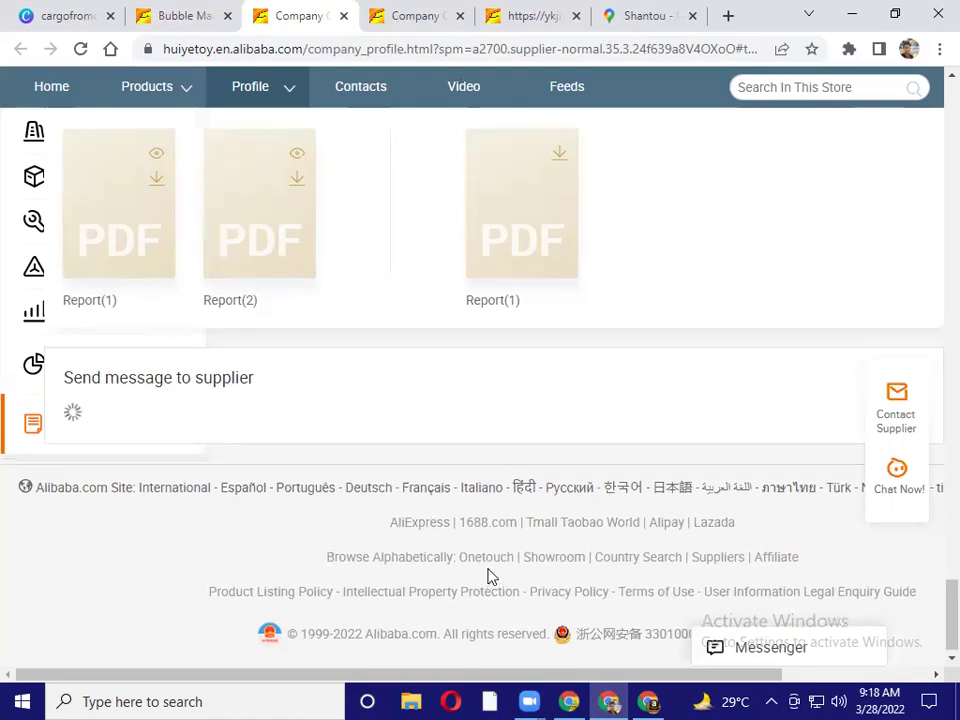
scroll(489, 577, "up", 3)
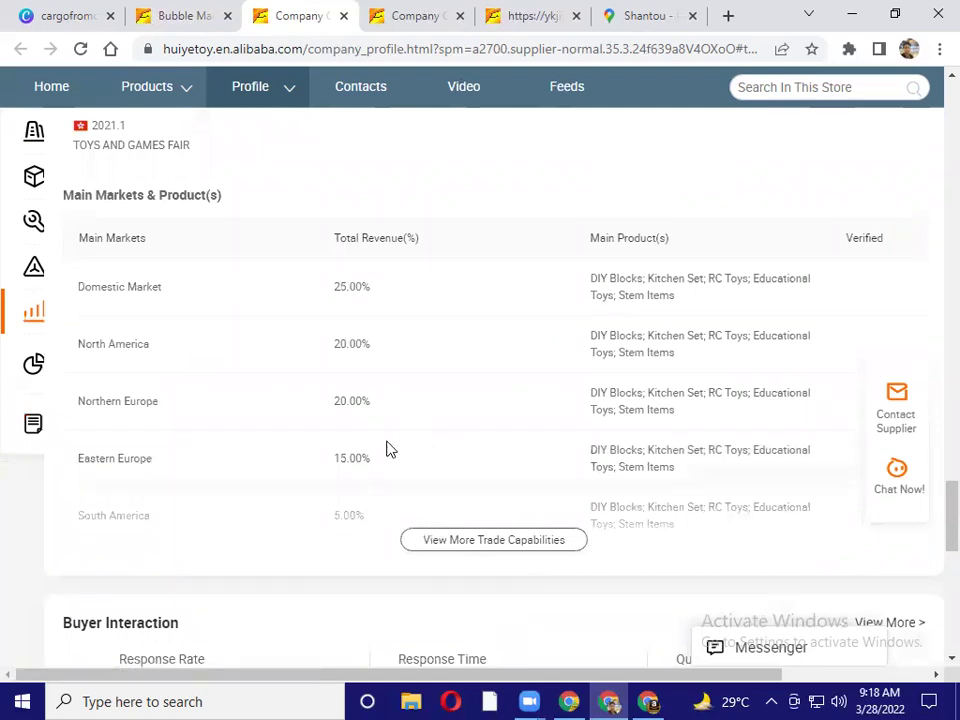
scroll(400, 480, "up", 10)
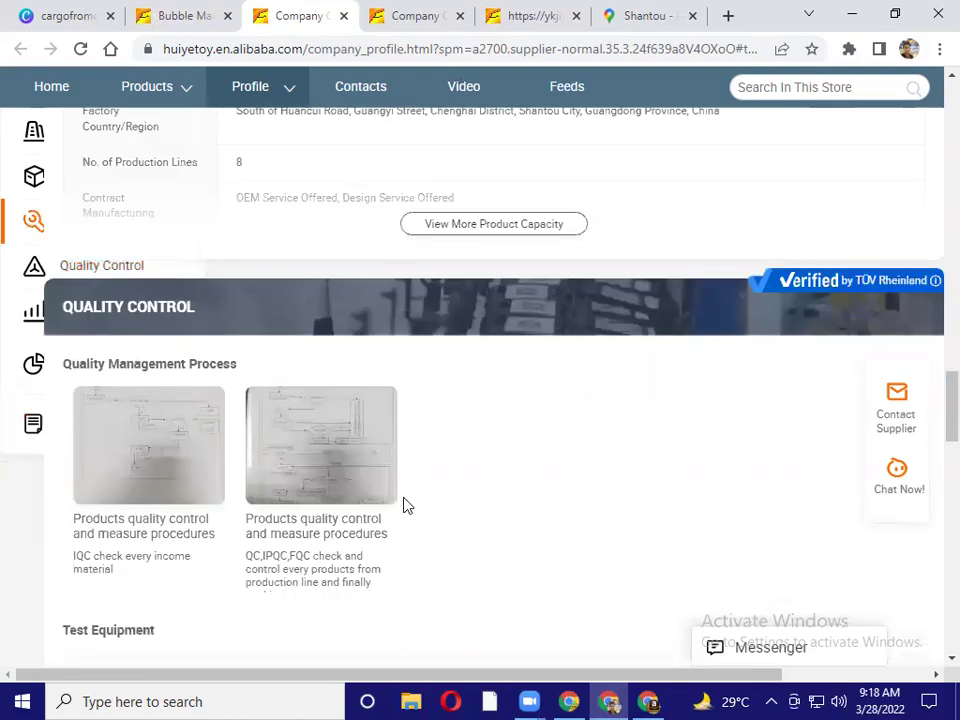
scroll(404, 505, "up", 15)
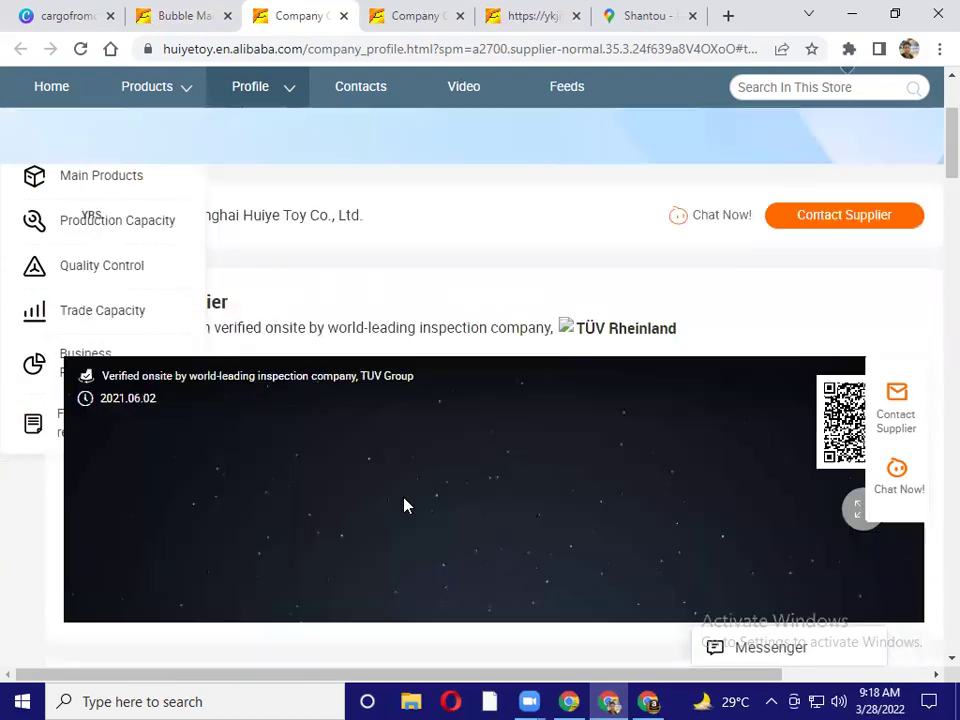
scroll(404, 505, "up", 5)
Go back to the supplier results and review the supplier index plus the market, revenue, certification and R&D filters
left_click(201, 9)
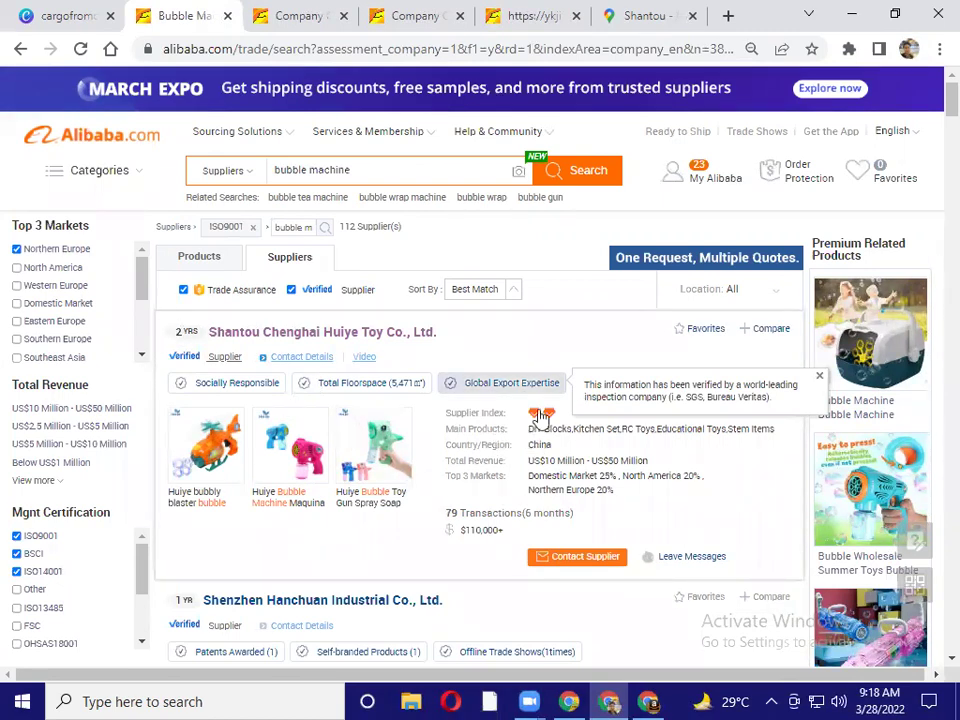
mouse_move(540, 415)
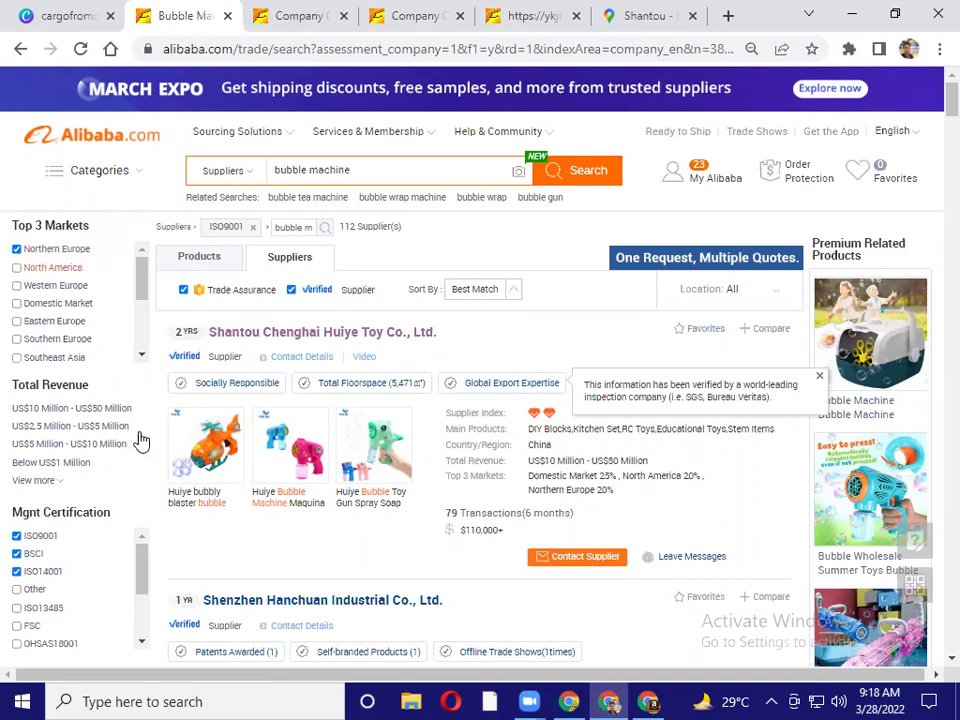
scroll(40, 385, "down", 2)
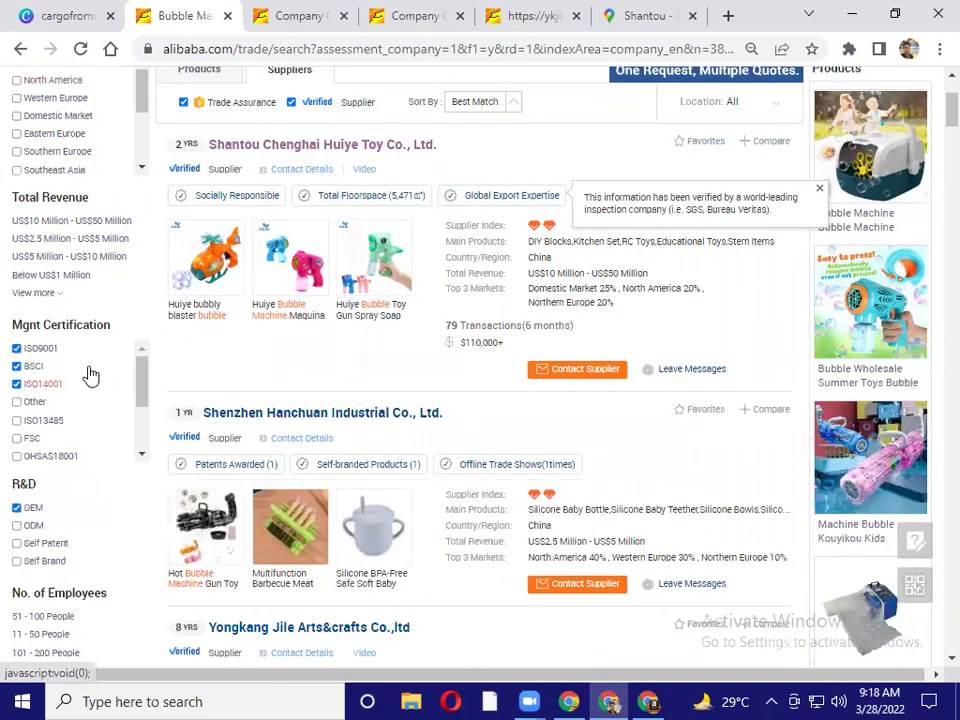
scroll(67, 423, "down", 2)
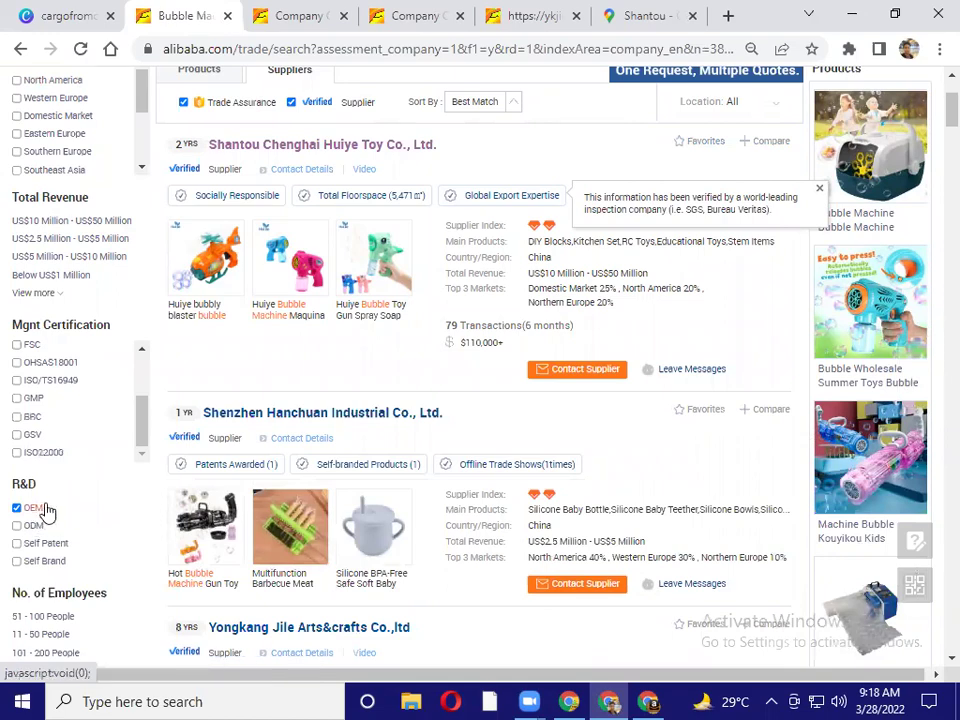
scroll(660, 509, "down", 1)
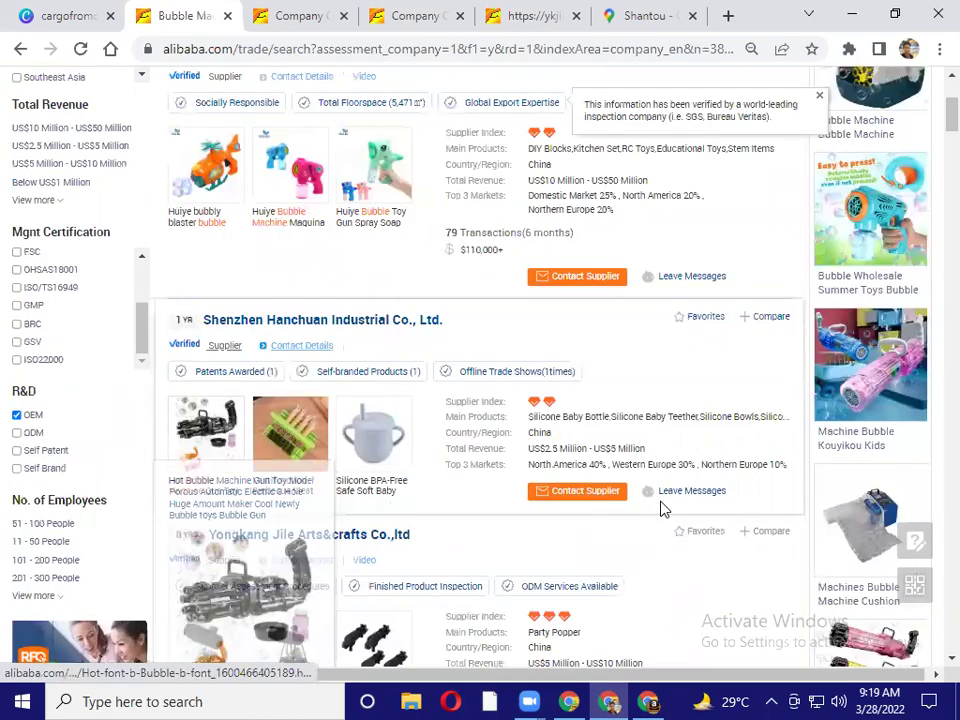
scroll(661, 502, "down", 5)
left_click(302, 12)
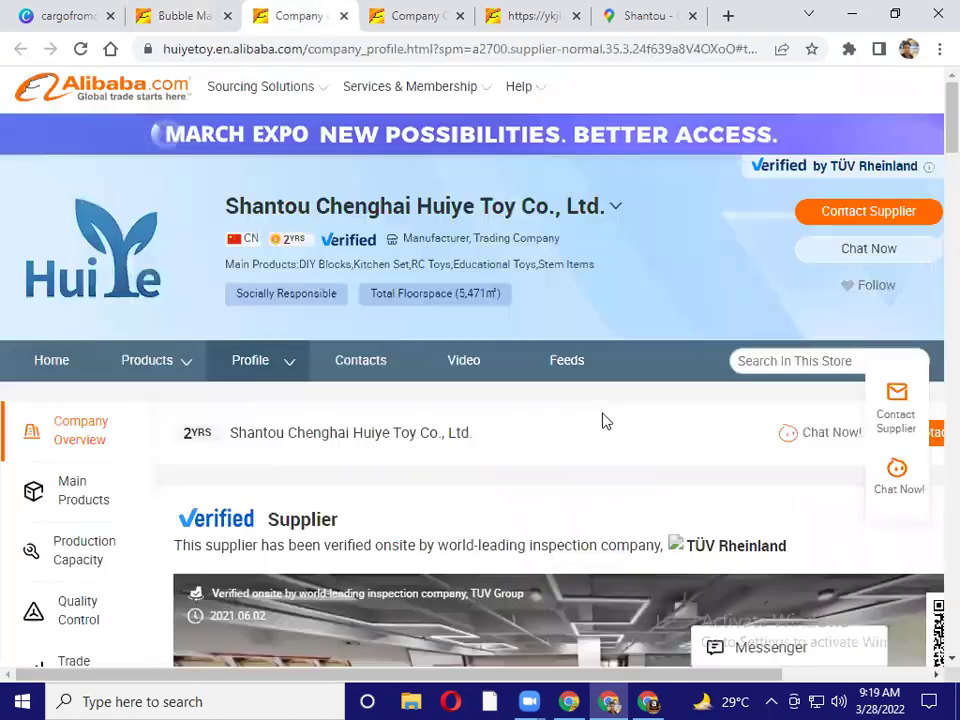
scroll(644, 419, "down", 5)
scroll(610, 405, "down", 2)
scroll(636, 437, "up", 2)
scroll(617, 416, "down", 1)
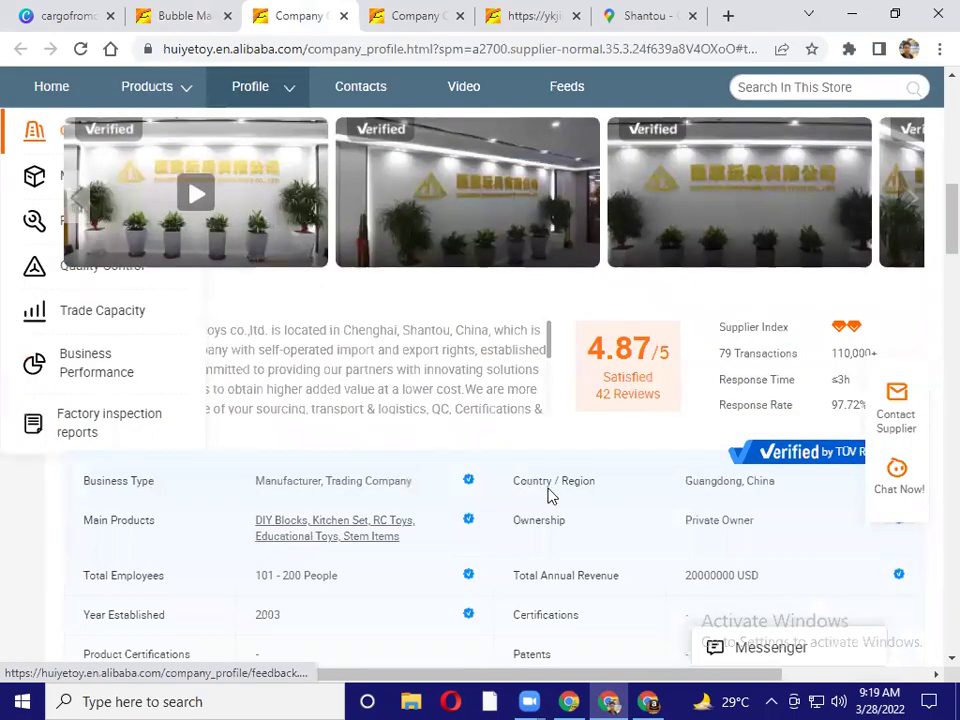
scroll(549, 497, "down", 12)
scroll(549, 497, "down", 5)
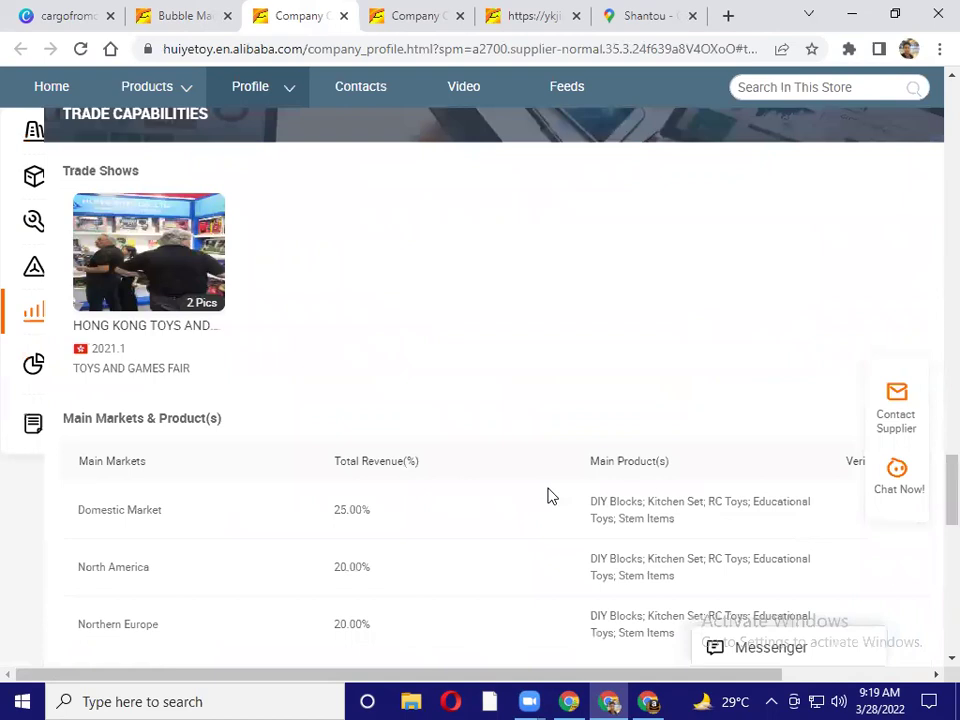
scroll(549, 497, "down", 5)
scroll(163, 371, "down", 2)
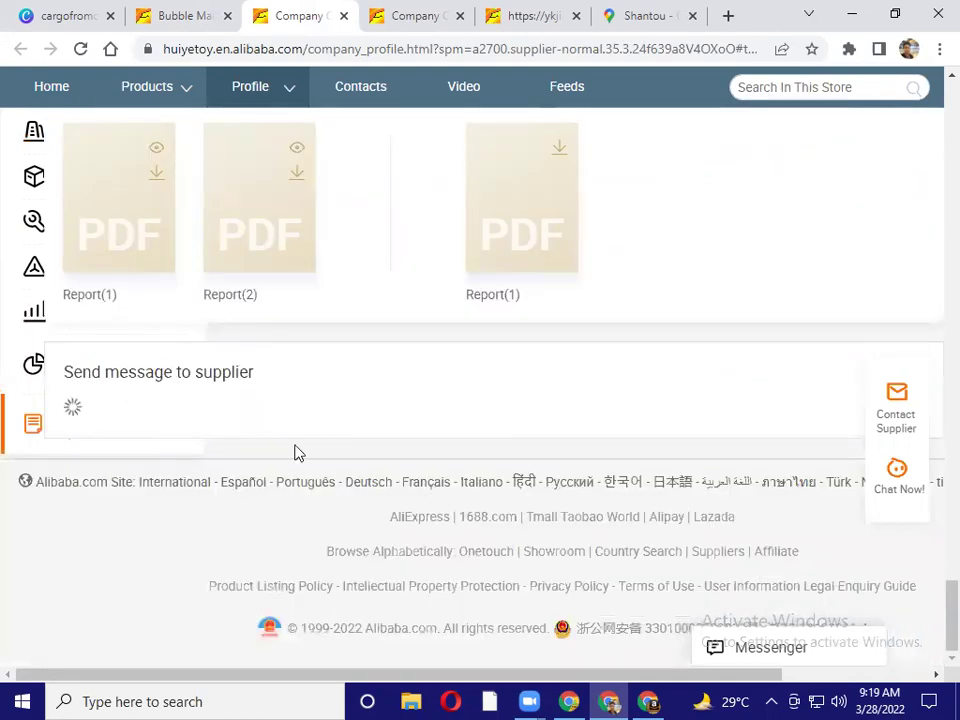
Switch to Yongkang Jile's company profile, pass its certifications and transaction history, and place the cursor in the supplier message field
left_click(432, 12)
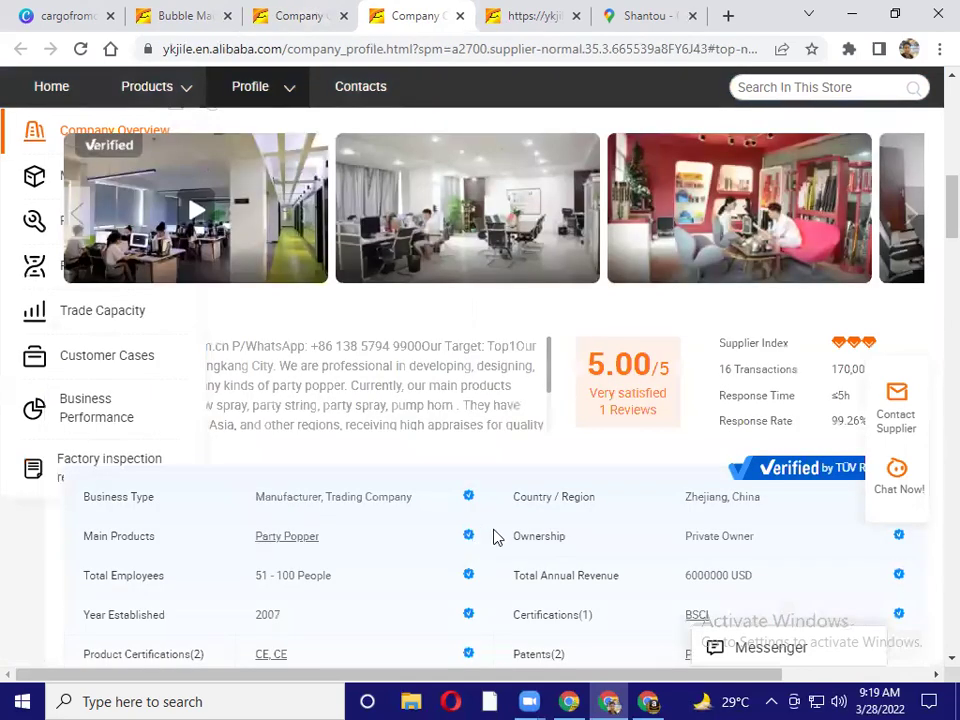
scroll(495, 538, "down", 4)
scroll(495, 538, "down", 5)
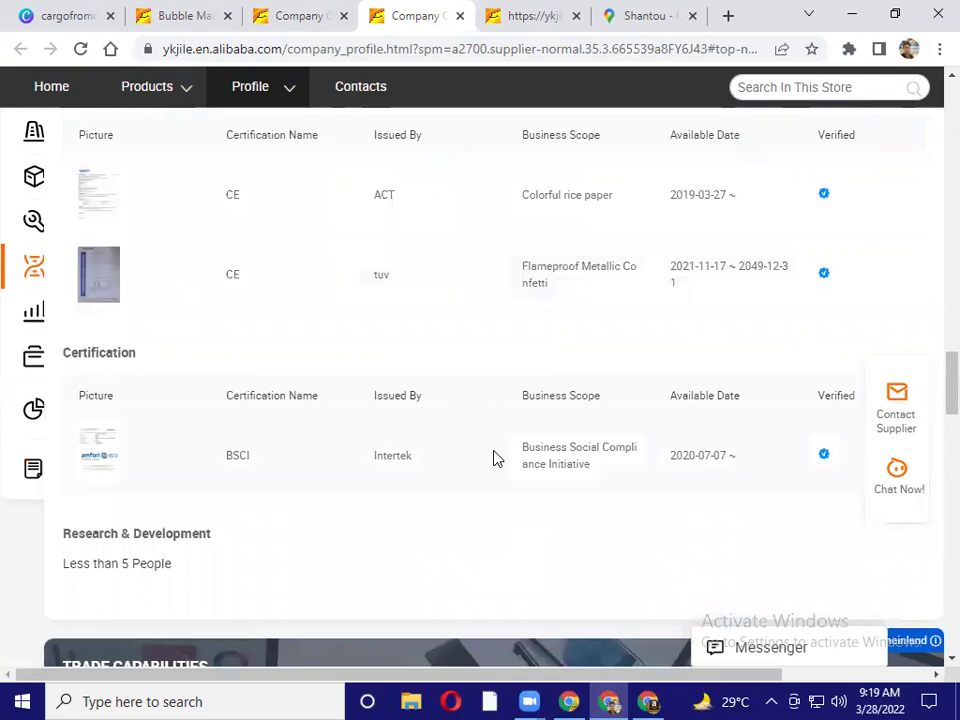
scroll(494, 458, "down", 5)
scroll(493, 456, "down", 5)
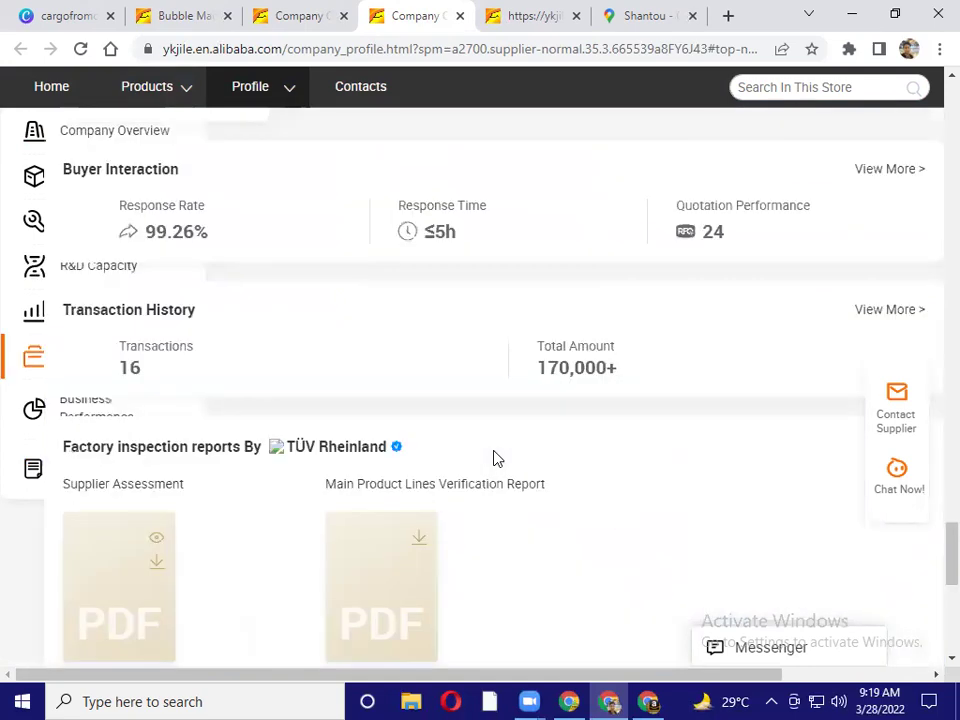
scroll(270, 446, "down", 5)
left_click(317, 419)
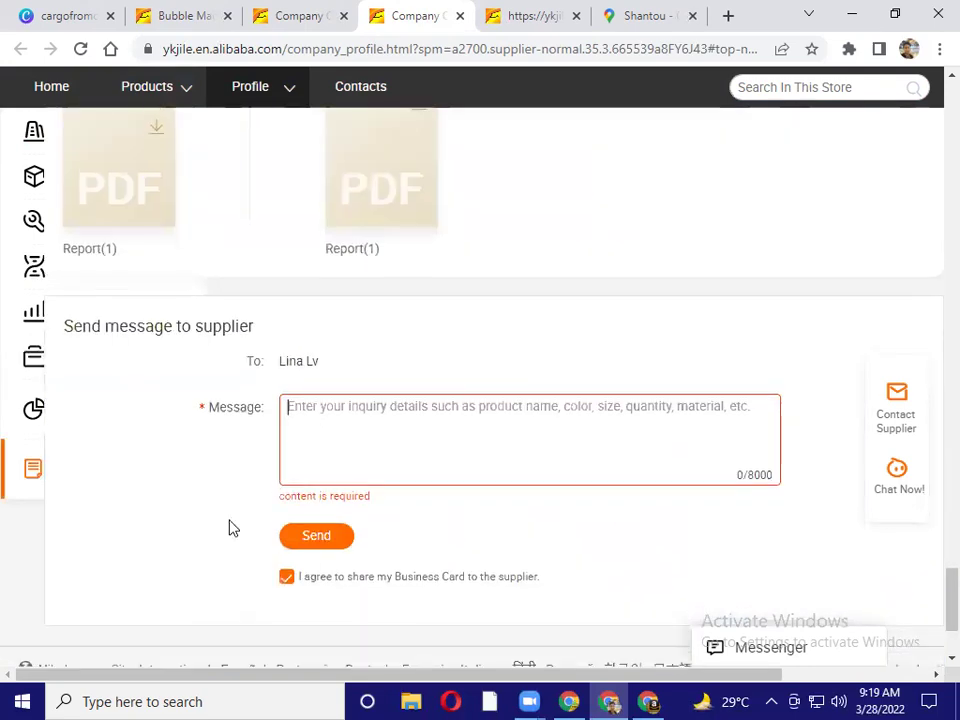